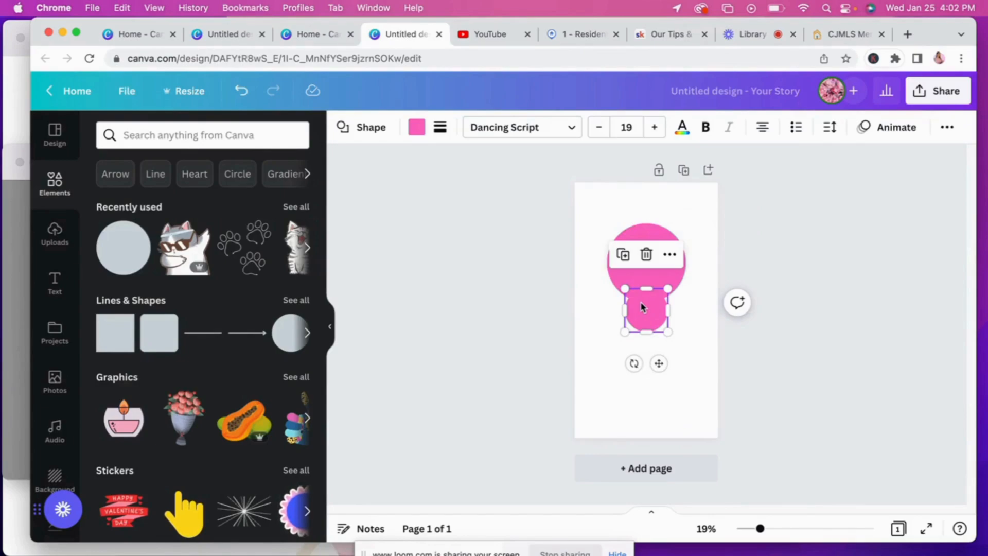
# Replace the small pink rounded shape with a pasted second circle below the first, and nudge both circles up slightly.
pyautogui.press('BackSpace')
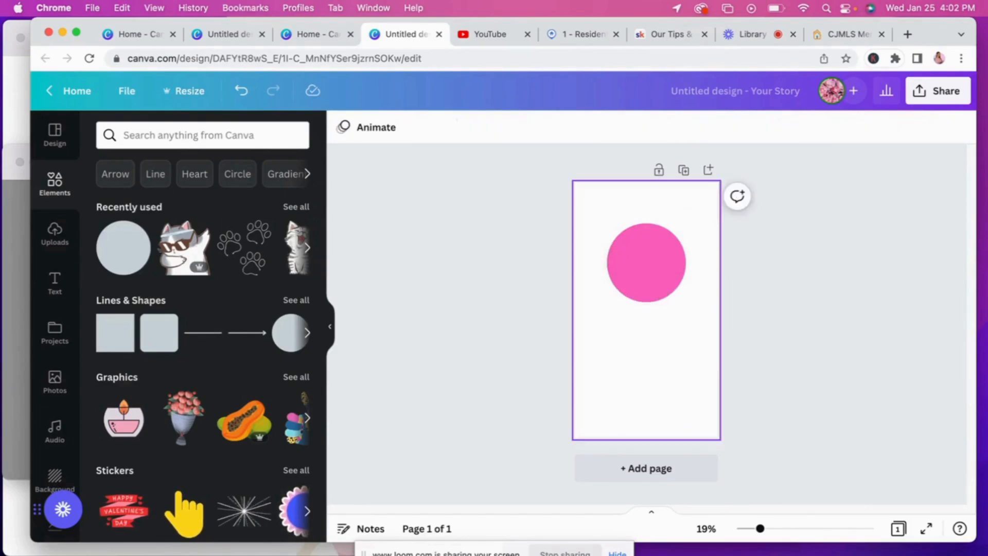
pyautogui.press('super+v')
pyautogui.moveTo(591, 207); pyautogui.dragTo(664, 418)
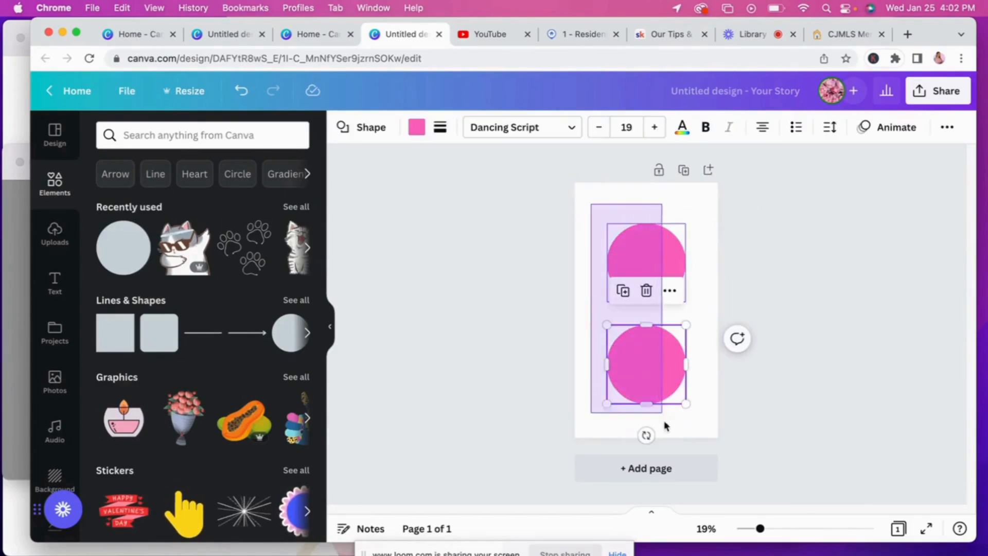
pyautogui.moveTo(664, 368); pyautogui.dragTo(663, 369)
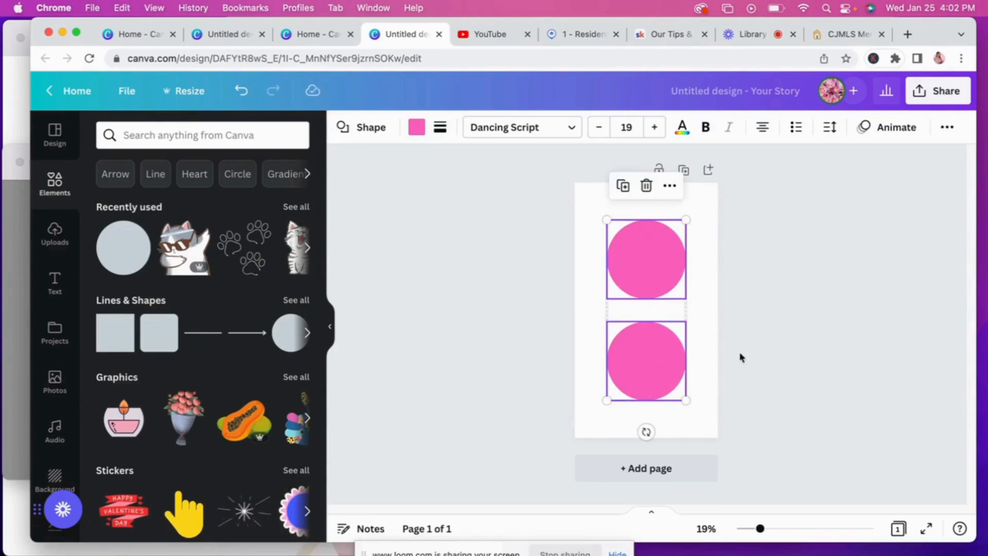
pyautogui.click(708, 357)
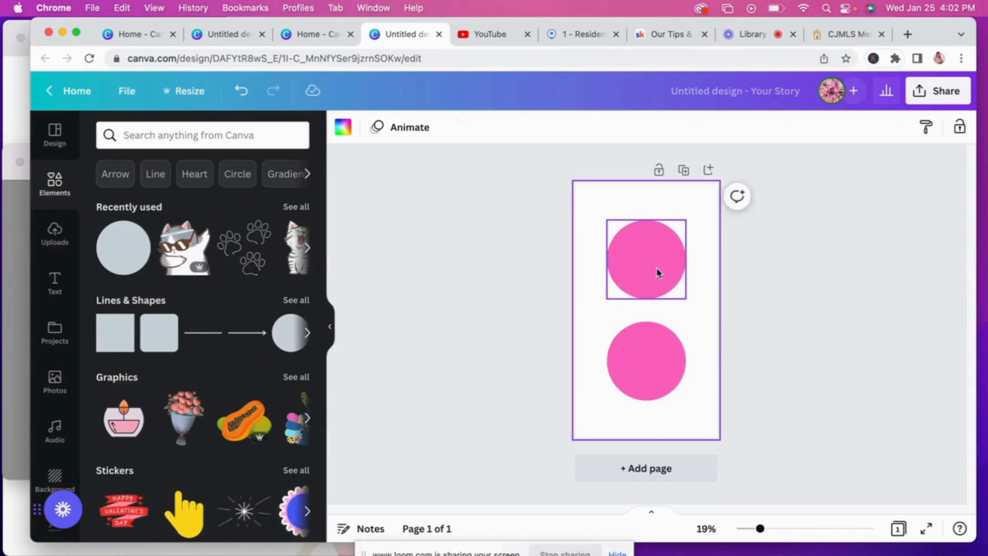
# Space the two pink circles farther apart and position the pair evenly between the page's upper and lower edges.
pyautogui.moveTo(655, 266); pyautogui.dragTo(655, 253)
pyautogui.moveTo(649, 342); pyautogui.dragTo(654, 356)
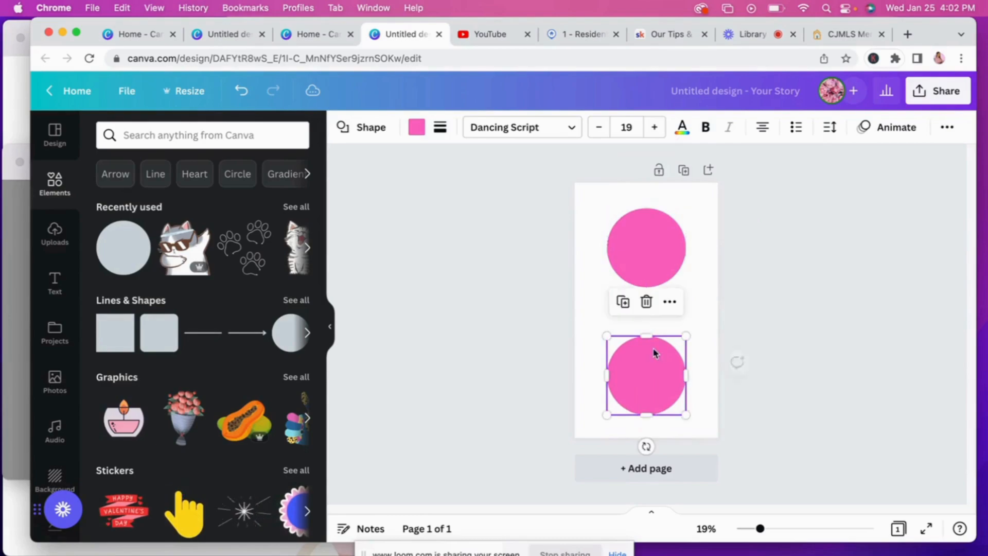
pyautogui.moveTo(643, 243); pyautogui.dragTo(644, 250)
pyautogui.click(653, 342)
pyautogui.moveTo(653, 340); pyautogui.dragTo(655, 335)
pyautogui.moveTo(606, 201); pyautogui.dragTo(672, 426)
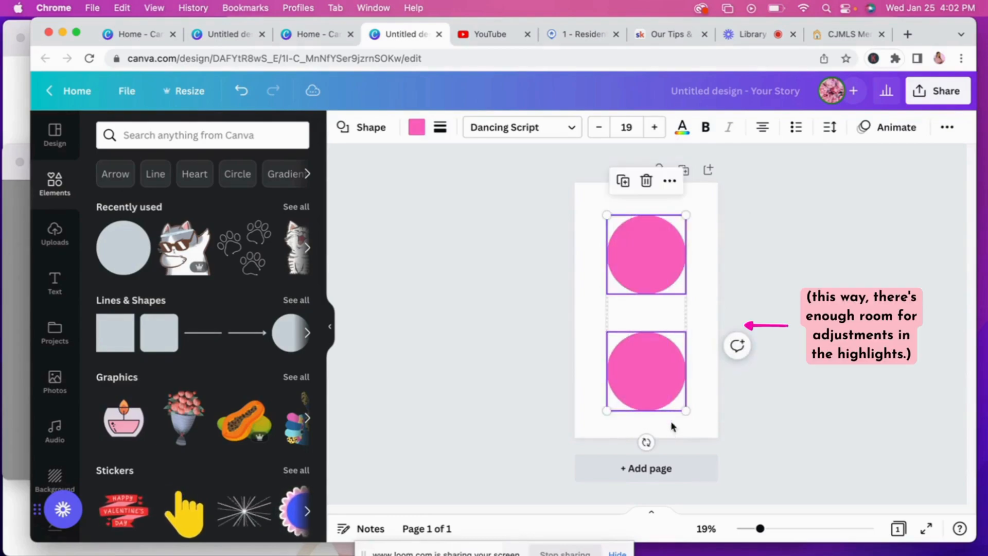
pyautogui.moveTo(646, 377); pyautogui.dragTo(648, 363)
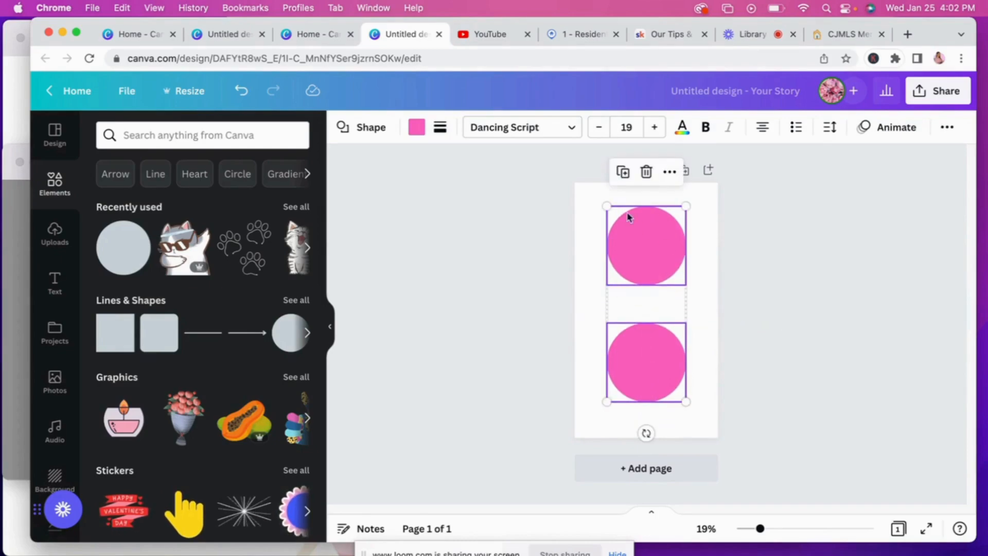
# Recolor both the upper and lower circles black.
pyautogui.click(650, 253)
pyautogui.click(415, 128)
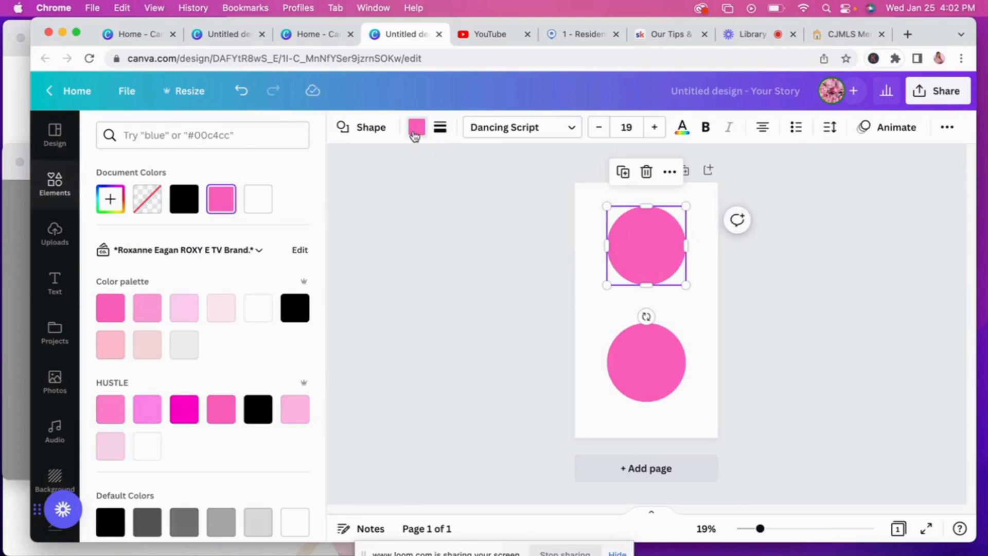
pyautogui.click(184, 198)
pyautogui.click(662, 365)
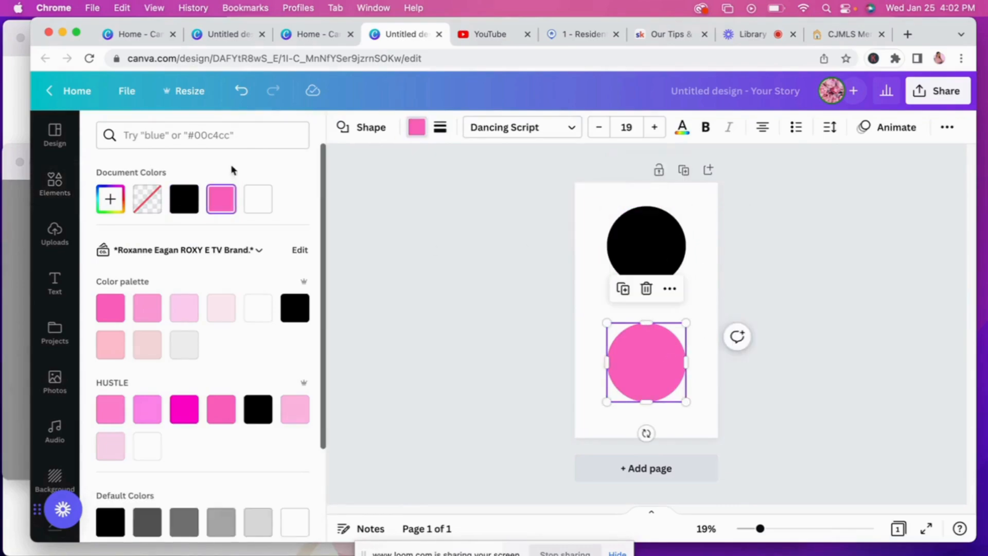
pyautogui.click(184, 198)
pyautogui.press('Escape')
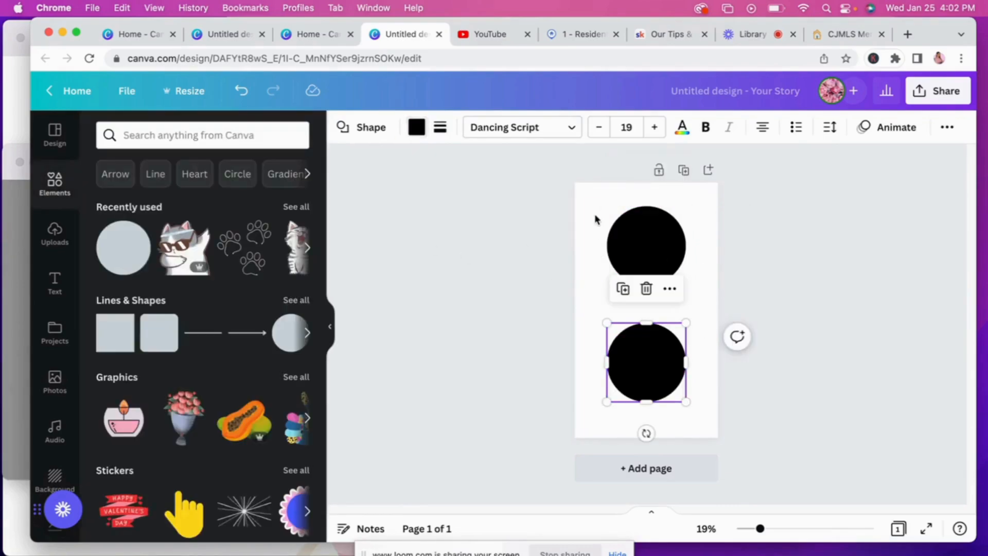
pyautogui.click(585, 201)
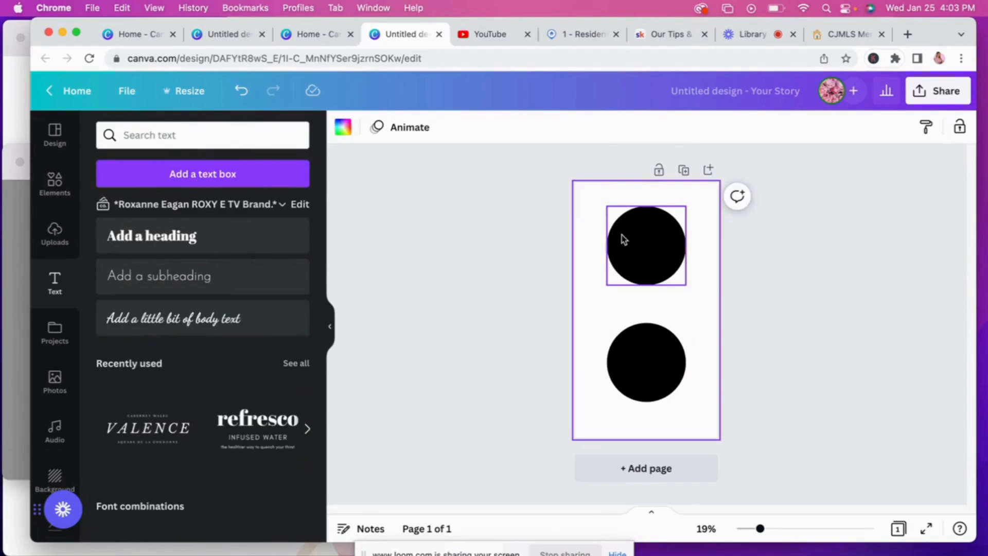
# Add a body text reading "listings", enlarge it to size 127, and place it between the two circles.
pyautogui.click(624, 237)
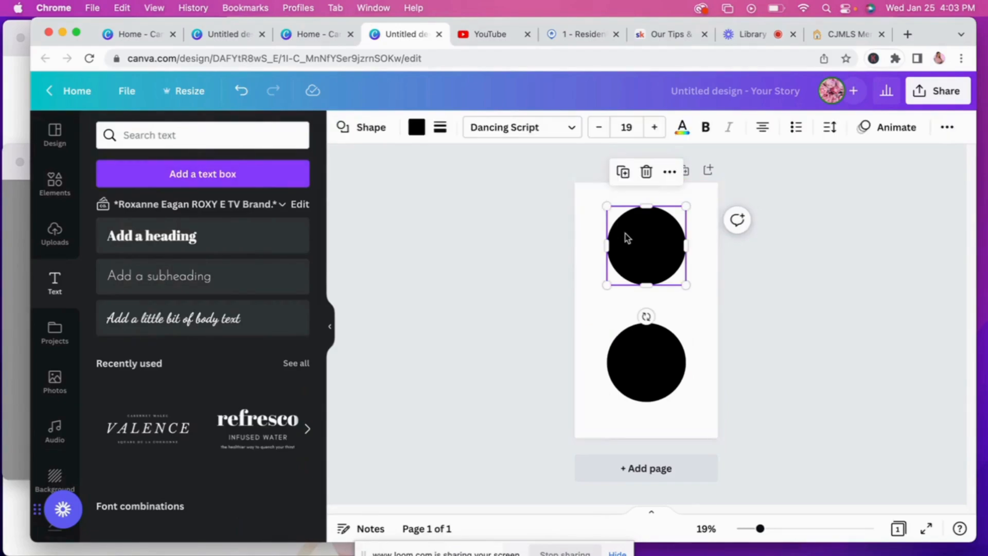
pyautogui.click(238, 325)
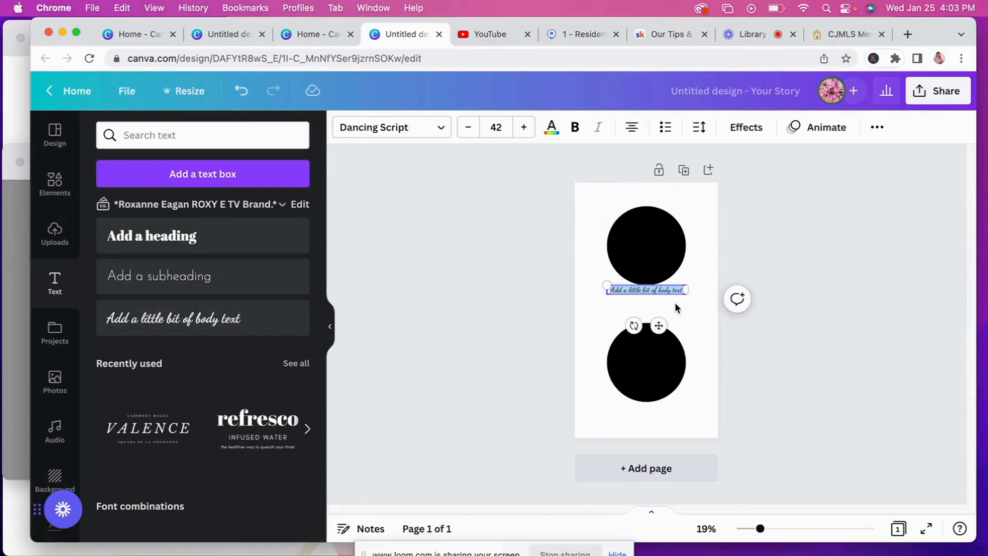
pyautogui.write('listing')
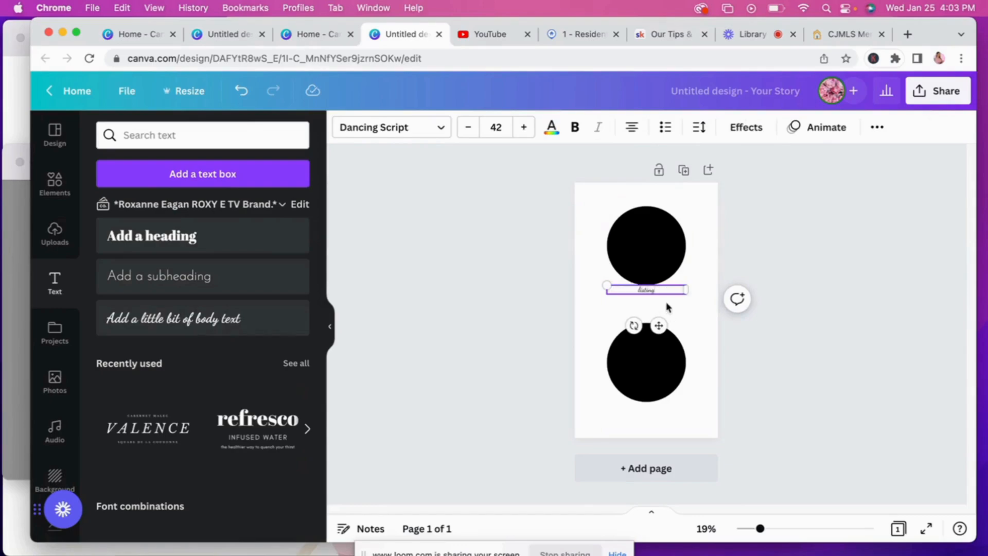
pyautogui.moveTo(606, 285); pyautogui.dragTo(538, 278)
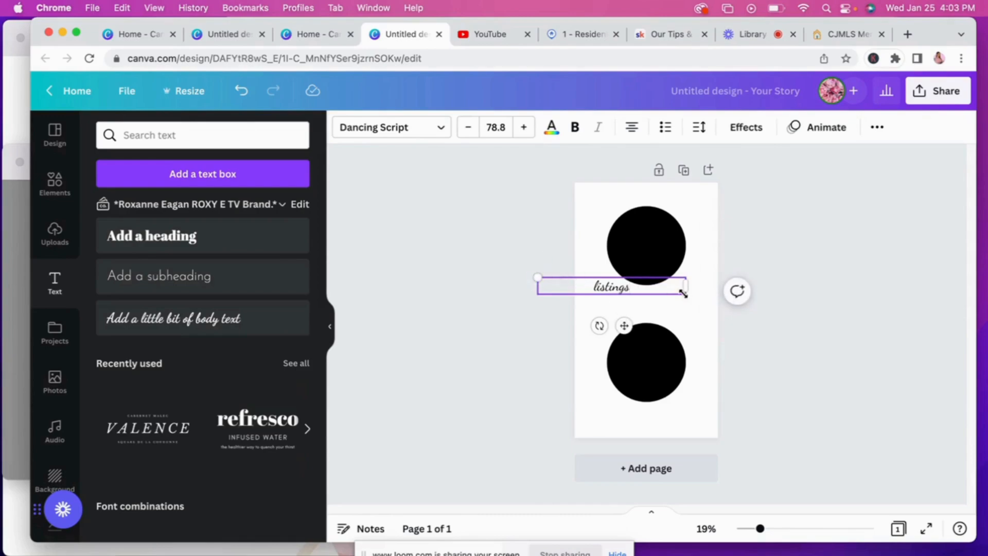
pyautogui.moveTo(684, 287); pyautogui.dragTo(618, 286)
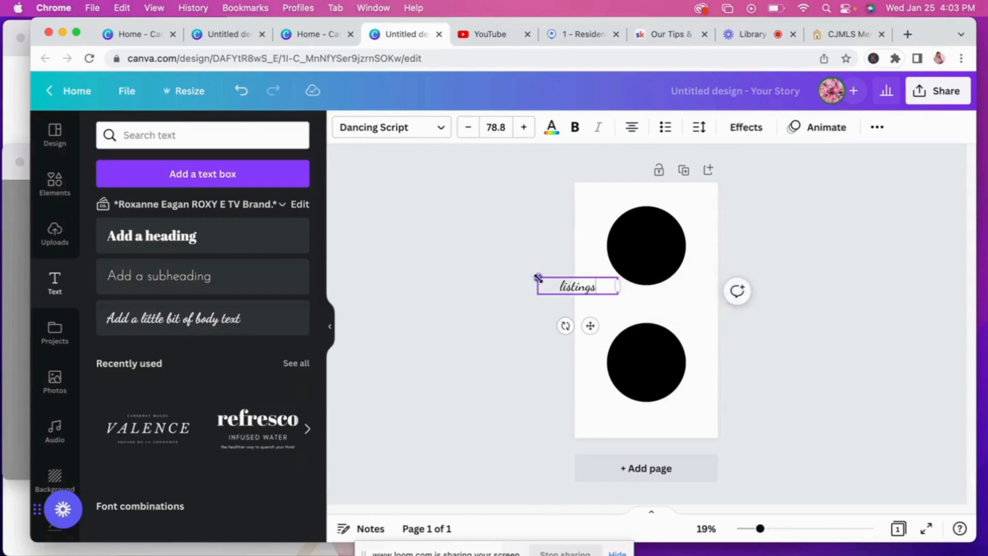
pyautogui.moveTo(538, 278); pyautogui.dragTo(489, 266)
pyautogui.moveTo(566, 327); pyautogui.dragTo(643, 341)
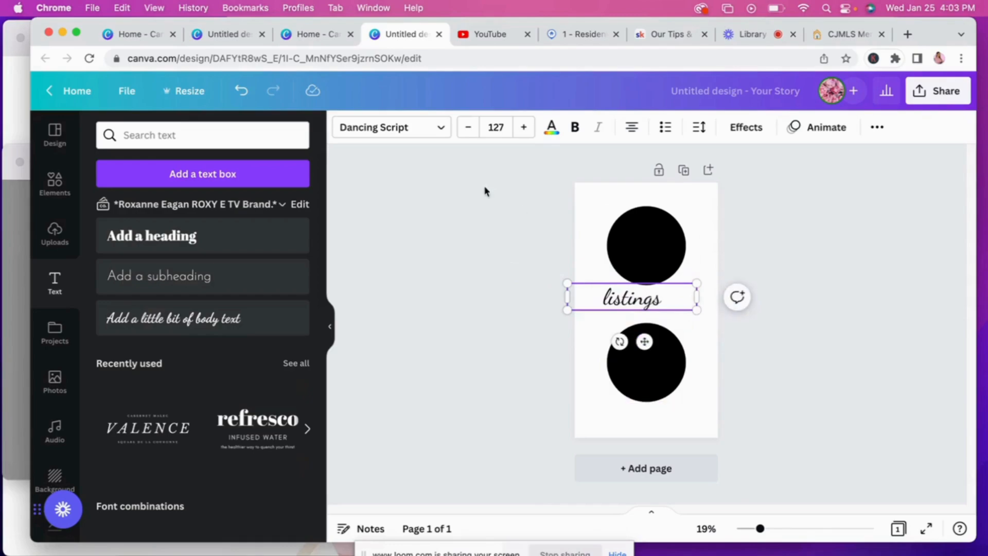
# Color the "listings" text white and move it onto the upper black circle.
pyautogui.click(551, 129)
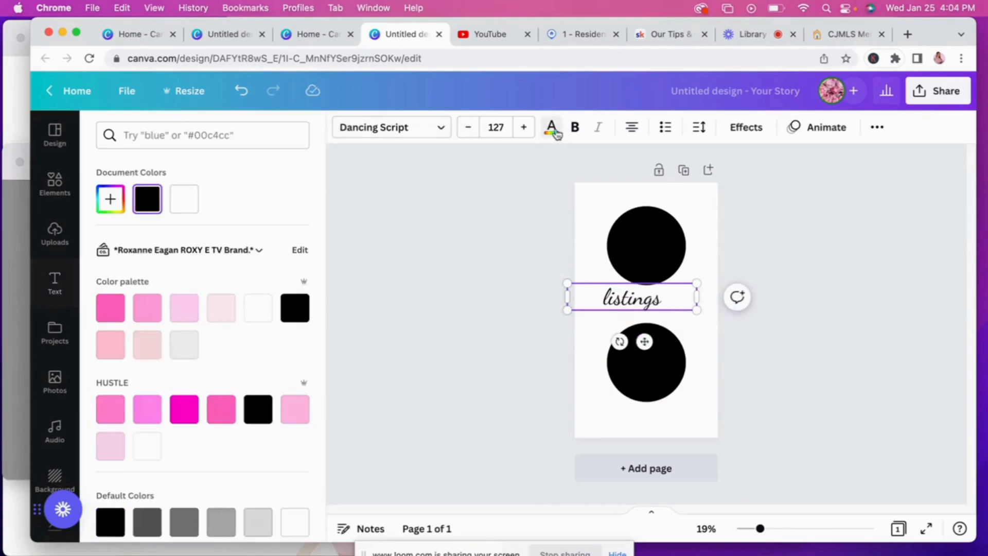
pyautogui.click(254, 315)
pyautogui.moveTo(644, 342); pyautogui.dragTo(661, 288)
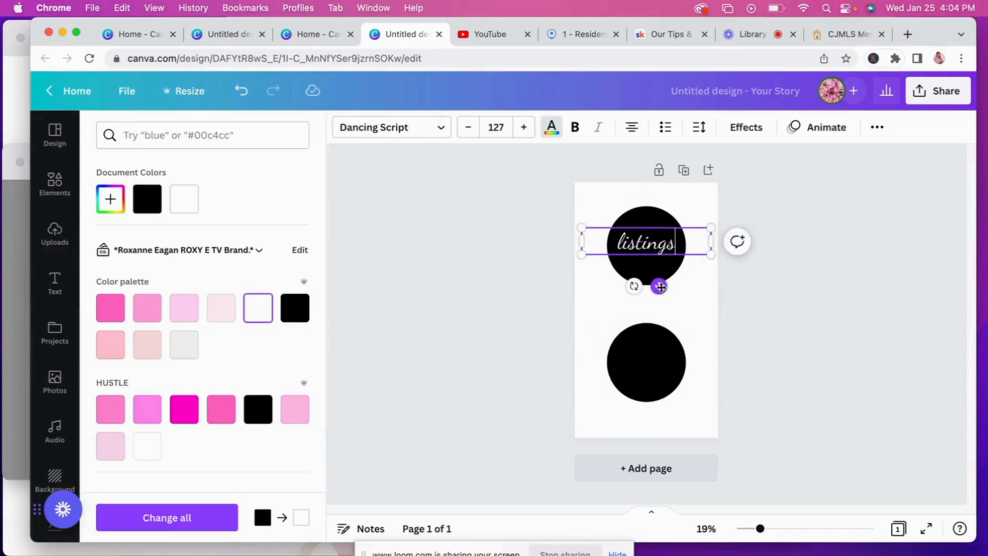
pyautogui.click(670, 319)
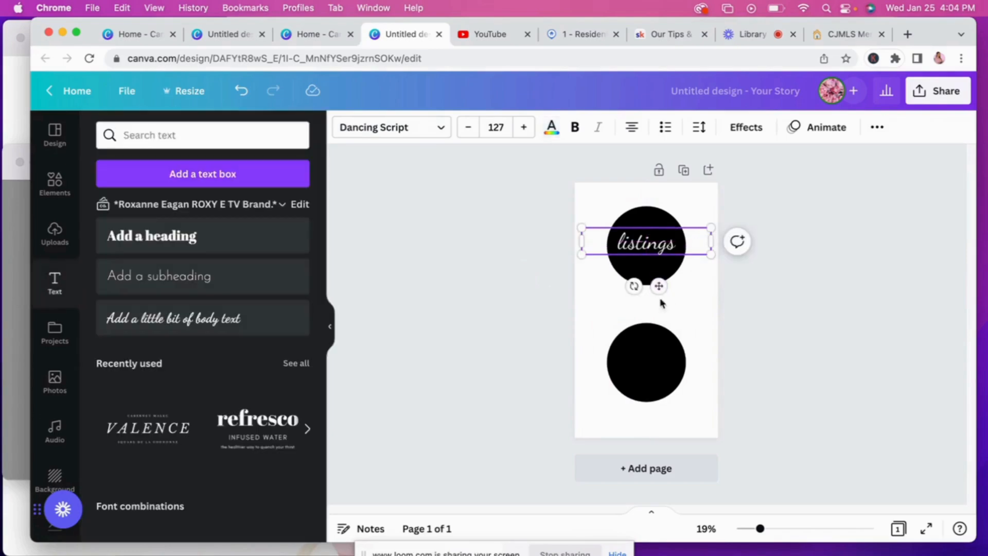
# Change the font of the "listings" text to hello honey.
pyautogui.click(647, 246)
pyautogui.click(433, 130)
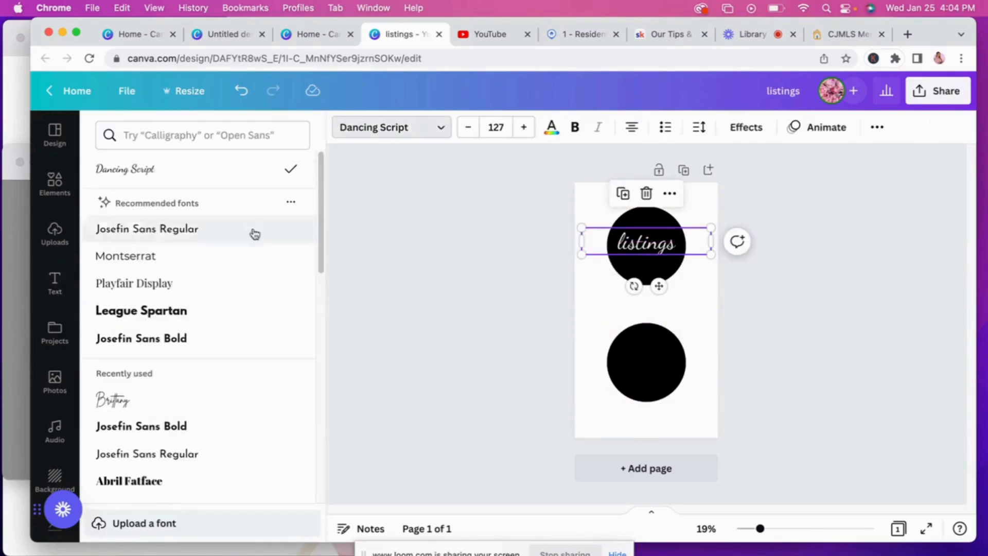
pyautogui.click(160, 403)
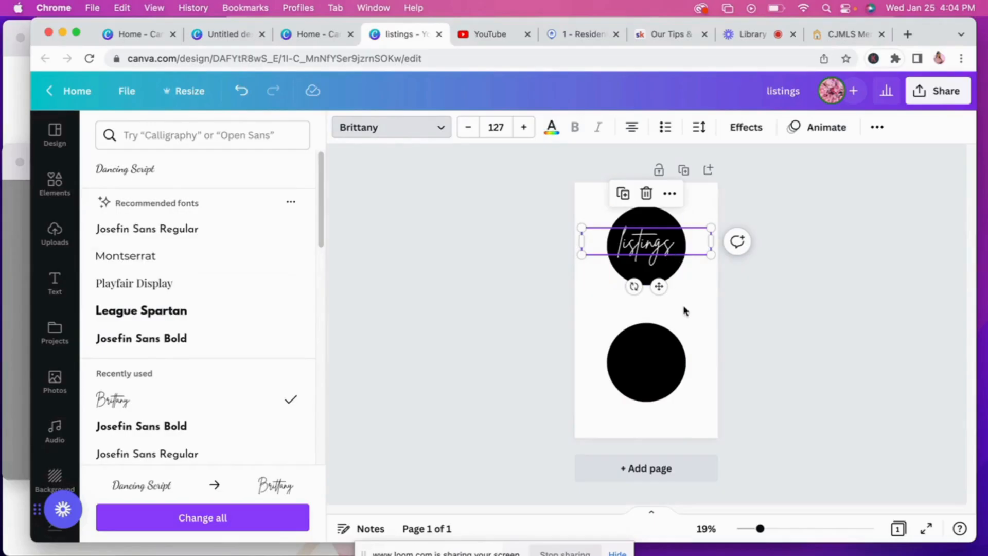
pyautogui.write('hello')
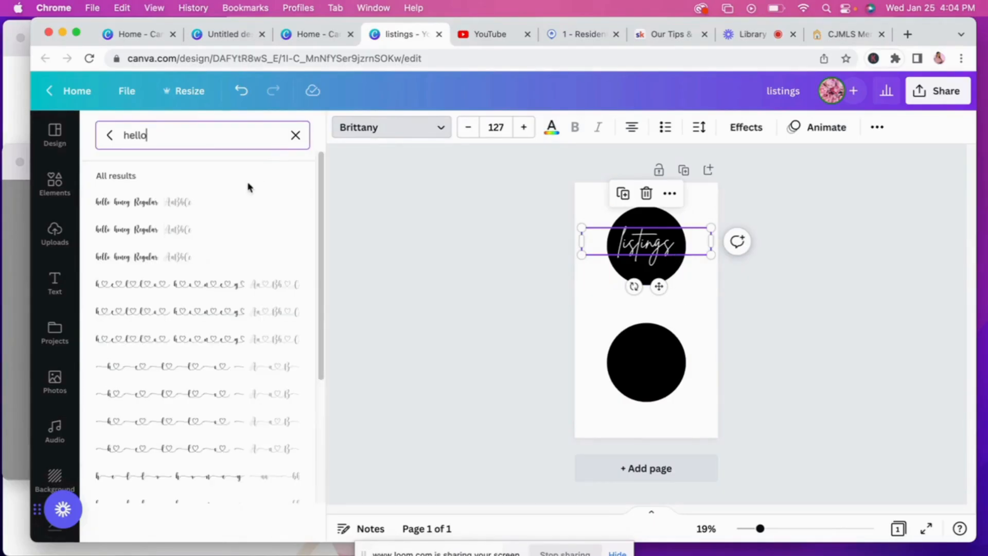
pyautogui.click(237, 204)
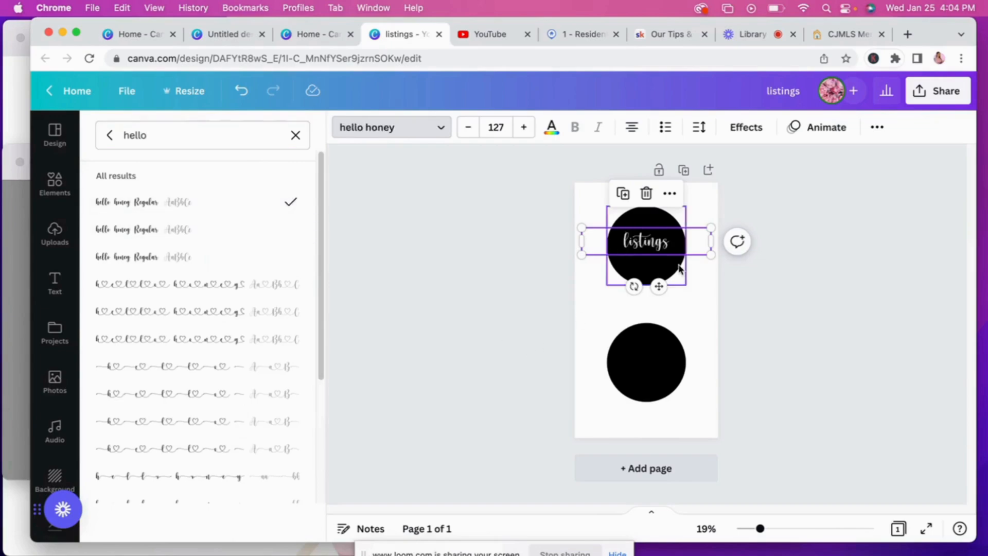
# Resize the "listings" text so it fits inside the upper circle and center it there.
pyautogui.moveTo(579, 241); pyautogui.dragTo(594, 299)
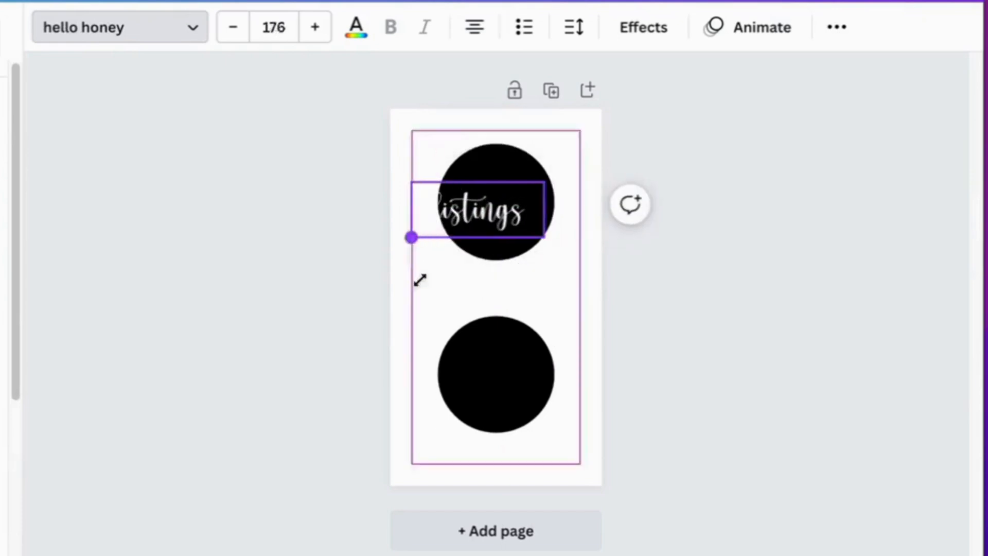
pyautogui.moveTo(420, 279); pyautogui.dragTo(400, 260)
pyautogui.moveTo(412, 221); pyautogui.dragTo(438, 203)
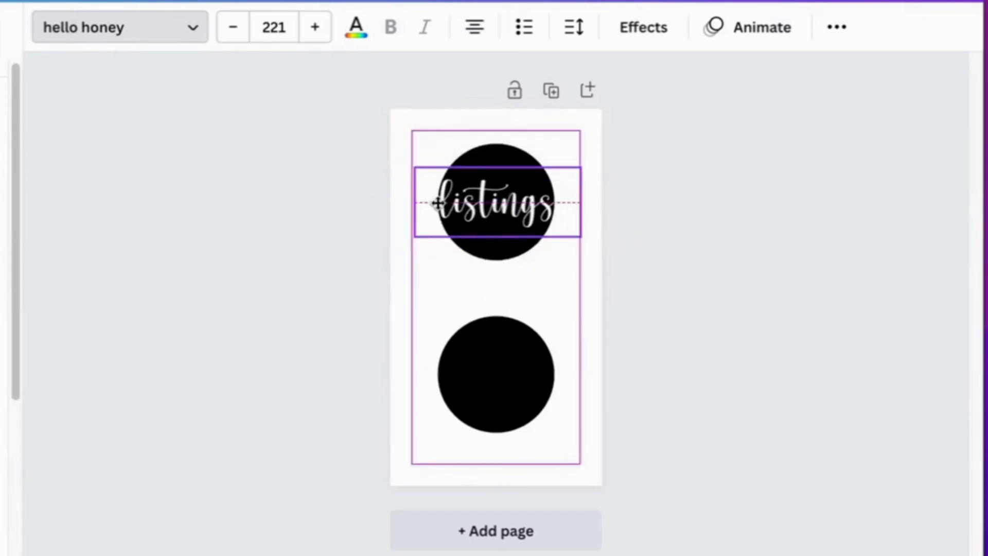
pyautogui.moveTo(582, 237); pyautogui.dragTo(560, 228)
pyautogui.moveTo(481, 204)
pyautogui.mouseDown()
pyautogui.moveTo(496, 205)
pyautogui.moveTo(481, 193)
pyautogui.mouseUp()
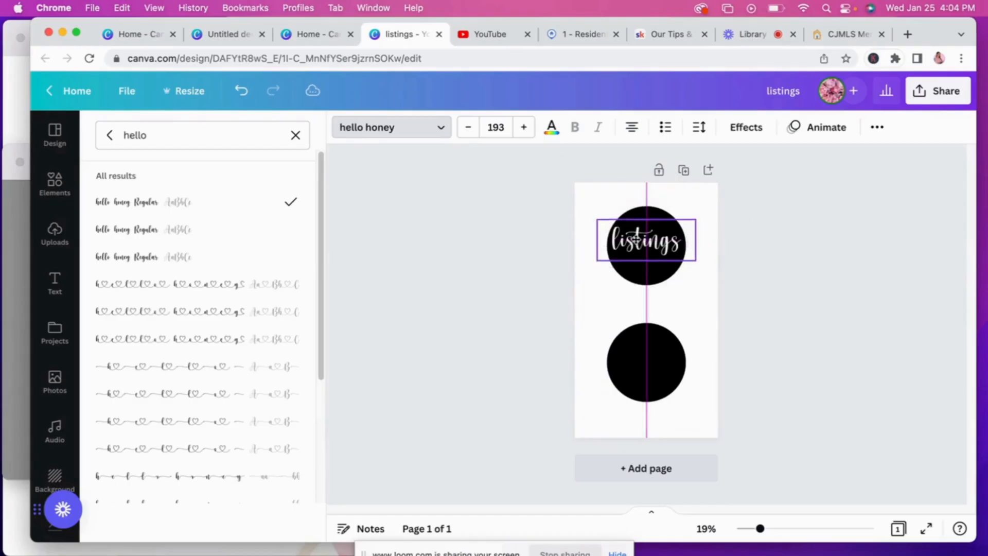
pyautogui.moveTo(636, 240)
pyautogui.mouseDown()
pyautogui.moveTo(614, 228)
pyautogui.moveTo(648, 246)
pyautogui.mouseUp()
pyautogui.click(691, 329)
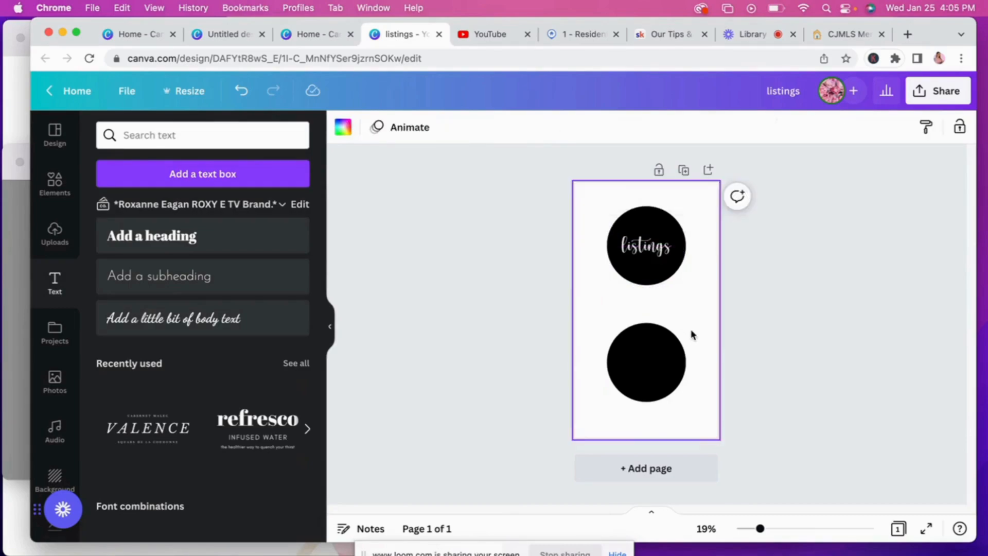
# Add a subheading text box under the lower circle, set in Josefin Sans Regular and colored white.
pyautogui.click(666, 337)
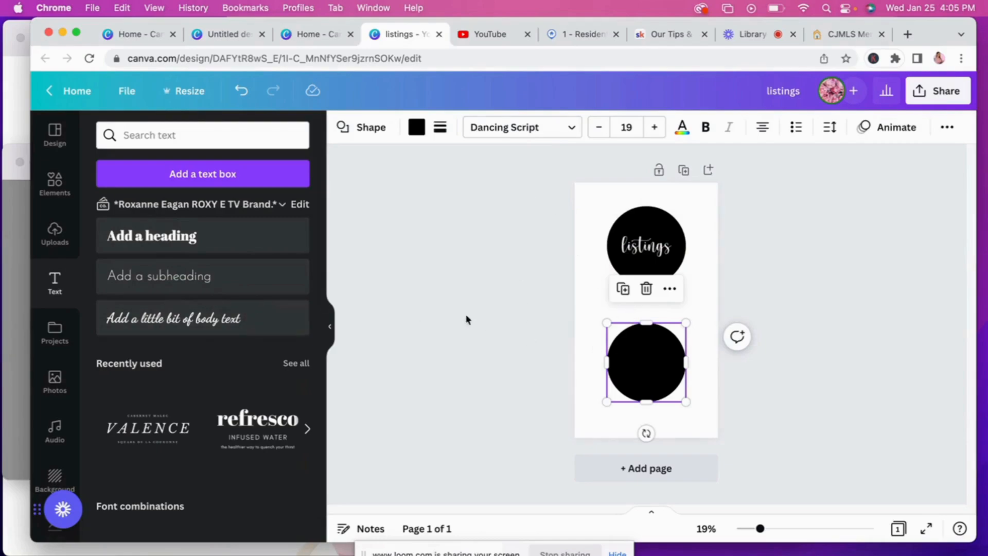
pyautogui.click(269, 276)
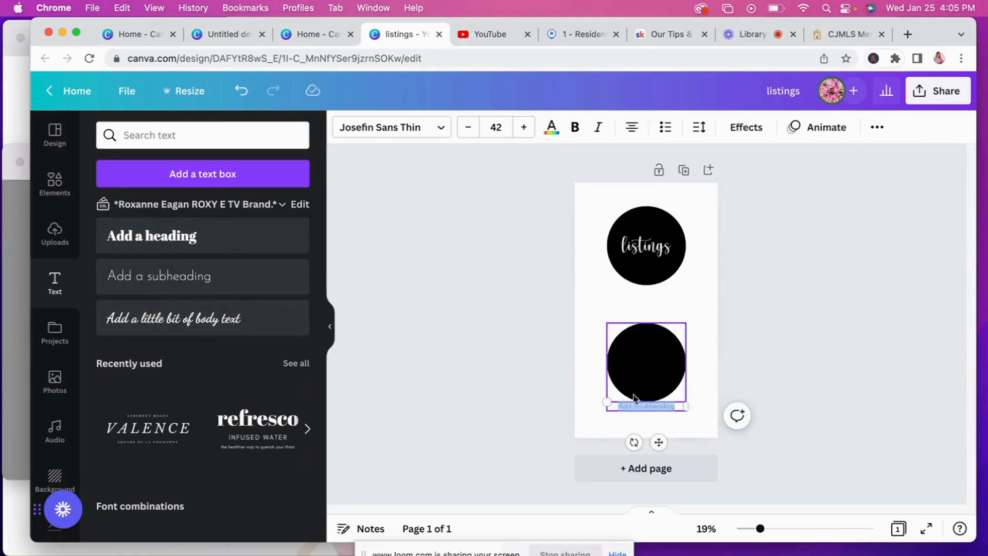
pyautogui.click(438, 129)
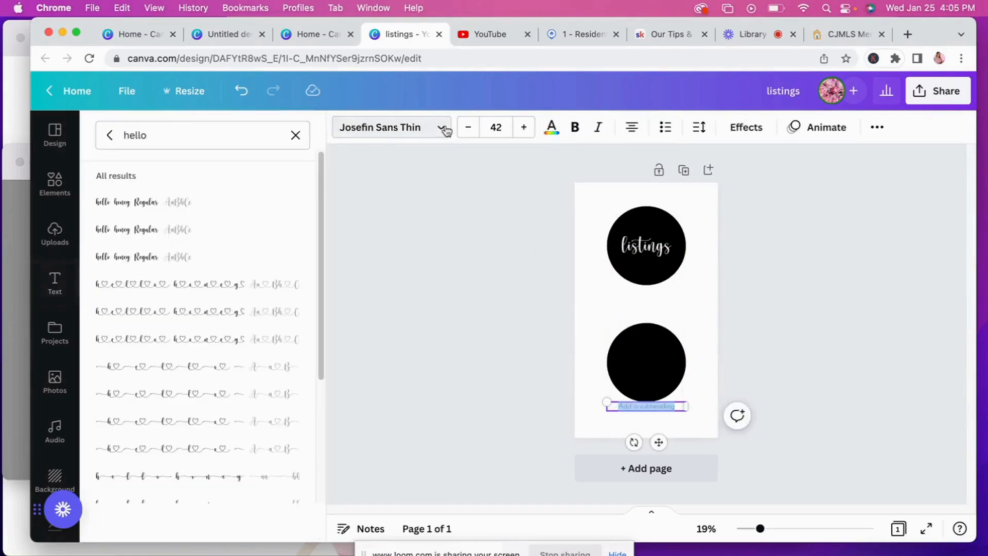
pyautogui.click(295, 135)
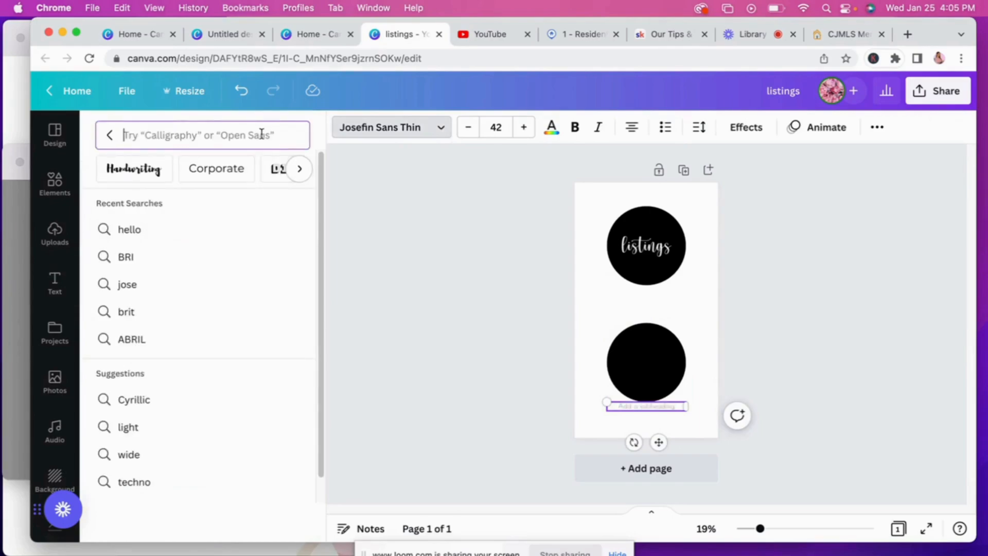
pyautogui.write('josefin')
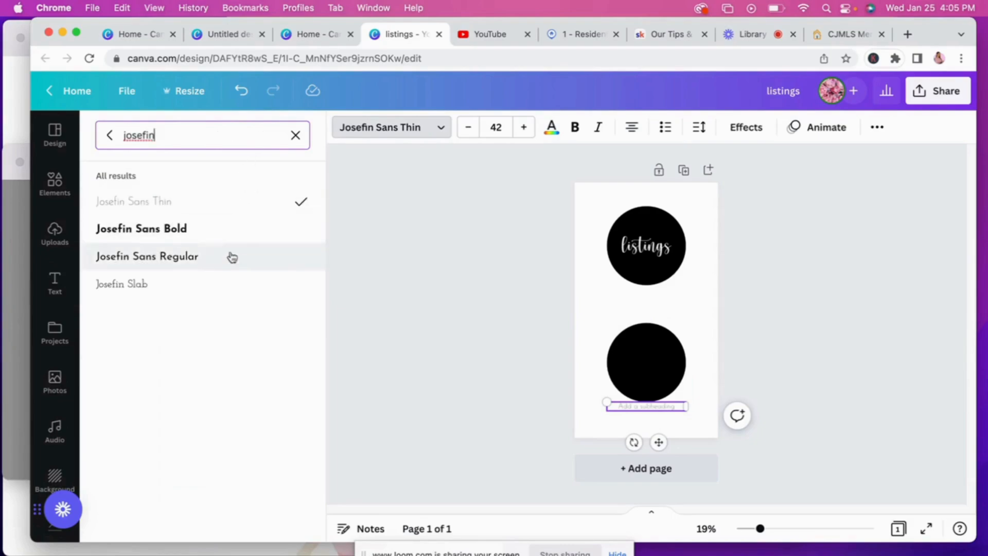
pyautogui.click(232, 257)
pyautogui.click(551, 127)
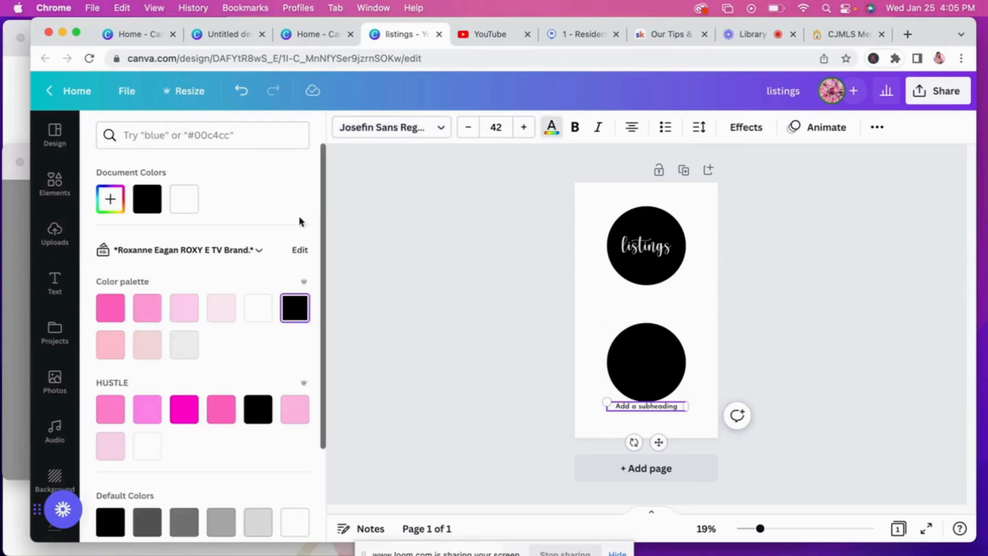
pyautogui.click(251, 322)
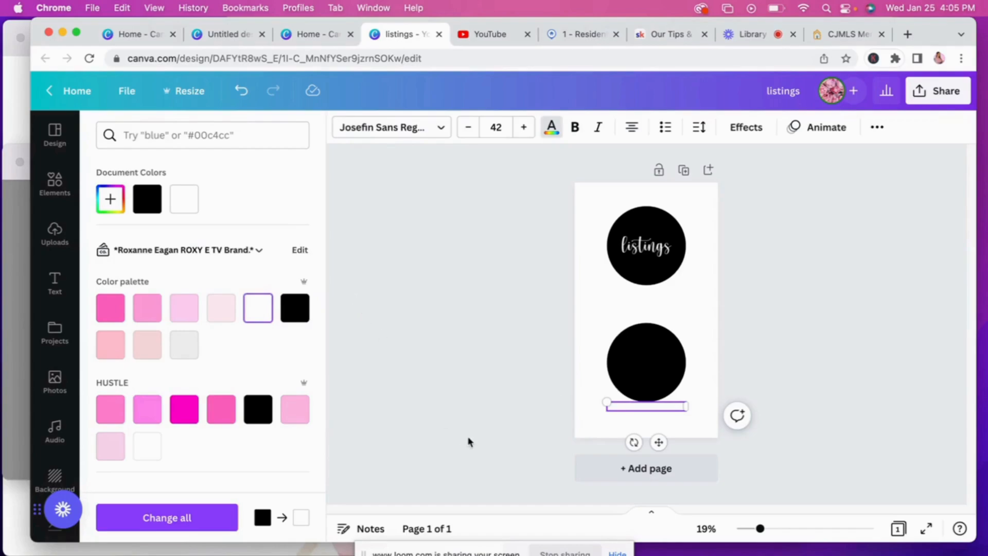
# Place the subheading on the lower circle, change its text to "Open House", enlarge it to size 59.1 and center it horizontally.
pyautogui.moveTo(687, 406); pyautogui.dragTo(641, 365)
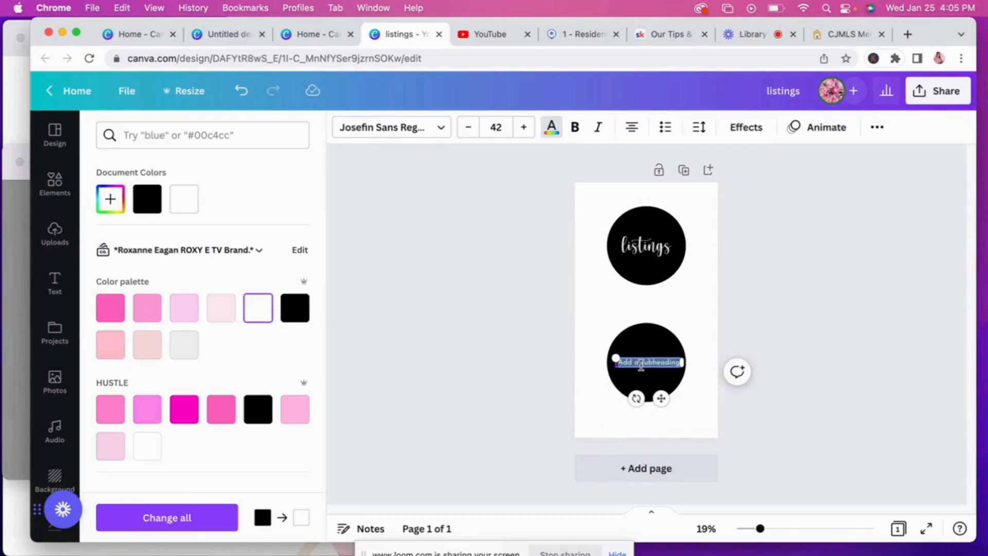
pyautogui.write('Open Ho')
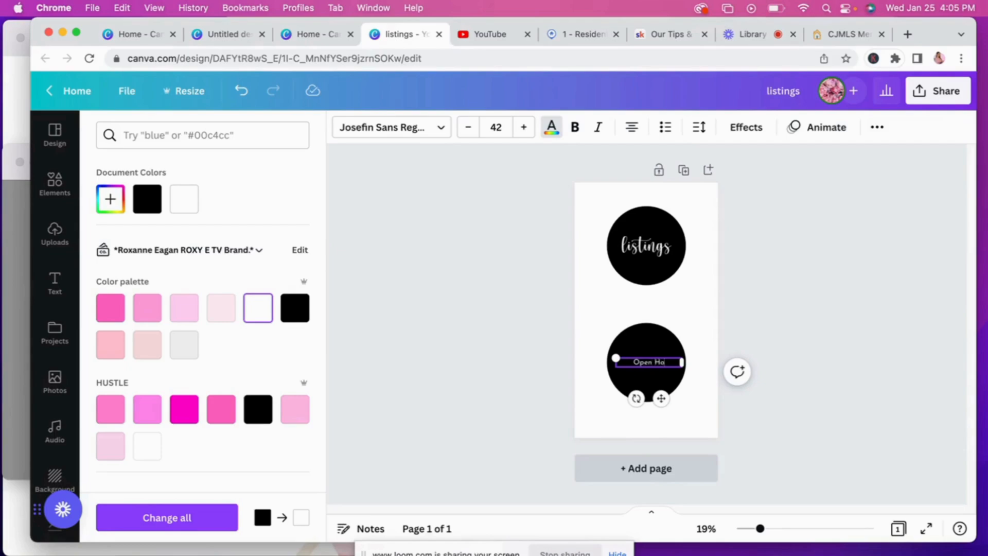
pyautogui.write('use')
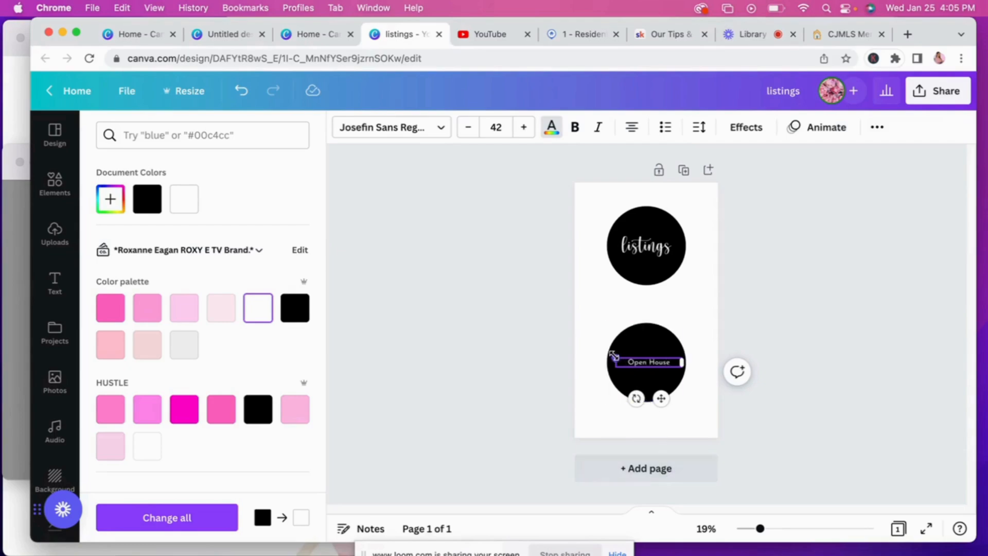
pyautogui.moveTo(612, 355); pyautogui.dragTo(589, 354)
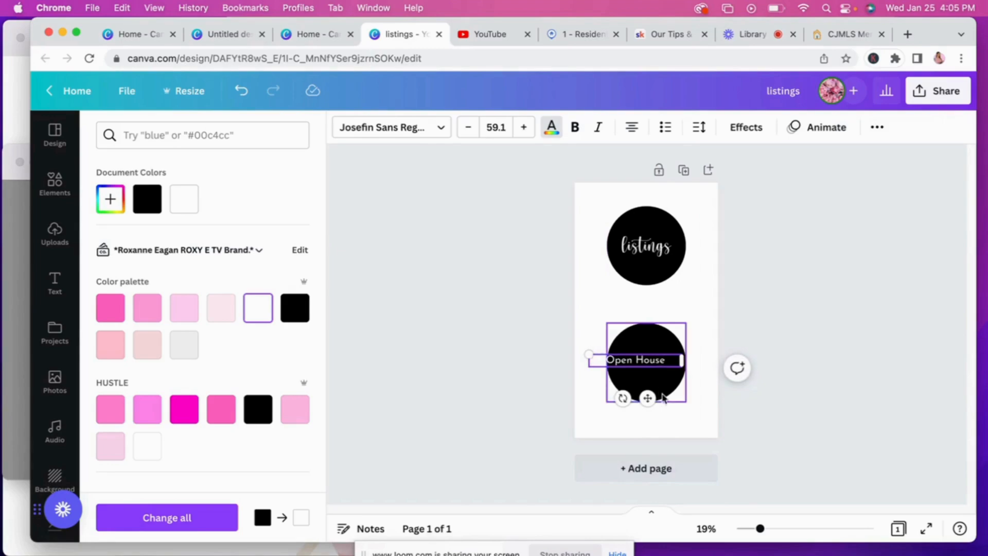
pyautogui.moveTo(647, 397); pyautogui.dragTo(659, 396)
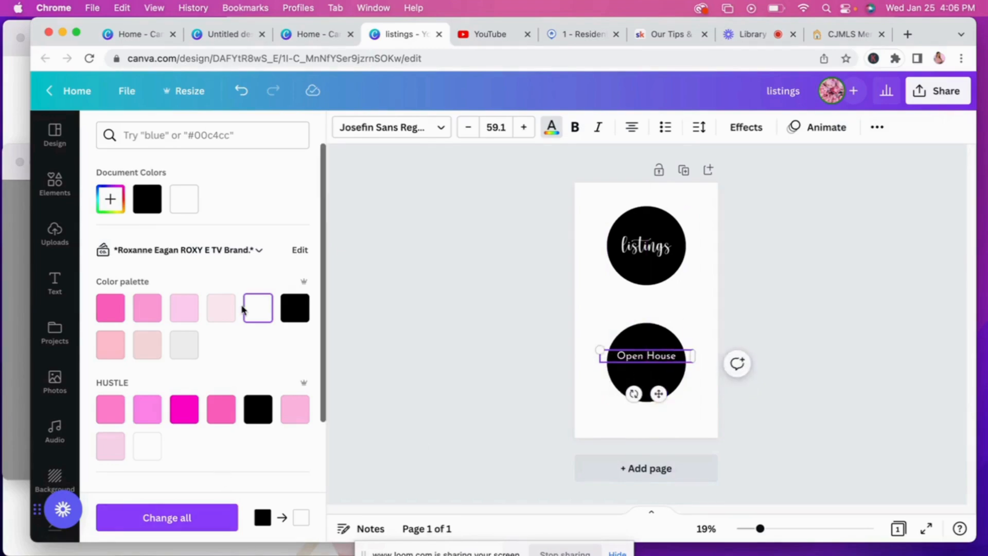
# Apply the Curve shape effect to the "Open House" text with a curve value of 66.
pyautogui.scroll(-5, 242, 309)
pyautogui.click(746, 127)
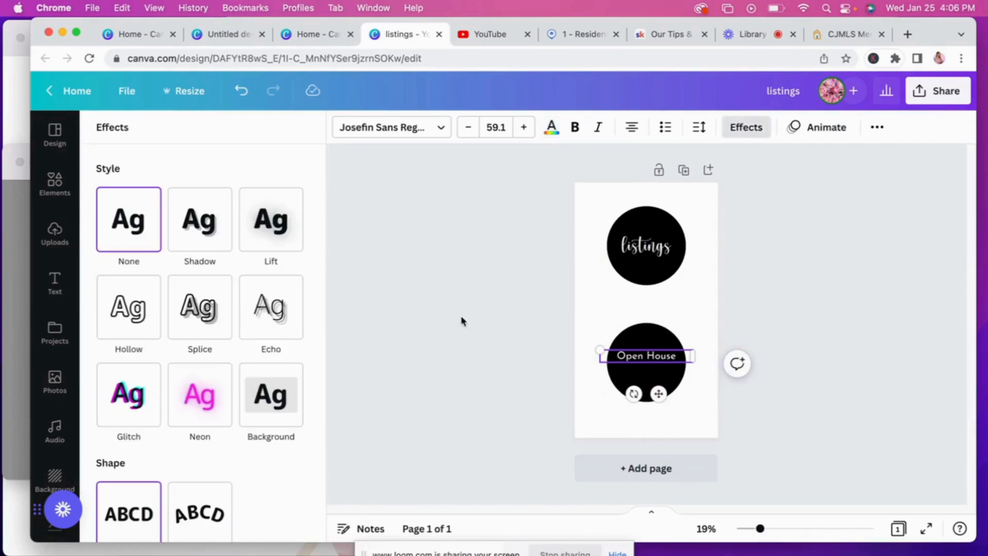
pyautogui.click(230, 520)
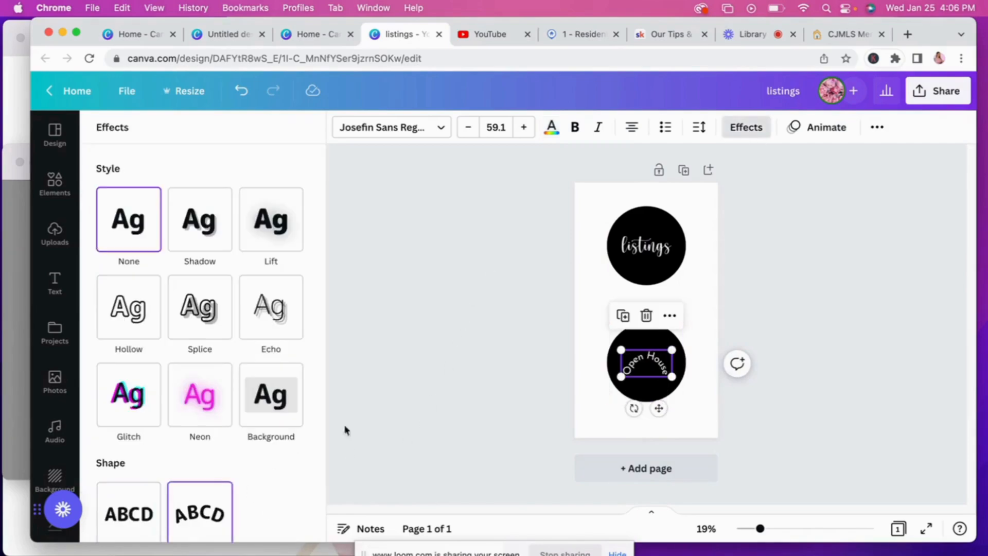
pyautogui.scroll(-3, 262, 500)
pyautogui.moveTo(305, 519); pyautogui.dragTo(269, 519)
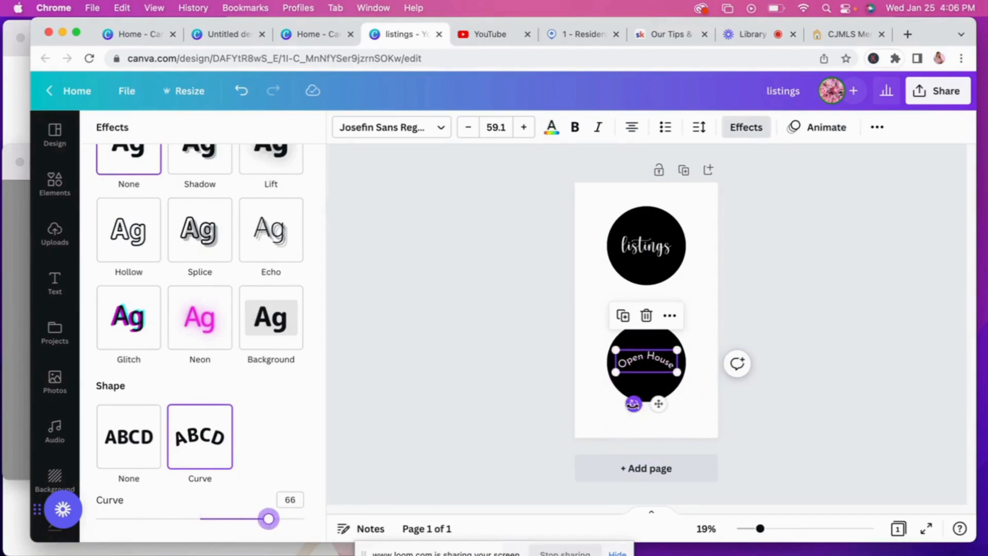
# Rotate the "Open House" text about 47°, fit it along the lower circle's upper-right edge, and set its curve to 76.
pyautogui.moveTo(633, 403); pyautogui.dragTo(593, 401)
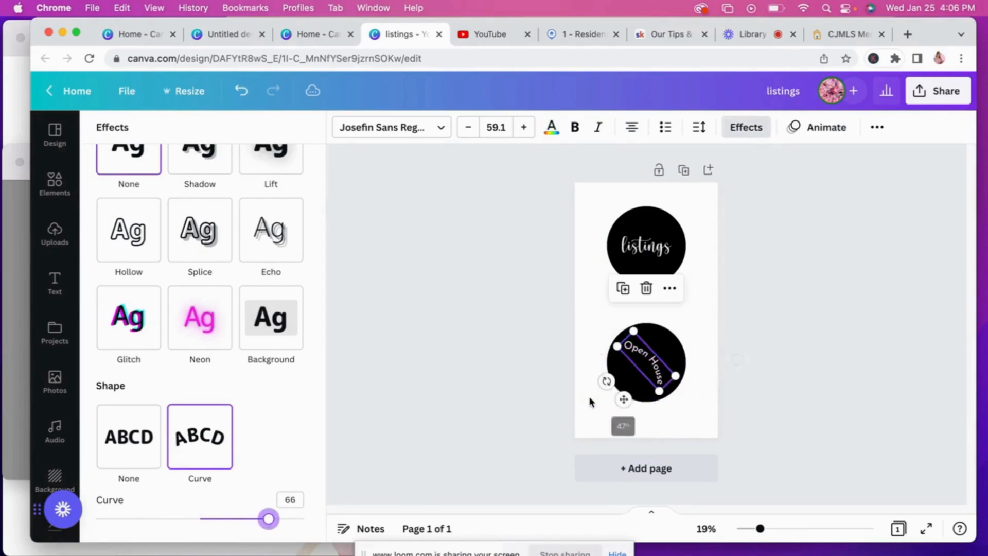
pyautogui.moveTo(651, 367); pyautogui.dragTo(670, 350)
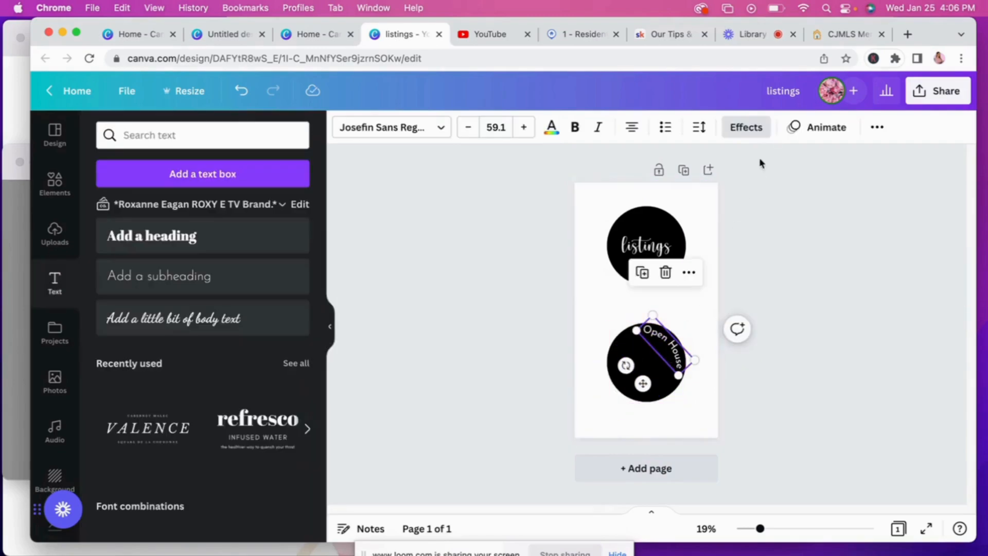
pyautogui.click(747, 130)
pyautogui.scroll(-3, 261, 503)
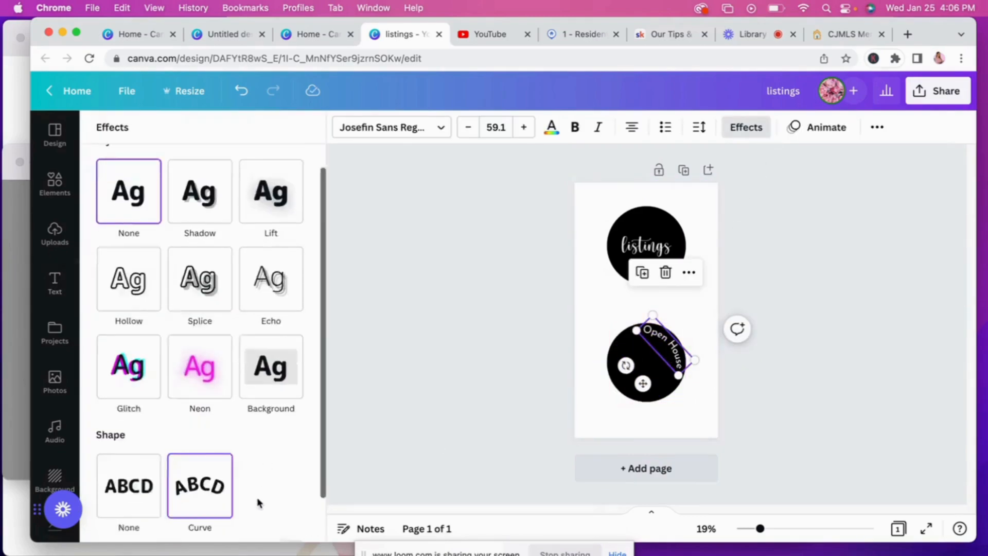
pyautogui.moveTo(271, 515); pyautogui.dragTo(278, 515)
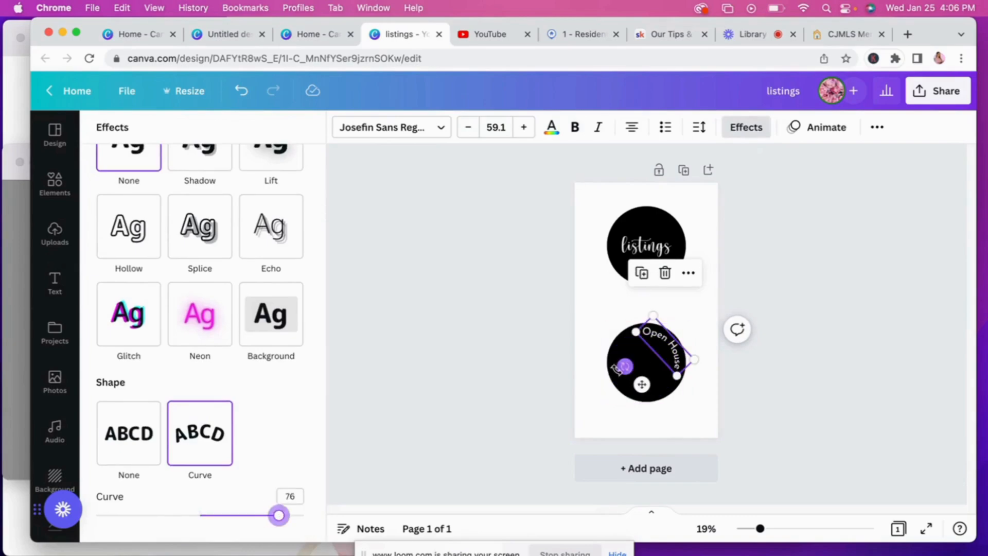
pyautogui.moveTo(624, 366); pyautogui.dragTo(625, 380)
pyautogui.click(649, 365)
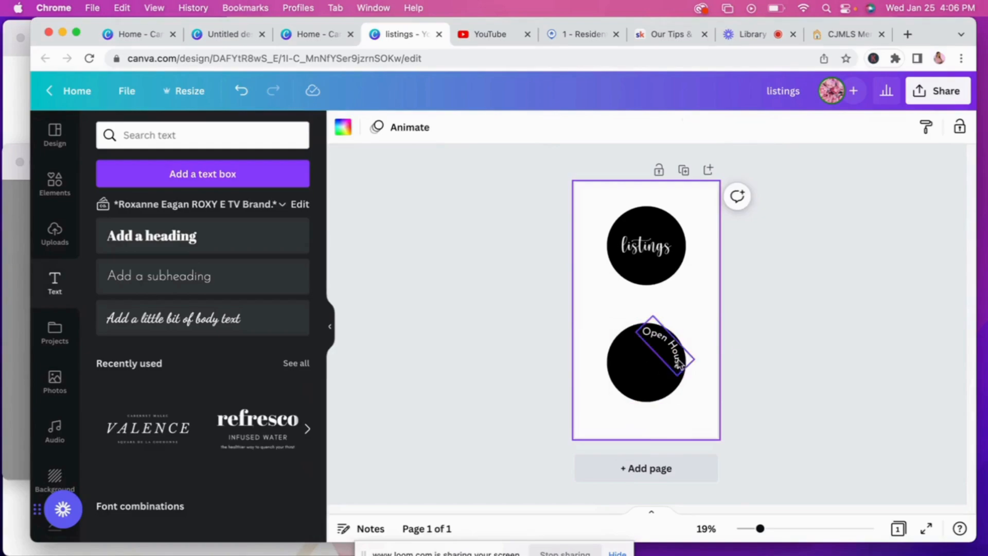
# Search the elements for "house" and browse the graphics results for a suitable house icon.
pyautogui.click(55, 184)
pyautogui.click(148, 127)
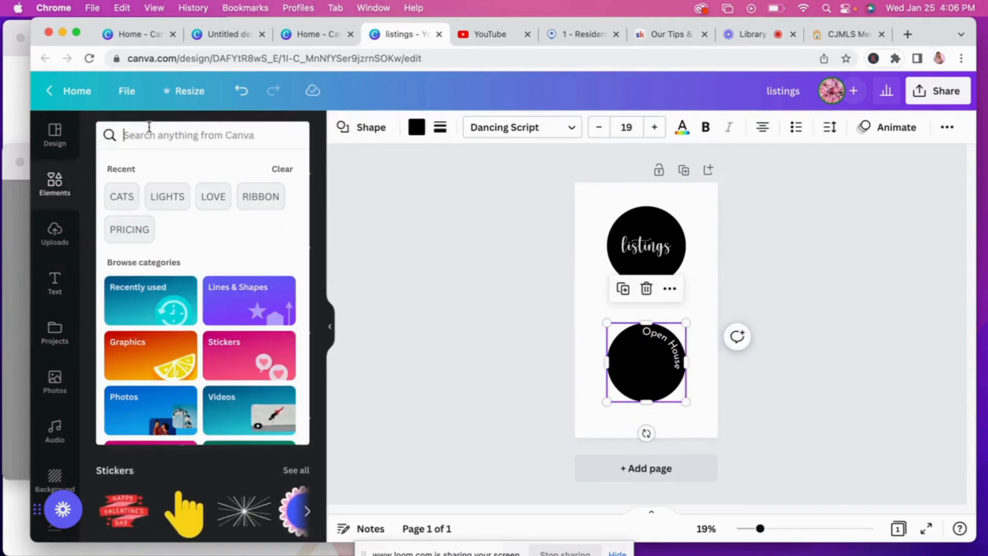
pyautogui.write('house')
pyautogui.press('Return')
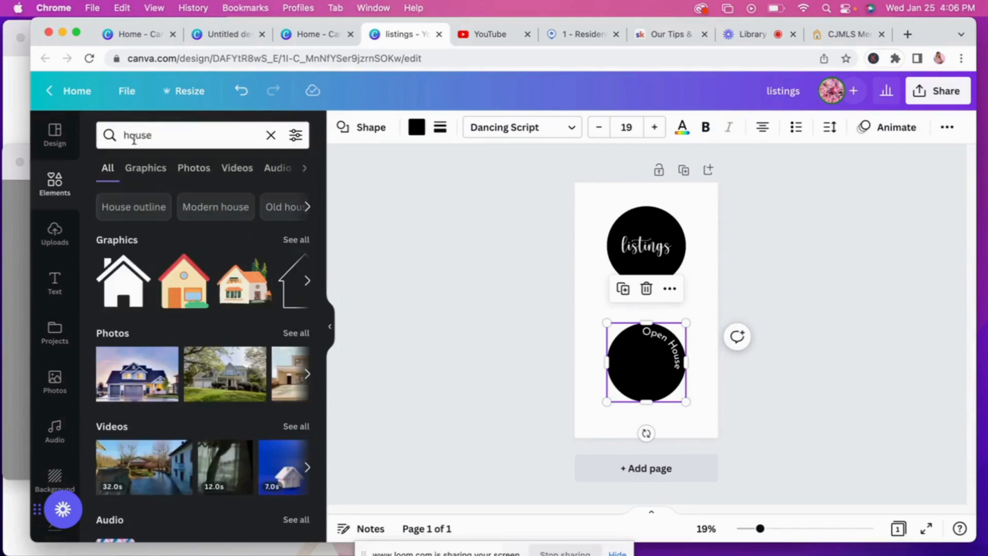
pyautogui.click(306, 288)
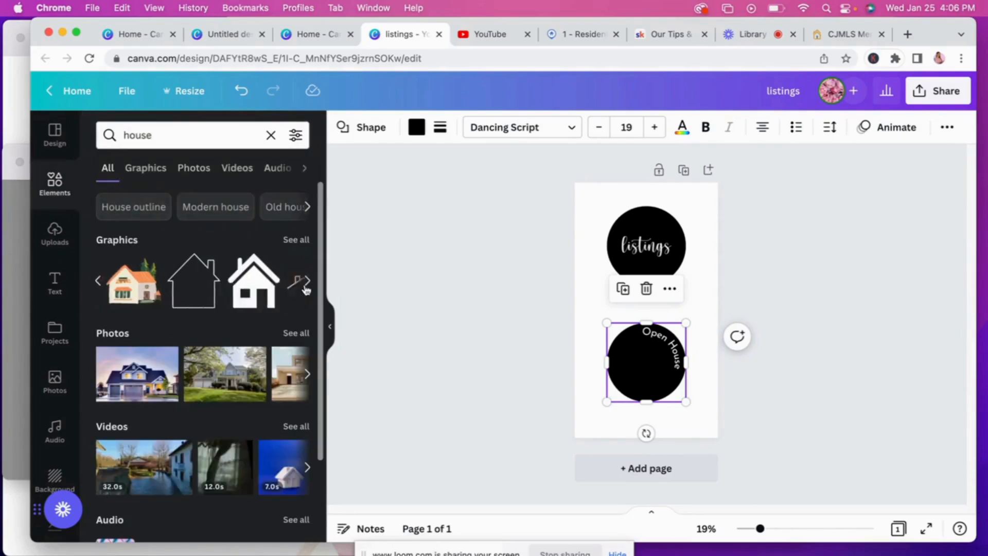
pyautogui.click(306, 289)
pyautogui.click(308, 281)
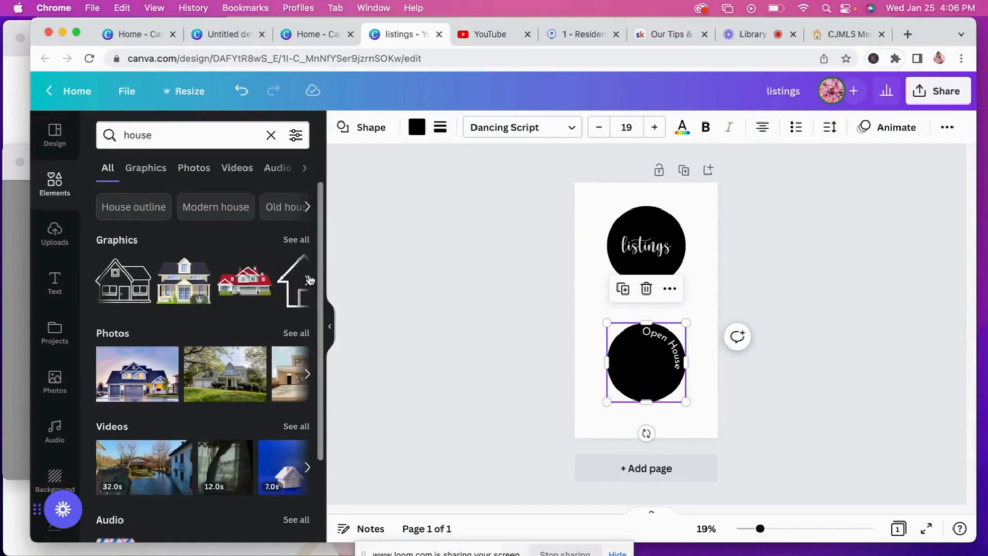
pyautogui.click(298, 239)
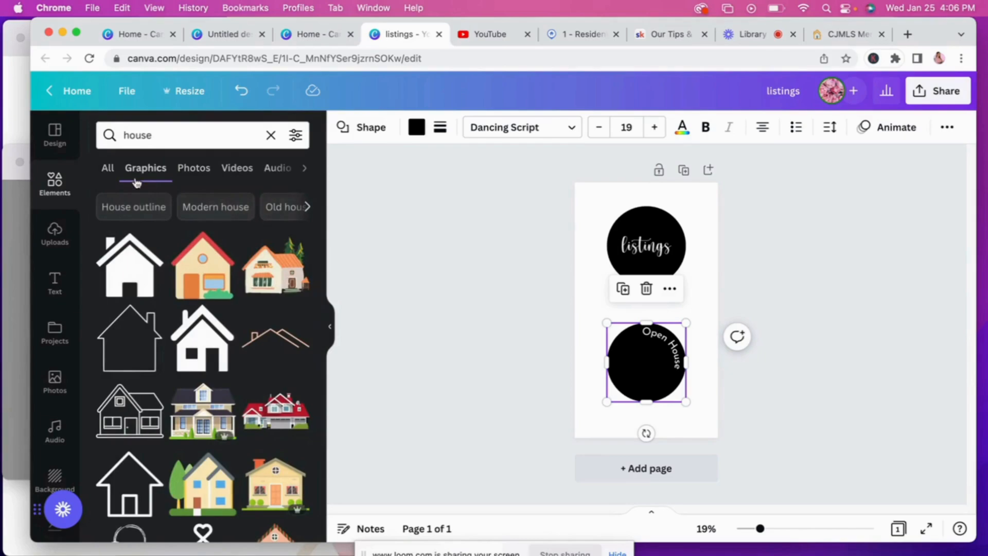
pyautogui.scroll(-10, 249, 431)
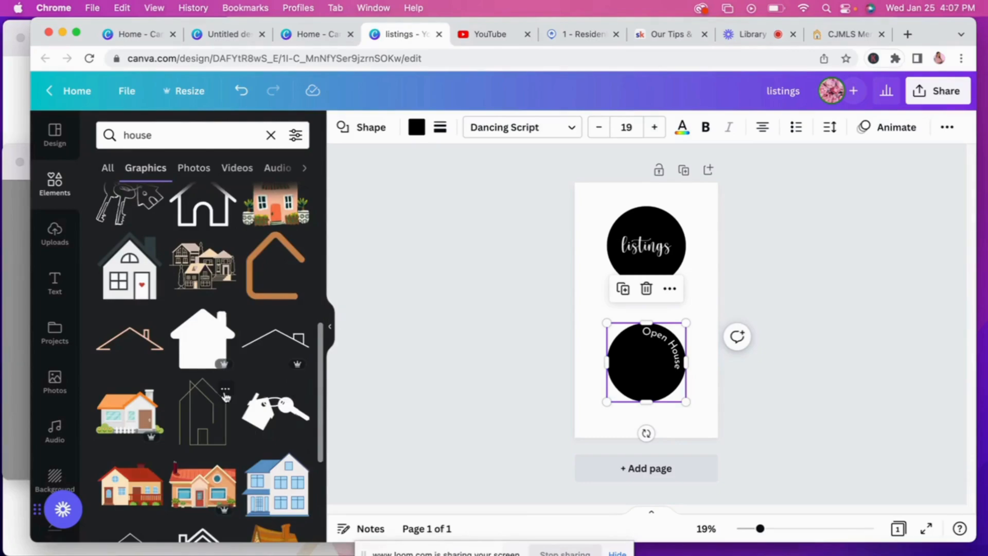
pyautogui.scroll(5, 216, 357)
pyautogui.scroll(5, 196, 363)
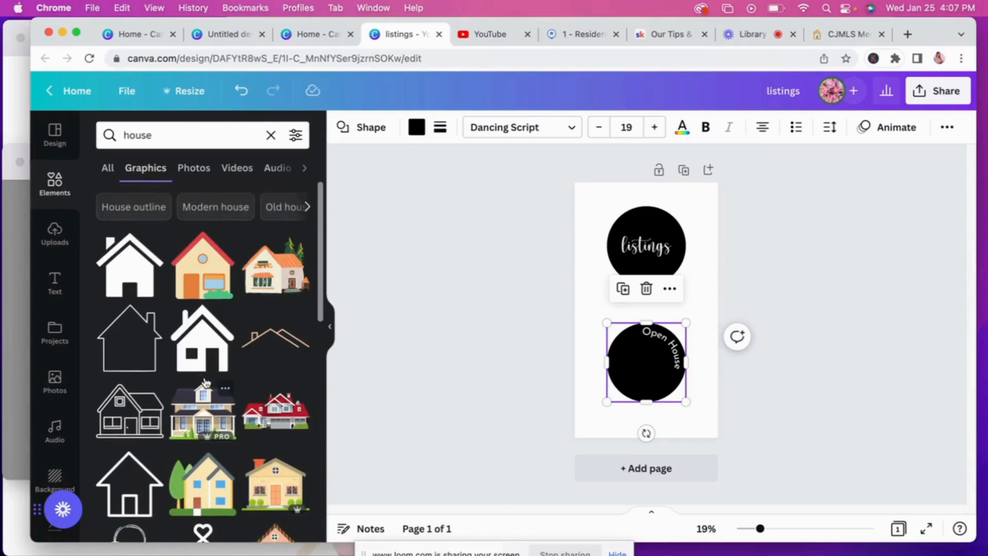
pyautogui.scroll(-5, 204, 381)
pyautogui.scroll(-4, 206, 382)
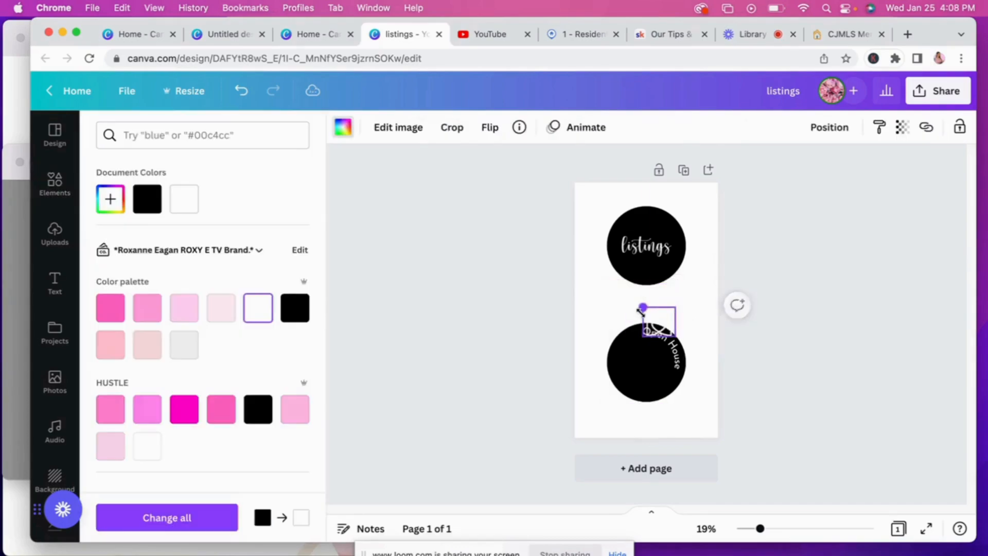
# Resize the white house icon with the heart and center it inside the lower circle beside the curved "Open House" text.
pyautogui.moveTo(642, 310); pyautogui.dragTo(646, 312)
pyautogui.moveTo(674, 368); pyautogui.dragTo(650, 412)
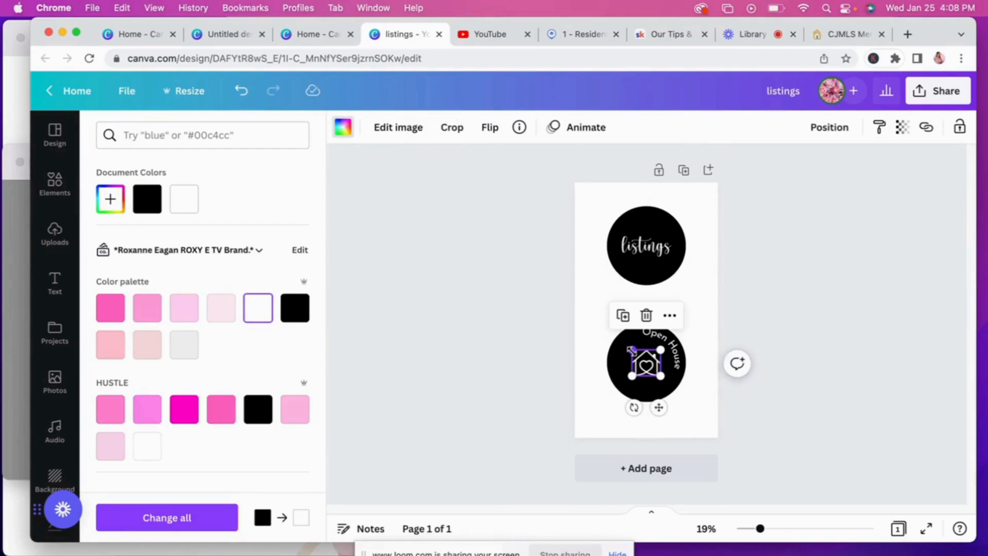
pyautogui.moveTo(632, 350)
pyautogui.mouseDown()
pyautogui.moveTo(624, 342)
pyautogui.moveTo(643, 361)
pyautogui.mouseUp()
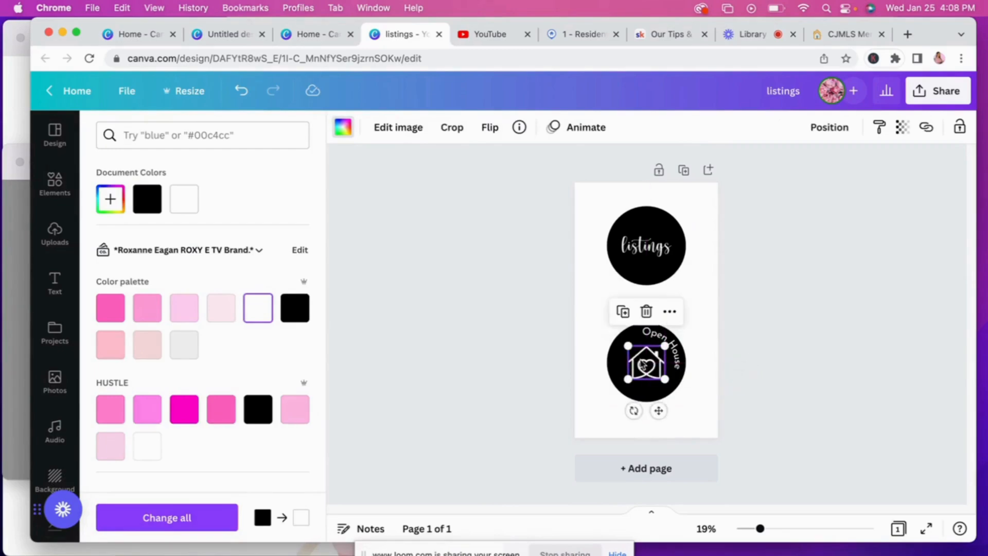
pyautogui.click(584, 311)
pyautogui.click(585, 311)
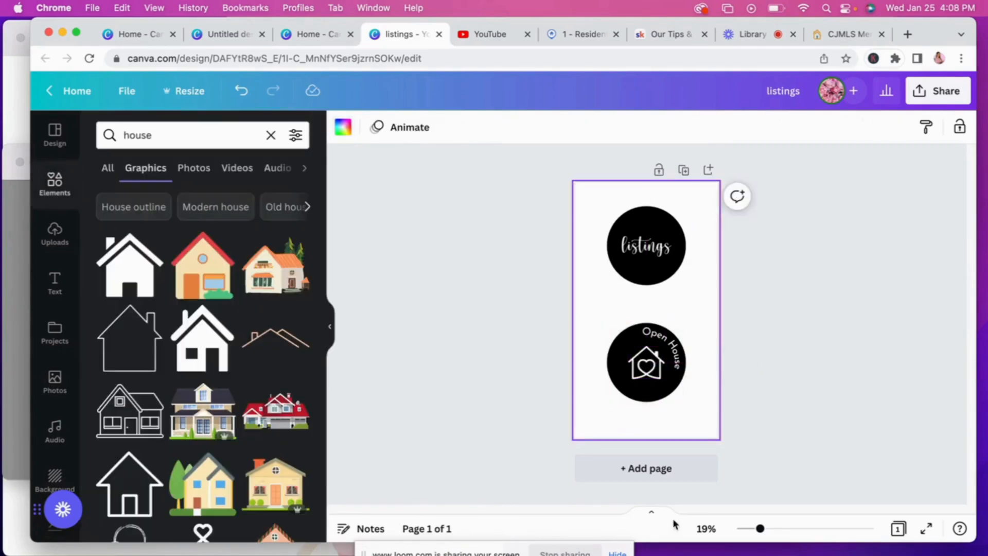
pyautogui.click(646, 366)
pyautogui.moveTo(645, 366); pyautogui.dragTo(645, 368)
pyautogui.click(588, 334)
pyautogui.click(649, 366)
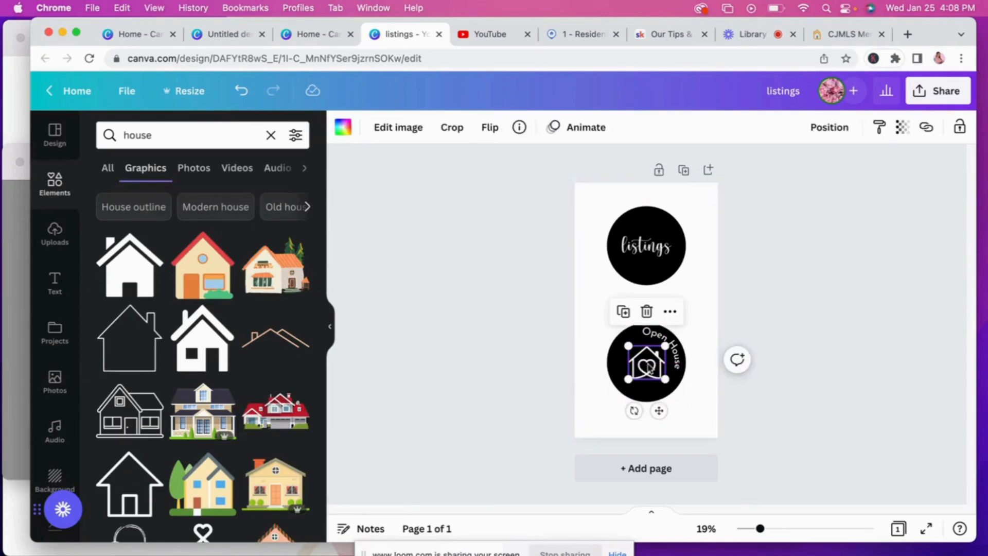
pyautogui.click(695, 406)
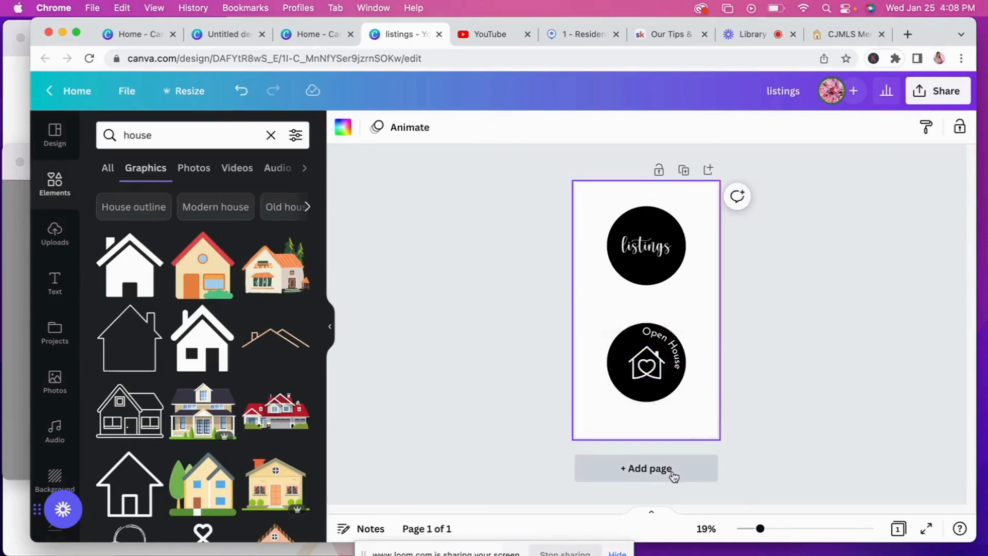
# Duplicate the page with the two circle covers as page 2, without keeping a blank extra page.
pyautogui.click(650, 468)
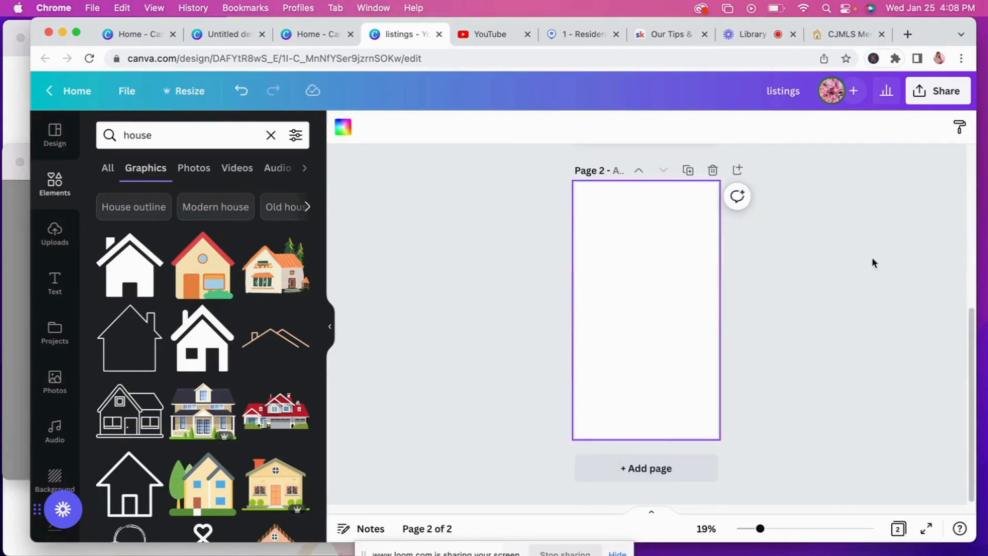
pyautogui.click(712, 169)
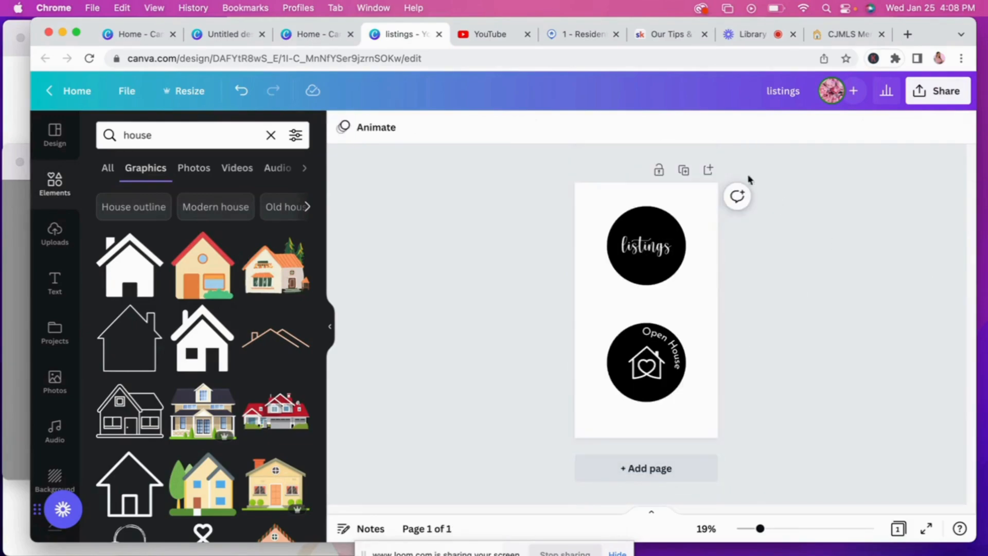
pyautogui.click(679, 171)
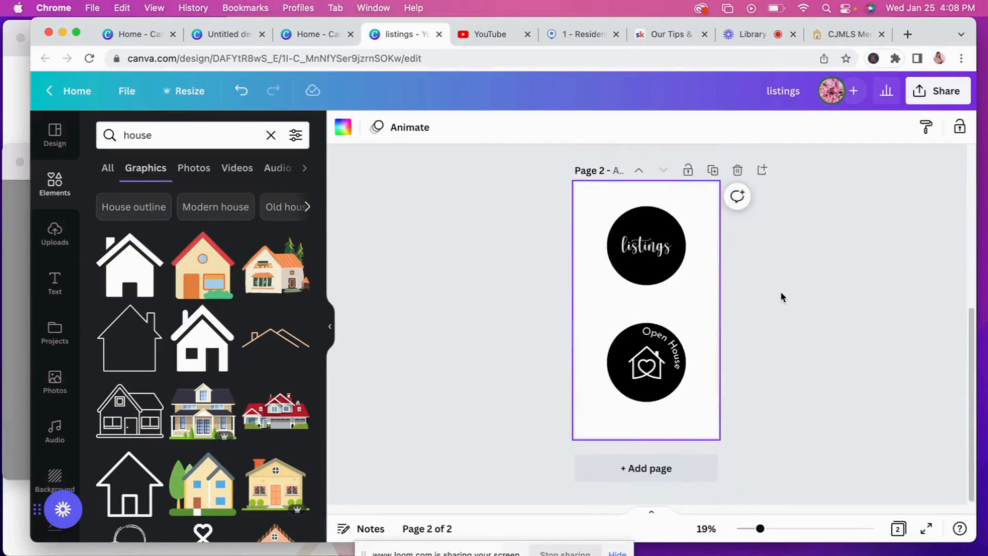
pyautogui.click(760, 294)
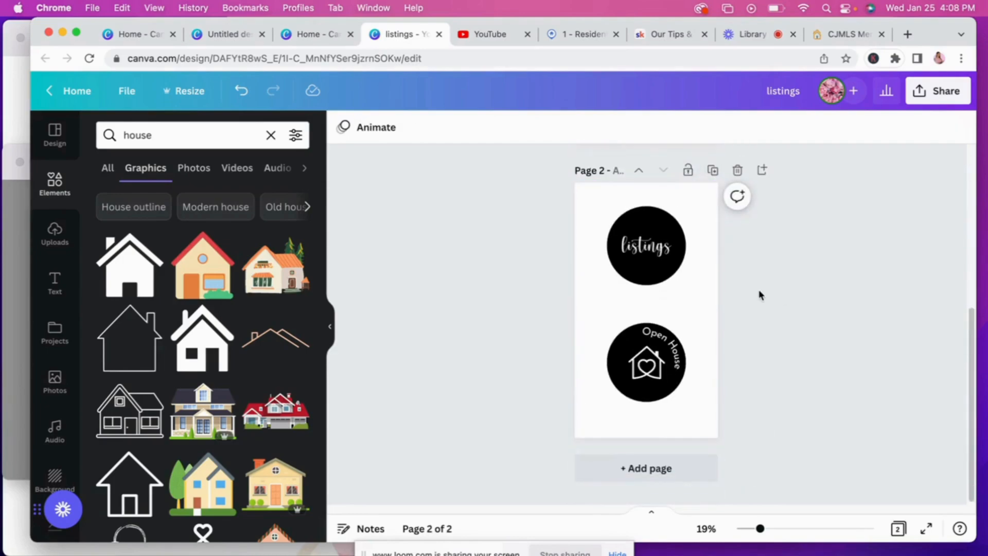
# Delete the "listings" text, the house icon and the curved "Open House" text from page 2, keeping the two black circles.
pyautogui.click(644, 238)
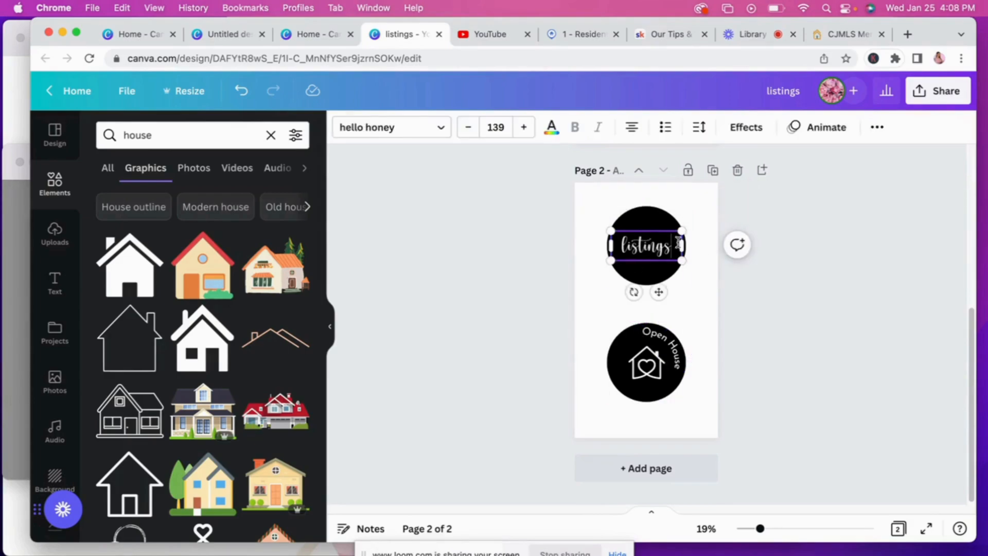
pyautogui.moveTo(674, 241); pyautogui.dragTo(565, 240)
pyautogui.press('BackSpace')
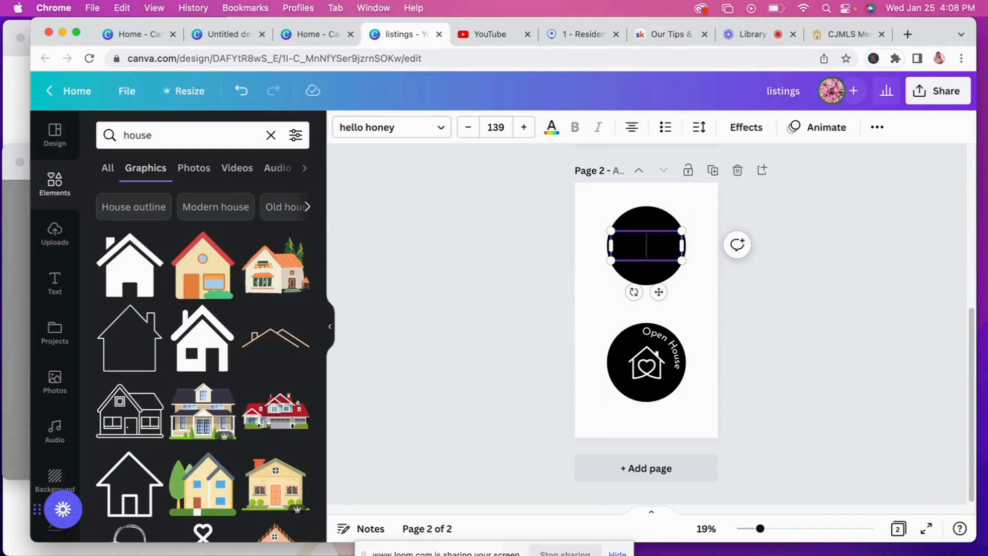
pyautogui.click(653, 376)
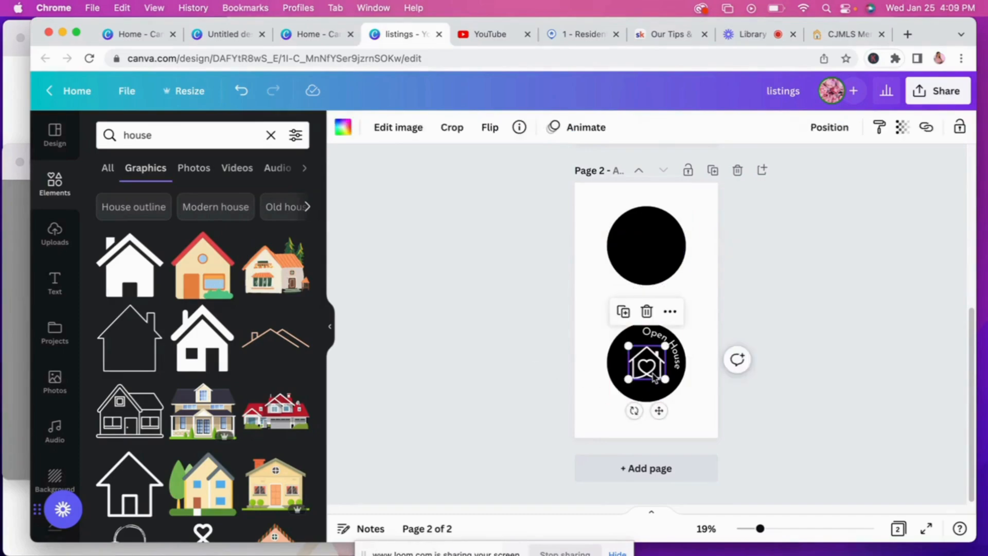
pyautogui.press('BackSpace')
pyautogui.click(663, 354)
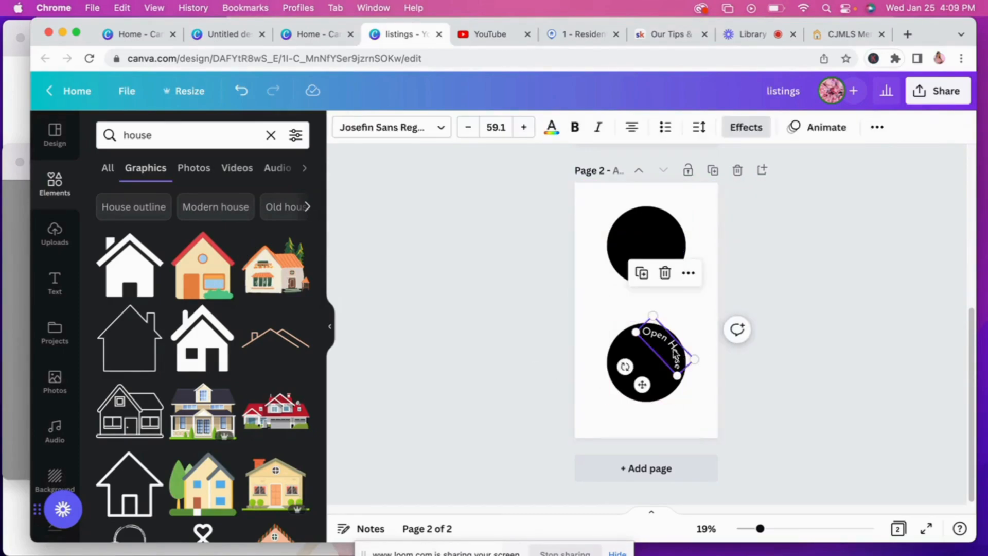
pyautogui.press('BackSpace')
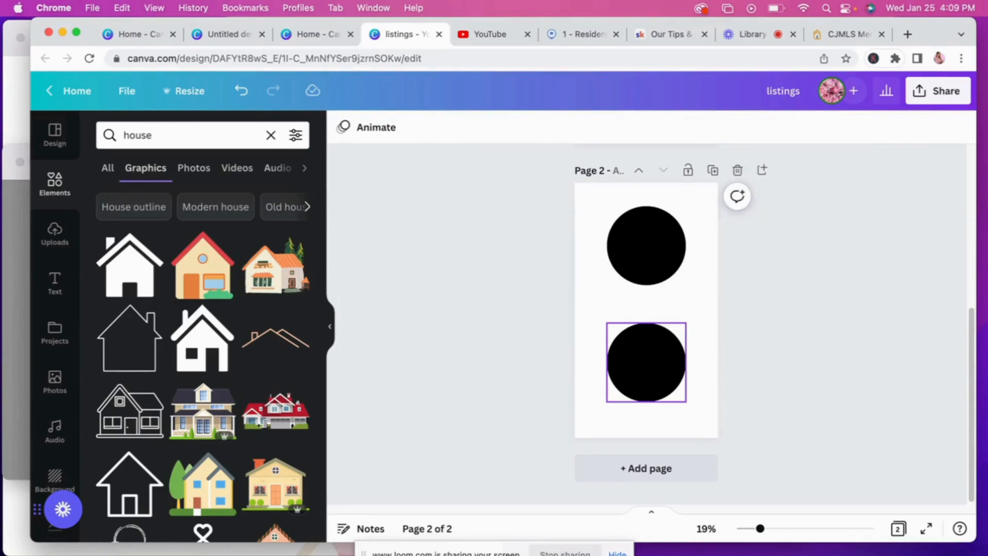
# Add a body text reading "Market" in white on the upper black circle of page 2.
pyautogui.click(640, 254)
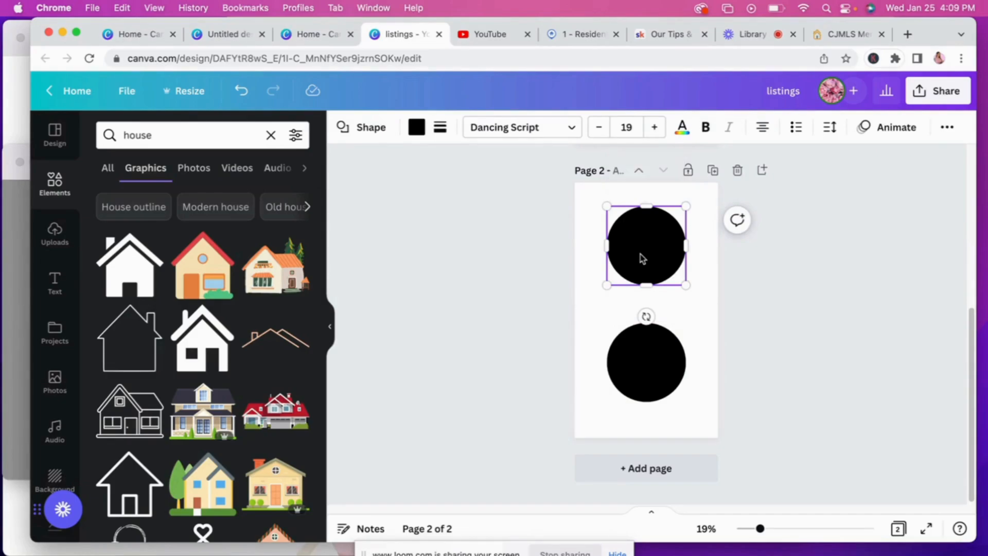
pyautogui.click(604, 308)
pyautogui.click(654, 255)
pyautogui.click(55, 282)
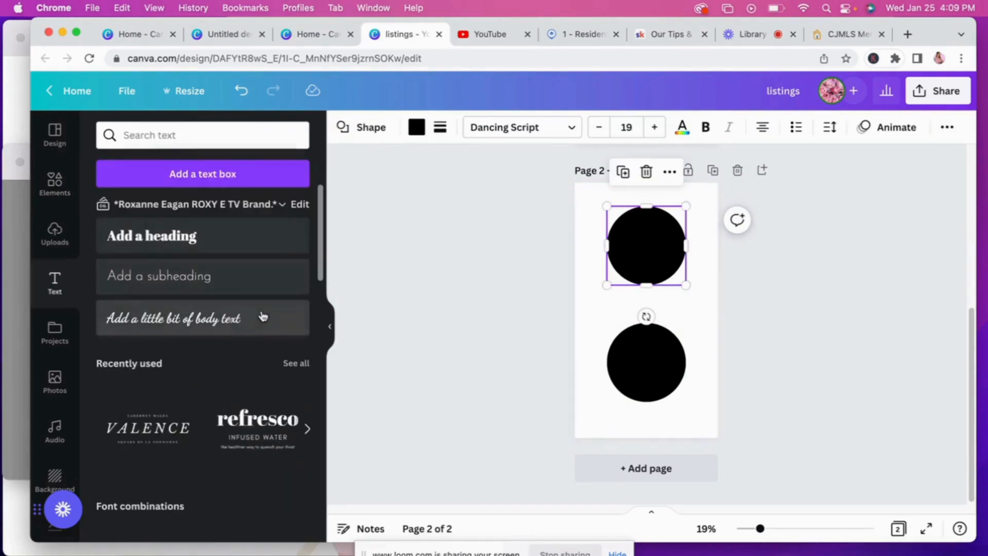
pyautogui.click(263, 316)
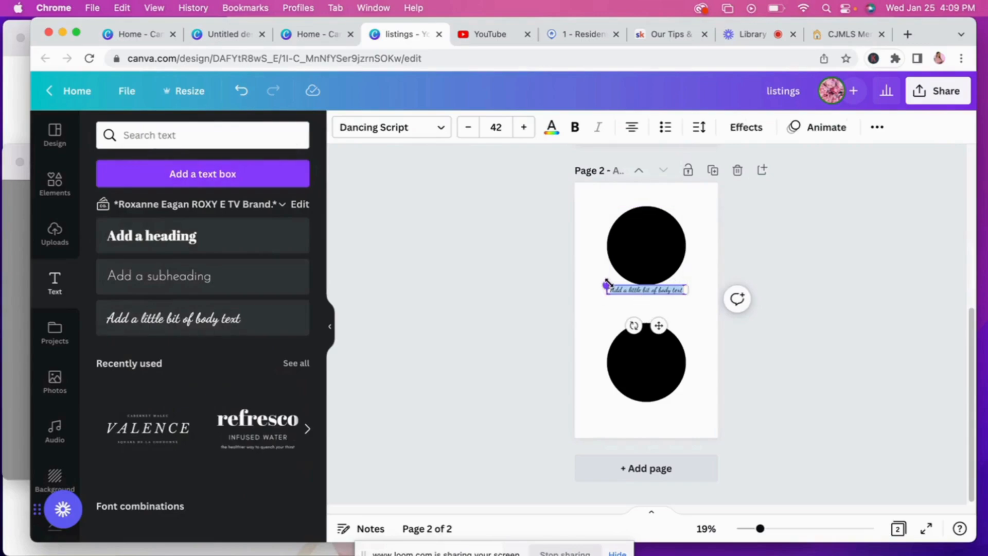
pyautogui.write('Ma')
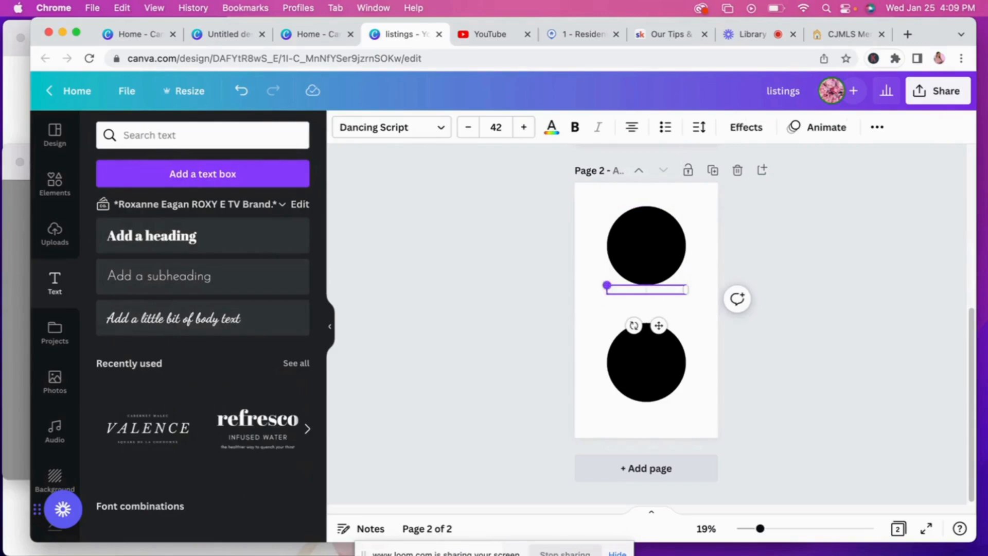
pyautogui.write('rket')
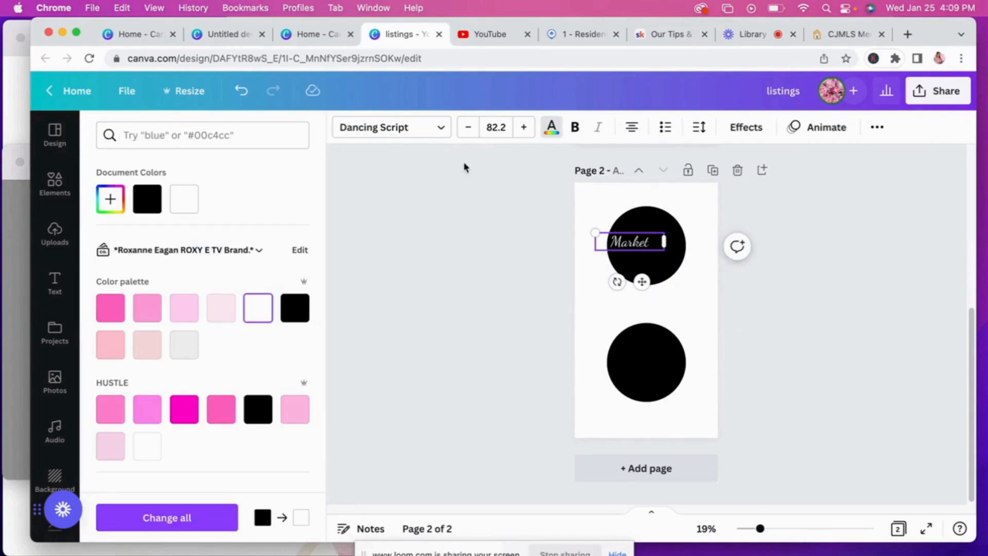
# Search the fonts for "hello" and apply hello honey Regular to the "Market" text.
pyautogui.click(440, 129)
pyautogui.doubleClick(228, 140)
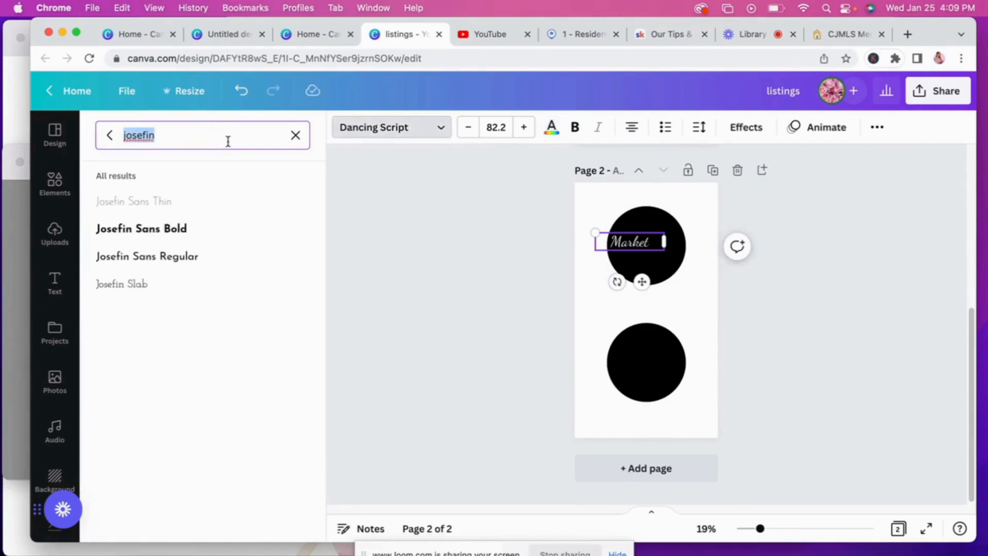
pyautogui.write('hello')
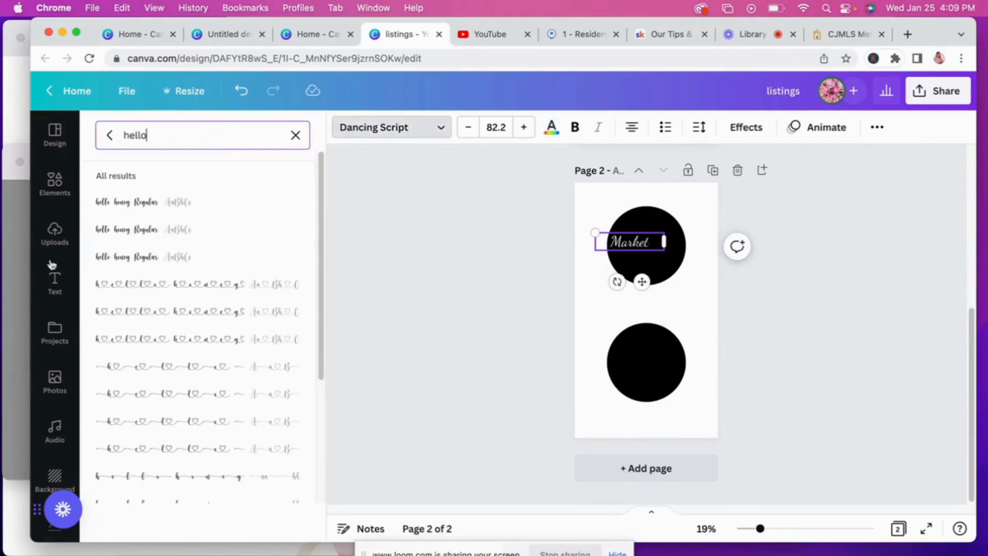
pyautogui.click(144, 206)
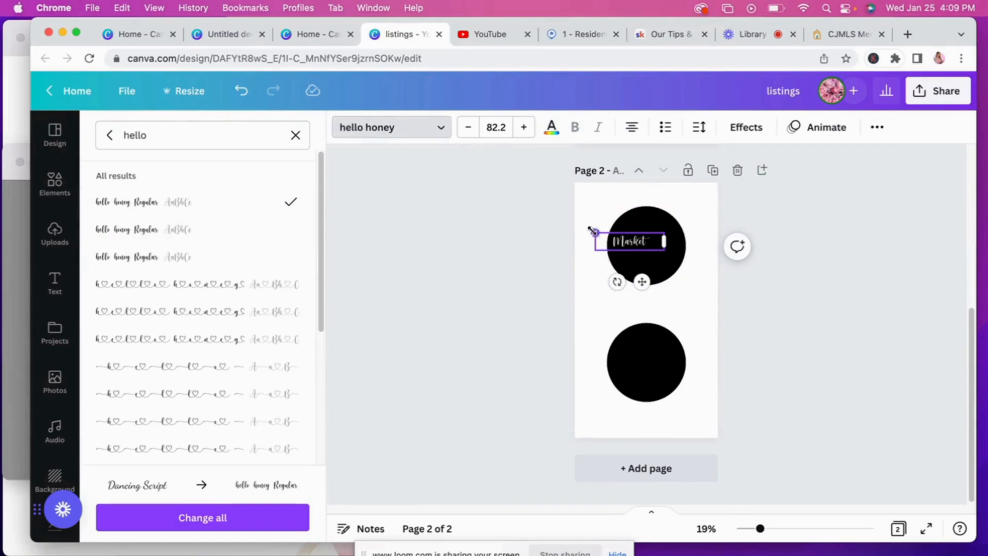
# Enlarge the "Market" text to font size 114 and center it horizontally in the upper circle.
pyautogui.moveTo(592, 230); pyautogui.dragTo(580, 230)
pyautogui.moveTo(633, 282); pyautogui.dragTo(655, 284)
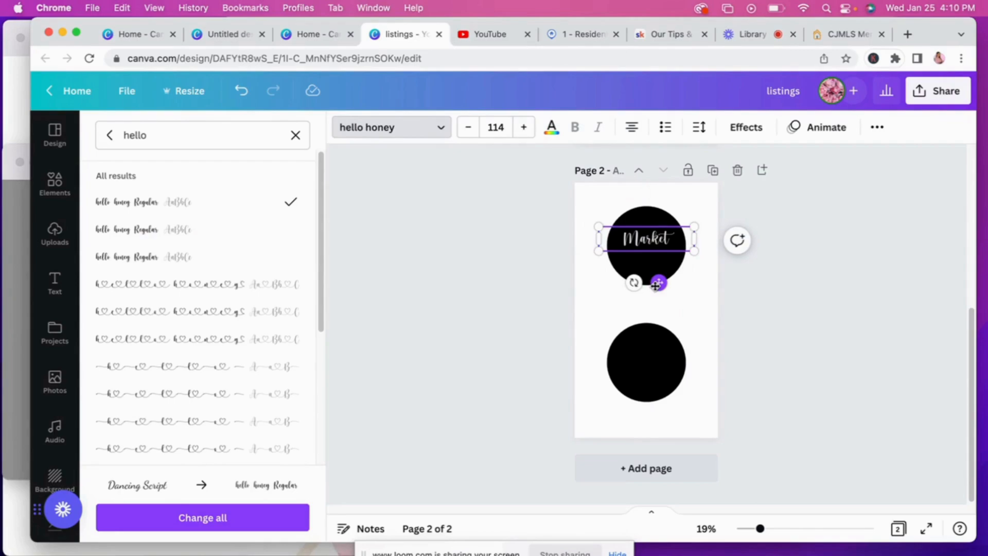
pyautogui.click(699, 325)
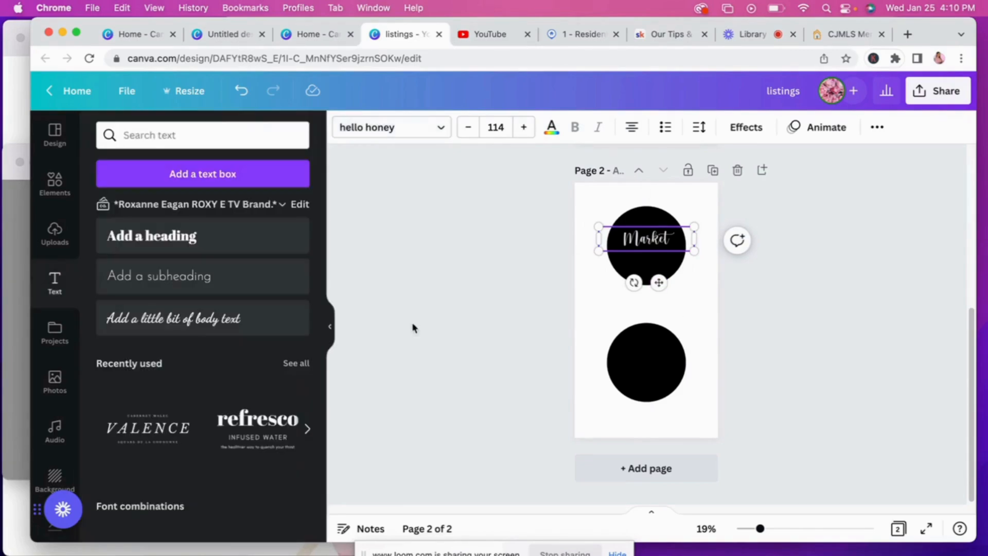
pyautogui.click(578, 313)
# Duplicate the "Market" text, place the copy directly below it in the upper circle and change its wording to "updates".
pyautogui.click(659, 240)
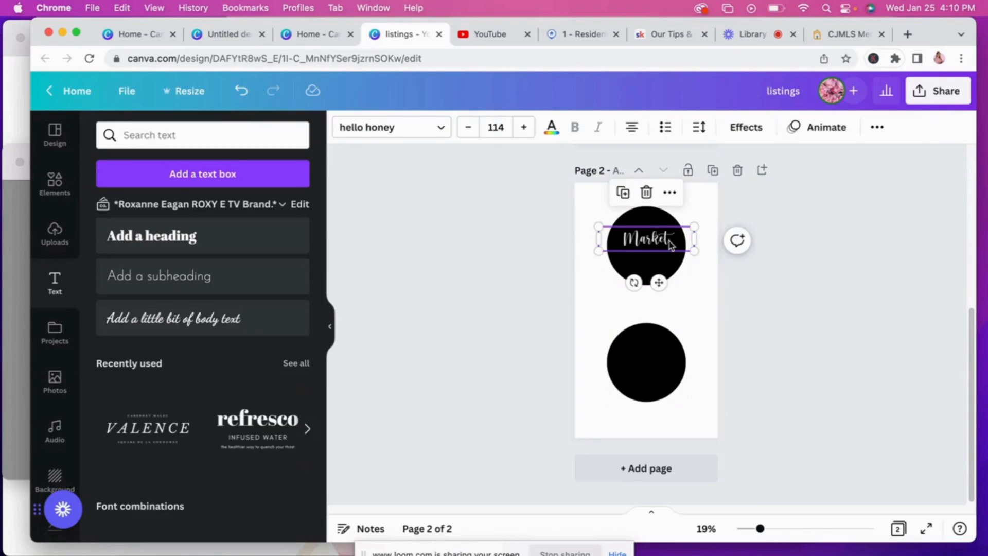
pyautogui.click(623, 192)
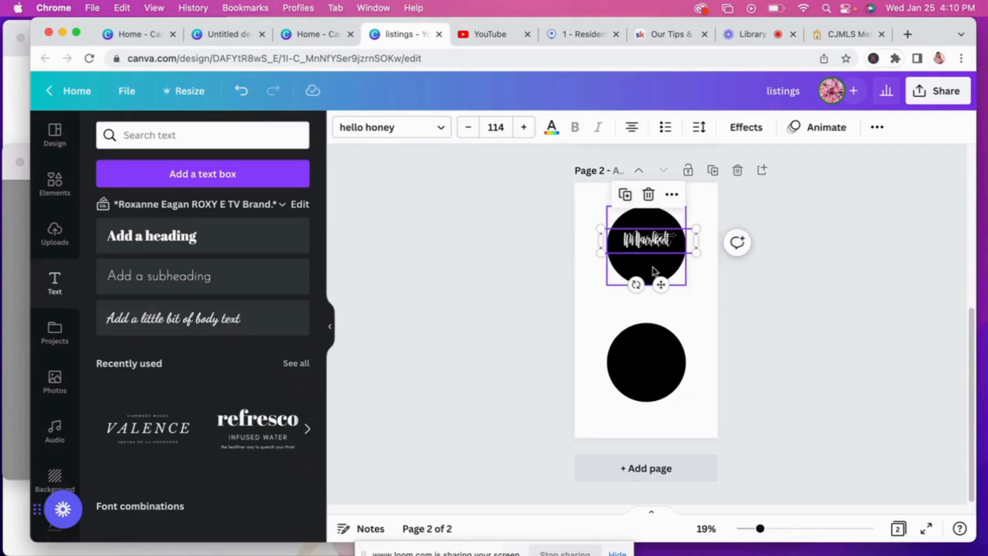
pyautogui.moveTo(660, 282); pyautogui.dragTo(659, 301)
pyautogui.doubleClick(660, 260)
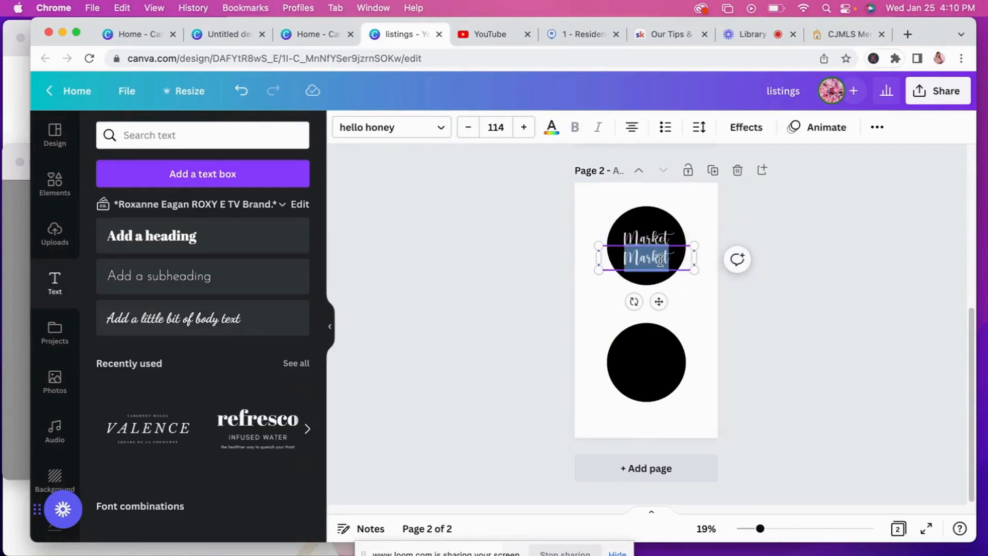
pyautogui.write('updates')
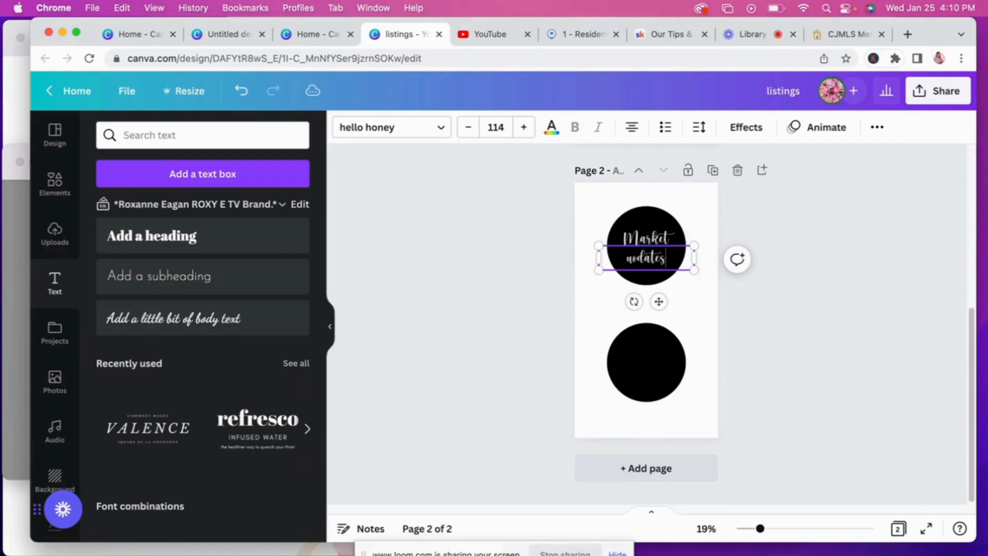
pyautogui.moveTo(694, 246); pyautogui.dragTo(688, 266)
pyautogui.click(652, 349)
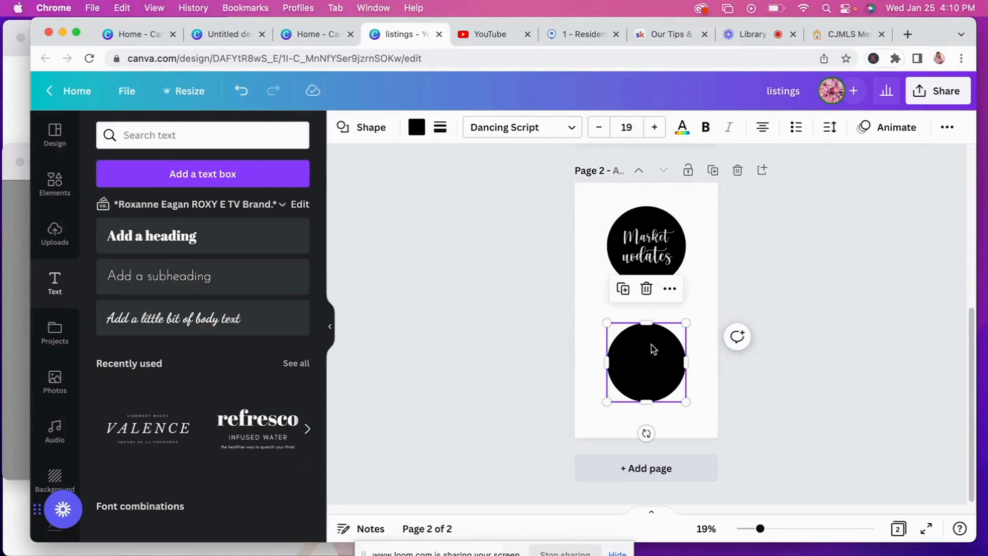
pyautogui.click(691, 311)
# Try the Josefin Sans Regular font on the "Market" text.
pyautogui.click(653, 236)
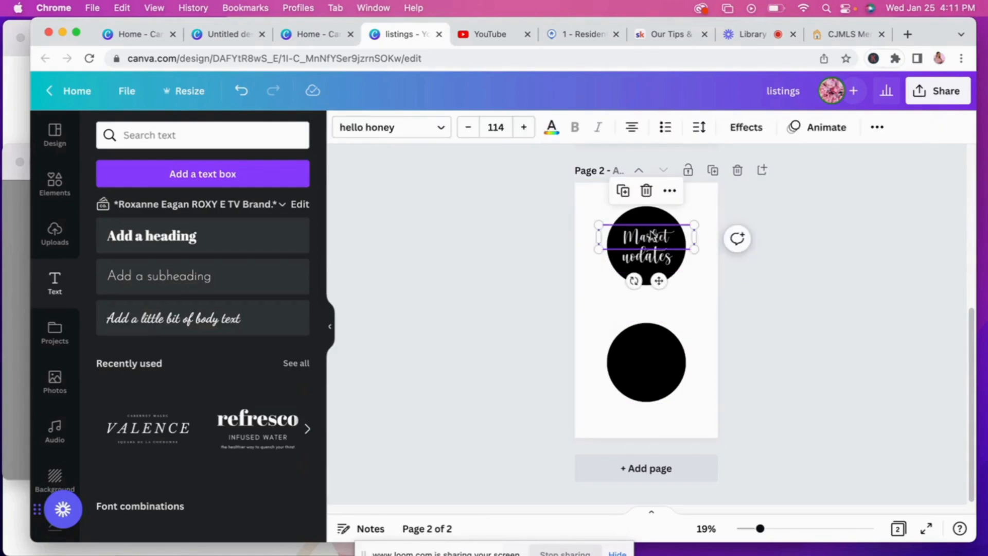
pyautogui.click(437, 127)
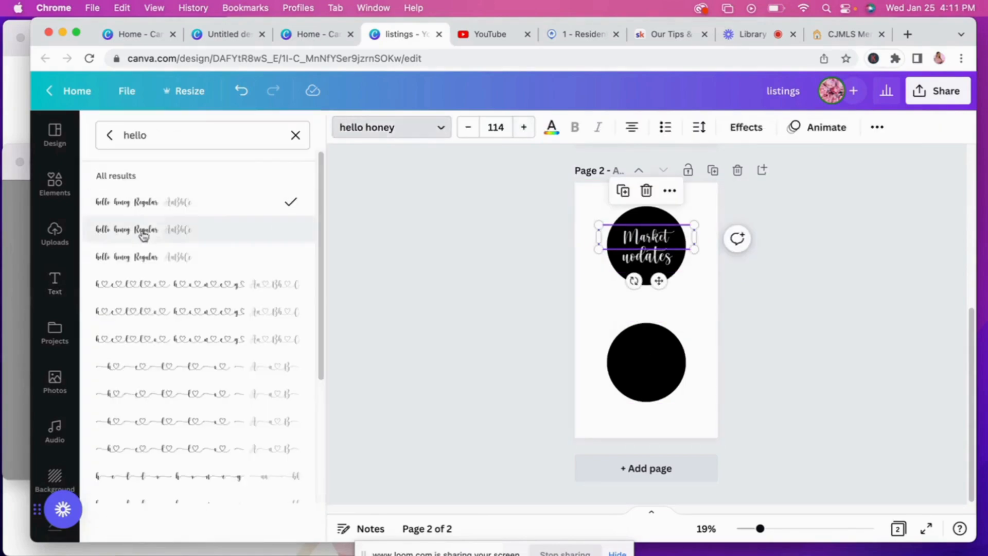
pyautogui.scroll(-3, 234, 334)
pyautogui.click(295, 135)
pyautogui.click(163, 261)
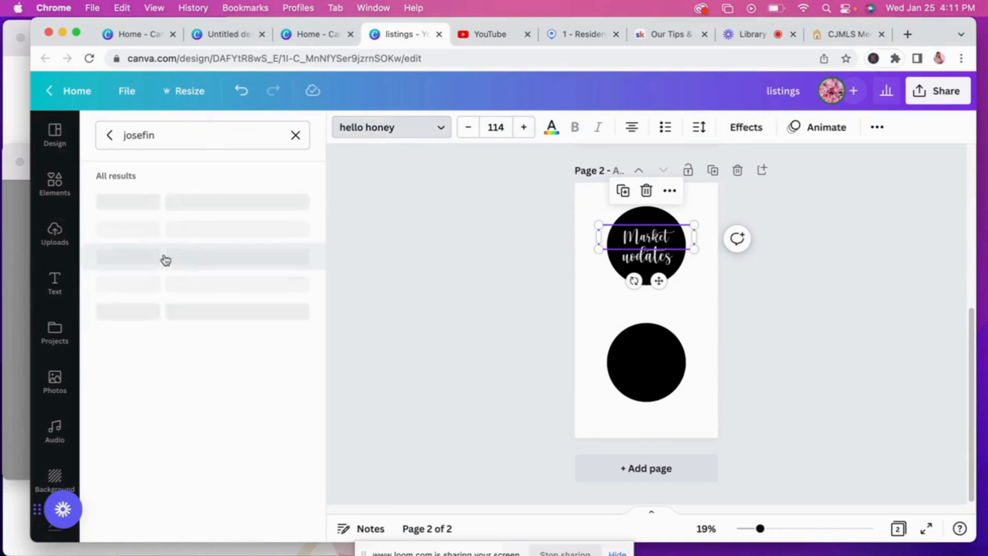
pyautogui.click(170, 260)
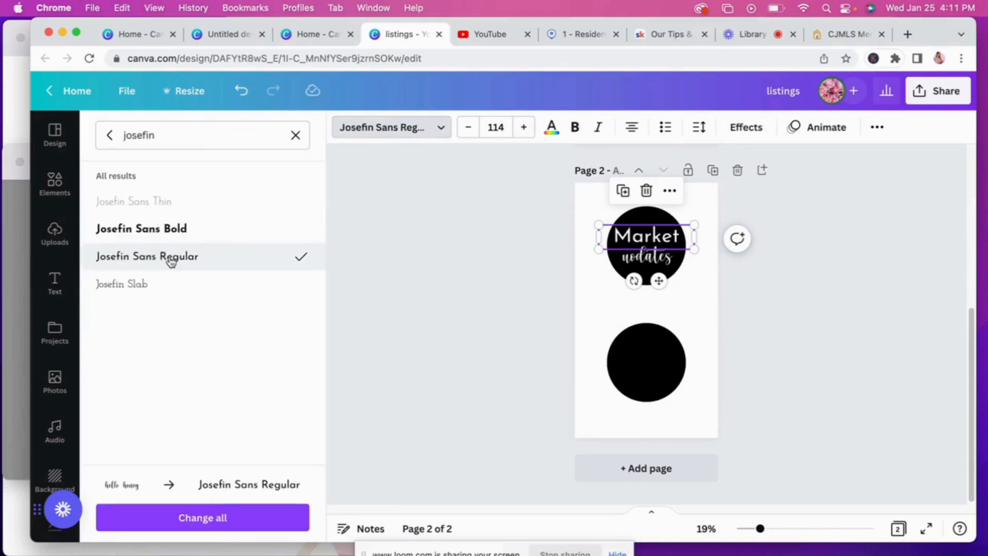
# Shrink the "Market" text to font size 68.4 and center it above "updates".
pyautogui.moveTo(694, 224); pyautogui.dragTo(658, 241)
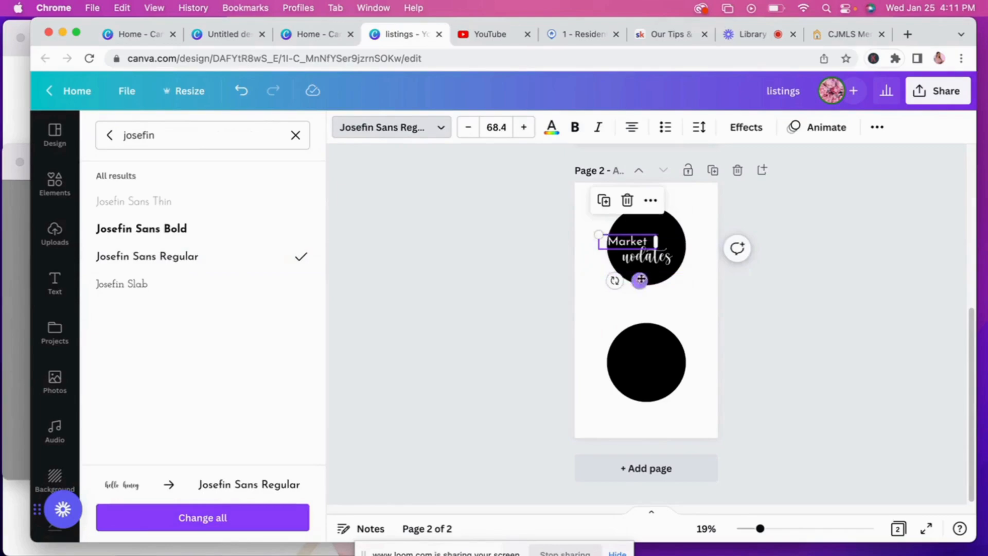
pyautogui.moveTo(640, 282); pyautogui.dragTo(651, 281)
pyautogui.click(691, 305)
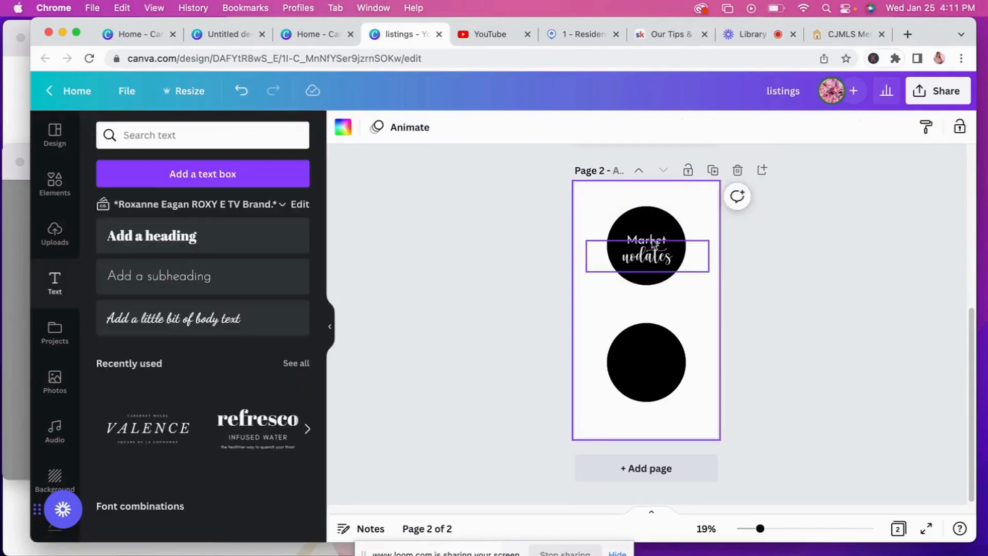
# Undo the move, resize and font change made to the "Market" text.
pyautogui.click(654, 246)
pyautogui.click(652, 239)
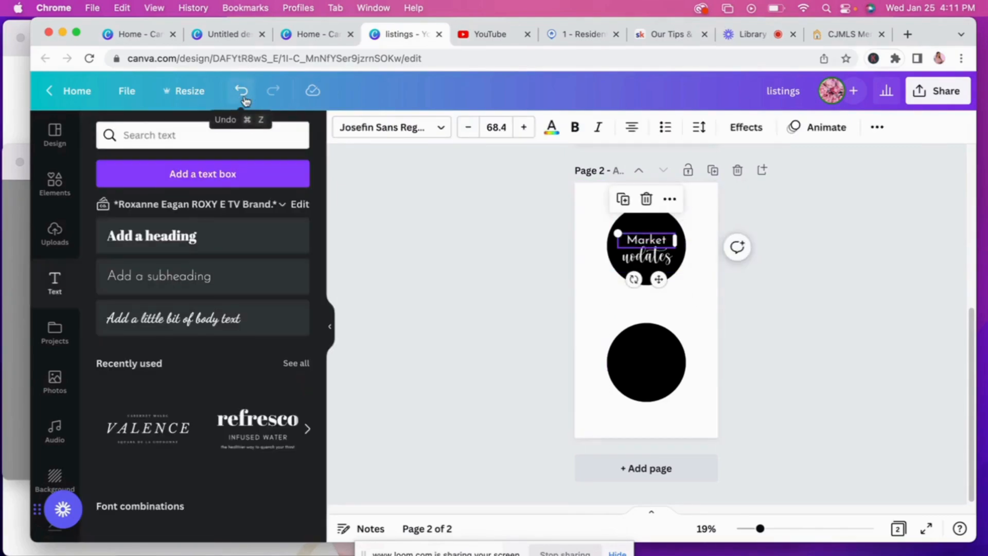
pyautogui.click(244, 98)
pyautogui.click(243, 98)
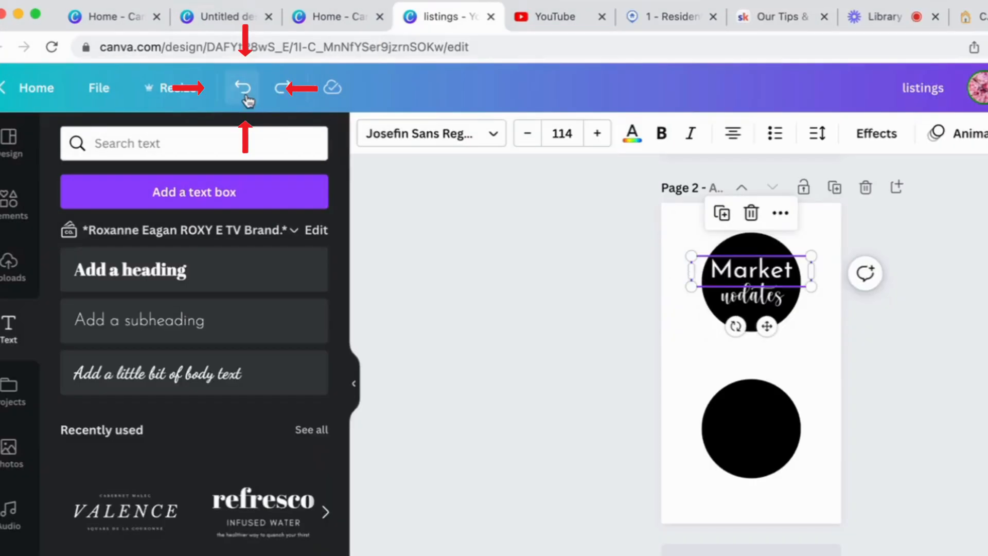
pyautogui.click(244, 98)
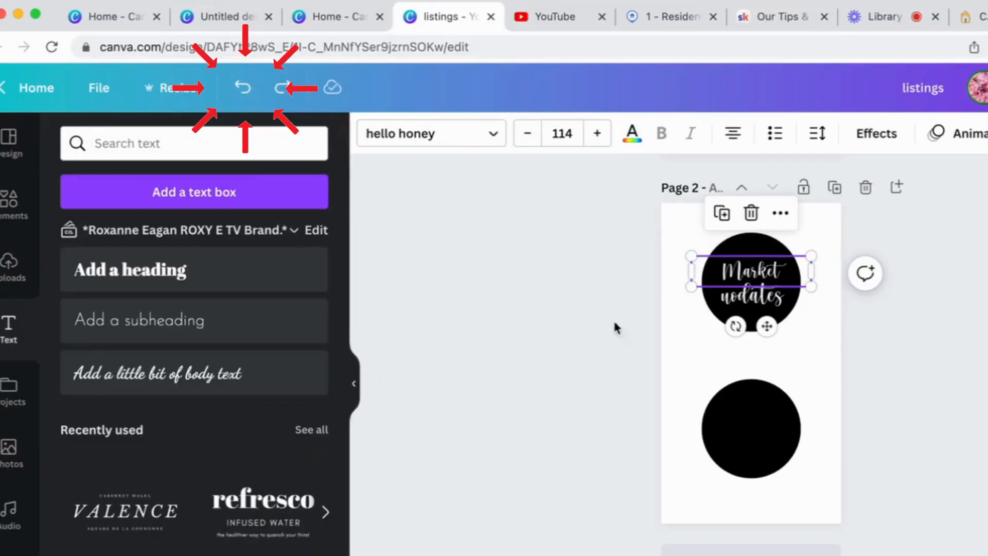
# Search the elements for "contracts" and place the graphic of a titled contract with a pen on the lower circle.
pyautogui.click(754, 416)
pyautogui.click(9, 204)
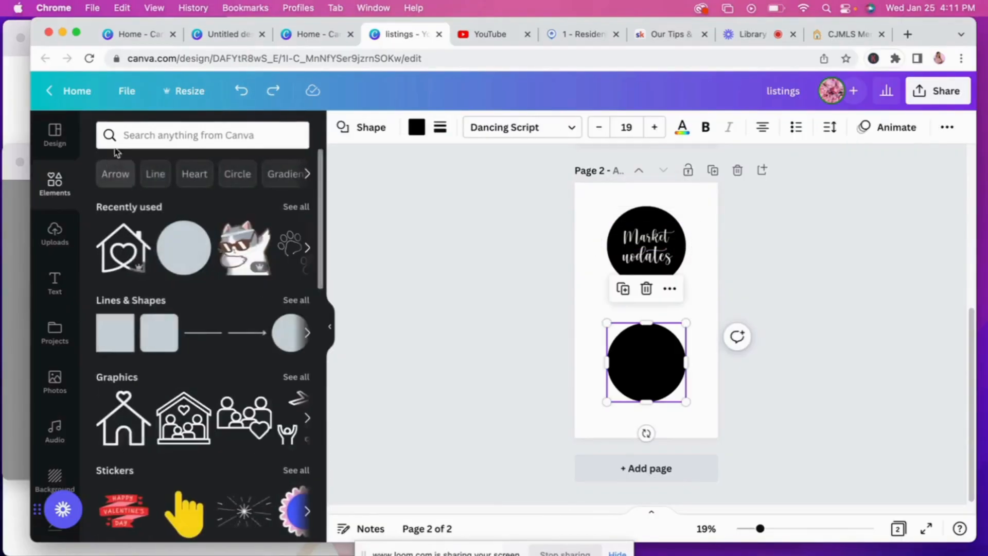
pyautogui.click(116, 148)
pyautogui.write('co')
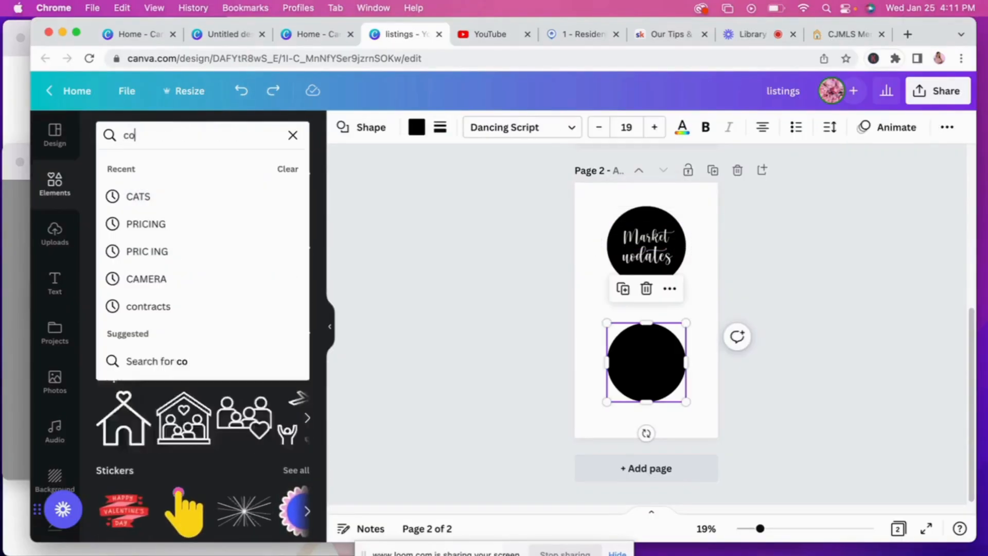
pyautogui.write('ntracts')
pyautogui.press('Return')
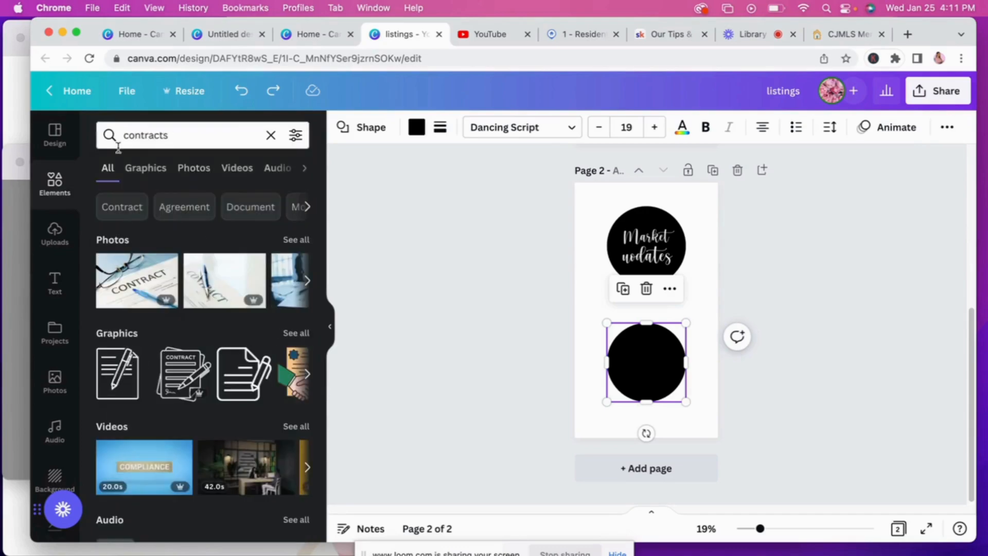
pyautogui.click(192, 359)
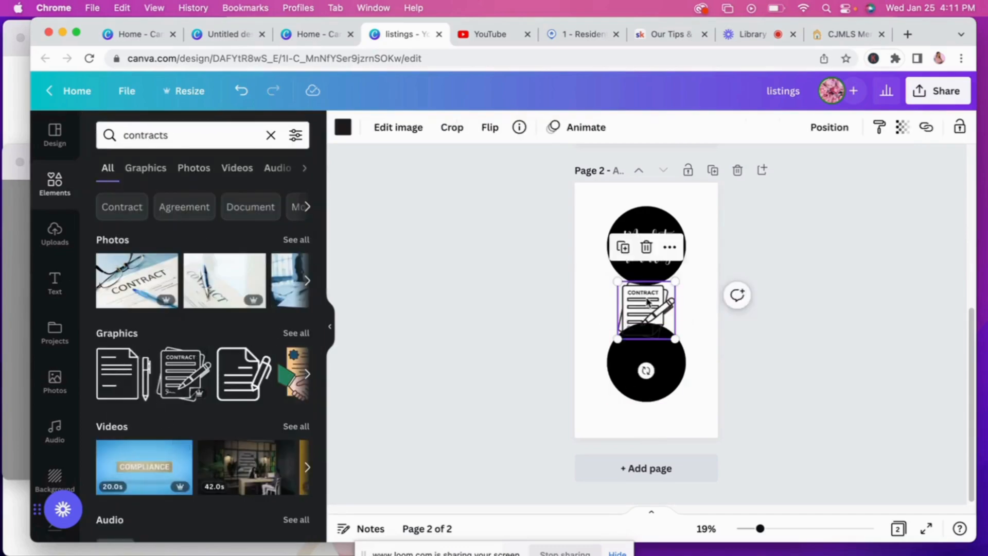
pyautogui.moveTo(645, 298); pyautogui.dragTo(647, 350)
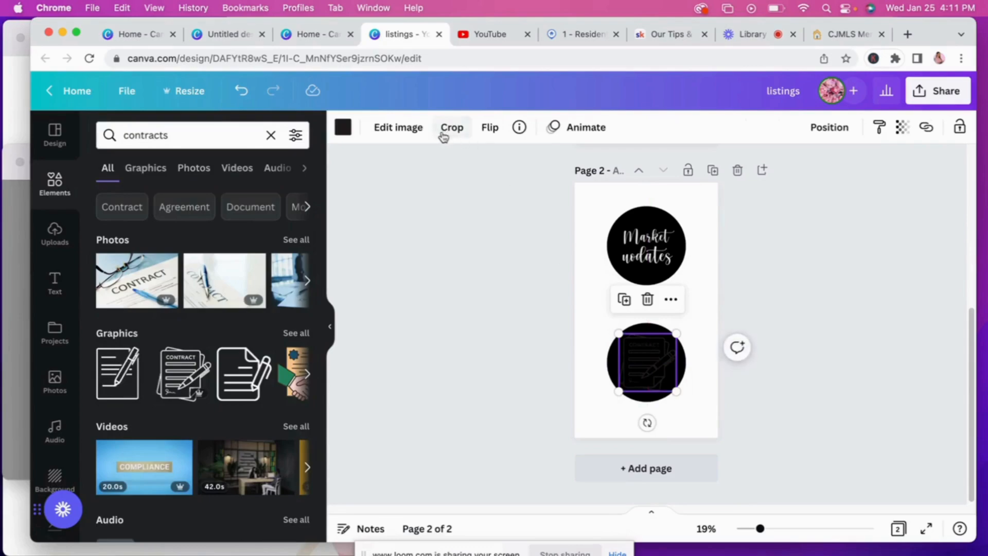
# Recolor the contract graphic on the lower circle to white.
pyautogui.click(399, 127)
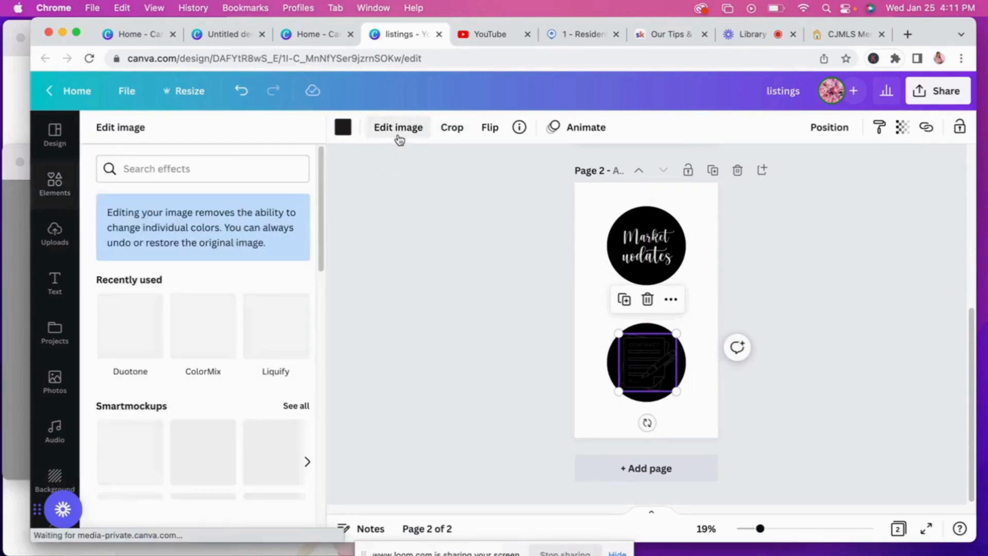
pyautogui.click(343, 127)
pyautogui.click(221, 199)
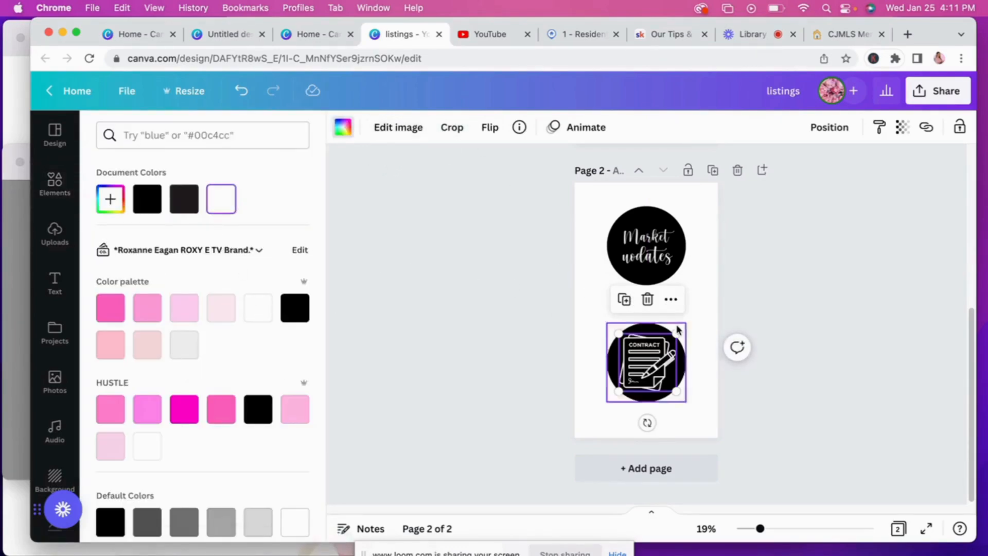
# Enlarge the white contract graphic until it fills the lower circle and center it there.
pyautogui.click(668, 390)
pyautogui.moveTo(668, 389); pyautogui.dragTo(685, 401)
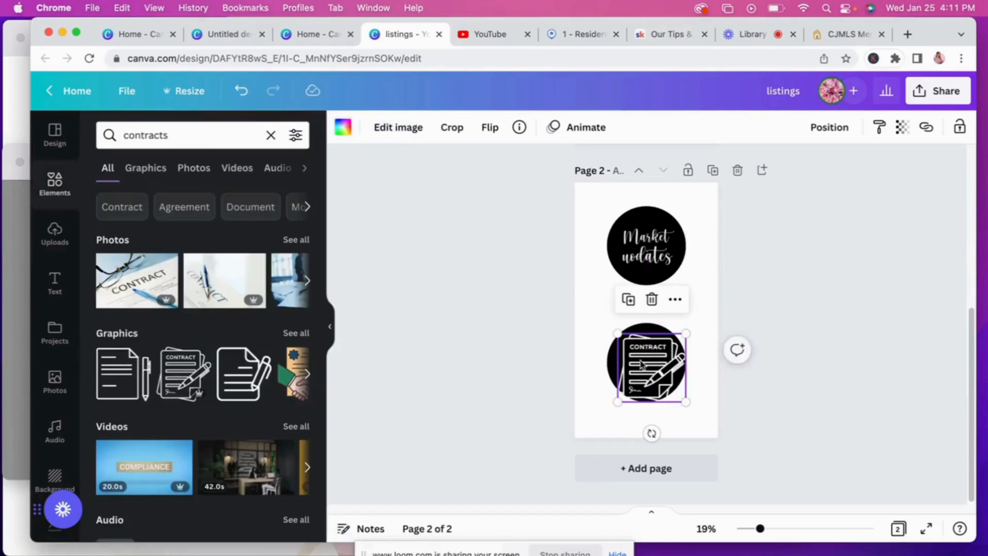
pyautogui.moveTo(618, 333); pyautogui.dragTo(609, 323)
pyautogui.moveTo(655, 363); pyautogui.dragTo(656, 367)
pyautogui.moveTo(688, 406); pyautogui.dragTo(678, 396)
pyautogui.moveTo(644, 362); pyautogui.dragTo(648, 368)
pyautogui.moveTo(649, 368); pyautogui.dragTo(647, 363)
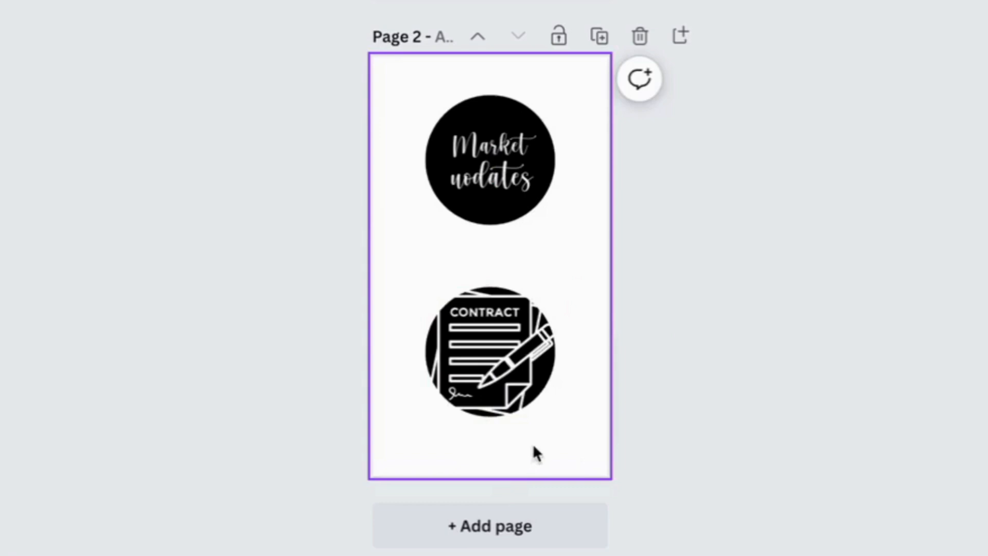
pyautogui.click(535, 406)
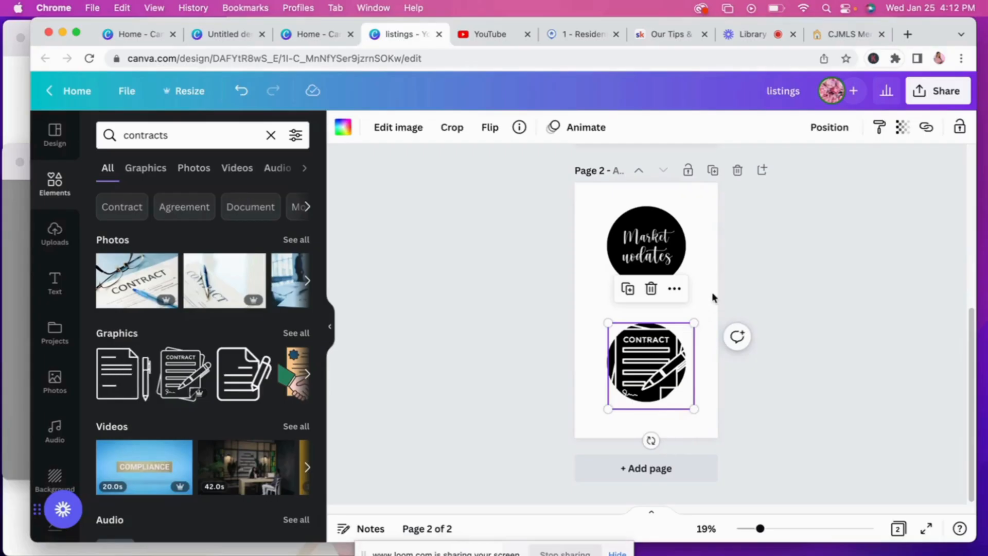
pyautogui.click(712, 218)
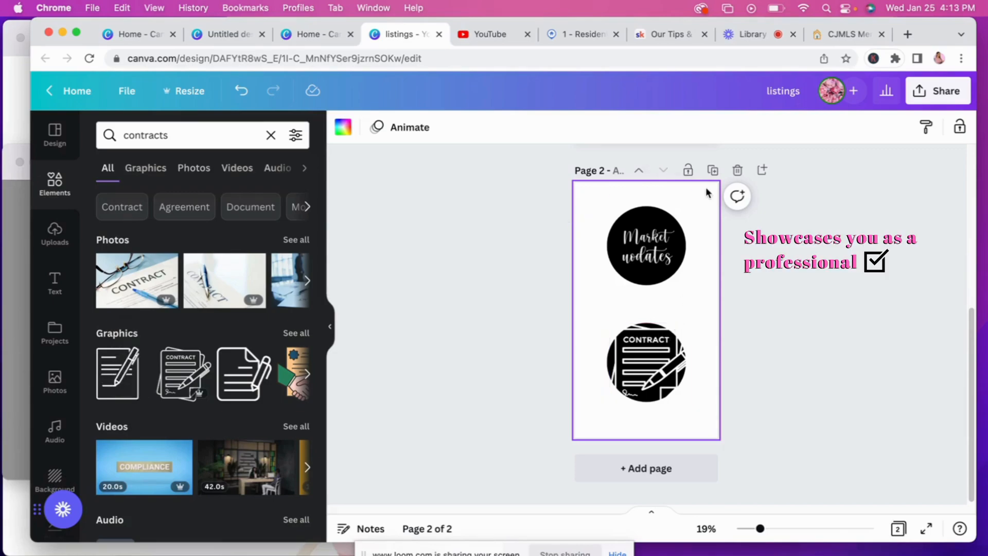
# Duplicate page 2 and delete the contract graphic and the "updates" text from the new page 3.
pyautogui.click(711, 172)
pyautogui.click(659, 373)
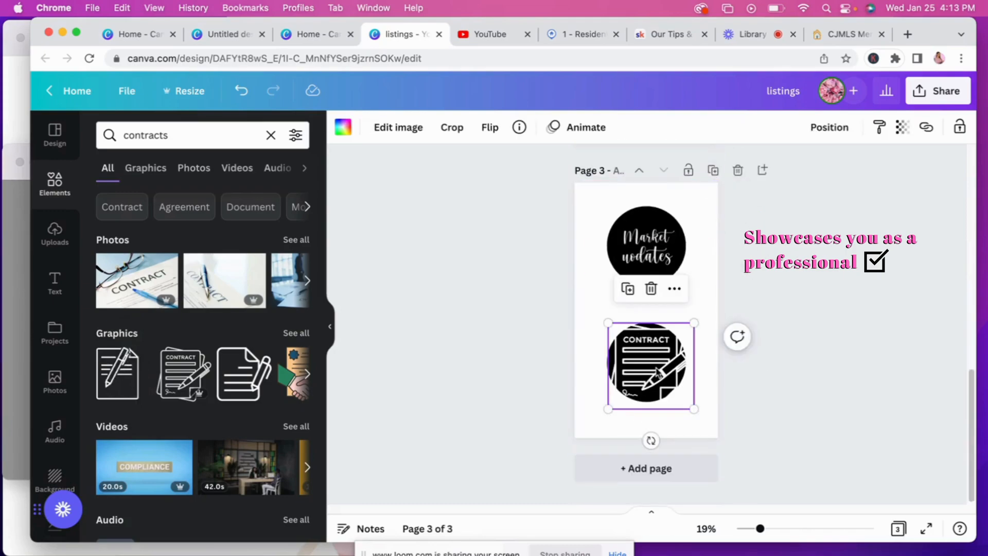
pyautogui.press('Delete')
pyautogui.click(646, 236)
# Replace the "Market" text on page 3 with "Closings" and move it down to the middle of the upper circle.
pyautogui.doubleClick(659, 235)
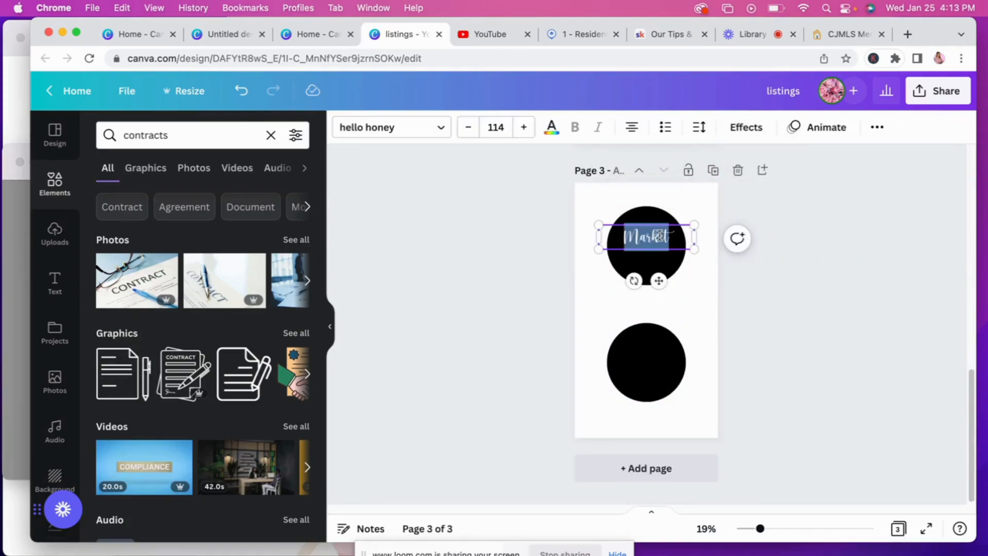
pyautogui.write('closings')
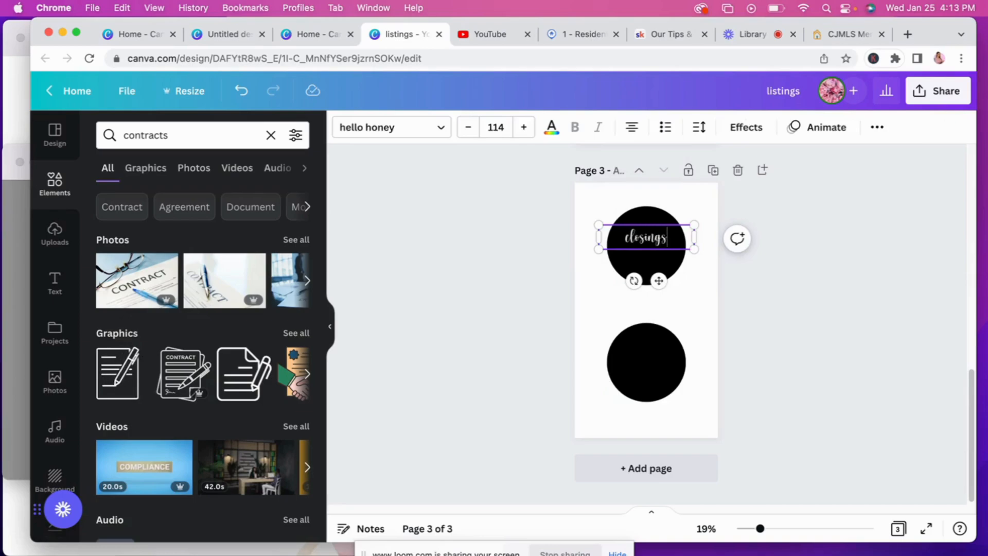
pyautogui.press('Left')
pyautogui.press('Left')
pyautogui.press('Left')
pyautogui.press('Left')
pyautogui.press('Left')
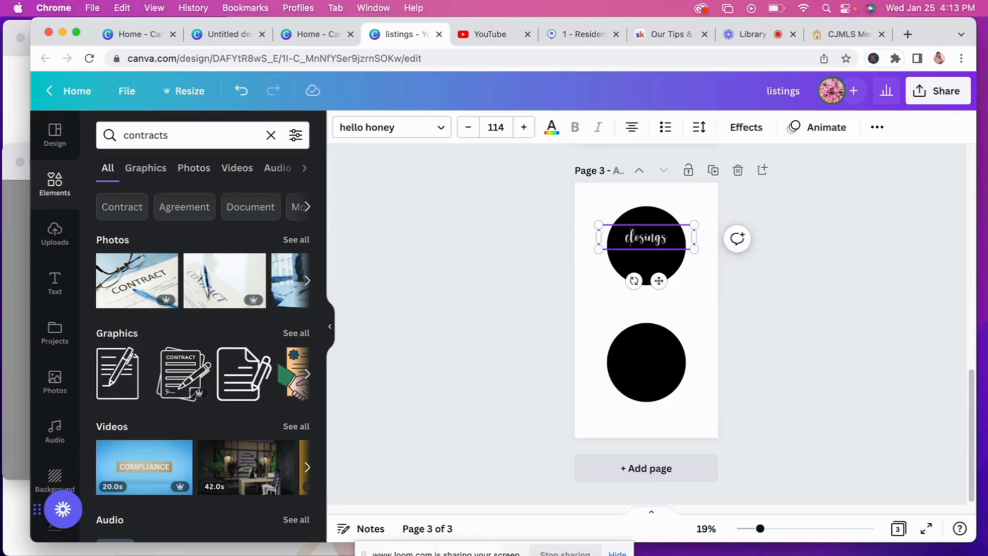
pyautogui.press('BackSpace')
pyautogui.write('C')
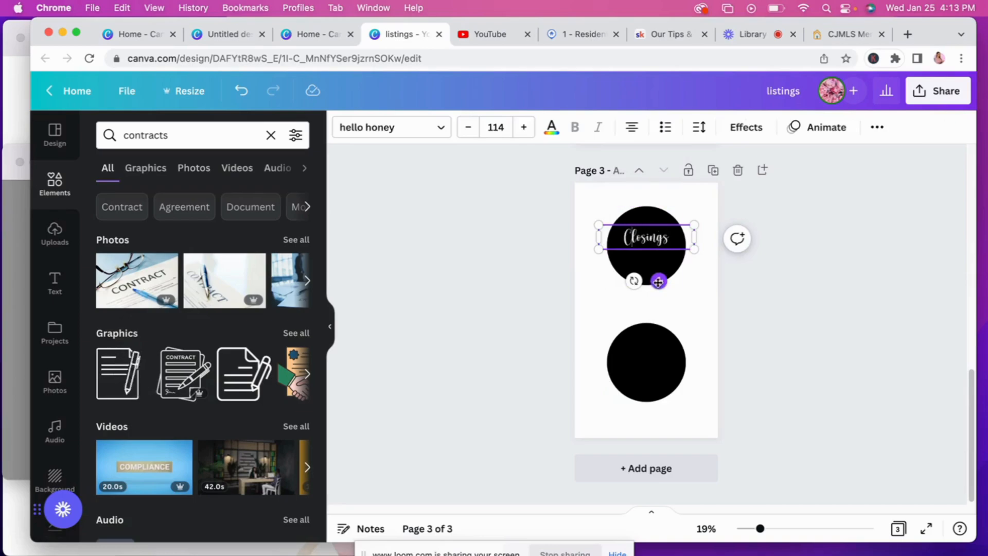
pyautogui.moveTo(658, 280); pyautogui.dragTo(658, 289)
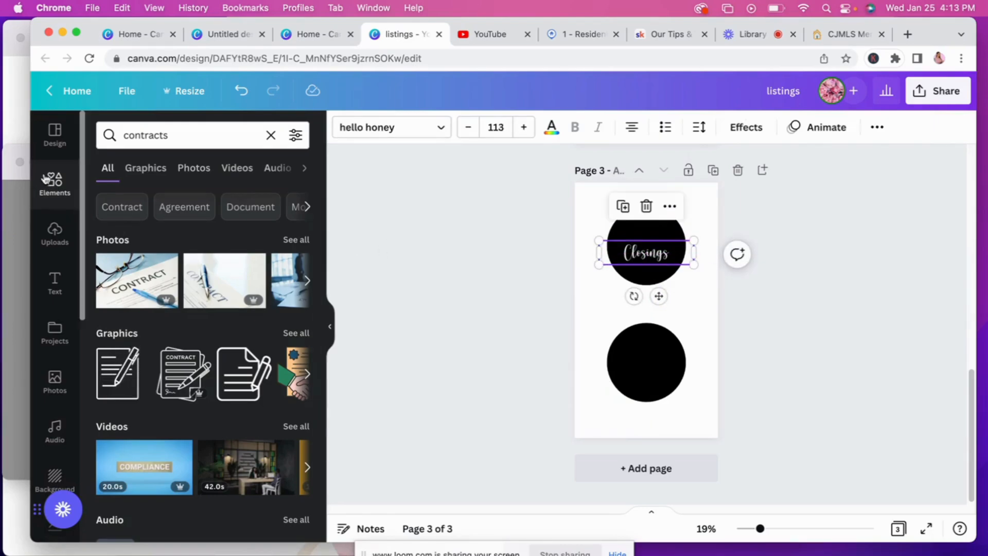
# Add a plain straight line from the elements to page 3 and rotate it to vertical.
pyautogui.click(51, 181)
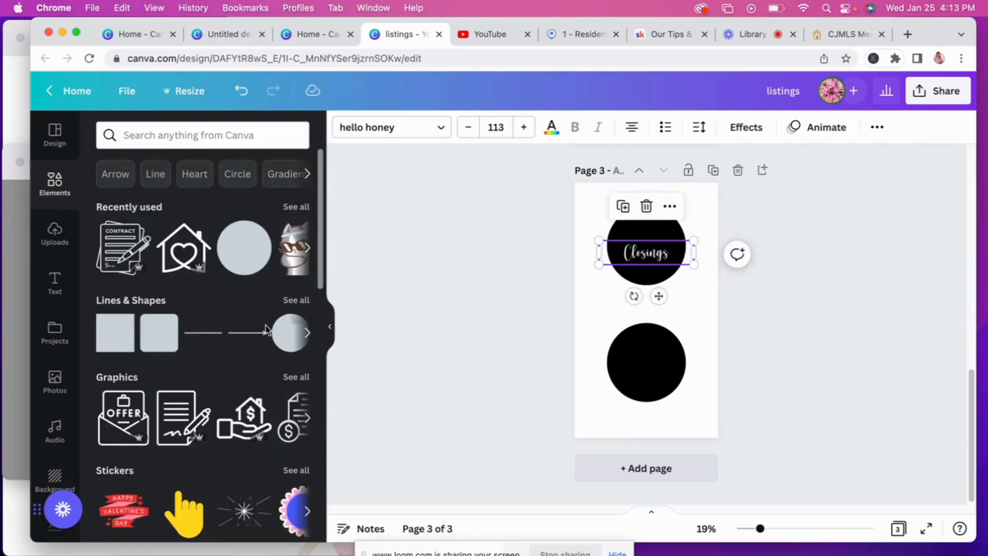
pyautogui.click(201, 333)
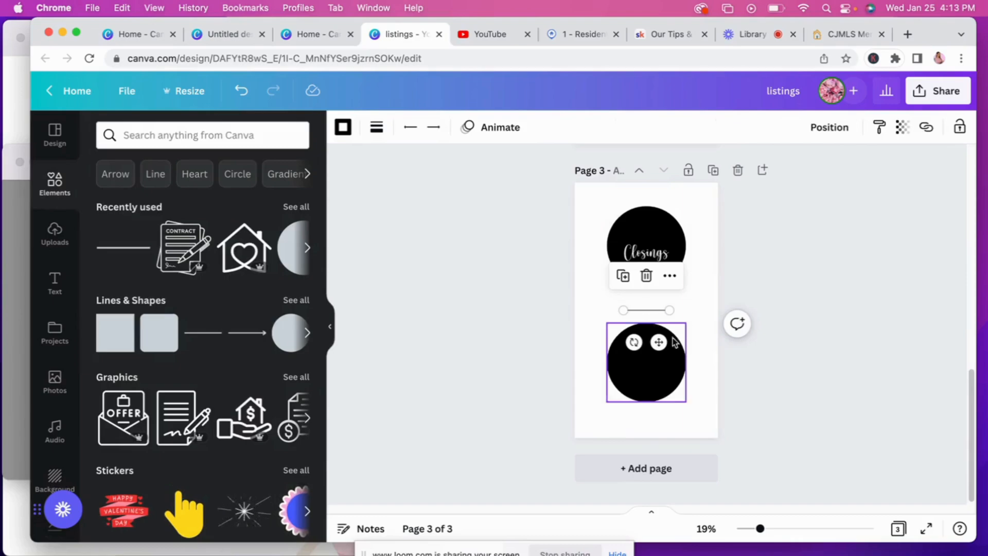
pyautogui.moveTo(634, 342); pyautogui.dragTo(533, 299)
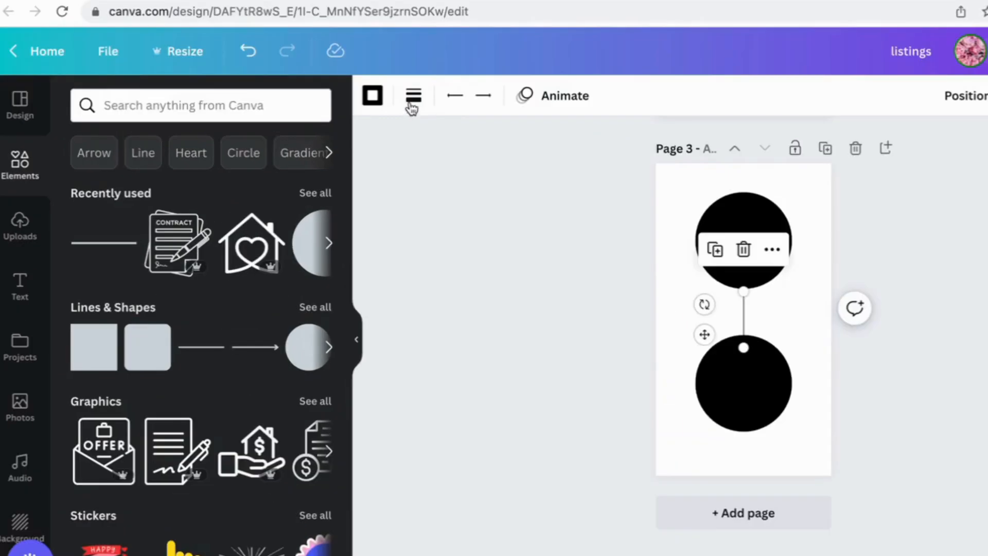
# Set the vertical line's weight to 13 and recolor it white.
pyautogui.click(413, 99)
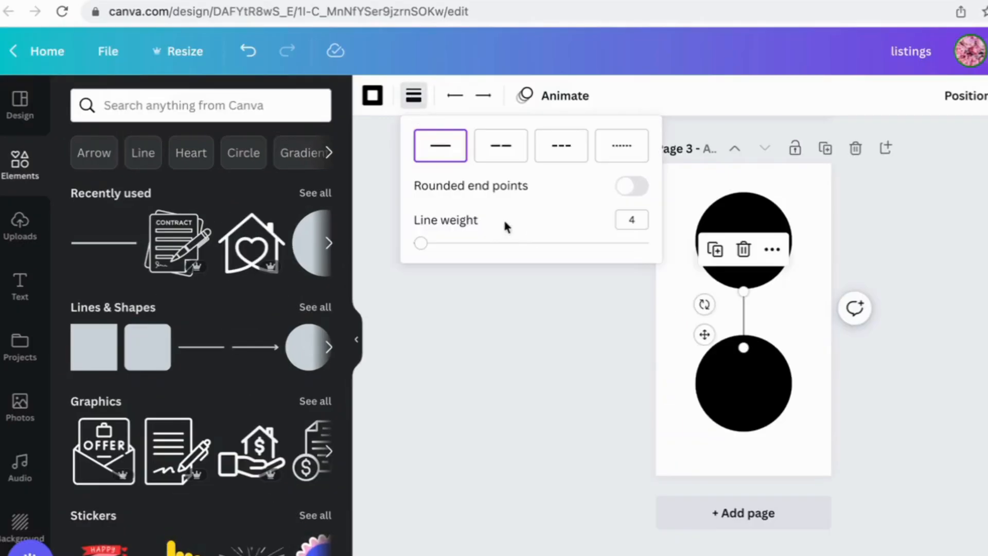
pyautogui.moveTo(426, 247); pyautogui.dragTo(443, 248)
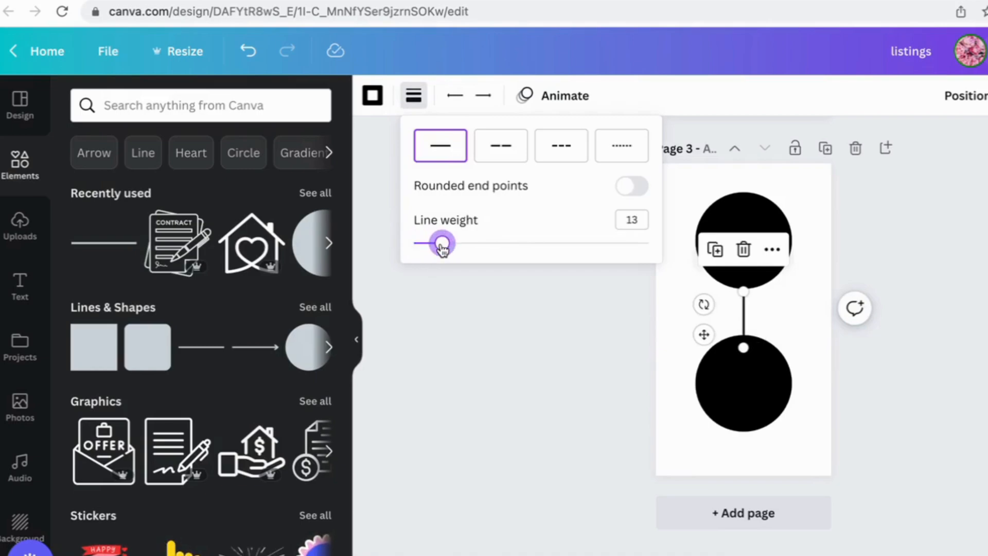
pyautogui.click(372, 95)
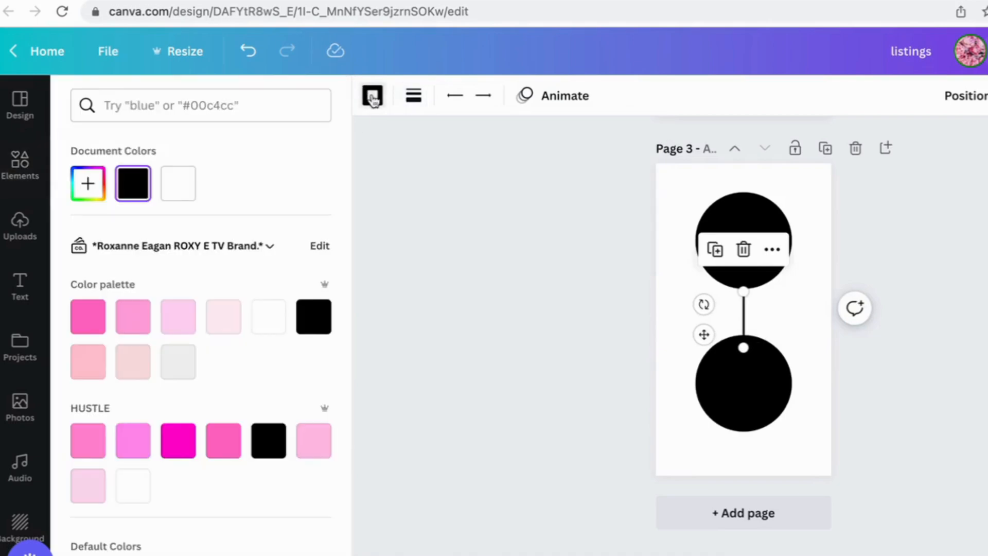
pyautogui.click(183, 179)
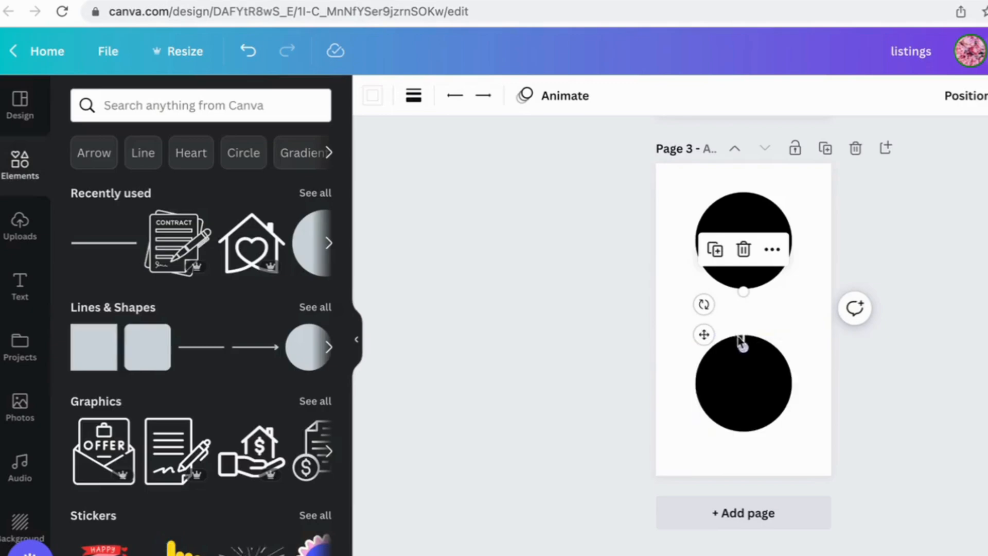
# Move the white line onto the upper circle above "Closings" and reduce its line weight to 6.
pyautogui.moveTo(704, 335); pyautogui.dragTo(709, 212)
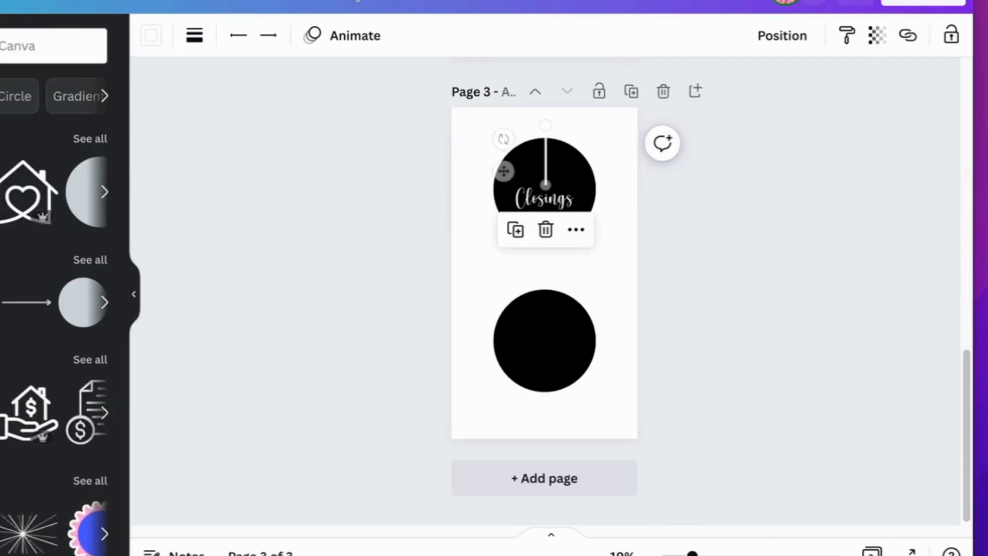
pyautogui.click(189, 44)
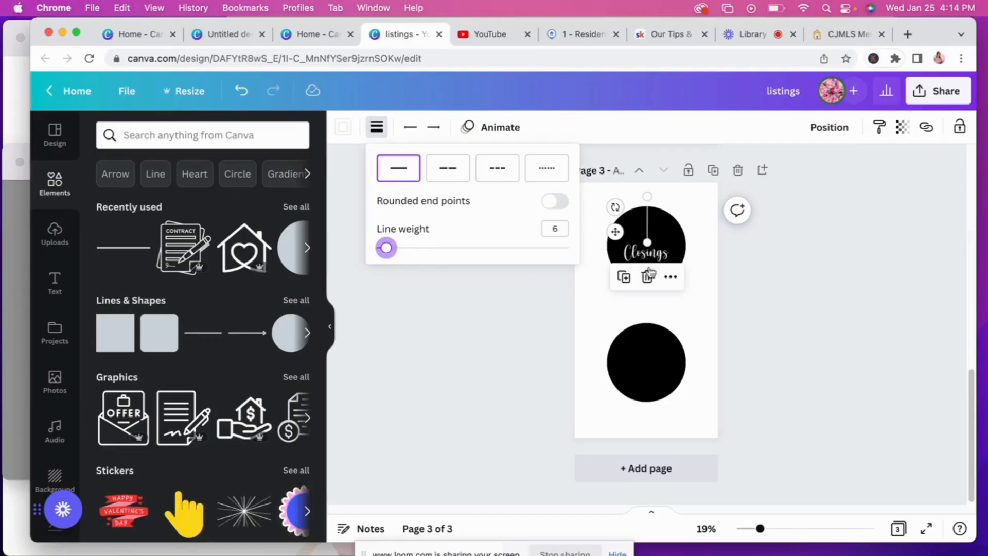
pyautogui.click(481, 257)
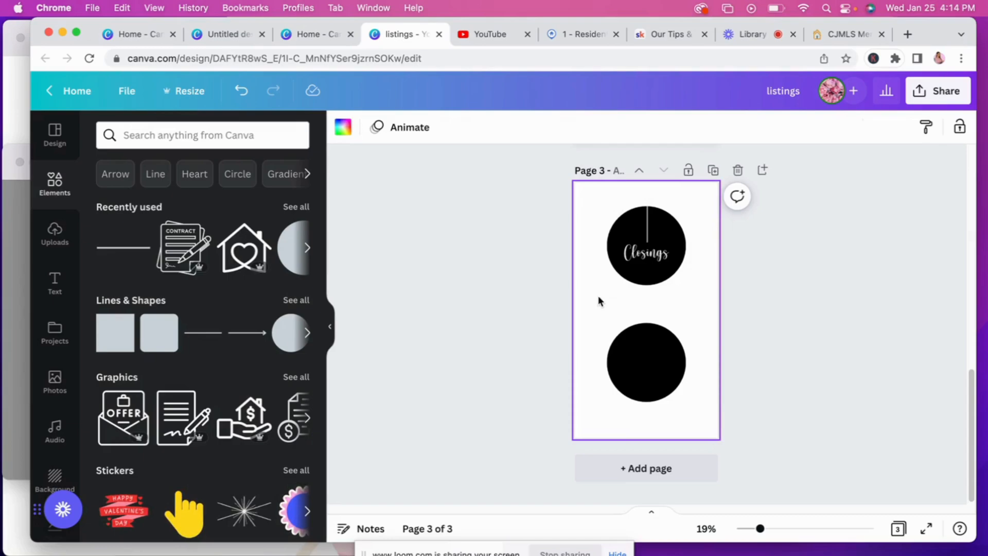
# Add a body text reading "Inspections", enlarge it to size 97.7 and place it on the lower circle.
pyautogui.click(656, 372)
pyautogui.click(629, 362)
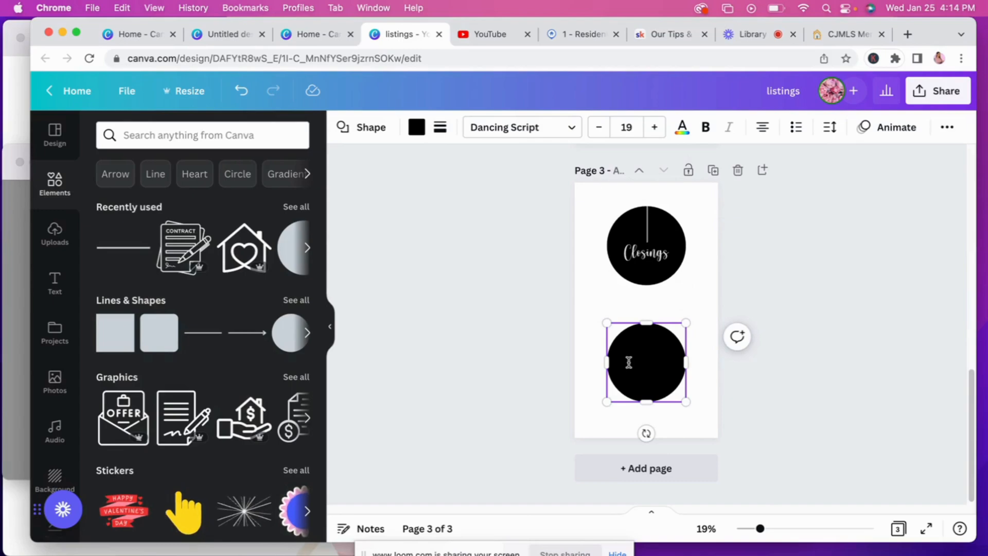
pyautogui.click(52, 283)
pyautogui.click(253, 319)
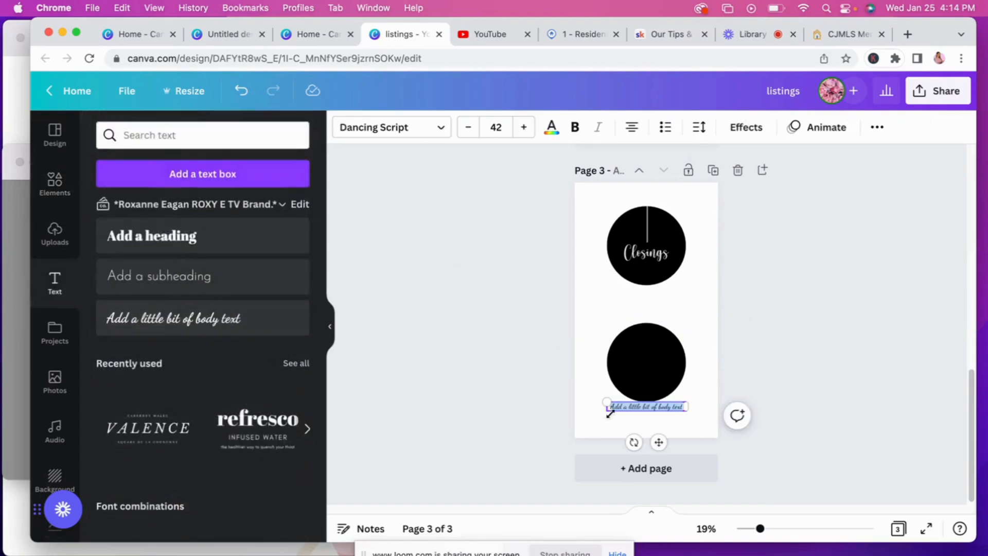
pyautogui.write('Imag')
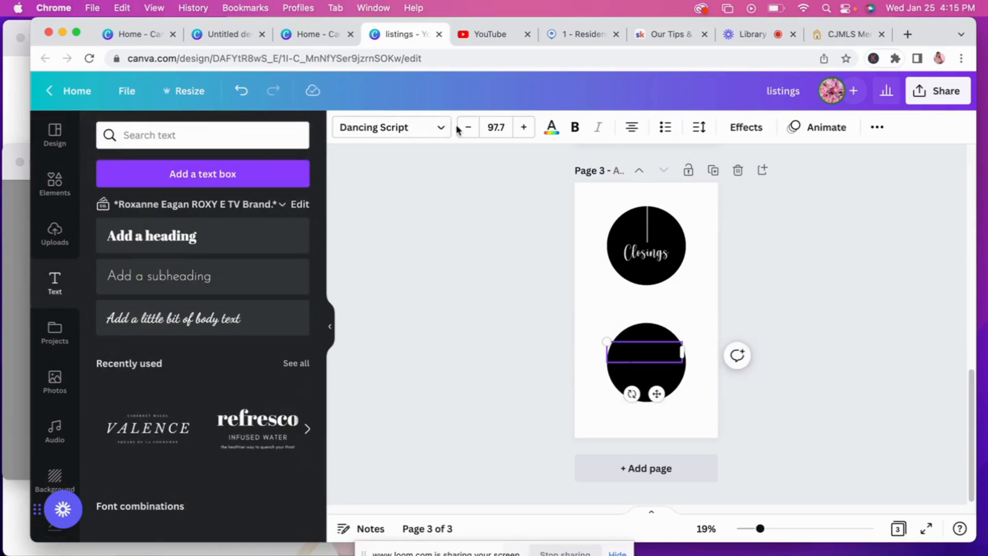
# Set the "Inspections" text in the hello honey font and color it white.
pyautogui.click(394, 126)
pyautogui.click(295, 136)
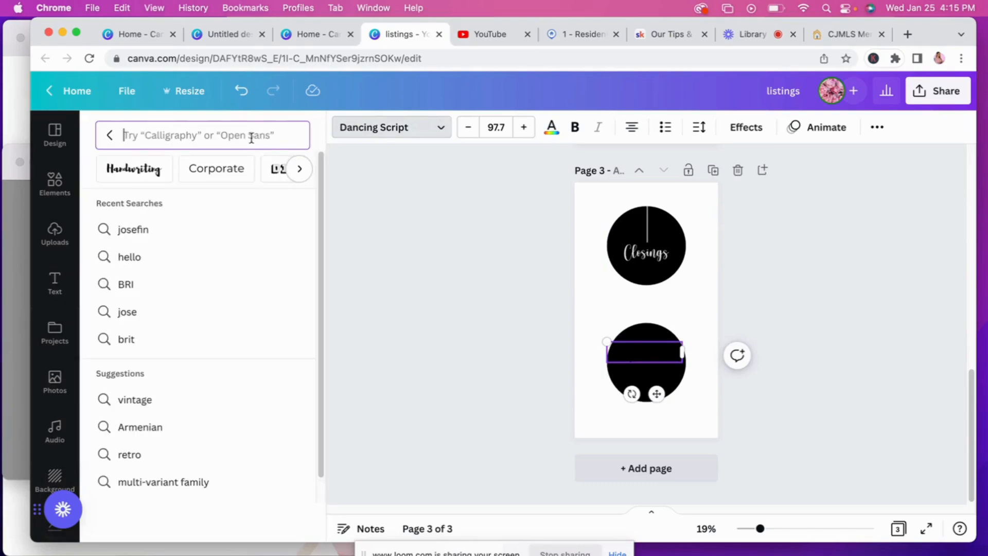
pyautogui.write('hello')
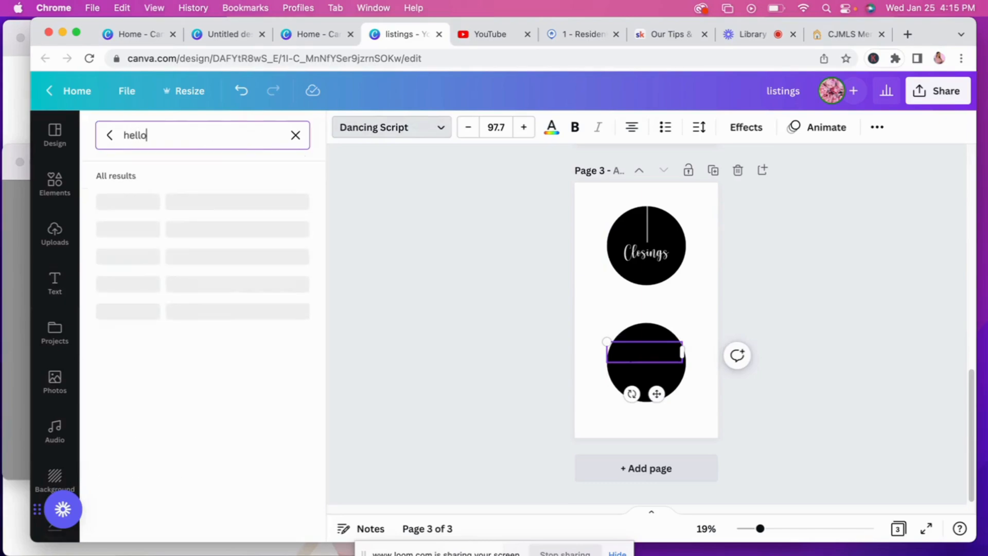
pyautogui.click(152, 202)
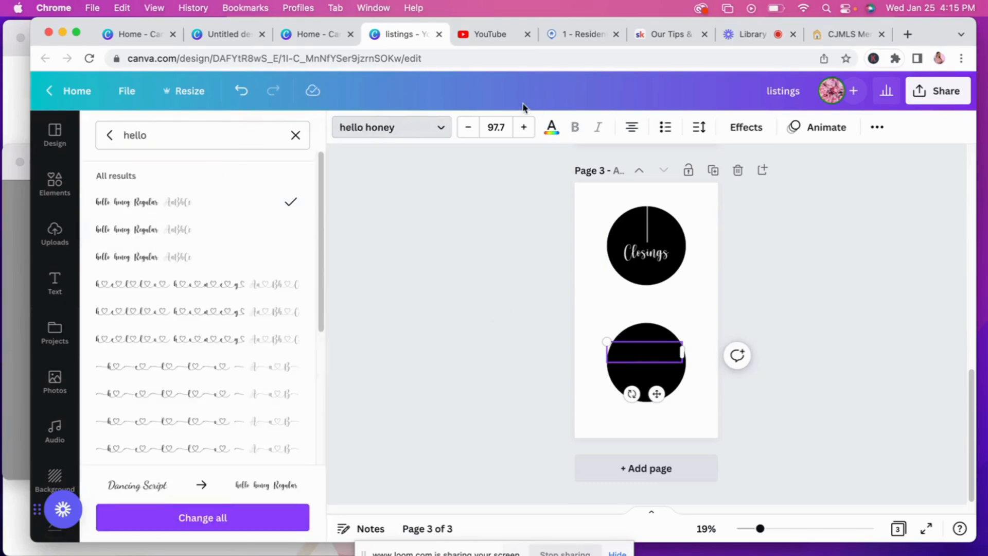
pyautogui.click(551, 127)
pyautogui.click(185, 201)
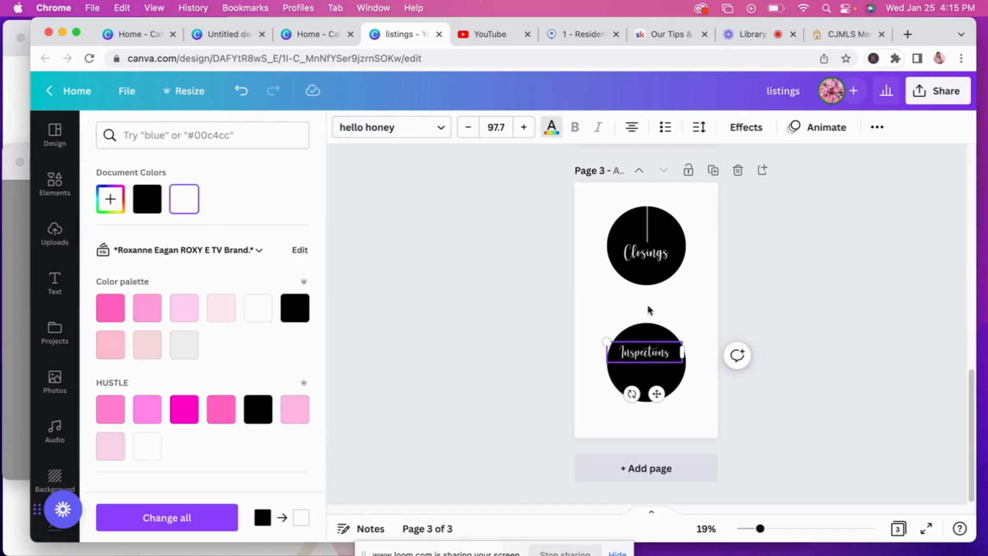
# Enlarge the "Inspections" text to size 140, center it on the lower circle and shorten it to "Inspection".
pyautogui.moveTo(601, 340); pyautogui.dragTo(574, 332)
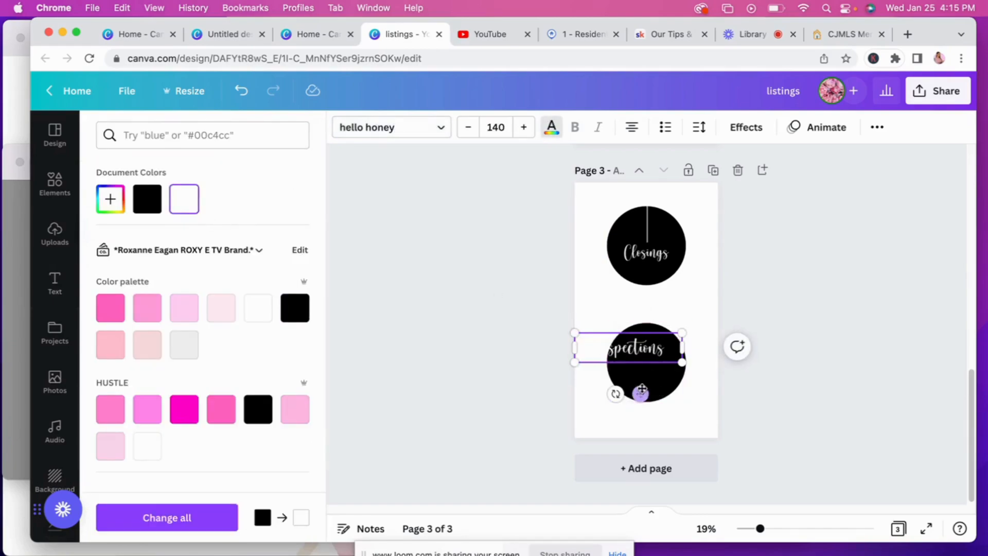
pyautogui.moveTo(640, 393); pyautogui.dragTo(653, 401)
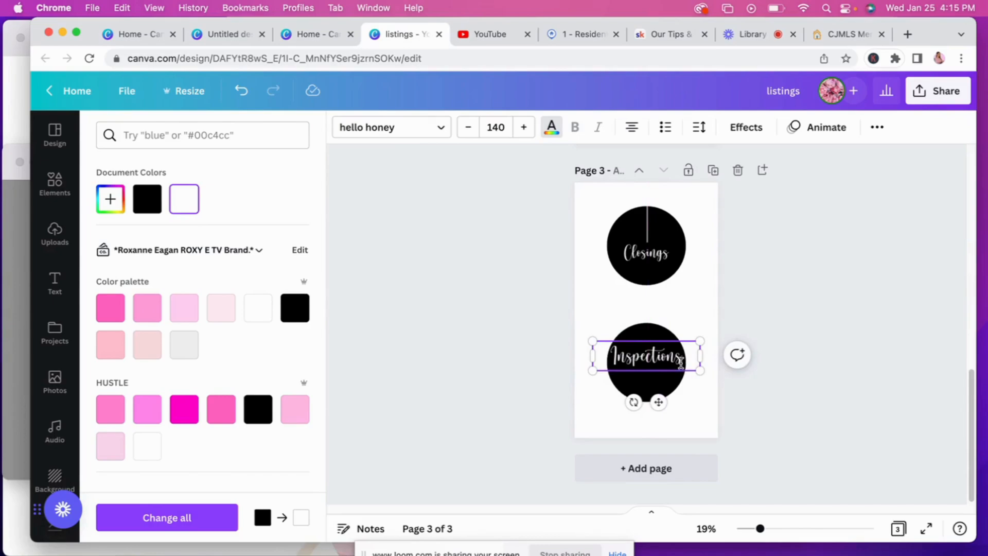
pyautogui.click(680, 363)
pyautogui.press('BackSpace')
pyautogui.click(690, 316)
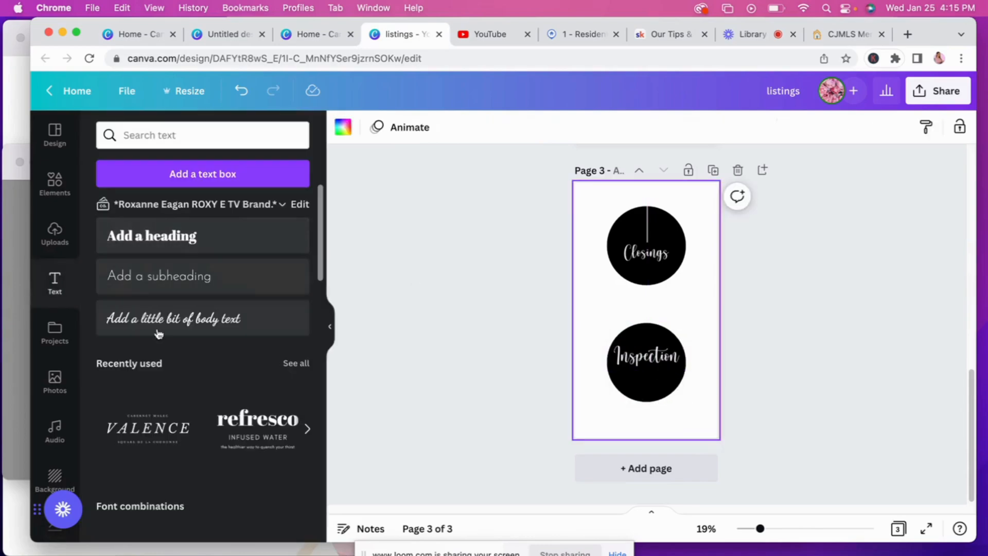
# Add a subheading reading "DAY" to page 3 and set its font to Josefin Sans Regular.
pyautogui.click(175, 287)
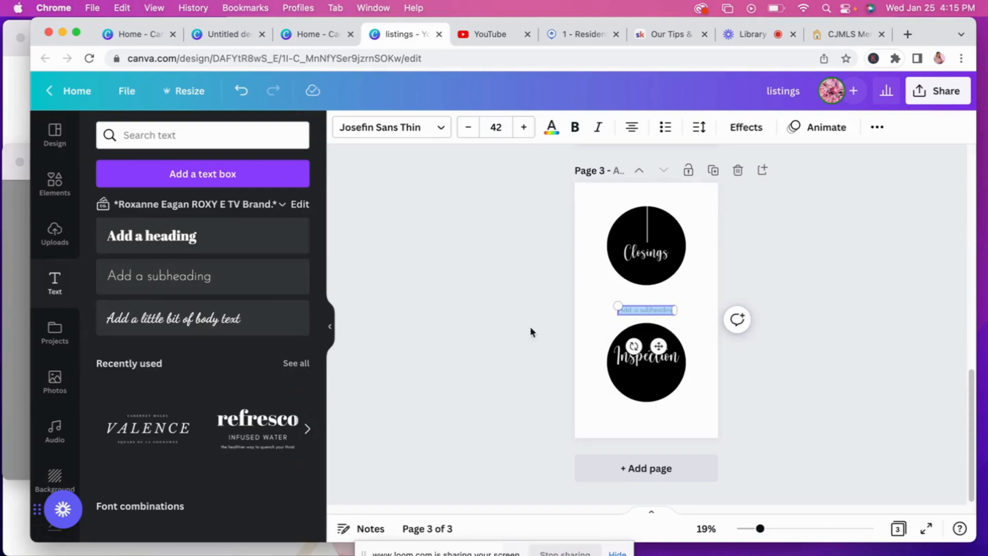
pyautogui.write('DAT')
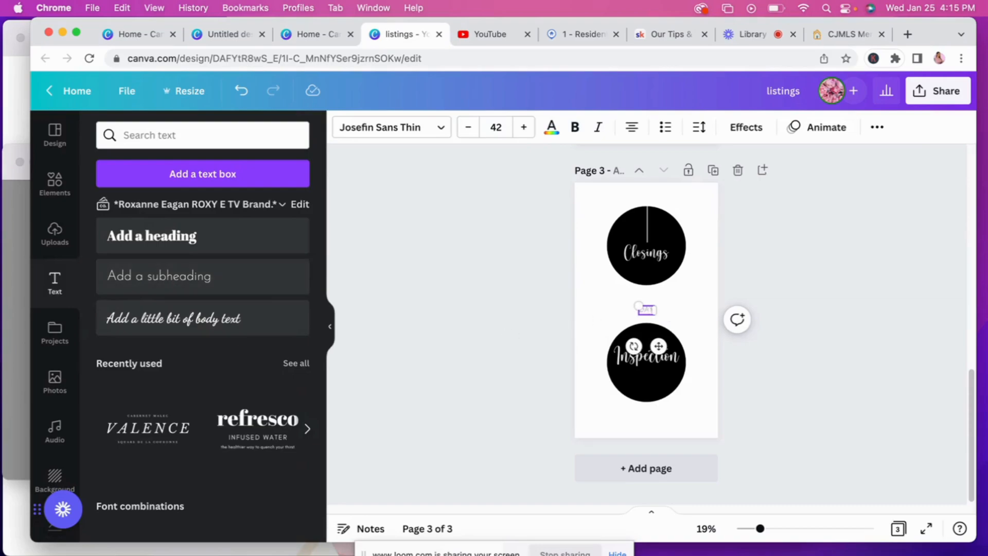
pyautogui.click(575, 129)
pyautogui.click(435, 128)
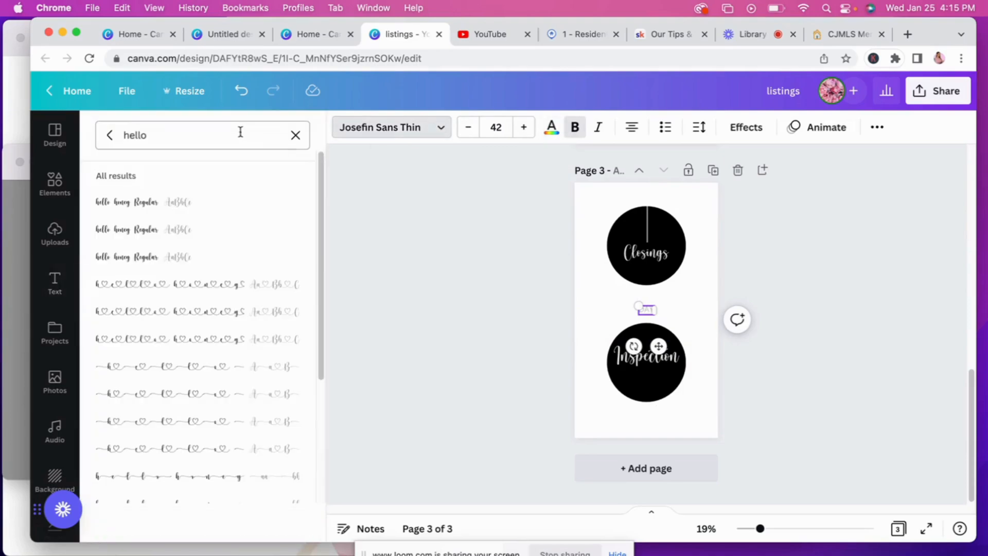
pyautogui.click(296, 135)
pyautogui.write('josep')
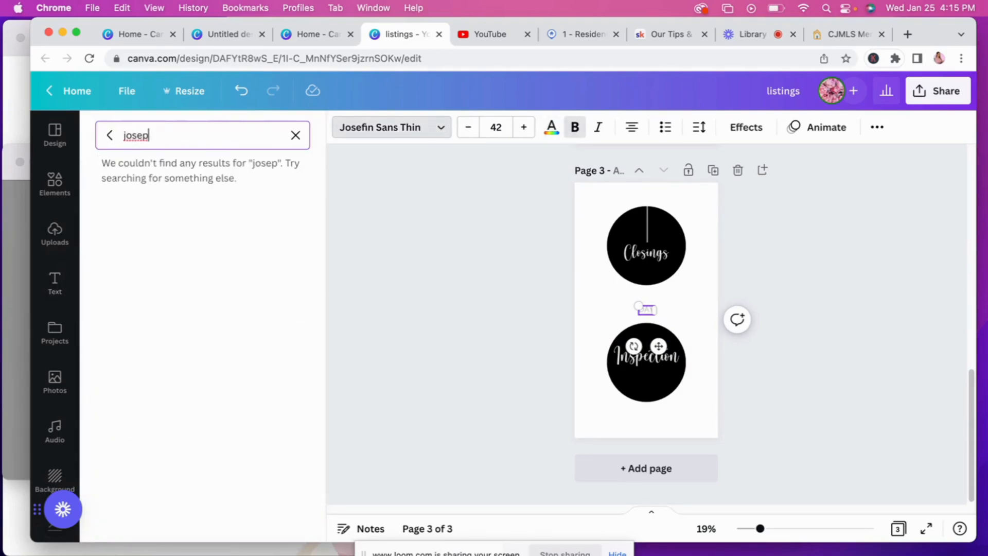
pyautogui.press('BackSpace')
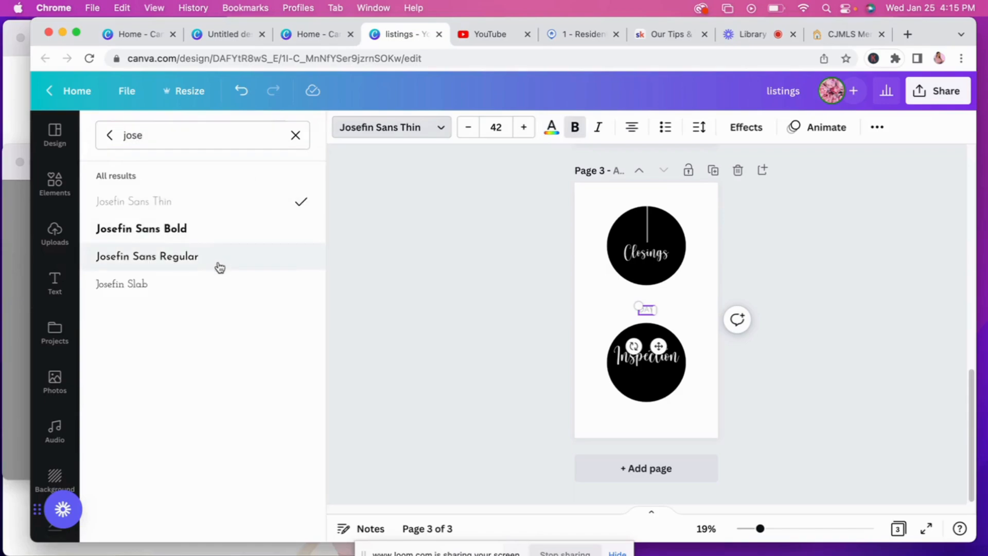
pyautogui.click(220, 264)
# Make the "DAY" text bold and white at size 119 and place it below "Inspection" on the lower circle.
pyautogui.click(551, 128)
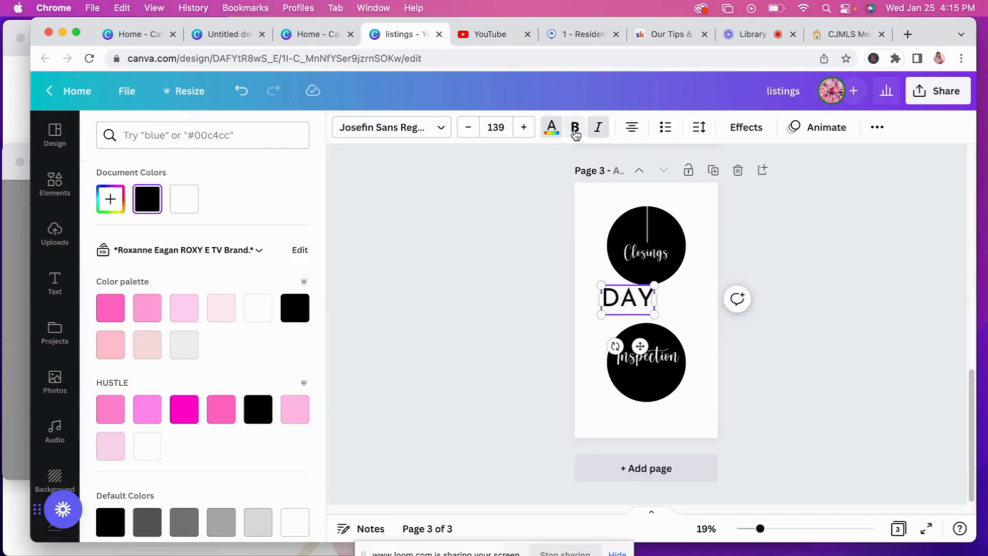
pyautogui.click(575, 130)
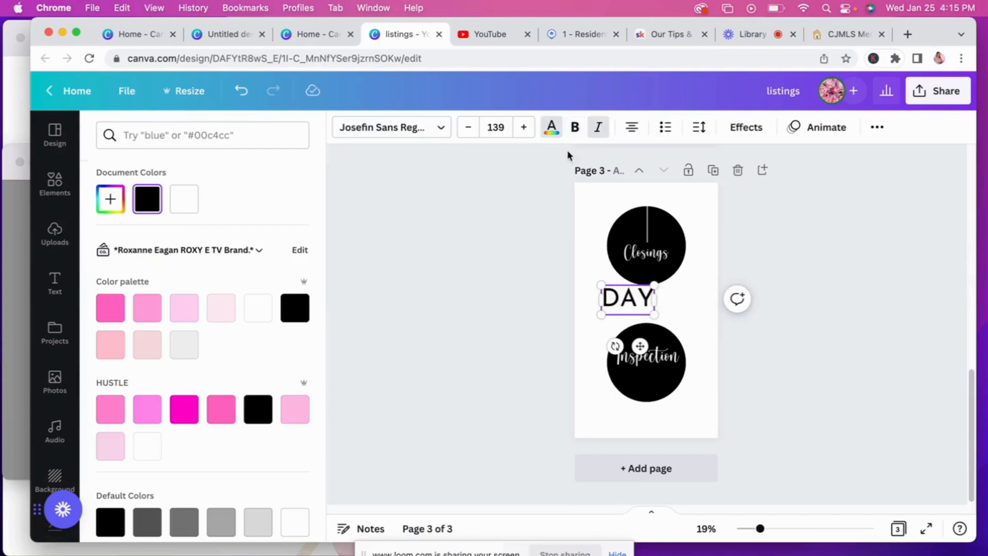
pyautogui.click(635, 310)
pyautogui.moveTo(653, 311); pyautogui.dragTo(637, 307)
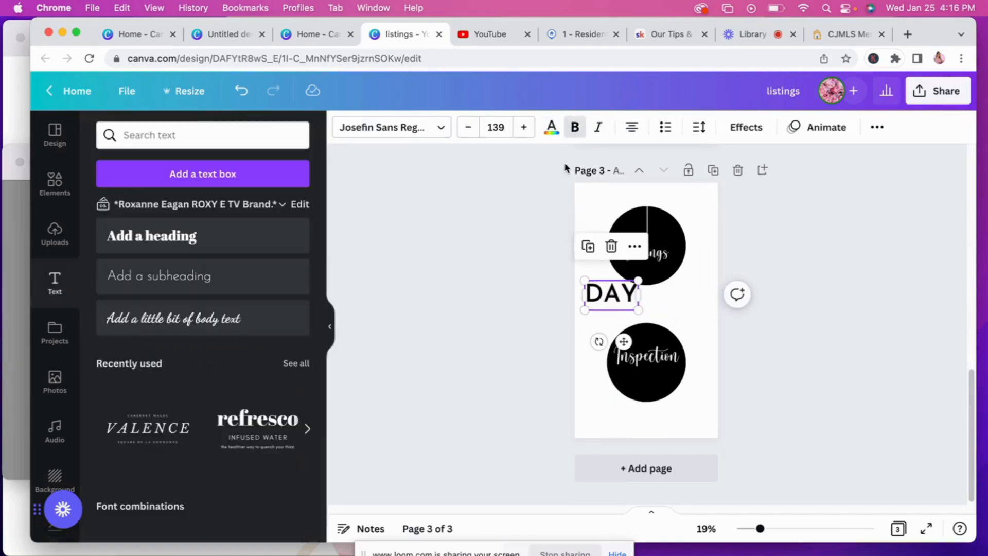
pyautogui.moveTo(662, 428); pyautogui.dragTo(661, 426)
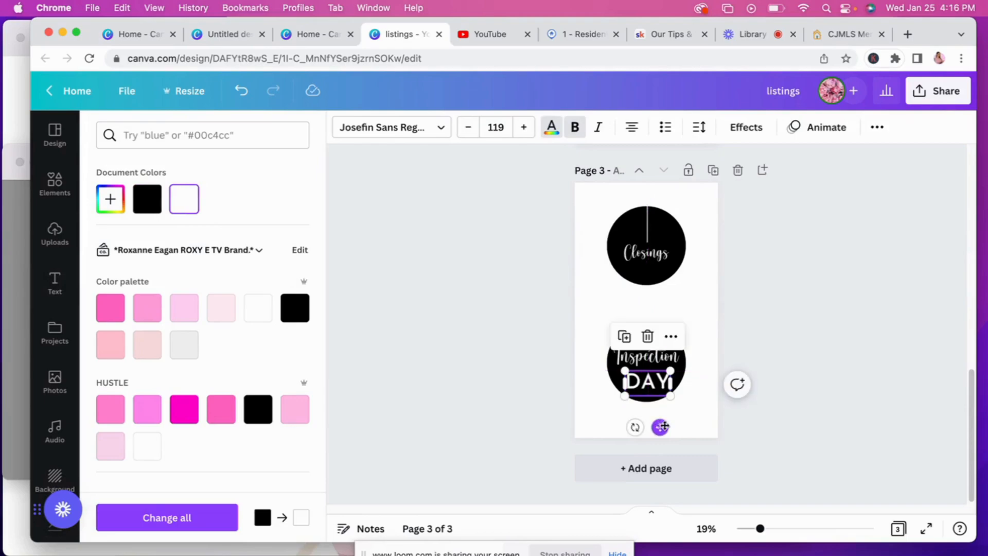
# Nudge the "DAY" text up so it sits closer beneath "Inspection" on page 3's lower circle.
pyautogui.click(649, 356)
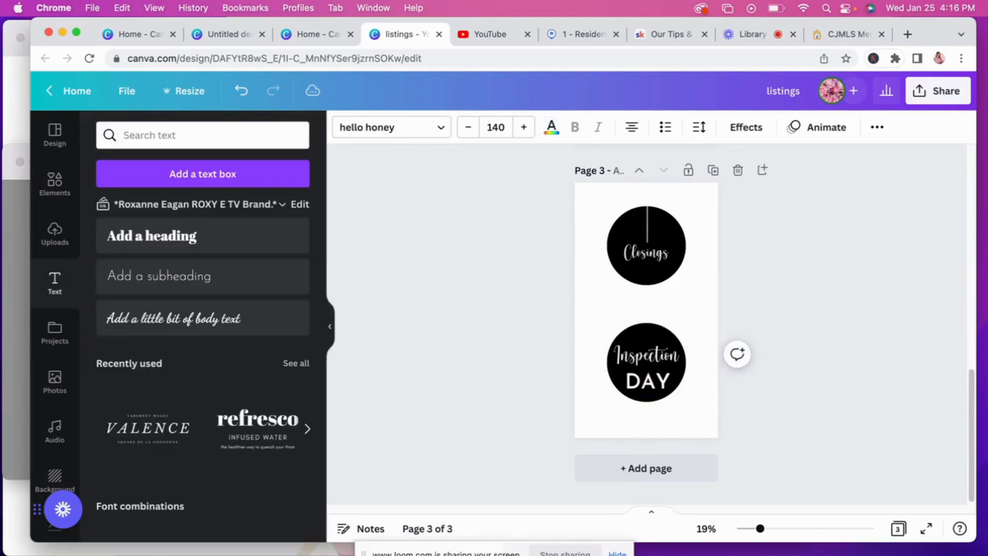
pyautogui.click(642, 389)
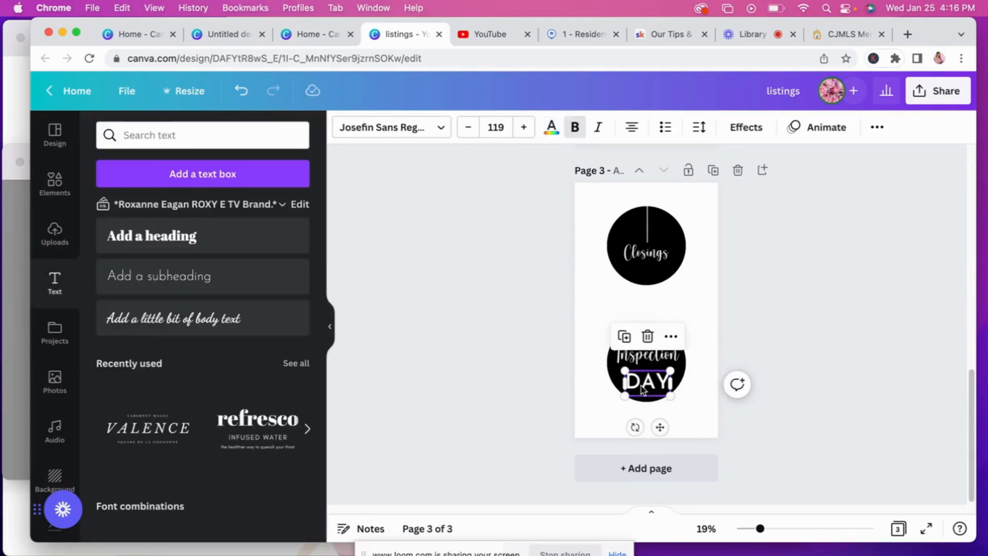
pyautogui.press('Up')
pyautogui.press('Up')
pyautogui.press('Up')
pyautogui.press('Up')
pyautogui.press('Up')
pyautogui.press('Up')
pyautogui.press('Up')
pyautogui.press('Up')
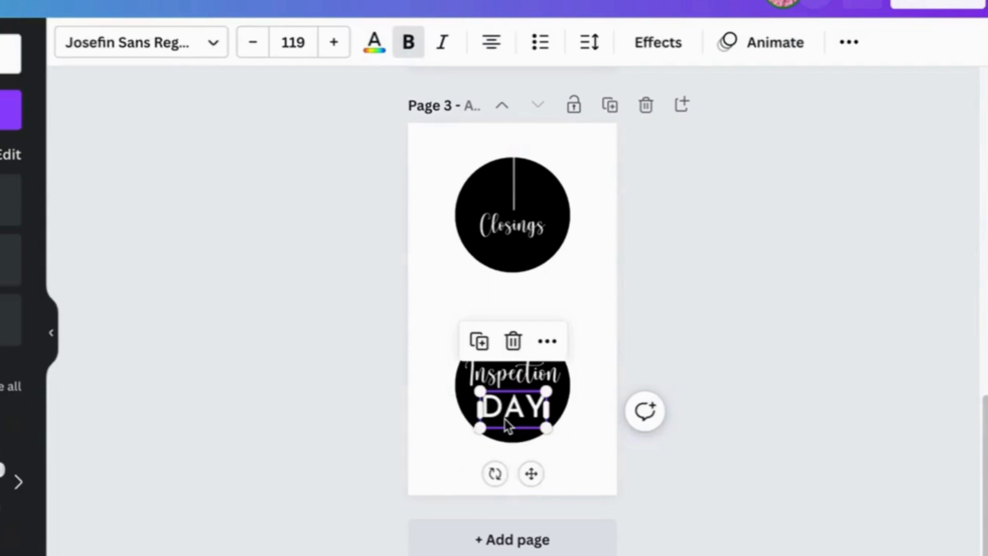
pyautogui.click(566, 455)
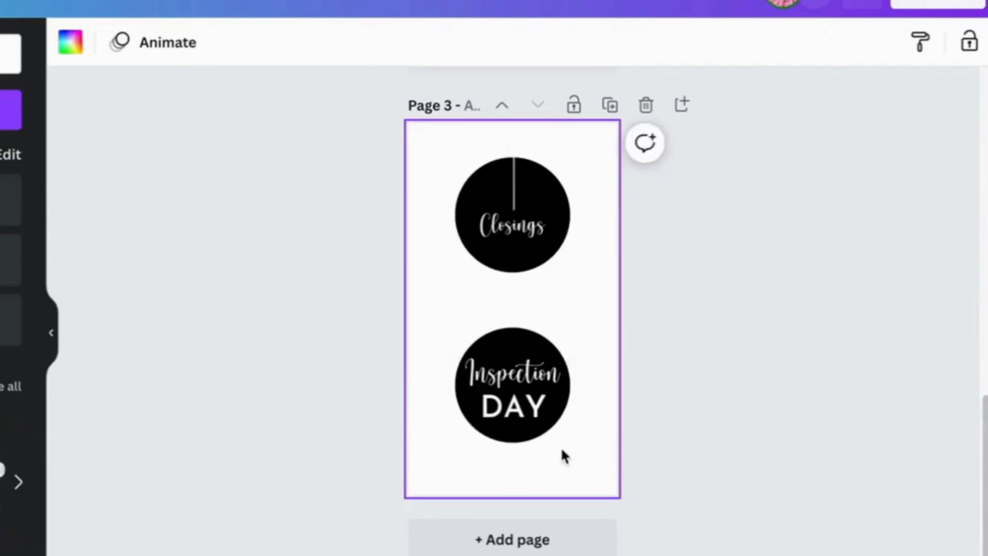
pyautogui.click(511, 423)
pyautogui.click(559, 456)
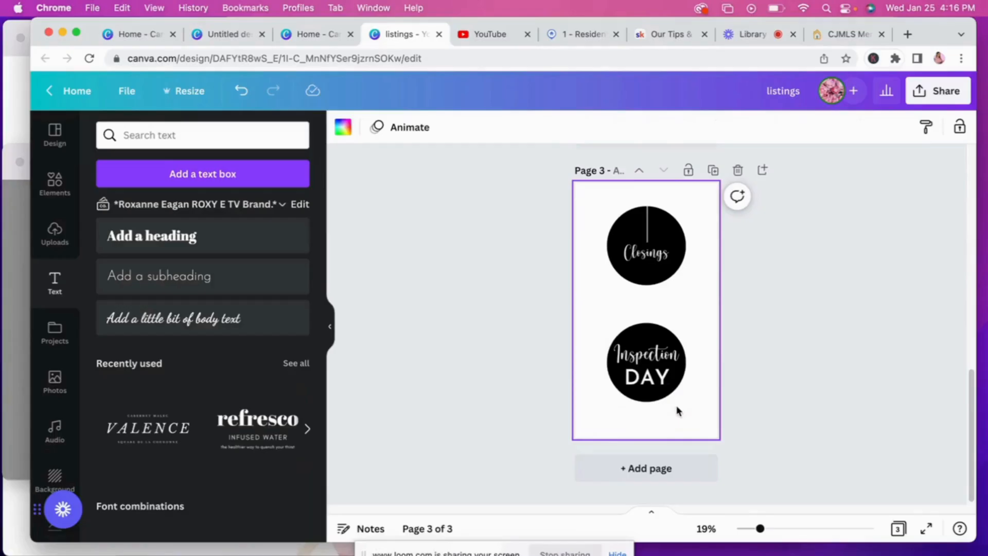
pyautogui.click(664, 383)
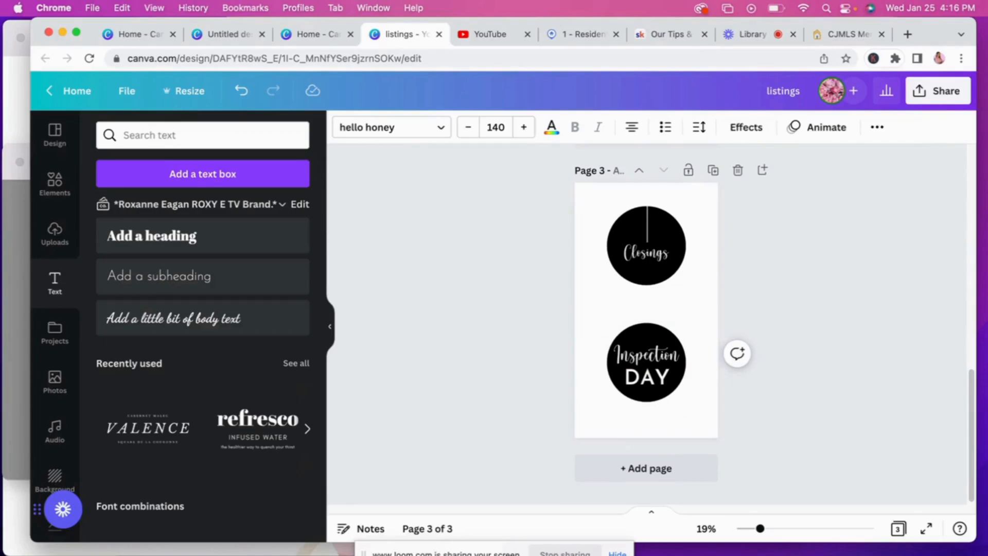
pyautogui.click(665, 359)
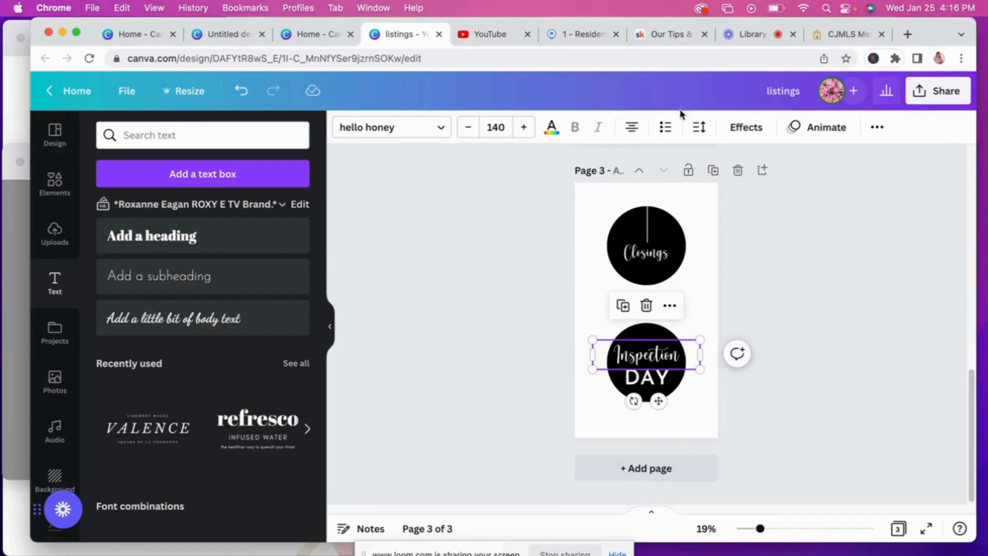
# Duplicate page 3 and delete the "Closings", "Inspection" and "DAY" texts from the copy.
pyautogui.click(713, 170)
pyautogui.click(648, 251)
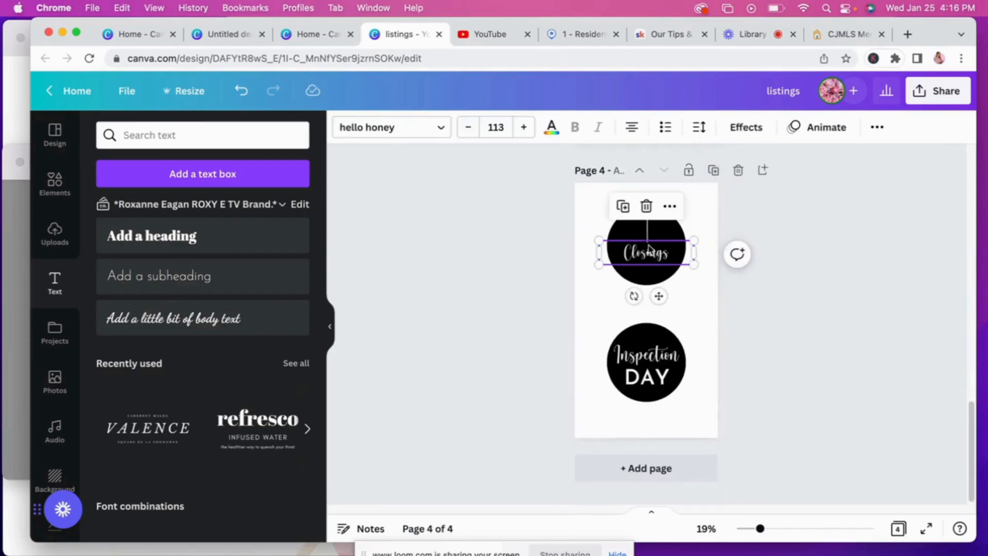
pyautogui.press('BackSpace')
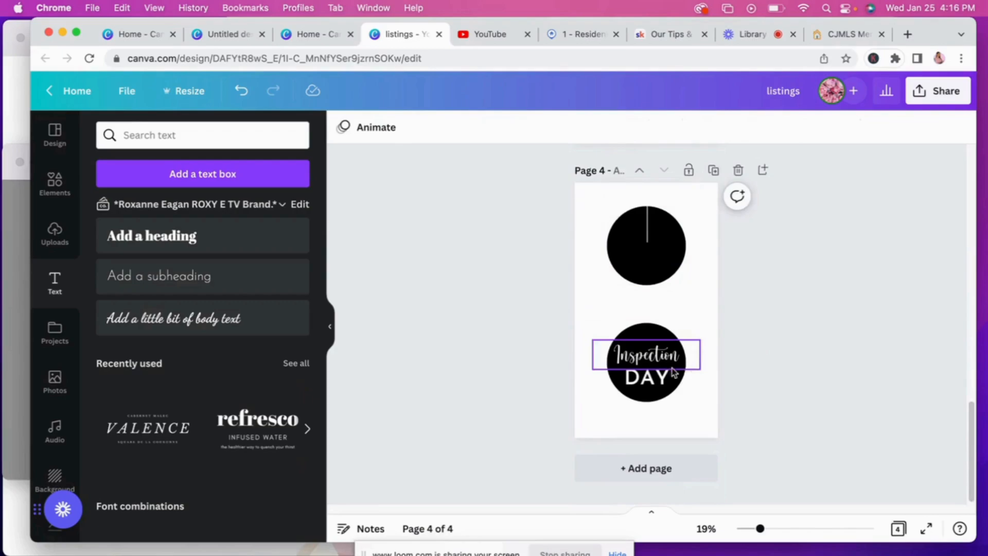
pyautogui.click(652, 360)
pyautogui.press('BackSpace')
pyautogui.click(643, 378)
pyautogui.press('BackSpace')
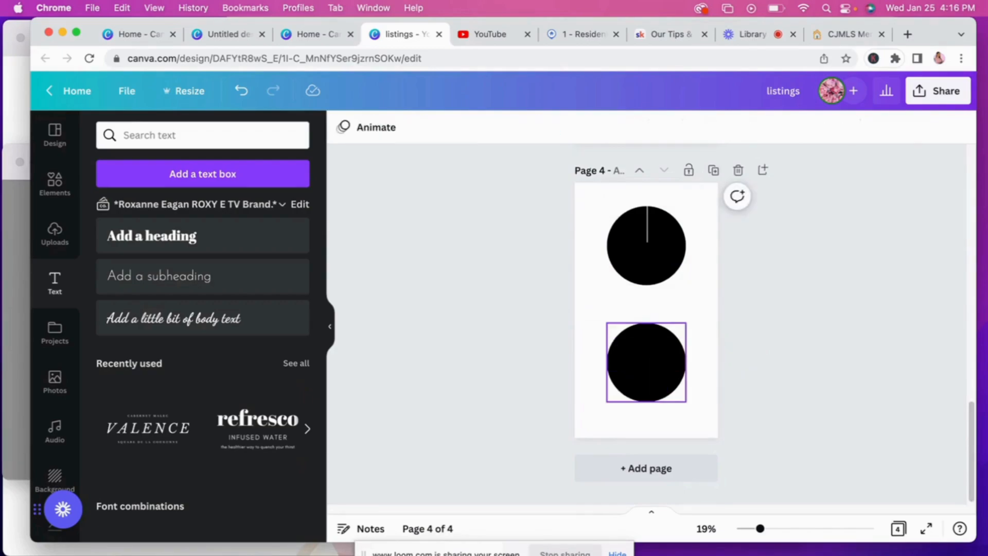
# Raise the thin vertical line on page 4's upper circle and place a duplicate of it at the circle's lower edge.
pyautogui.click(642, 236)
pyautogui.press('BackSpace')
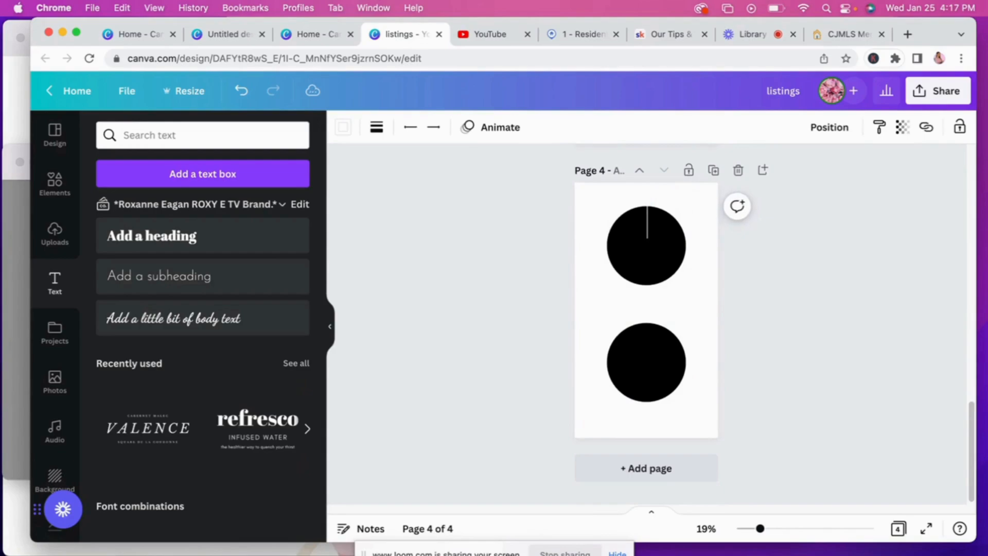
pyautogui.press('Up')
pyautogui.press('Up')
pyautogui.click(624, 271)
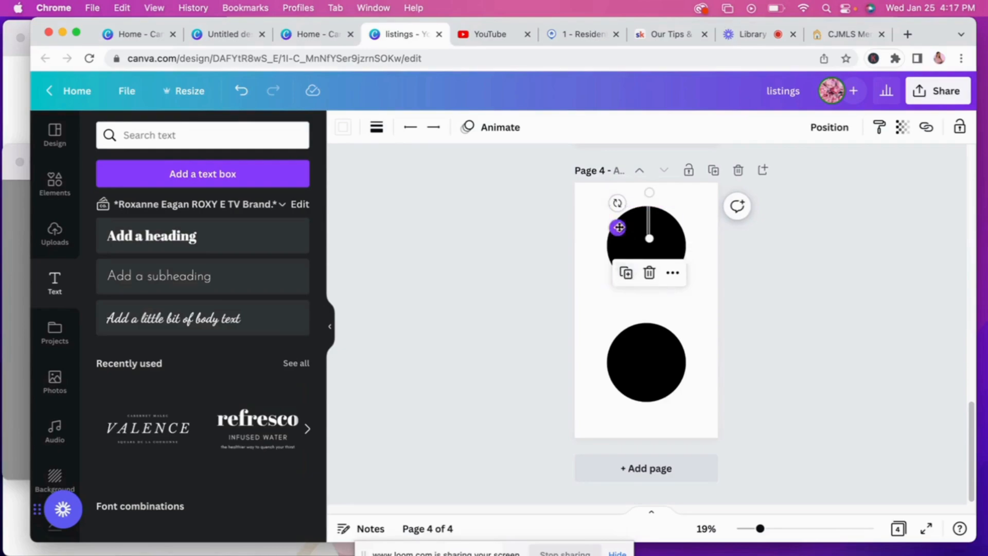
pyautogui.moveTo(618, 227); pyautogui.dragTo(619, 297)
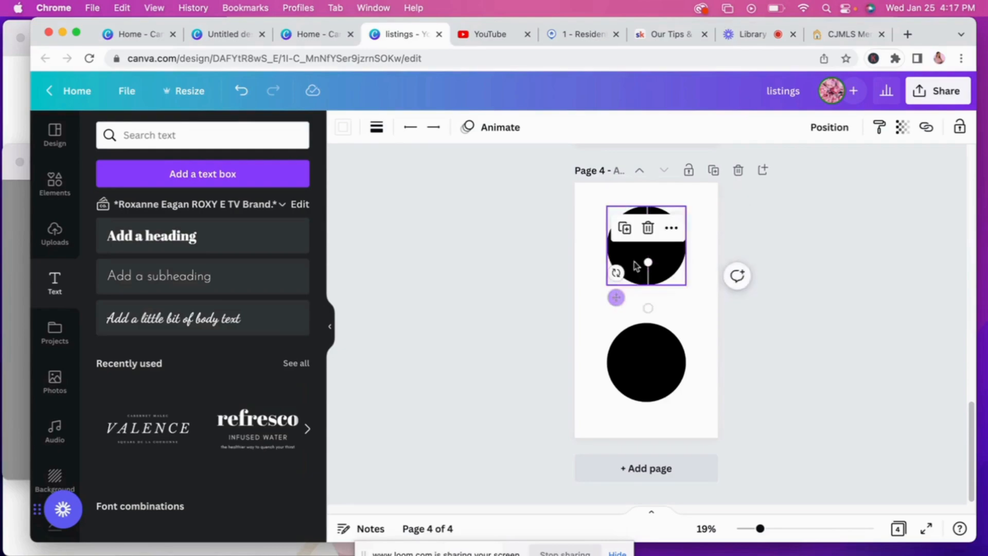
pyautogui.click(648, 208)
pyautogui.press('Up')
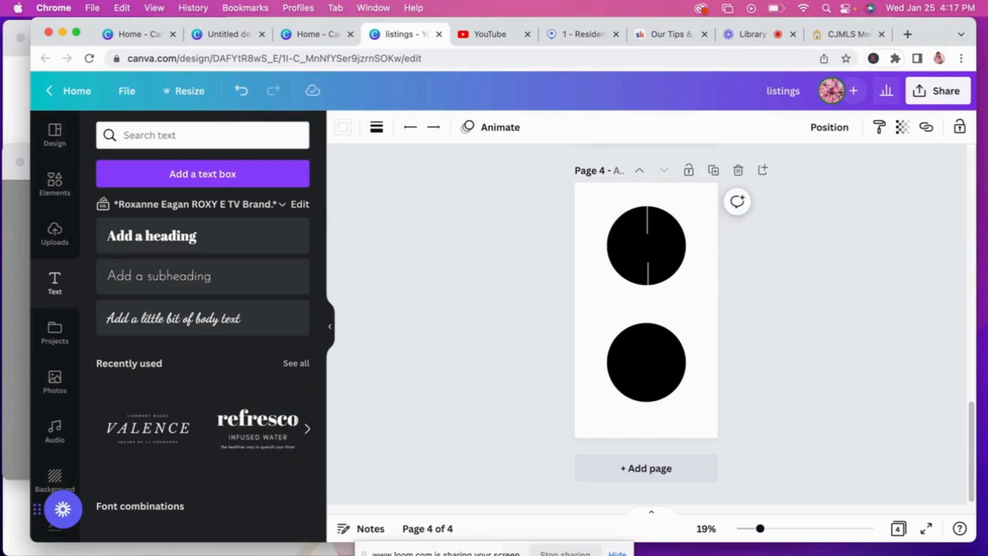
# Add the text "Appraisals" to page 4, color it white, enlarge it to about 94.5 and place it on the upper circle.
pyautogui.write('tAppraisal')
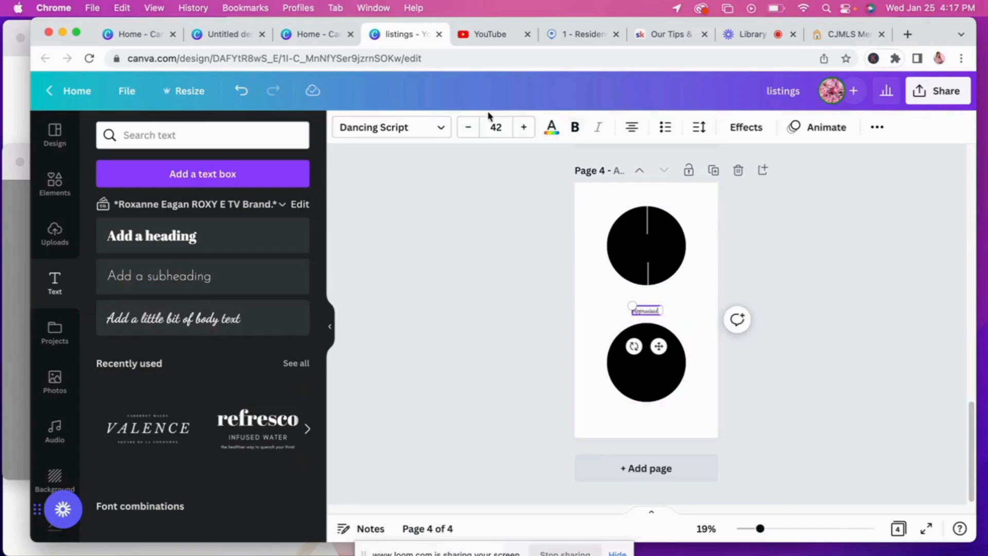
pyautogui.click(550, 127)
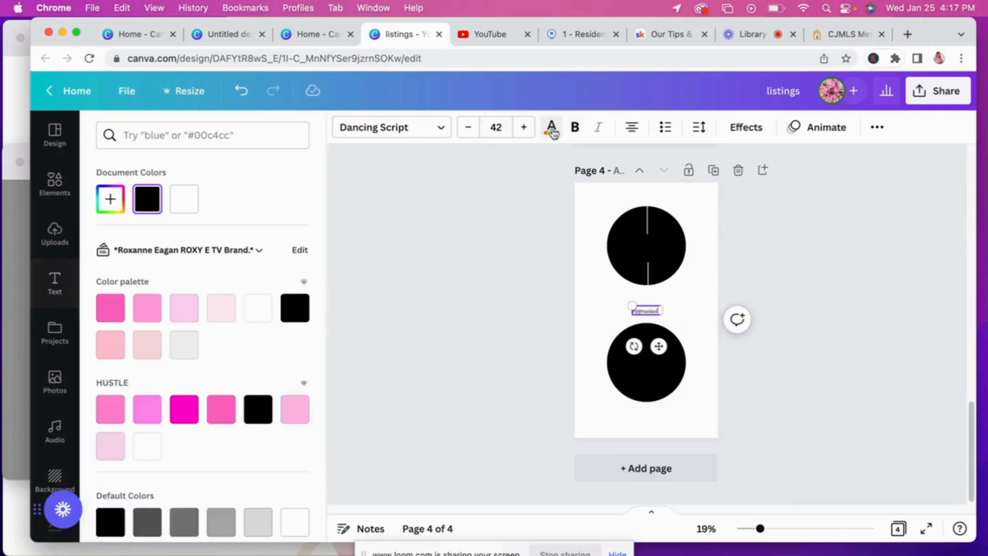
pyautogui.click(183, 205)
pyautogui.moveTo(632, 306); pyautogui.dragTo(607, 297)
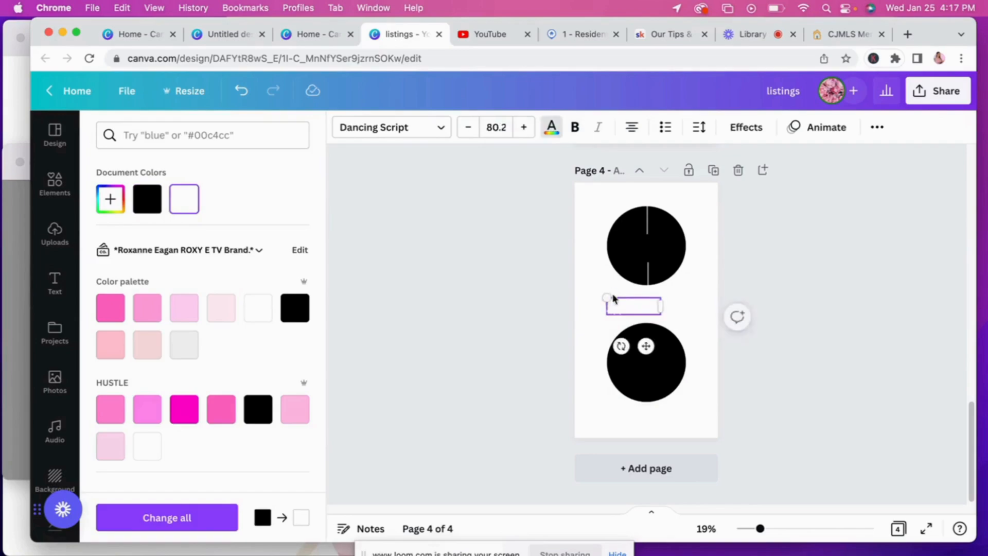
pyautogui.moveTo(646, 346); pyautogui.dragTo(654, 286)
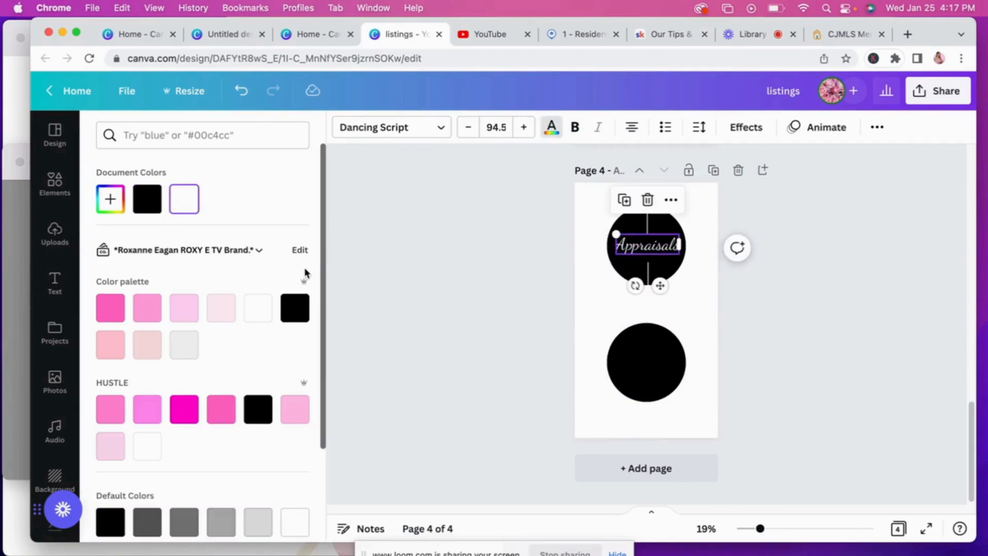
# Change the "Appraisals" text's font to hello honey Regular.
pyautogui.click(442, 127)
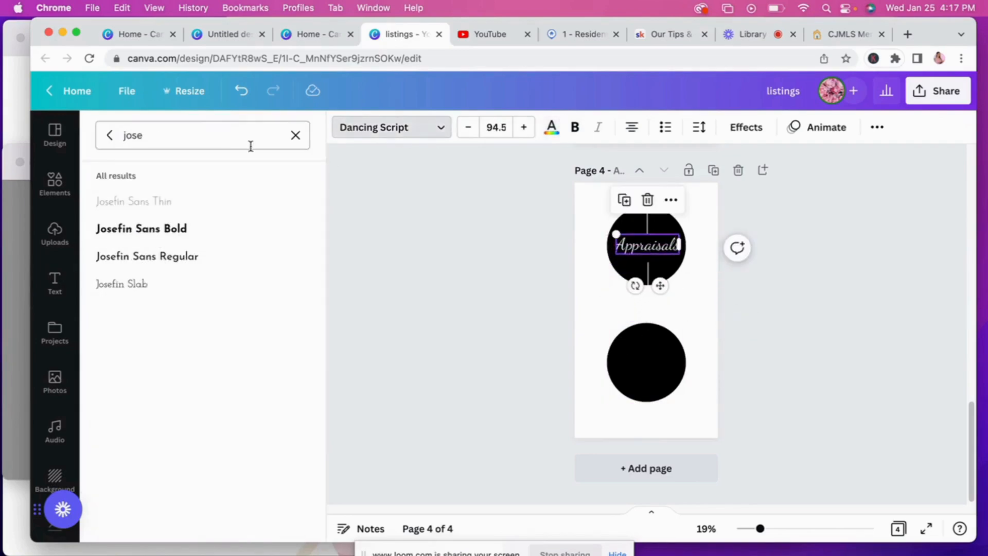
pyautogui.click(295, 136)
pyautogui.write('helo')
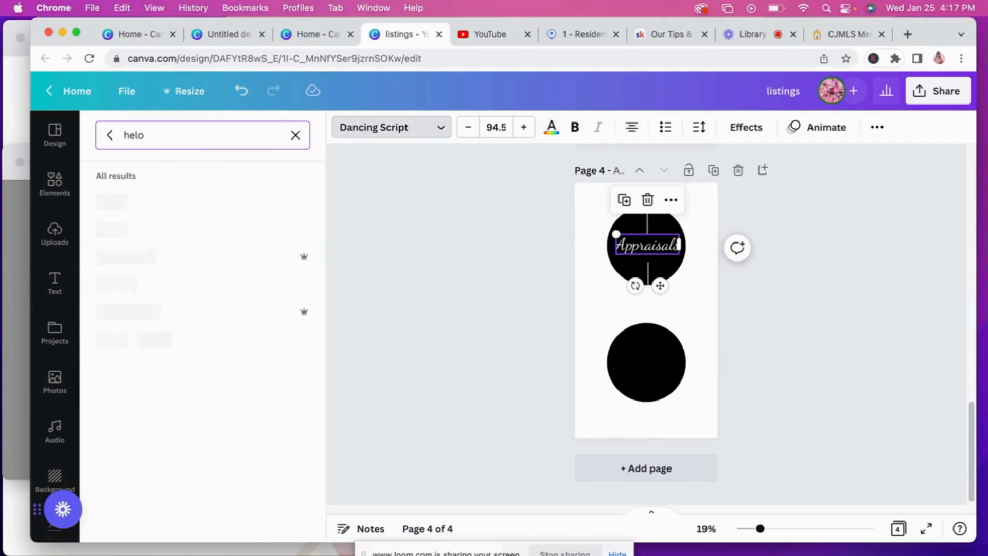
pyautogui.press('BackSpace')
pyautogui.press('BackSpace')
pyautogui.write('ll')
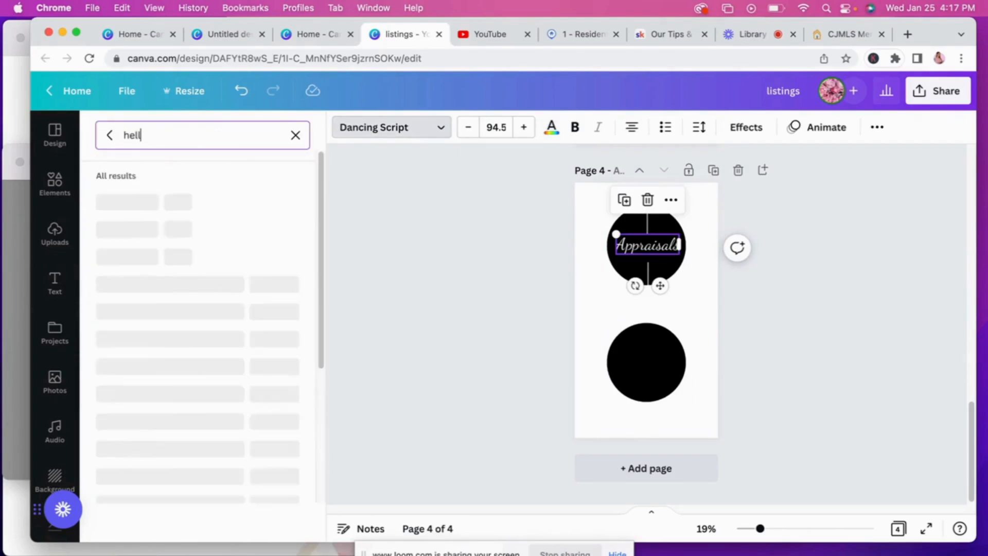
pyautogui.click(126, 203)
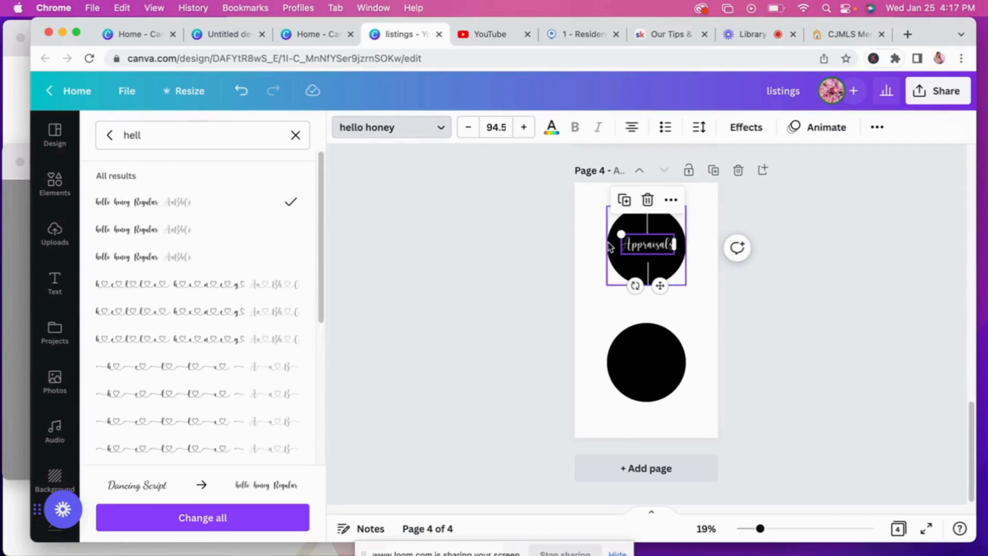
# Enlarge the "Appraisals" text to size 110 and center it on the upper circle between the two lines.
pyautogui.moveTo(621, 234)
pyautogui.mouseDown()
pyautogui.moveTo(581, 219)
pyautogui.moveTo(612, 231)
pyautogui.mouseUp()
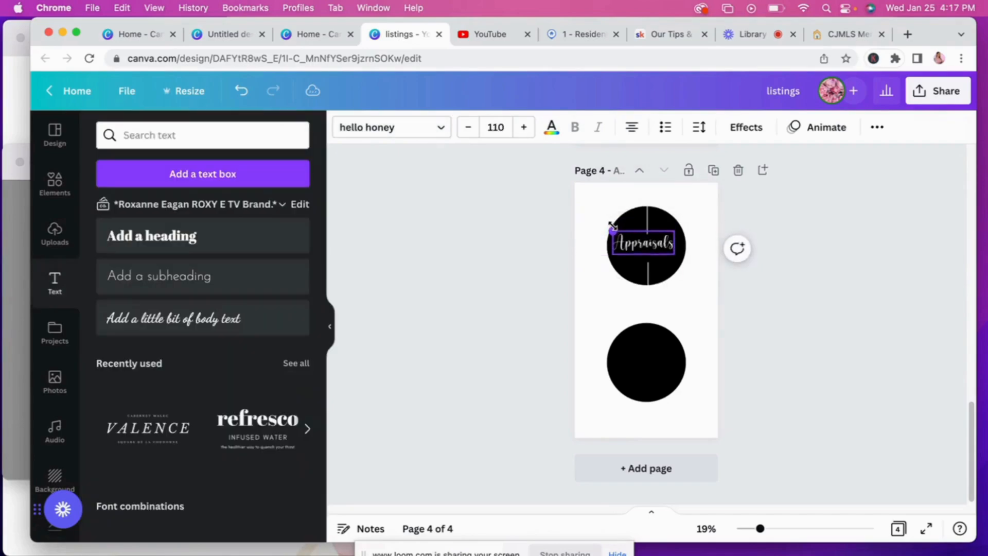
pyautogui.moveTo(655, 285); pyautogui.dragTo(659, 289)
pyautogui.click(688, 308)
pyautogui.click(661, 261)
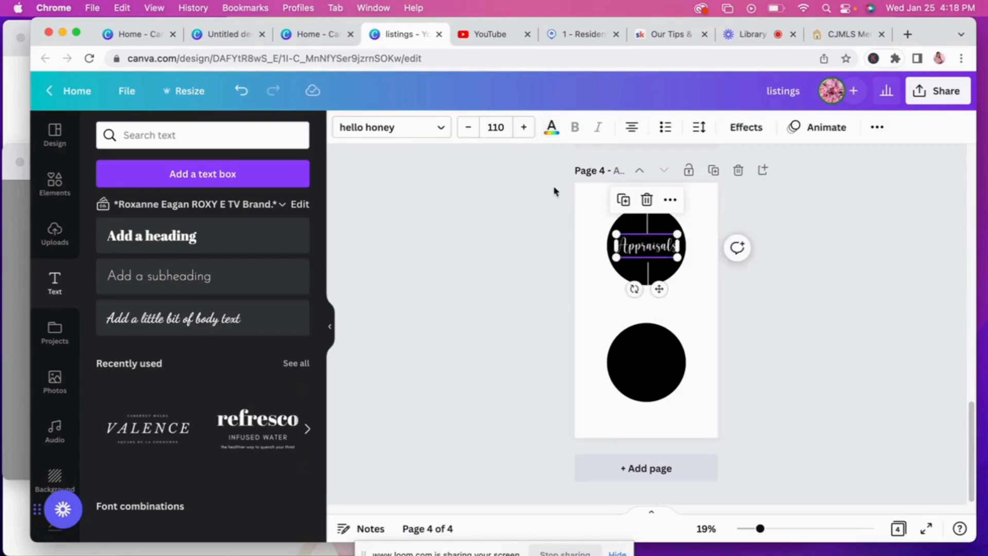
pyautogui.click(551, 127)
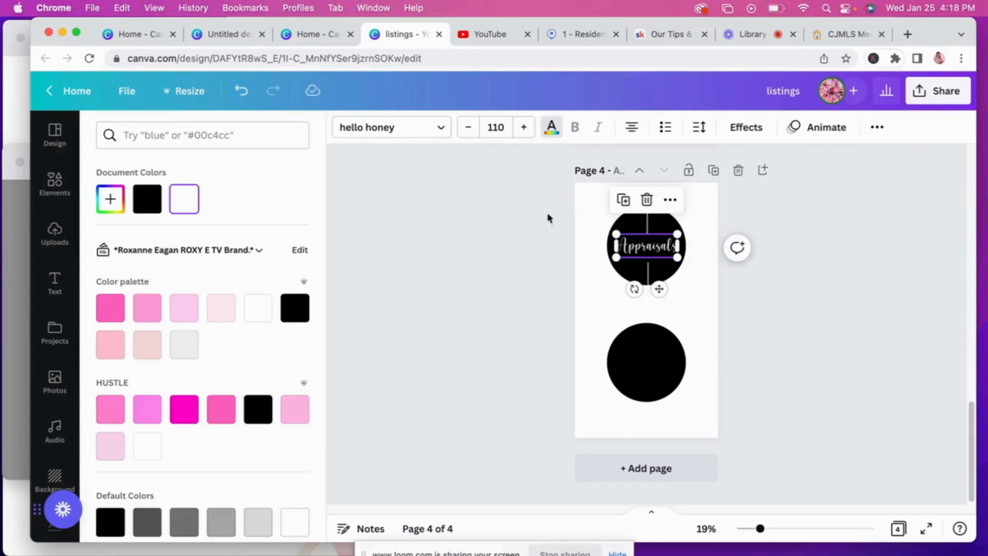
pyautogui.click(609, 291)
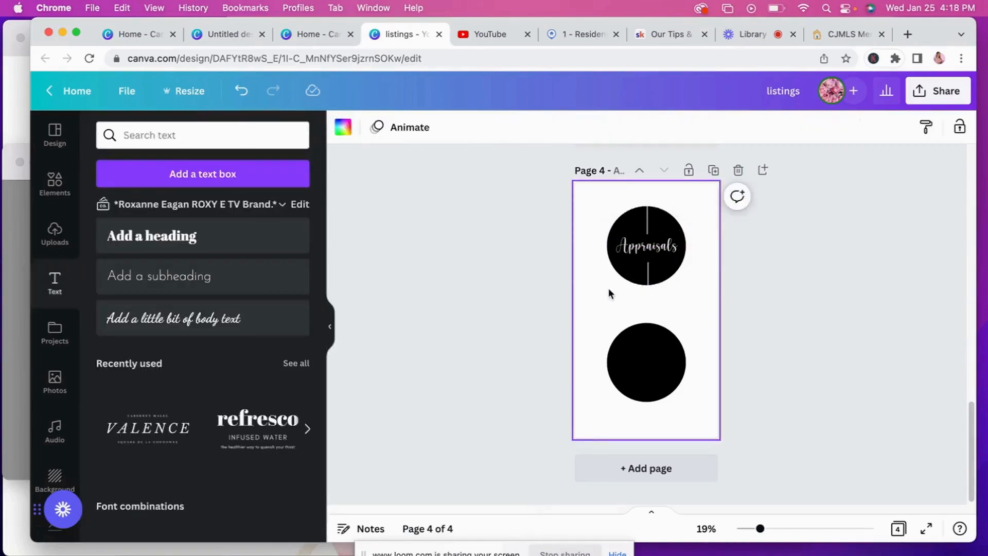
pyautogui.click(663, 253)
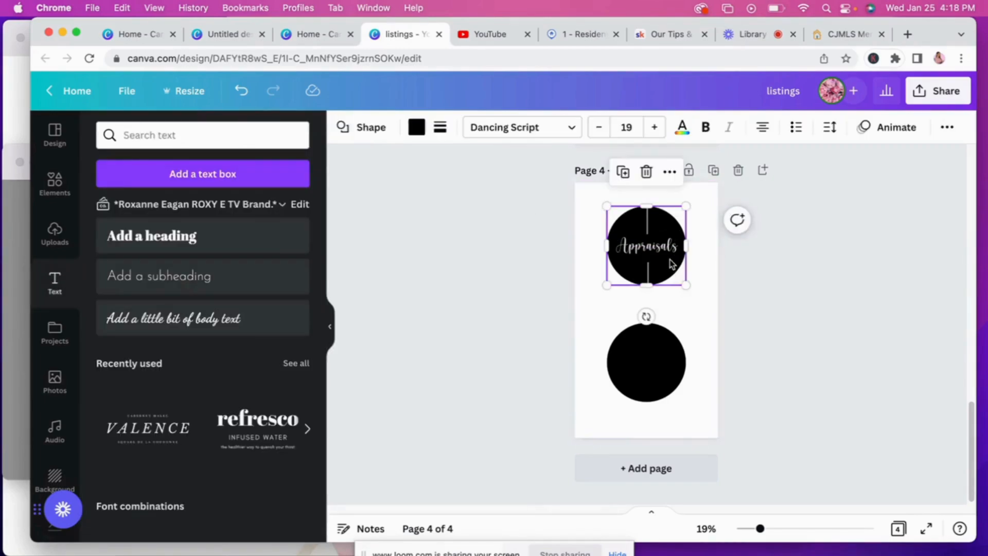
pyautogui.click(663, 251)
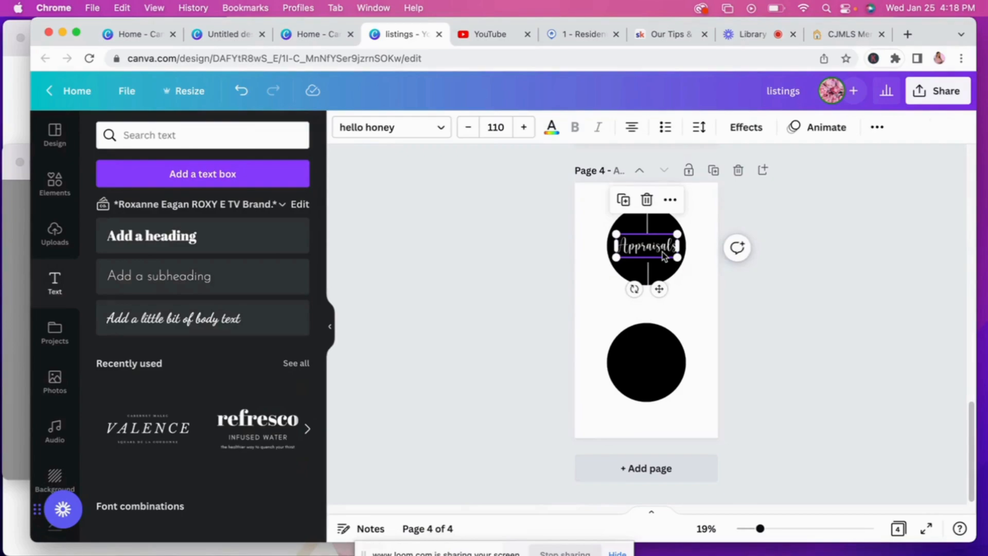
pyautogui.click(697, 317)
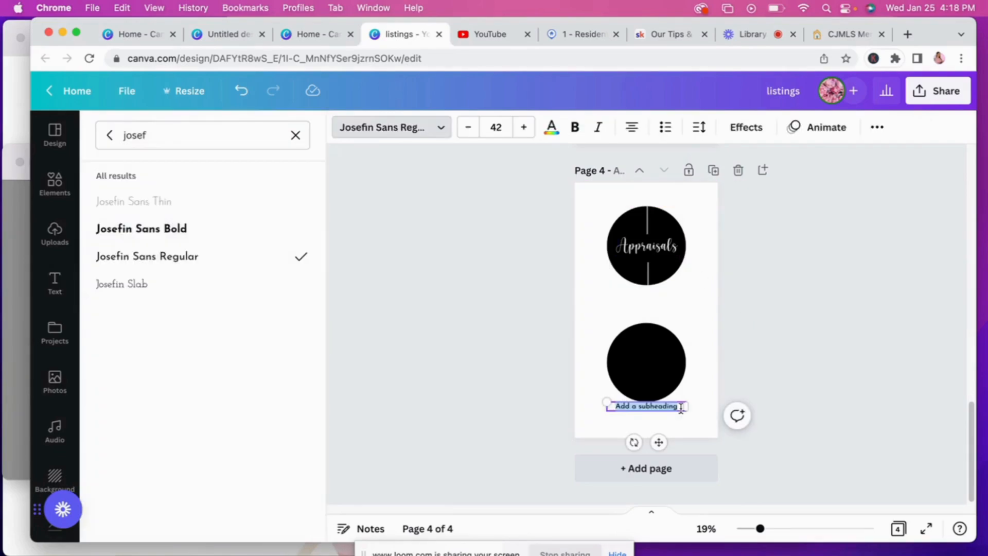
# Add a subheading reading "FAQ" in Josefin Sans Regular at size 119 and place it below the lower circle.
pyautogui.write('FAQ')
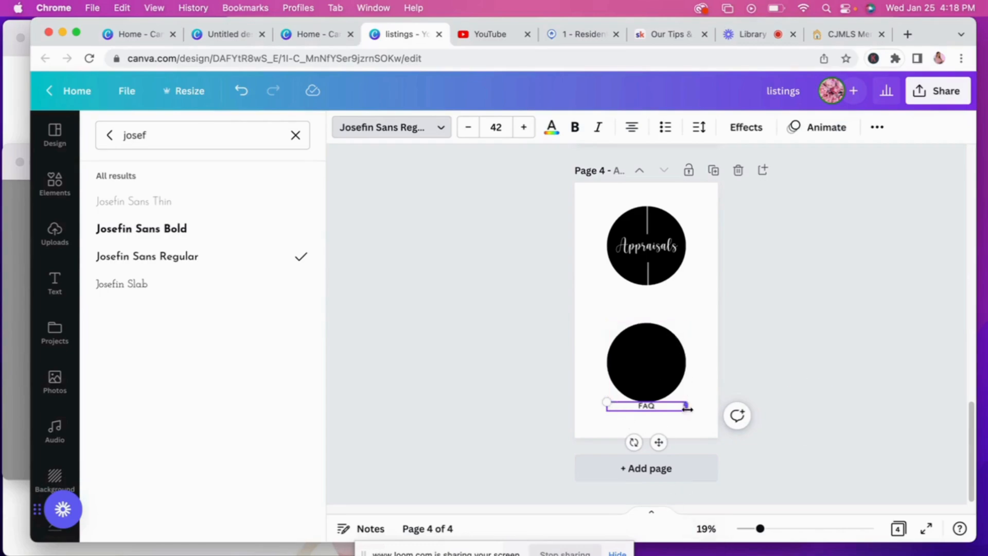
pyautogui.moveTo(688, 409); pyautogui.dragTo(562, 385)
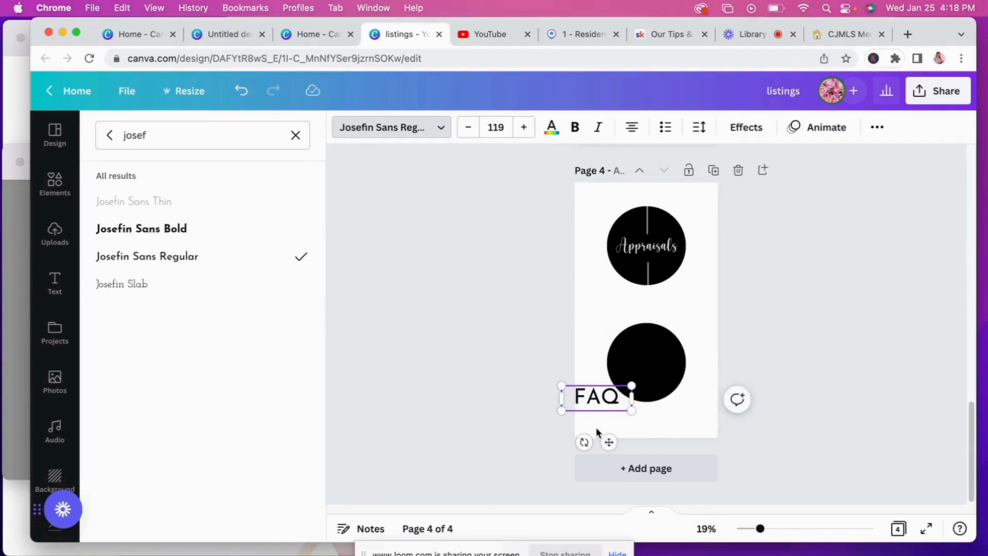
pyautogui.moveTo(610, 441); pyautogui.dragTo(649, 468)
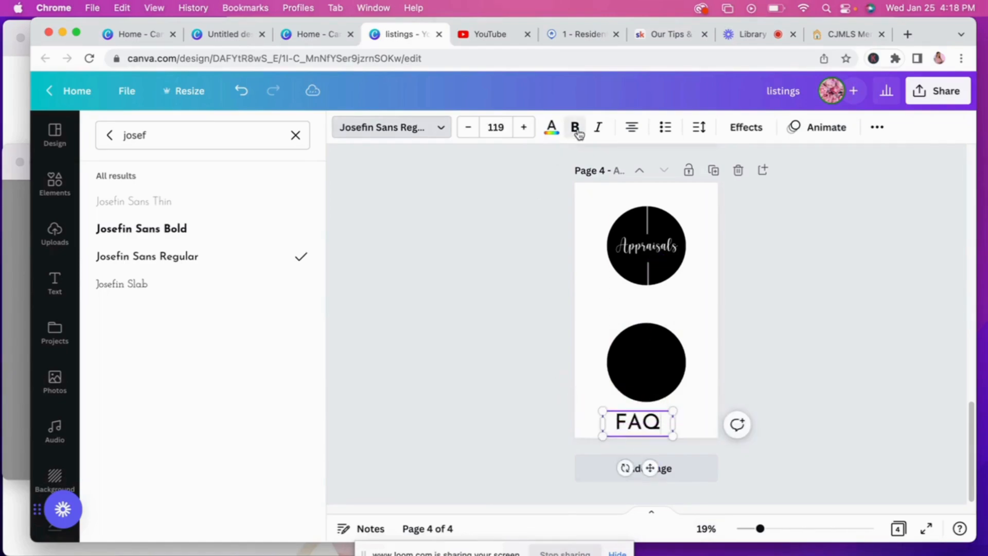
# Make the "FAQ" text bold and white and center it on page 4's lower circle.
pyautogui.click(551, 127)
pyautogui.click(183, 199)
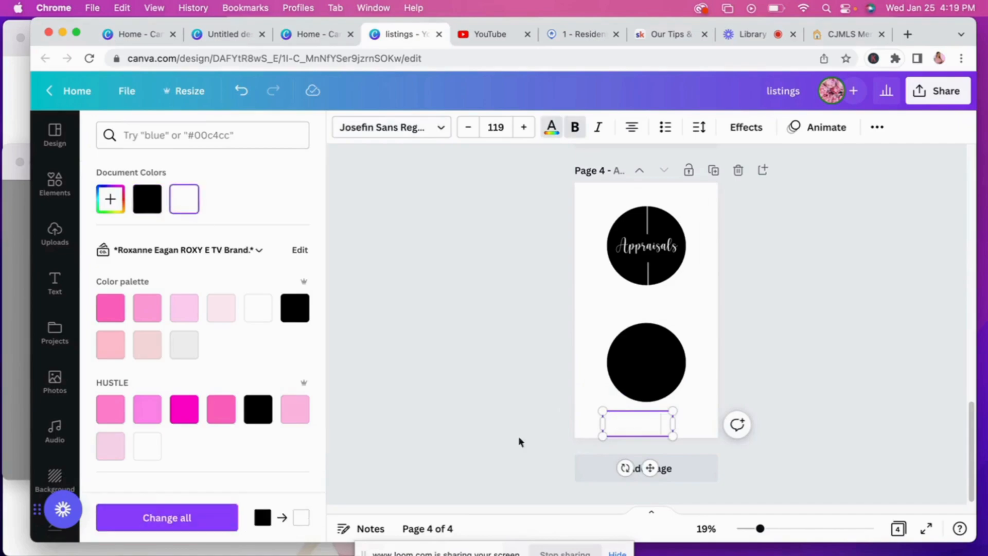
pyautogui.moveTo(651, 467); pyautogui.dragTo(658, 406)
# Search the elements for "QUESTION MARK" and add the white question mark graphic with a black outline to page 4.
pyautogui.click(48, 202)
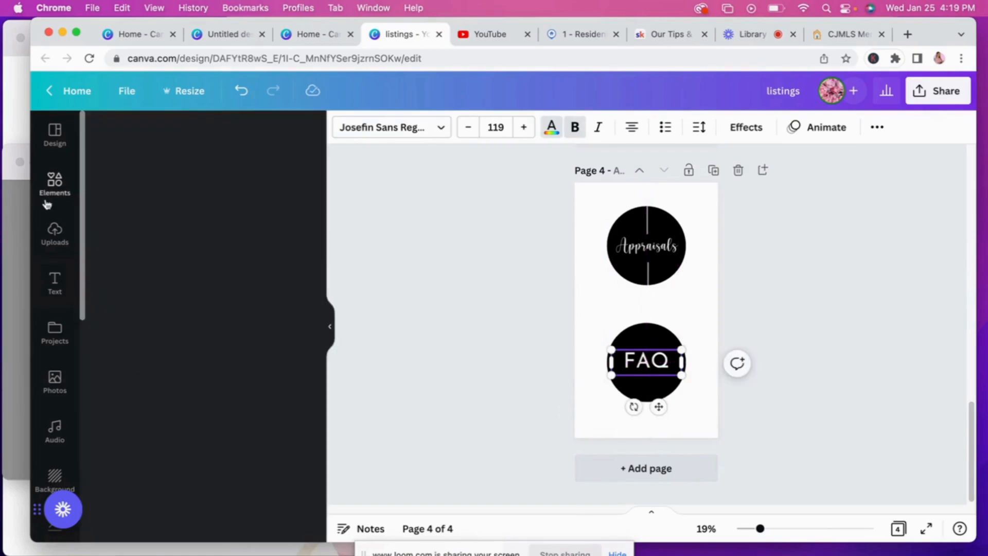
pyautogui.click(230, 141)
pyautogui.write('Q')
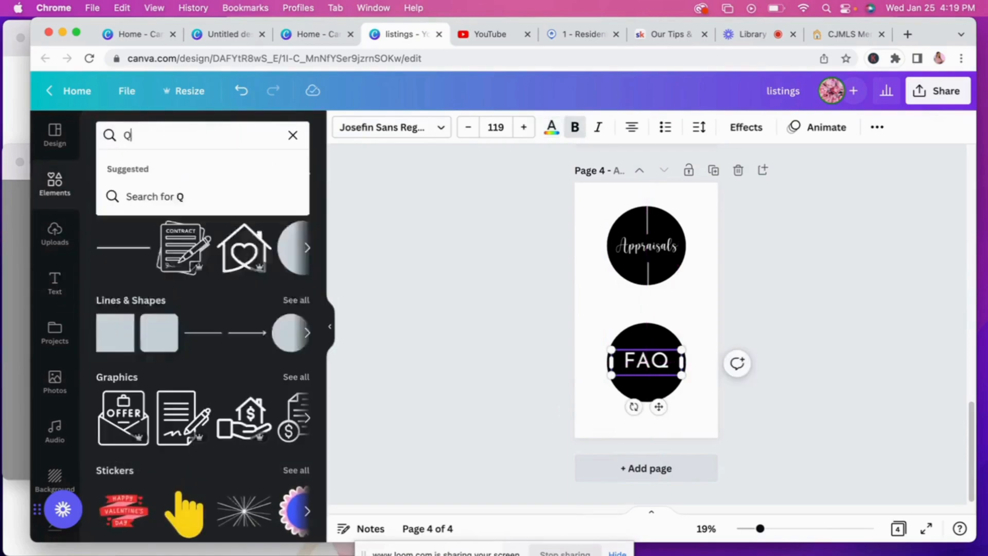
pyautogui.write('UESTIONS')
pyautogui.press('BackSpace')
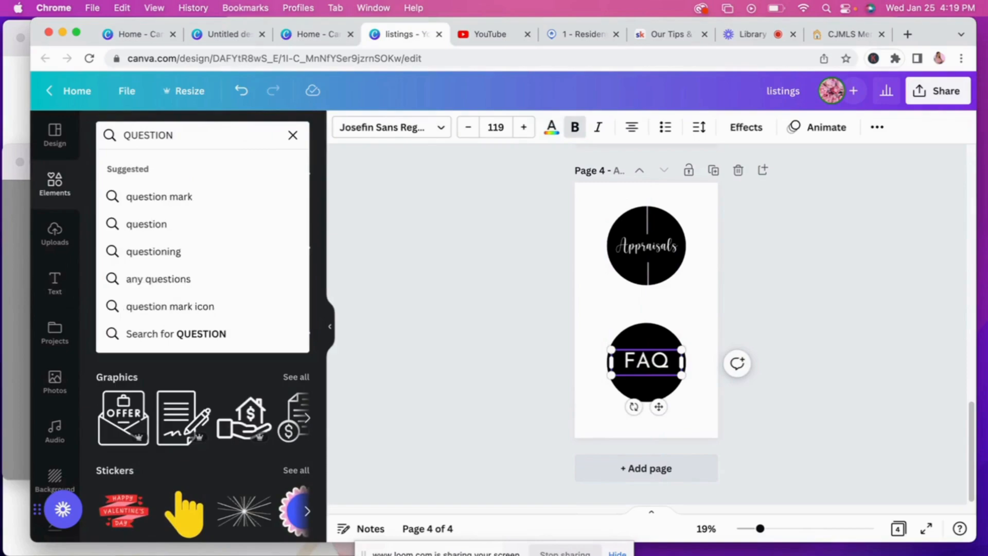
pyautogui.write('MARK')
pyautogui.press('Return')
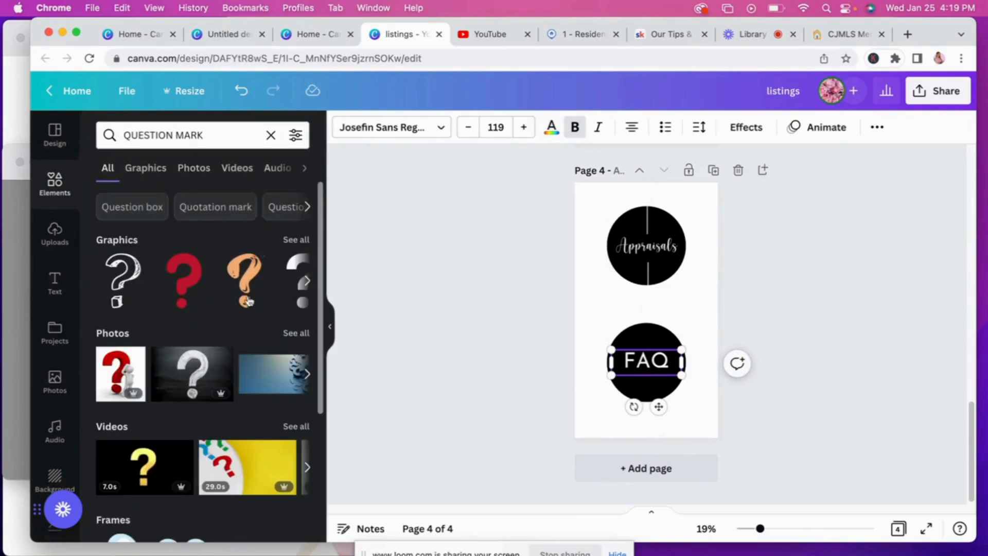
pyautogui.click(307, 281)
pyautogui.click(181, 281)
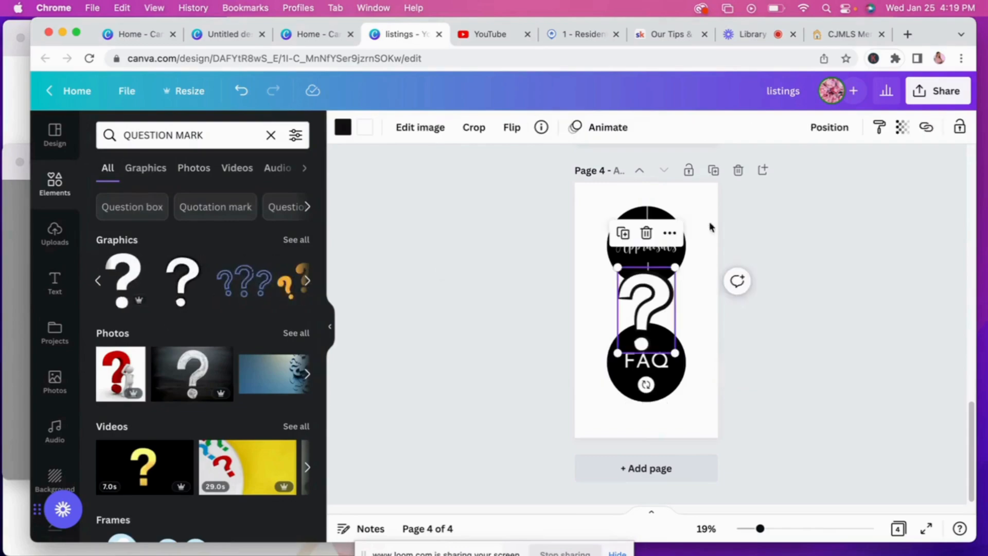
# Shrink the question mark graphic and change its black outline color to white.
pyautogui.moveTo(676, 263); pyautogui.dragTo(648, 307)
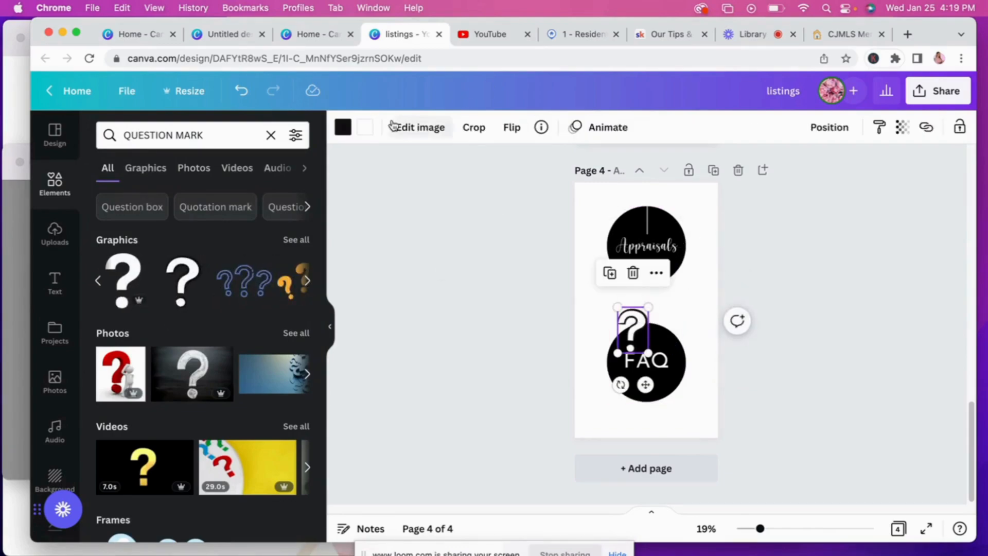
pyautogui.click(351, 133)
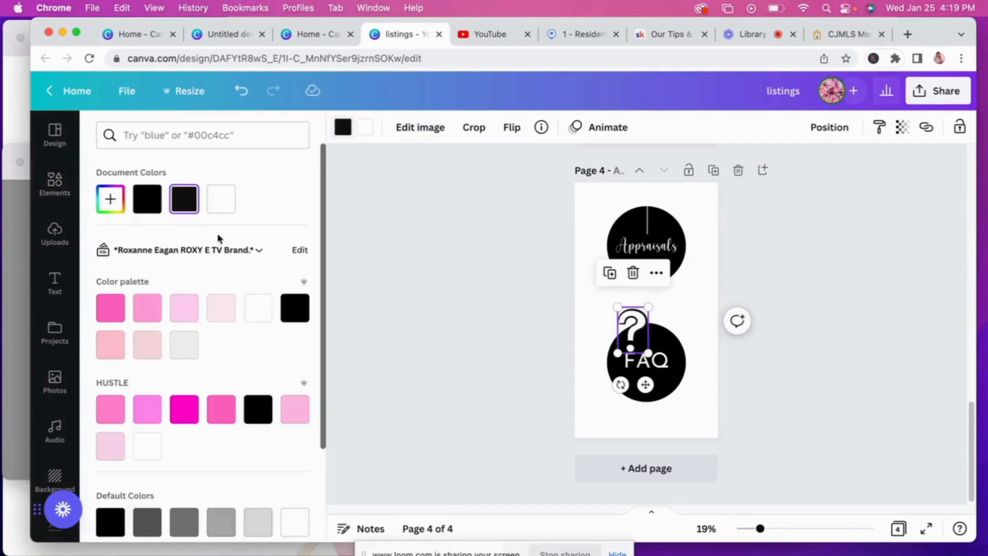
pyautogui.scroll(-3, 216, 417)
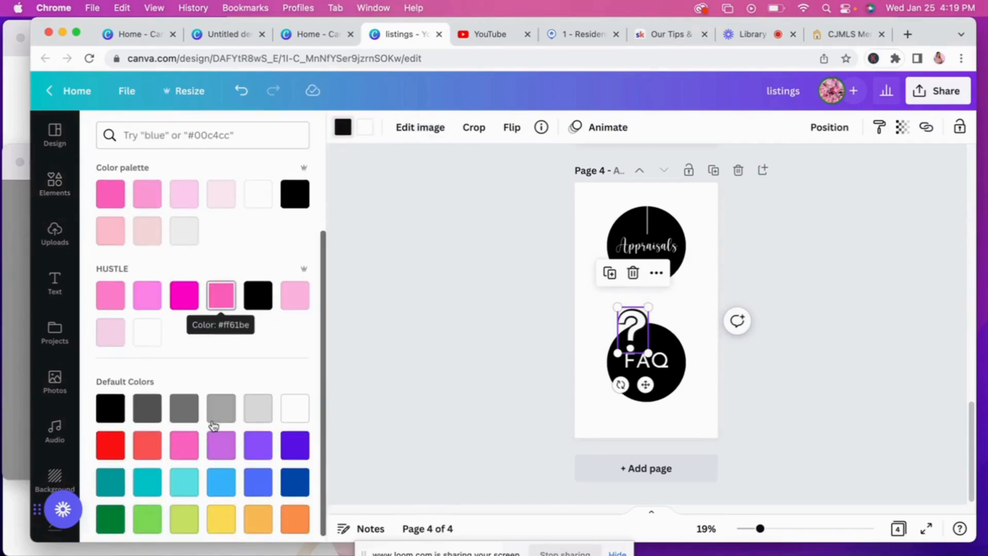
pyautogui.scroll(3, 213, 425)
pyautogui.scroll(-3, 214, 425)
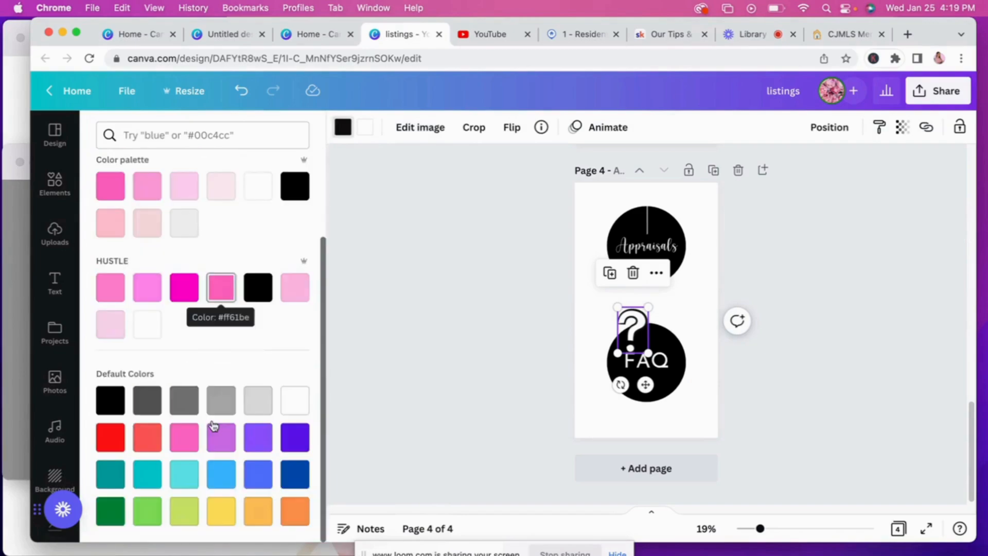
pyautogui.scroll(3, 212, 424)
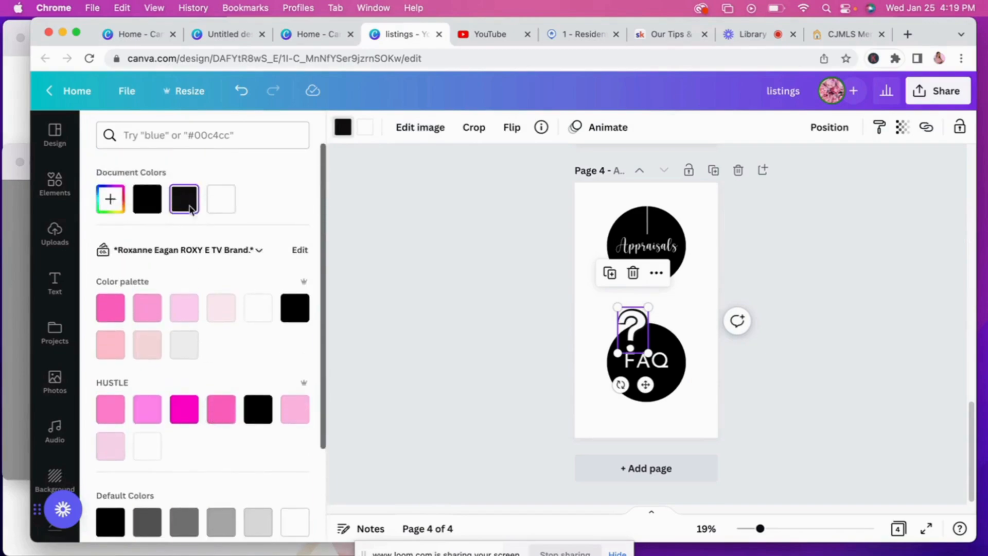
pyautogui.click(192, 208)
pyautogui.click(214, 482)
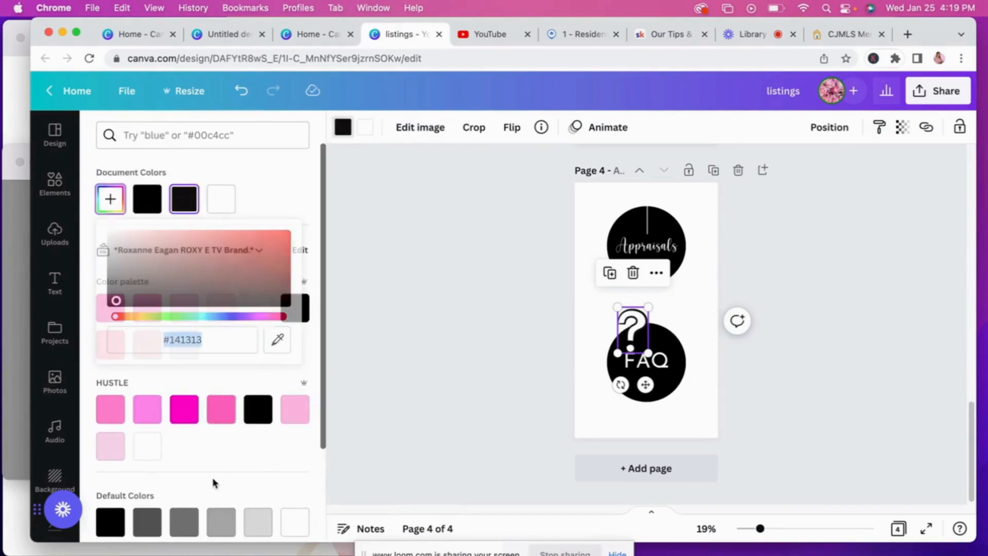
pyautogui.click(345, 131)
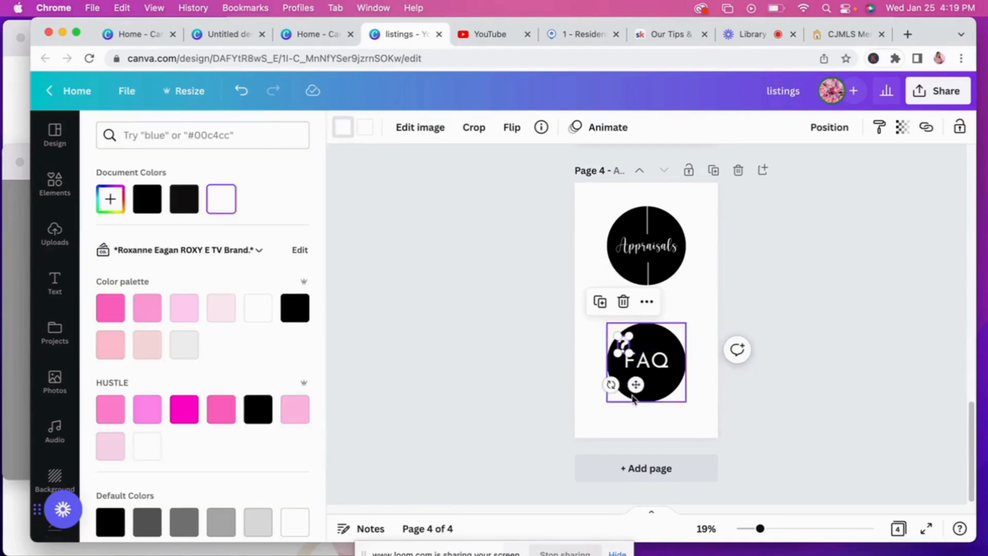
# Position the question mark above "FAQ" in the lower circle and place a smaller copy at the text's upper right.
pyautogui.moveTo(635, 383)
pyautogui.mouseDown()
pyautogui.moveTo(655, 372)
pyautogui.moveTo(676, 393)
pyautogui.moveTo(657, 419)
pyautogui.moveTo(645, 373)
pyautogui.mouseUp()
pyautogui.click(624, 334)
pyautogui.click(643, 381)
pyautogui.moveTo(659, 415); pyautogui.dragTo(676, 391)
pyautogui.moveTo(676, 389); pyautogui.dragTo(673, 387)
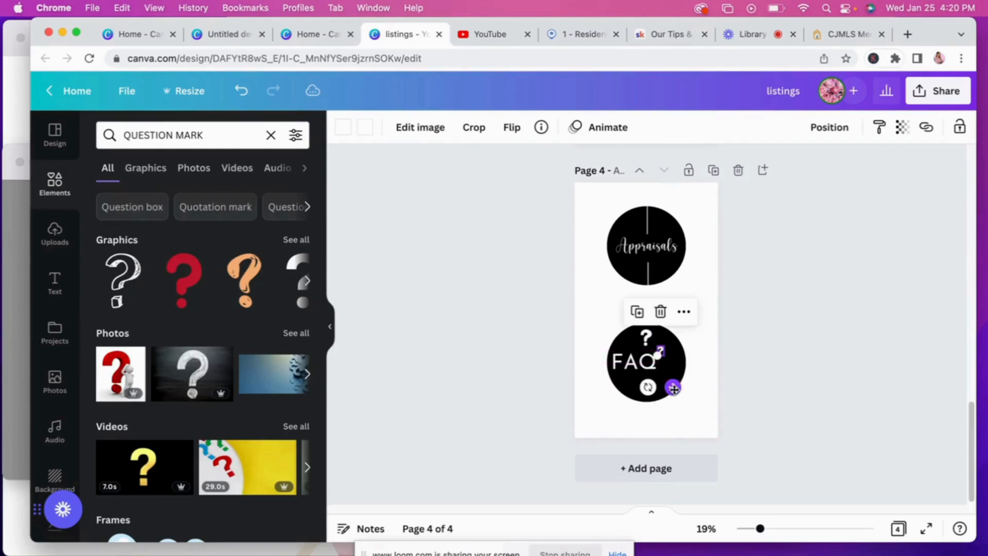
# Duplicate the small question mark twice and scatter the copies beside the "Q" of "FAQ".
pyautogui.click(639, 314)
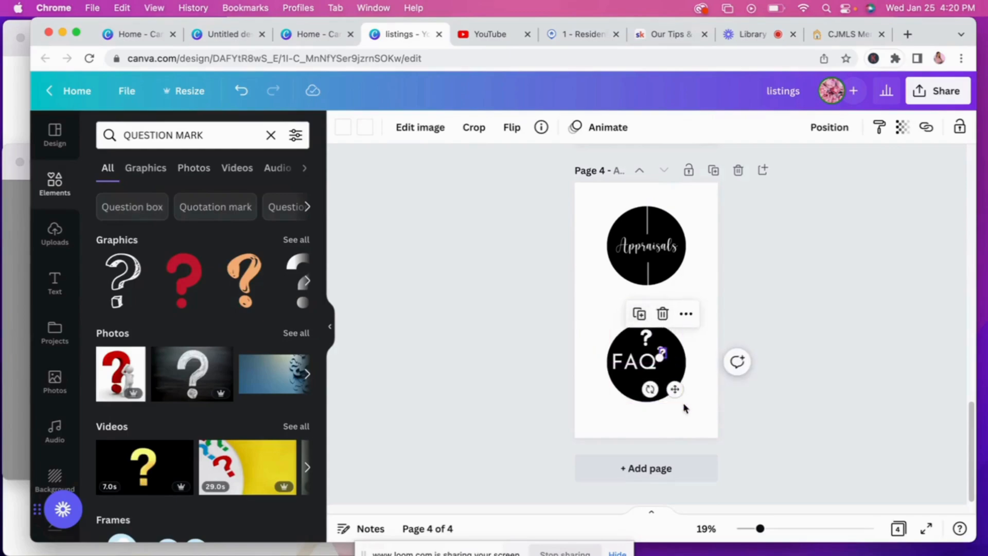
pyautogui.moveTo(681, 390)
pyautogui.mouseDown()
pyautogui.moveTo(693, 402)
pyautogui.moveTo(679, 408)
pyautogui.mouseUp()
pyautogui.click(650, 317)
# Delete the larger question mark above "FAQ" and nudge the small question mark farthest from the text.
pyautogui.click(646, 337)
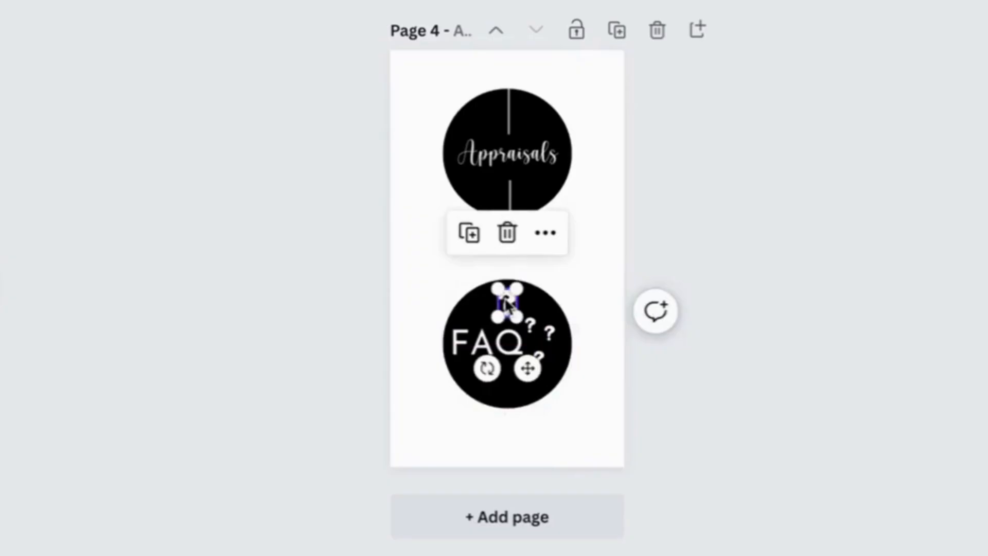
pyautogui.press('Delete')
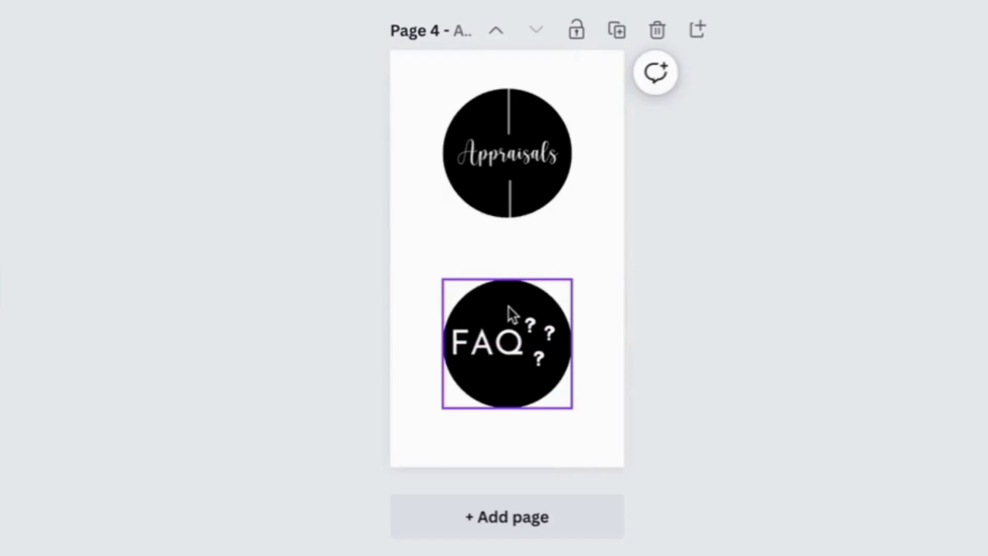
pyautogui.click(547, 334)
pyautogui.moveTo(548, 332); pyautogui.dragTo(550, 334)
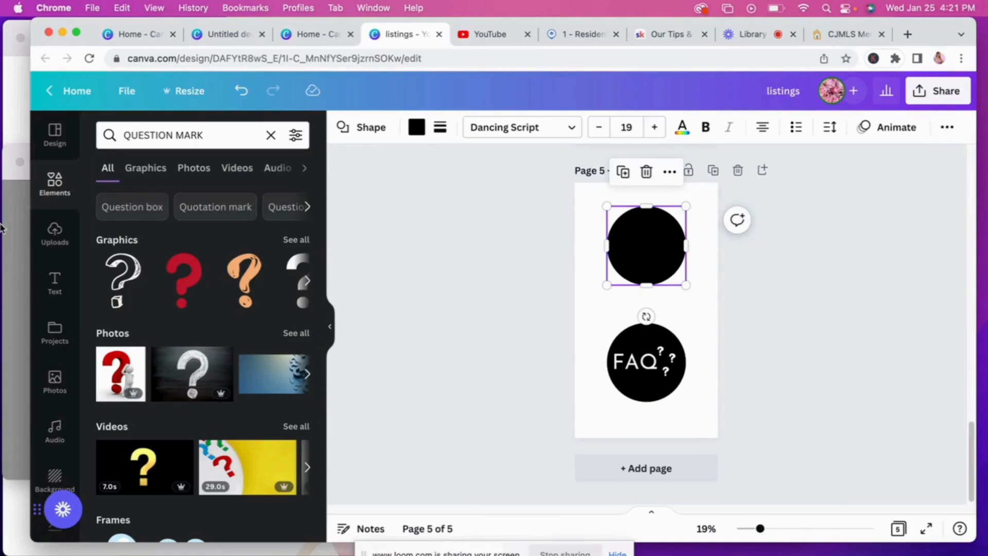
# Add body text reading "For" on page 5, enlarge it to size 89.5, and set its font to Josefin Sans Regular.
pyautogui.click(60, 290)
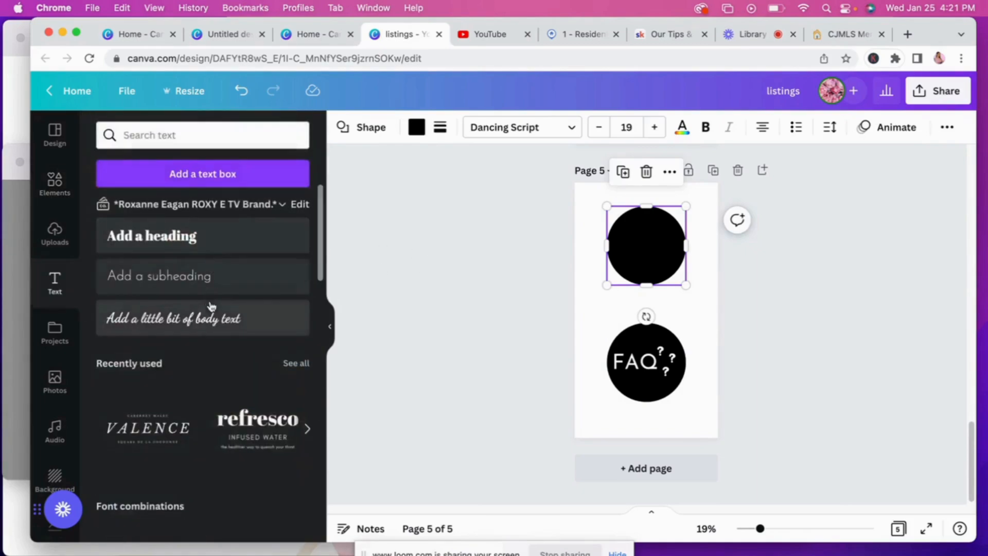
pyautogui.click(214, 326)
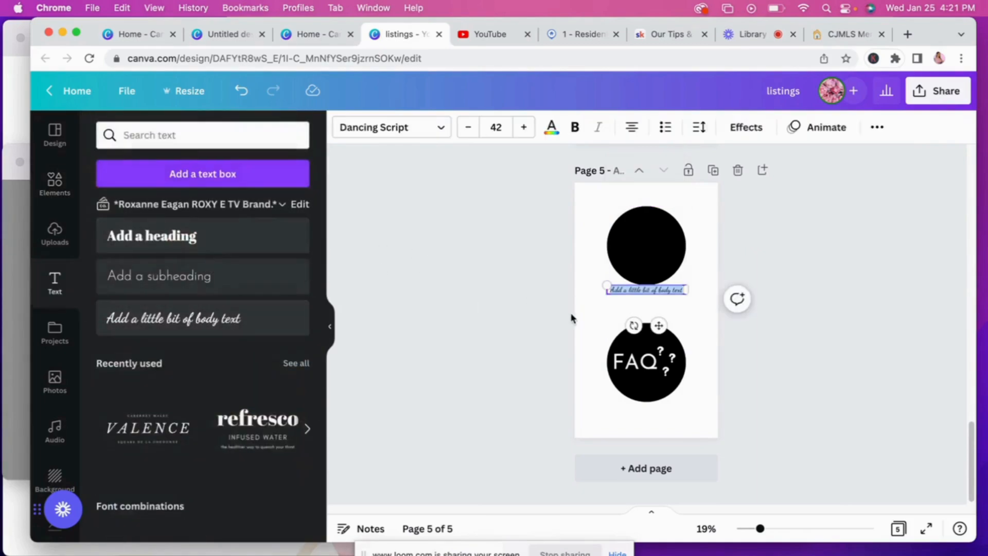
pyautogui.write('Fav')
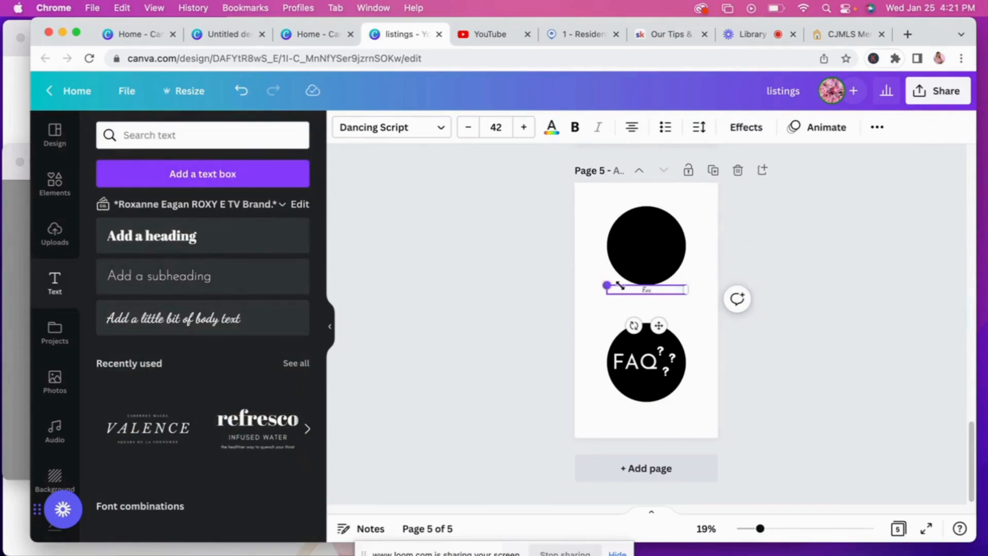
pyautogui.moveTo(685, 291); pyautogui.dragTo(575, 266)
pyautogui.click(439, 129)
pyautogui.click(134, 256)
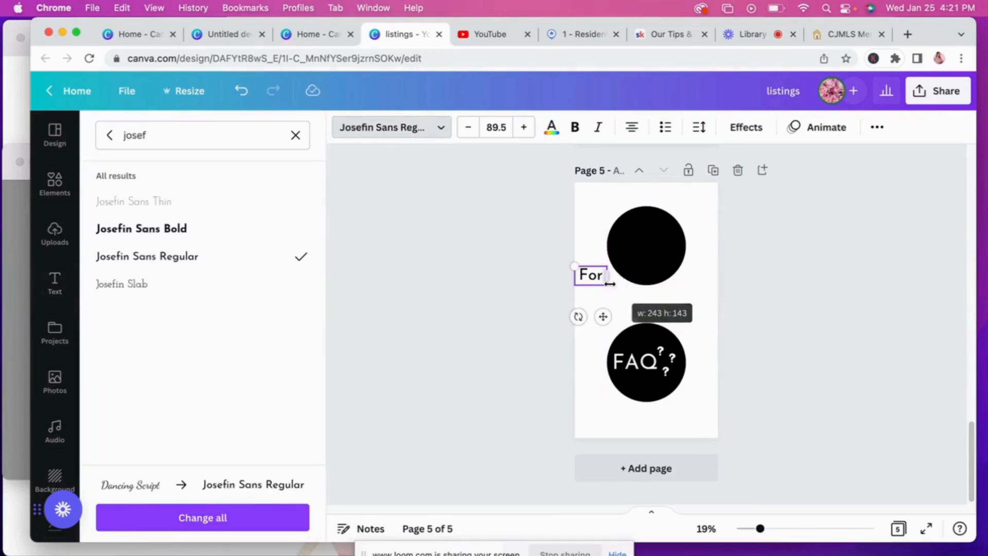
# Move the "For" text onto page 5's upper circle, color it white, and enlarge it to size 98.8.
pyautogui.moveTo(603, 316); pyautogui.dragTo(649, 286)
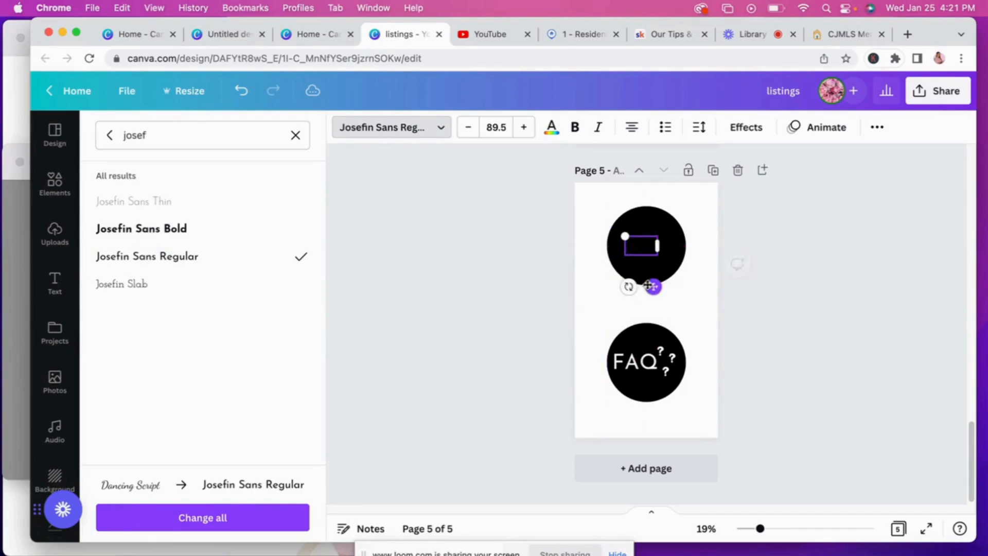
pyautogui.click(551, 127)
pyautogui.click(258, 308)
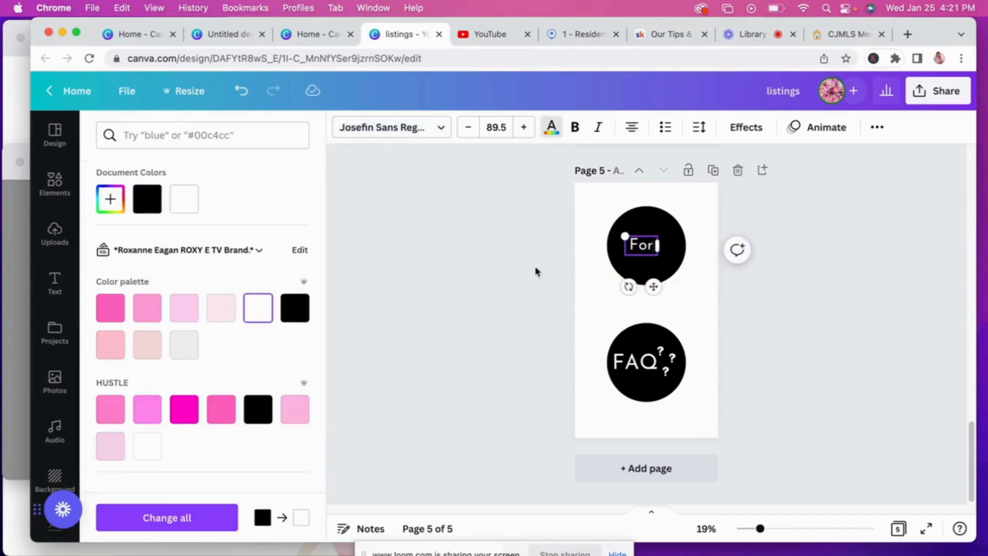
pyautogui.moveTo(623, 235); pyautogui.dragTo(621, 233)
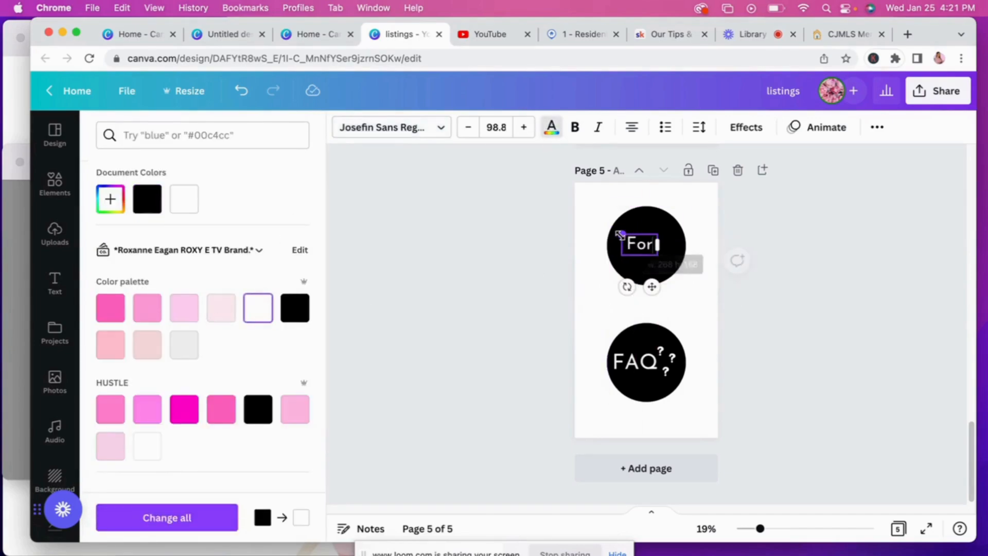
# Change the "For" text's font to hello honey Regular.
pyautogui.click(447, 131)
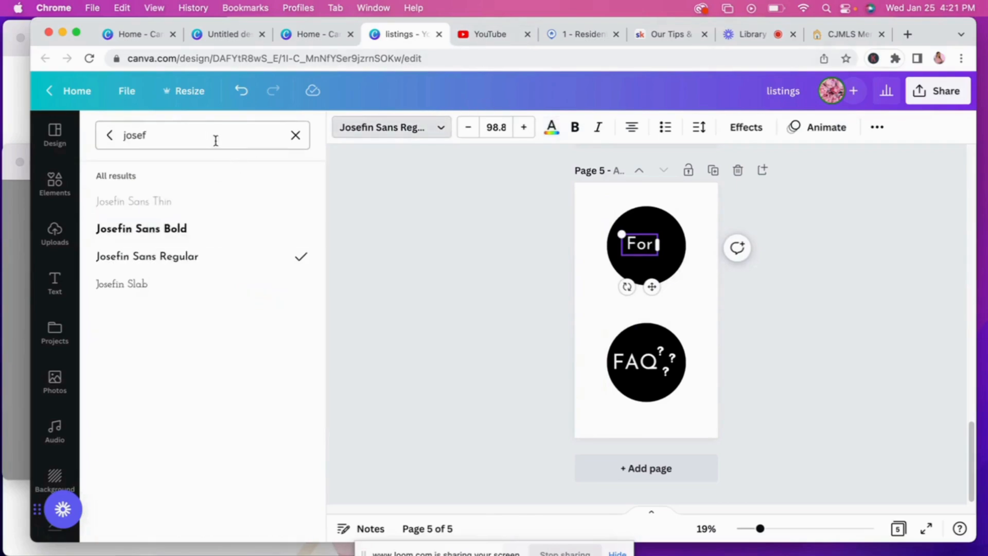
pyautogui.click(295, 134)
pyautogui.write('hello')
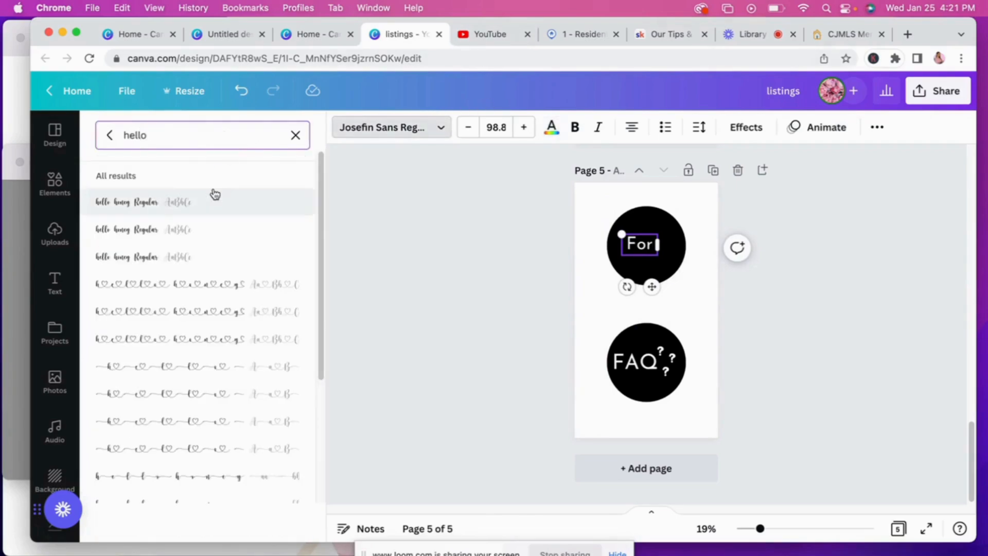
pyautogui.click(213, 198)
# Enlarge the "For" text to size 159 and position it in the upper left part of the upper circle.
pyautogui.moveTo(621, 233); pyautogui.dragTo(598, 222)
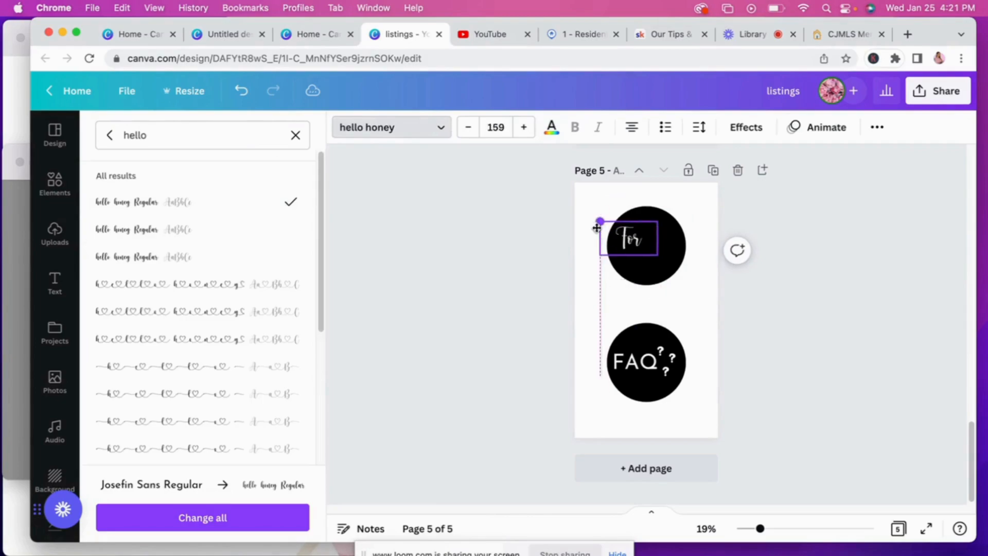
pyautogui.moveTo(640, 284); pyautogui.dragTo(650, 290)
pyautogui.click(638, 273)
pyautogui.click(643, 244)
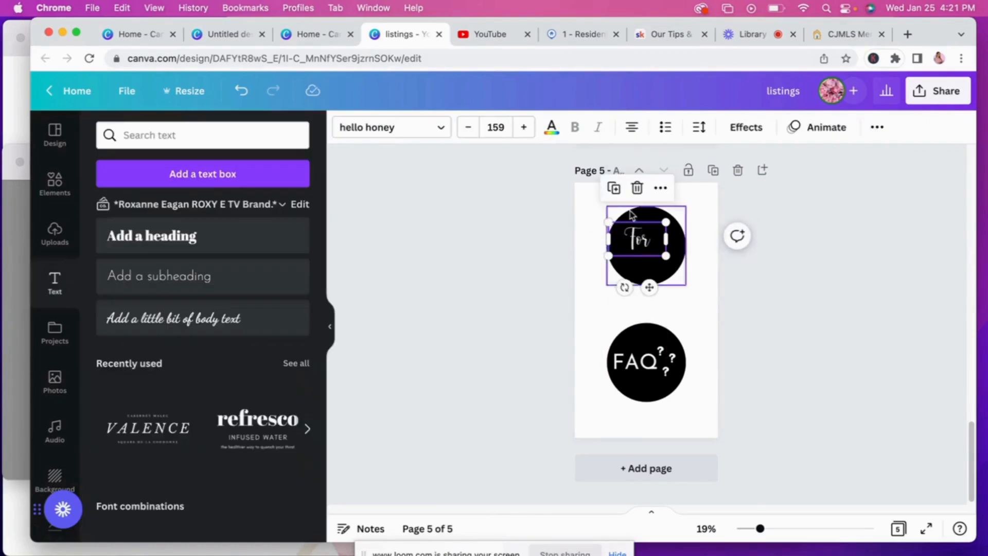
# Duplicate the "For" text, change the copy to "SALE", and widen its box so the word fits on one line.
pyautogui.click(613, 188)
pyautogui.doubleClick(649, 268)
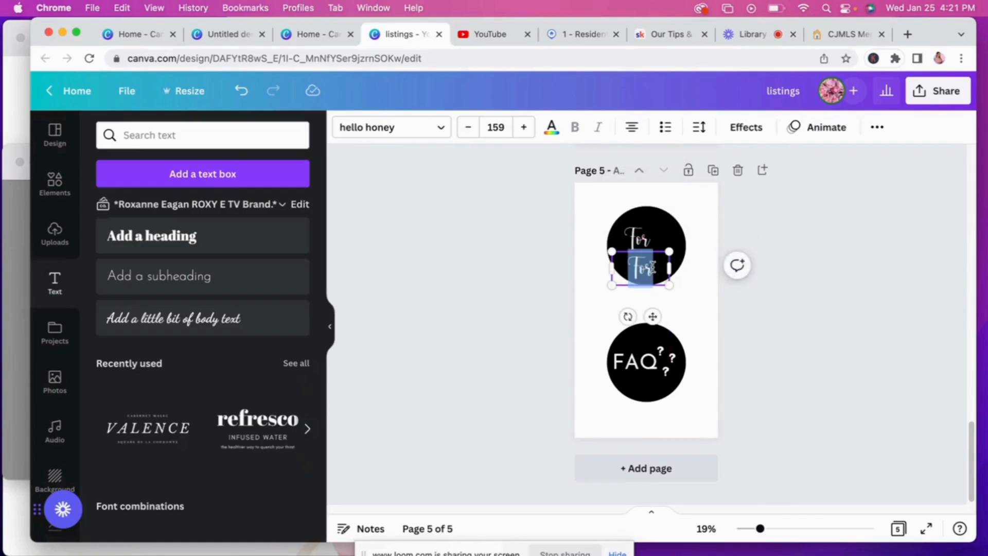
pyautogui.write('SALE')
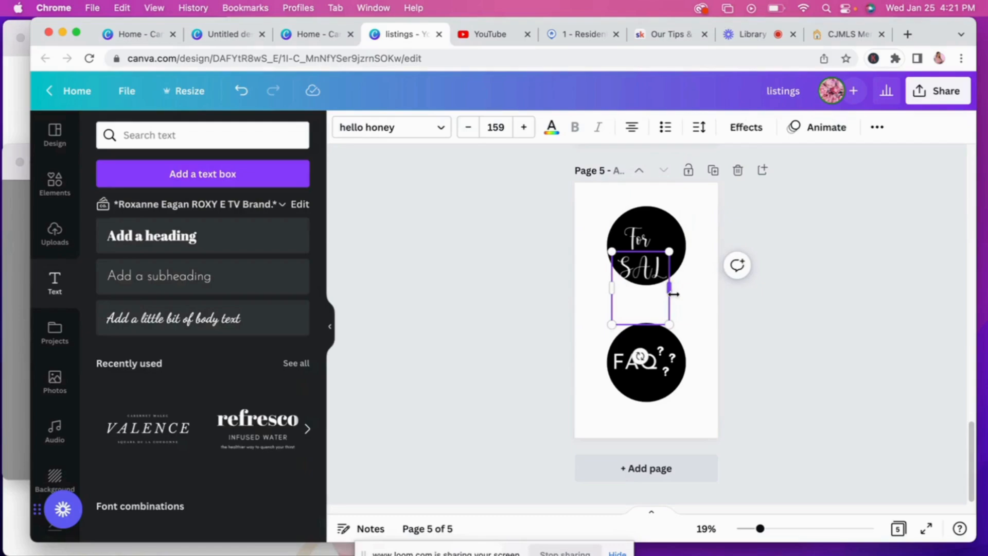
pyautogui.moveTo(673, 294); pyautogui.dragTo(706, 295)
# Set the "SALE" text's font to Josefin Sans Regular and shrink it to fit beneath "For" in the upper circle.
pyautogui.click(391, 128)
pyautogui.click(295, 135)
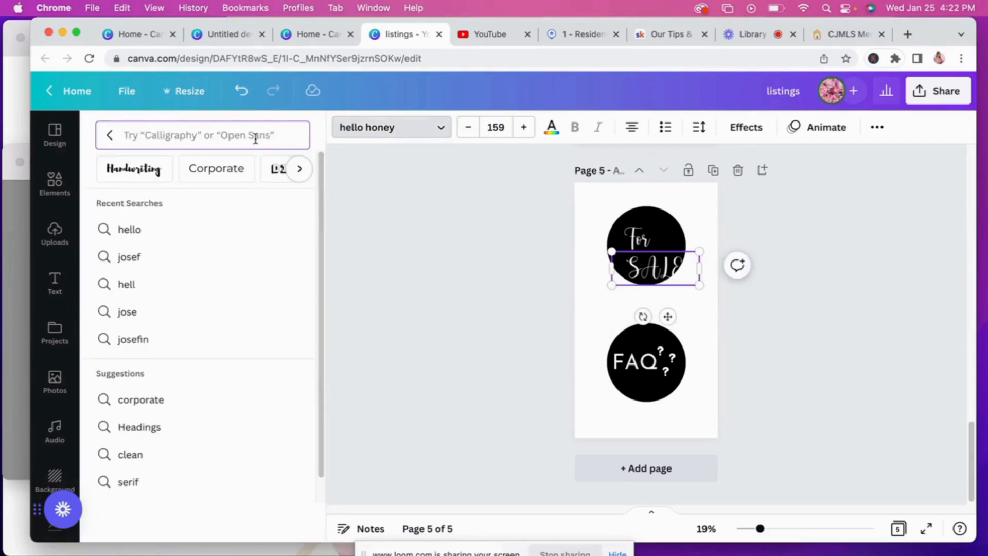
pyautogui.write('JOSE')
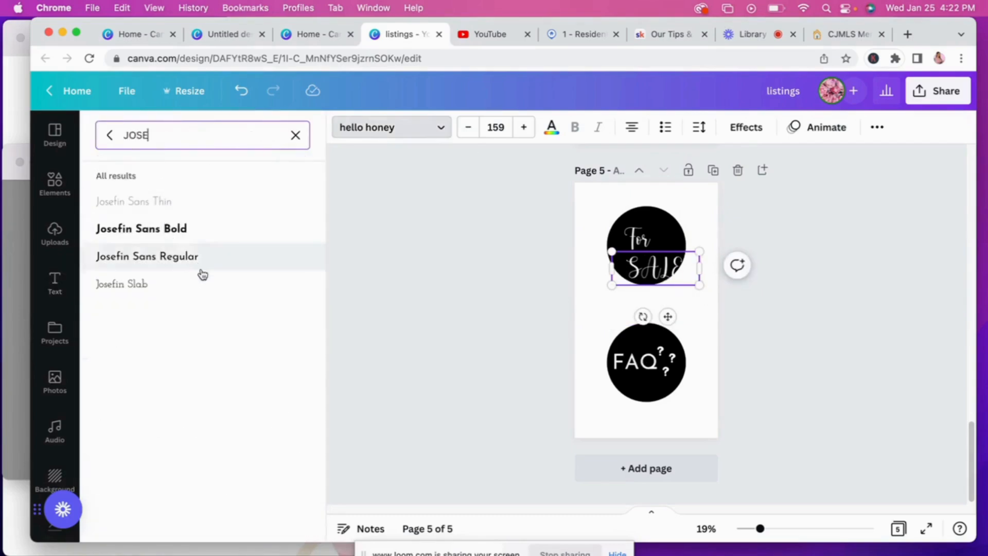
pyautogui.click(200, 257)
pyautogui.moveTo(690, 282); pyautogui.dragTo(650, 304)
# Shift the "SALE" text to the right so it sits diagonally below "For" in the upper circle.
pyautogui.click(629, 243)
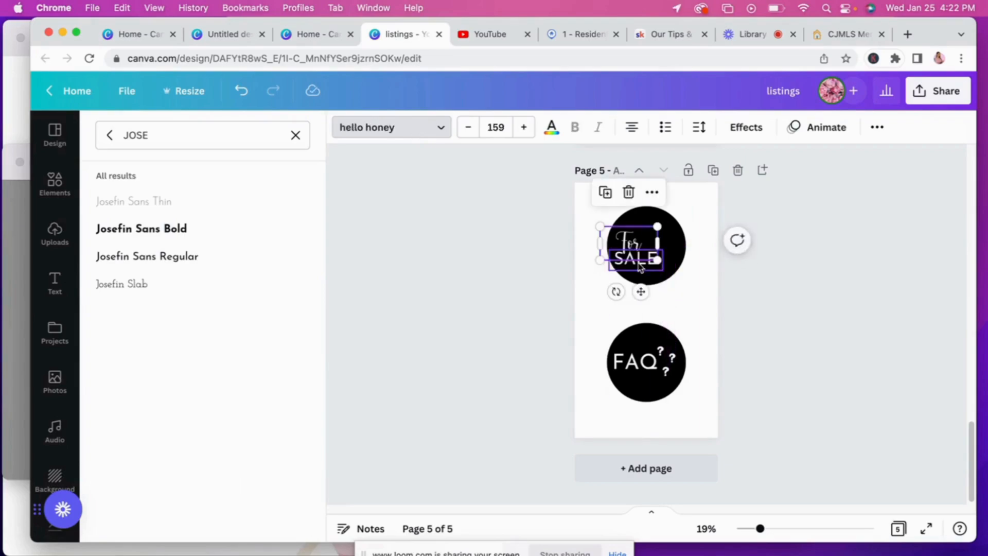
pyautogui.moveTo(642, 263); pyautogui.dragTo(661, 263)
pyautogui.click(687, 308)
# Move the "For" text slightly upward in the upper circle, away from the "SALE" text.
pyautogui.click(634, 246)
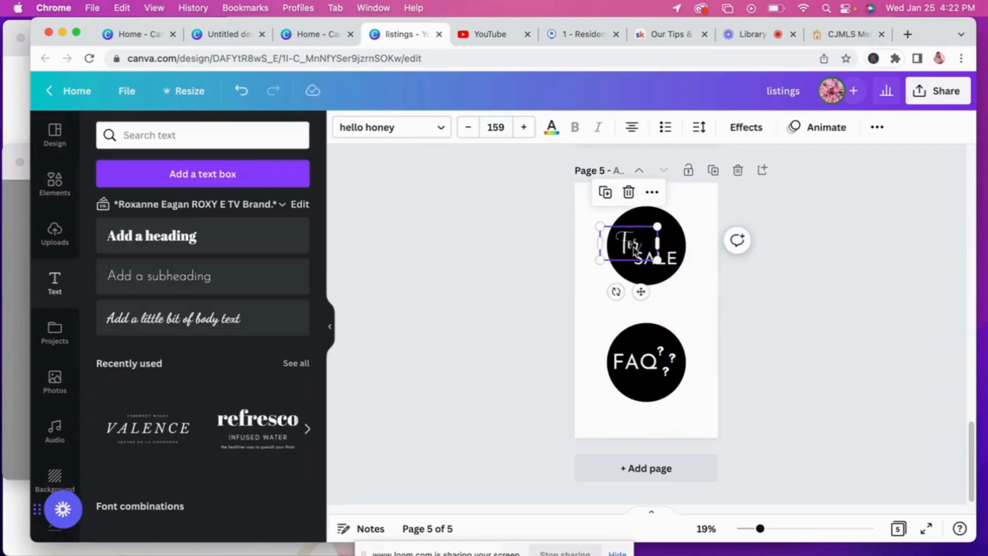
pyautogui.doubleClick(633, 244)
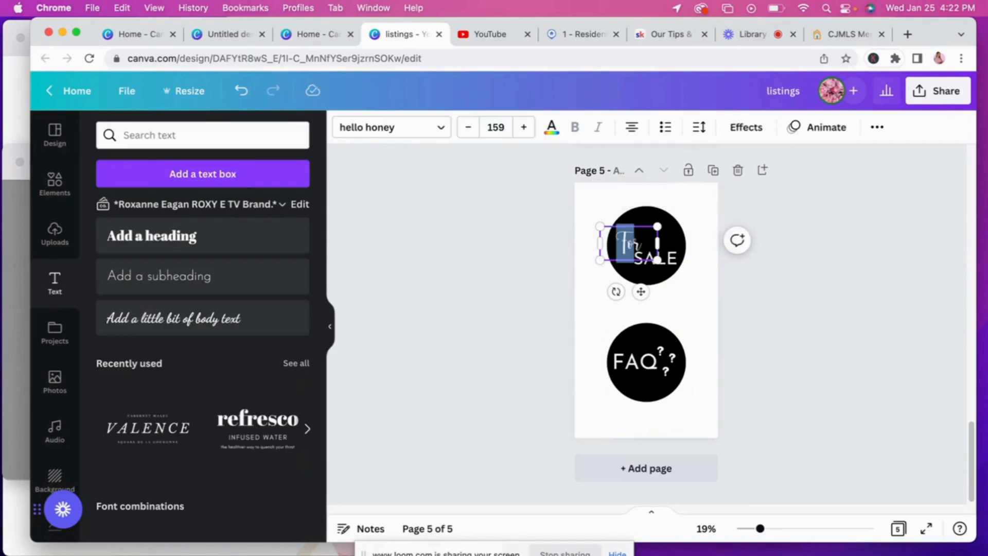
pyautogui.moveTo(640, 292); pyautogui.dragTo(640, 288)
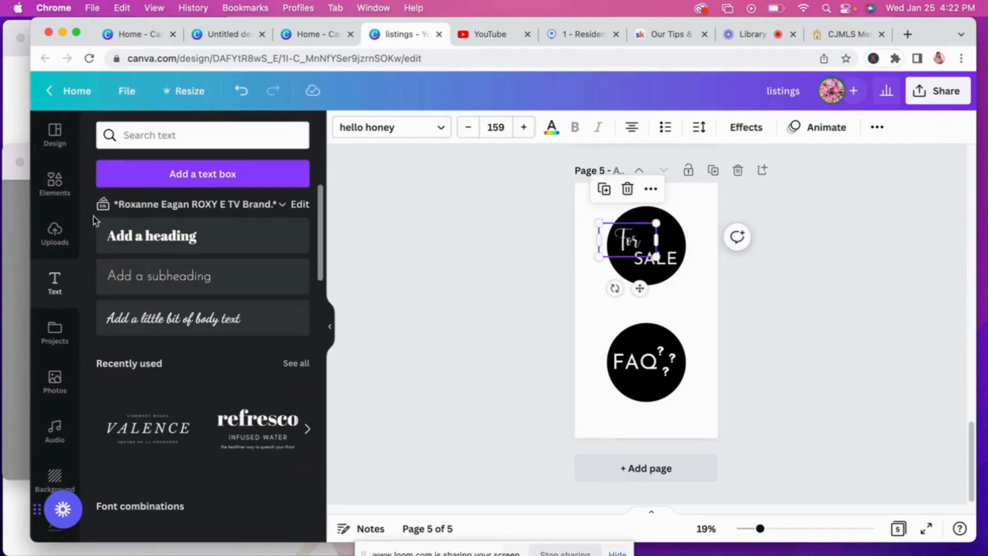
# Search the elements for "LINE" and add the thin straight line graphic to page 5.
pyautogui.click(55, 185)
pyautogui.doubleClick(192, 133)
pyautogui.tripleClick(192, 133)
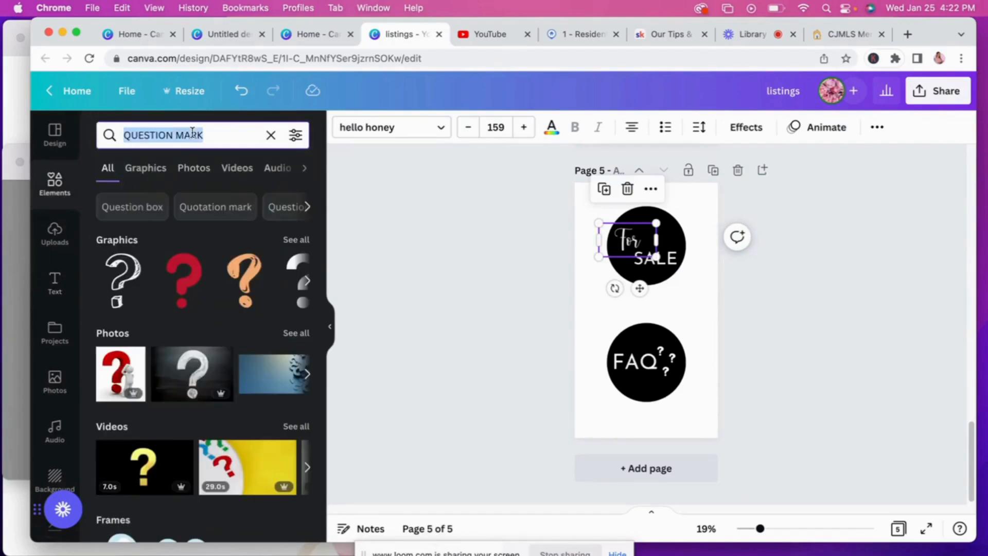
pyautogui.write('LINE')
pyautogui.press('Return')
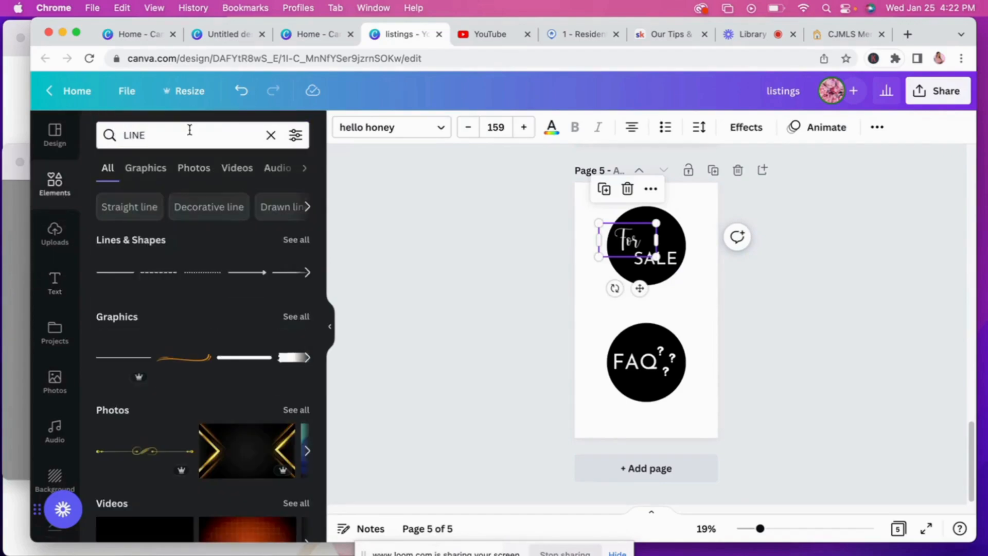
pyautogui.click(145, 360)
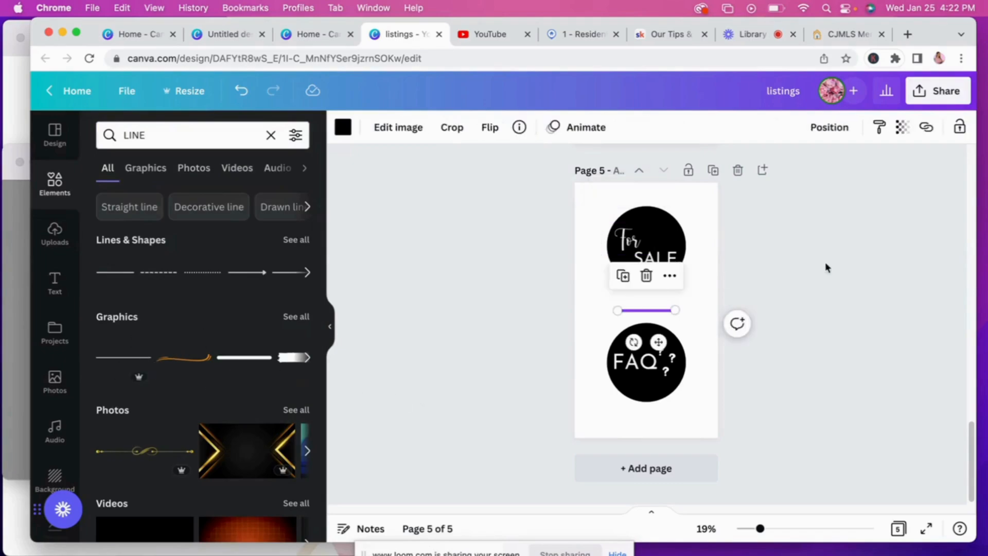
# Place the line just right of "For", extending to the upper circle's edge, and recolor it white.
pyautogui.moveTo(658, 341); pyautogui.dragTo(685, 268)
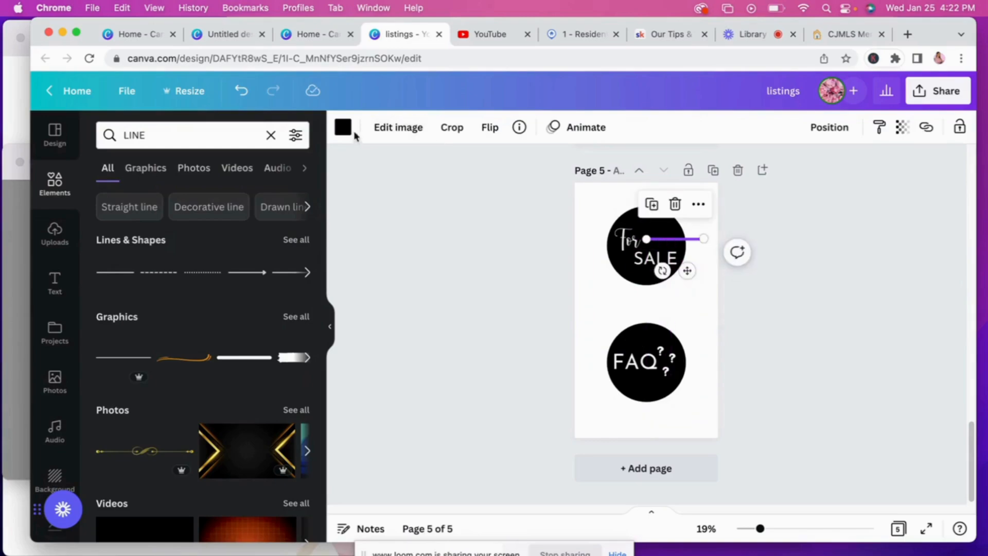
pyautogui.click(343, 127)
pyautogui.click(174, 209)
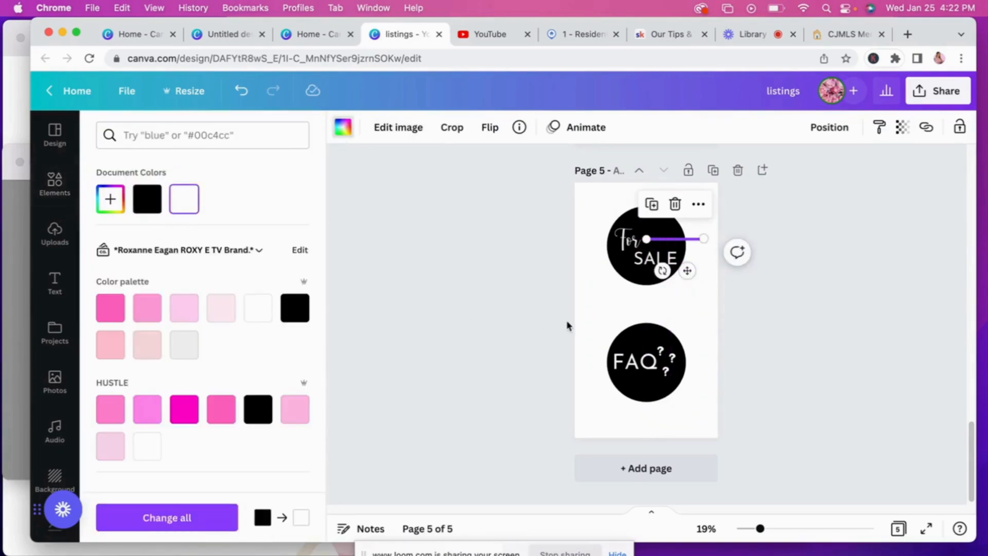
pyautogui.click(606, 321)
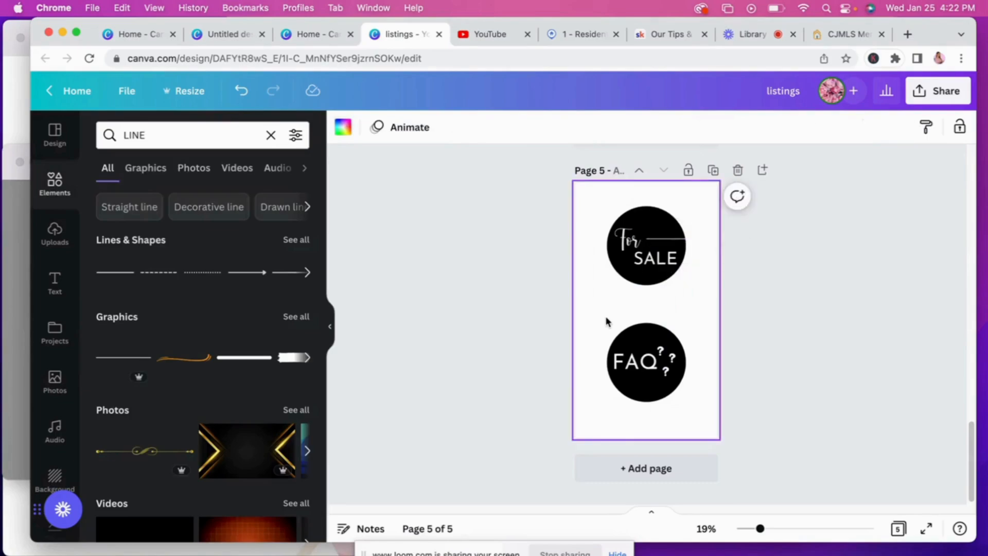
# Nudge the "SALE" text slightly to the right in the upper circle.
pyautogui.click(671, 262)
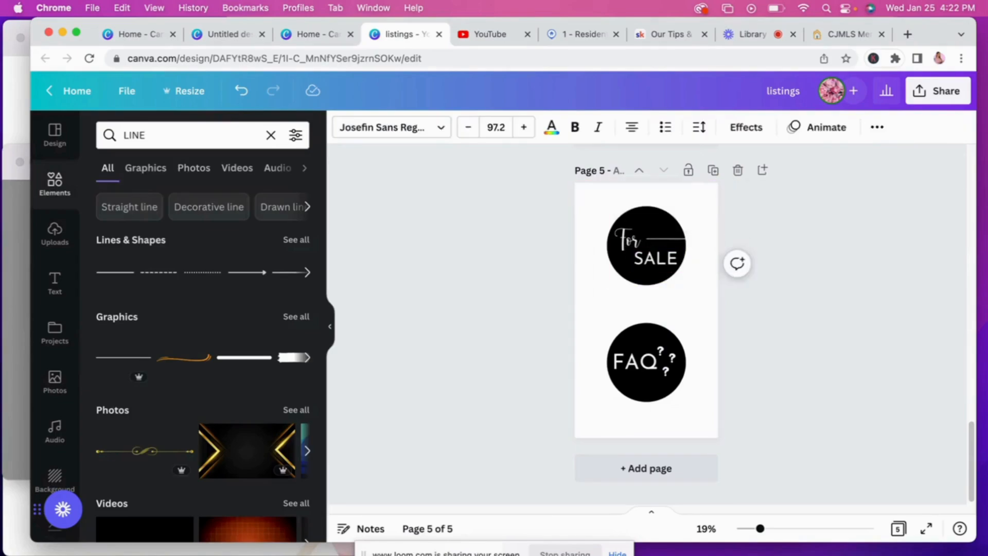
pyautogui.press('Right')
pyautogui.press('Right')
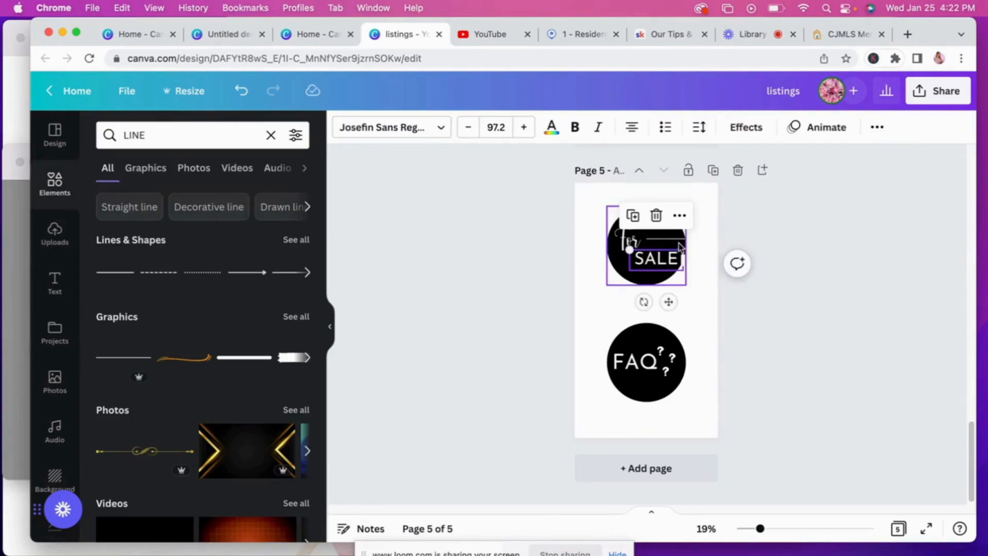
# Duplicate the white line and place the copy left of "SALE", running in from the upper circle's left edge.
pyautogui.click(681, 242)
pyautogui.click(651, 205)
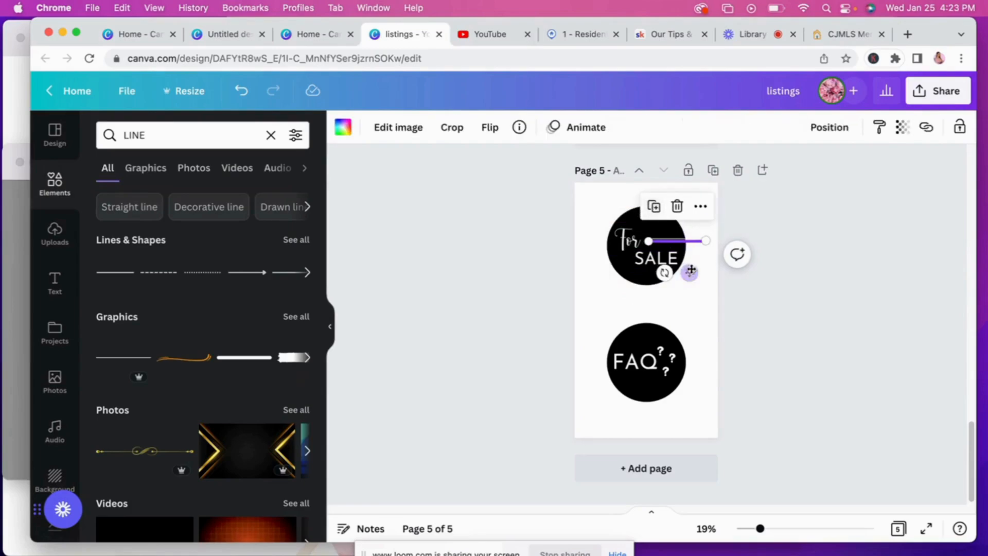
pyautogui.moveTo(688, 270); pyautogui.dragTo(609, 284)
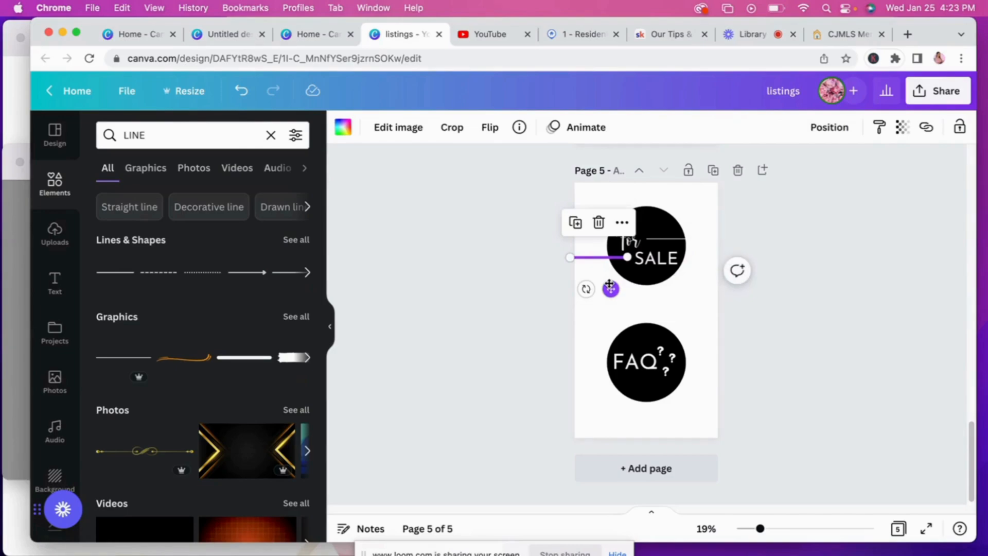
pyautogui.click(608, 342)
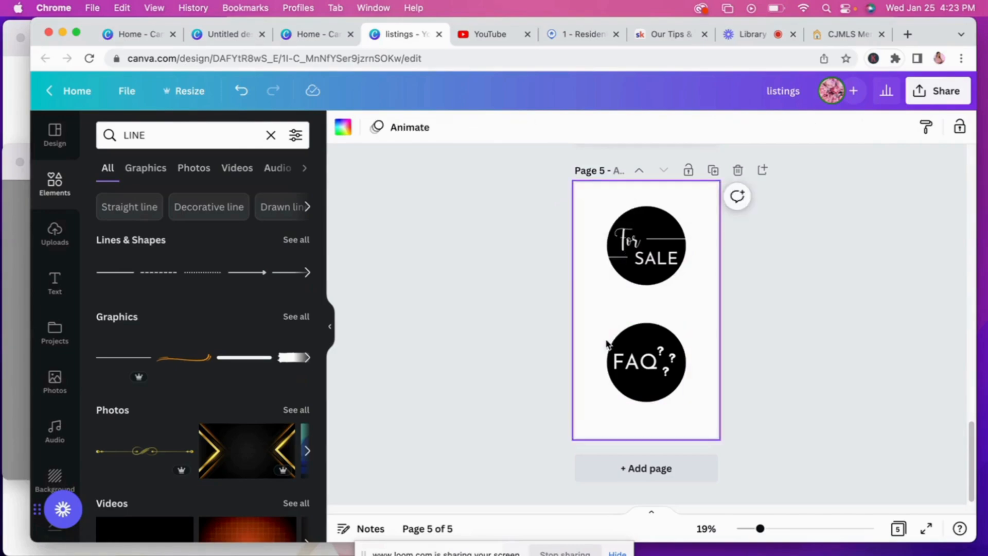
pyautogui.click(612, 260)
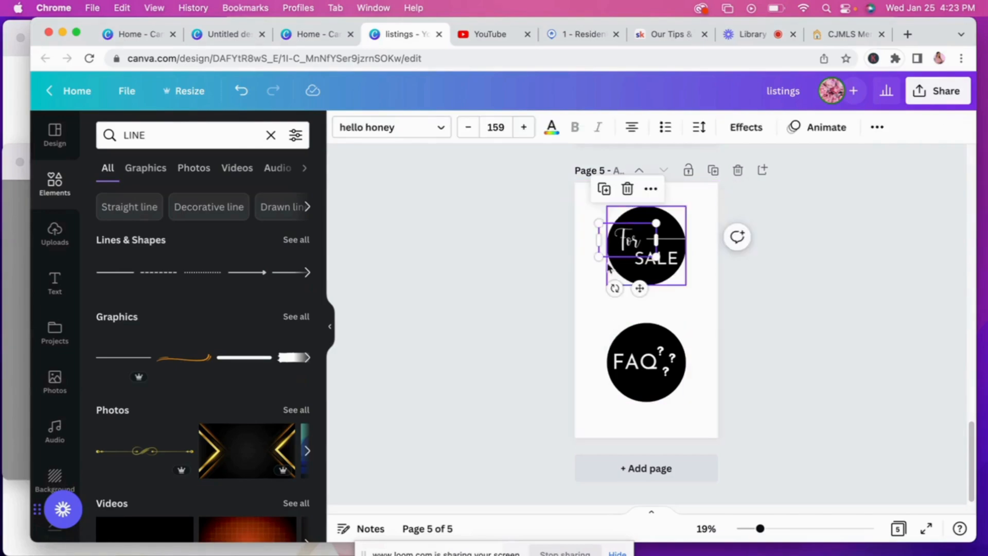
pyautogui.click(591, 286)
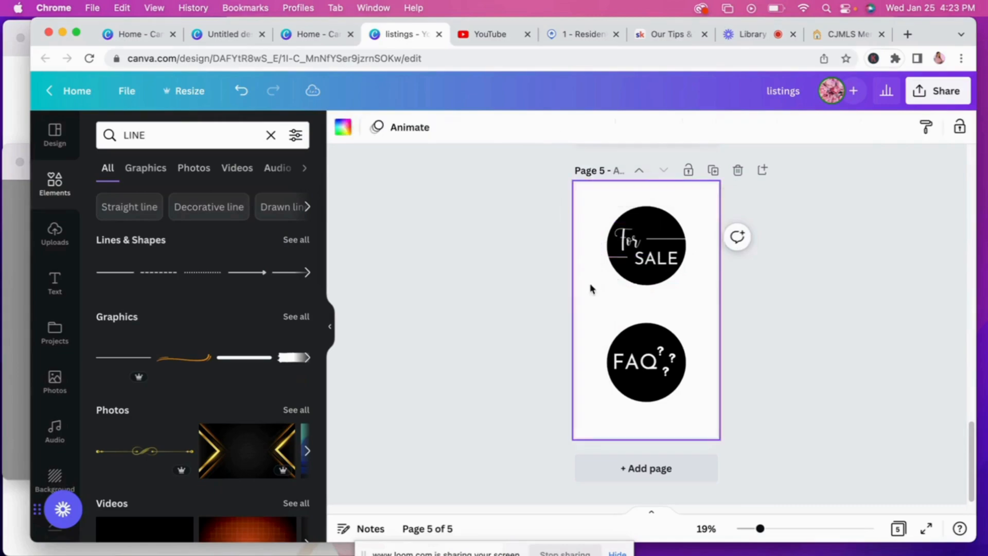
pyautogui.click(619, 260)
# Delete the FAQ text and its question marks from the lower black circle on page 5.
pyautogui.moveTo(759, 530); pyautogui.dragTo(776, 530)
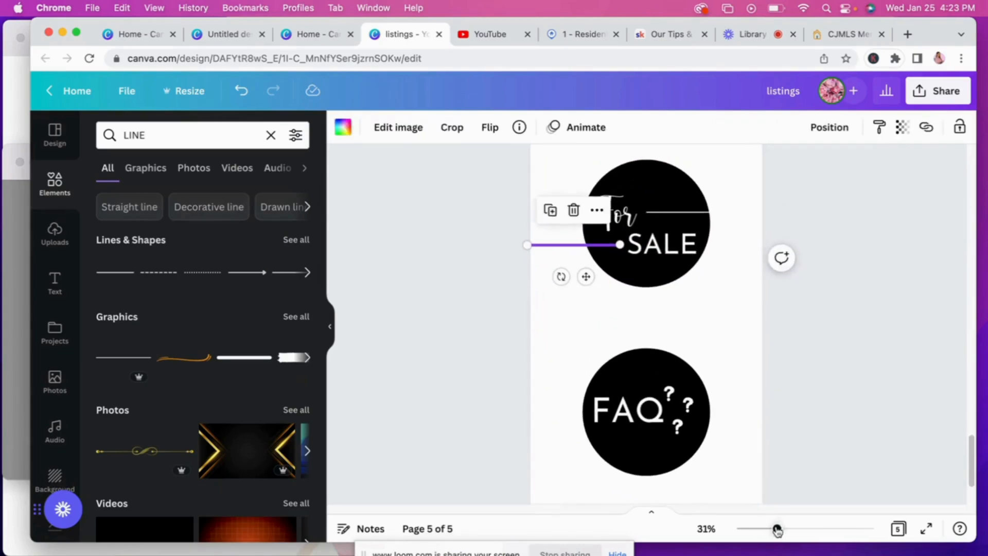
pyautogui.click(793, 385)
pyautogui.click(693, 214)
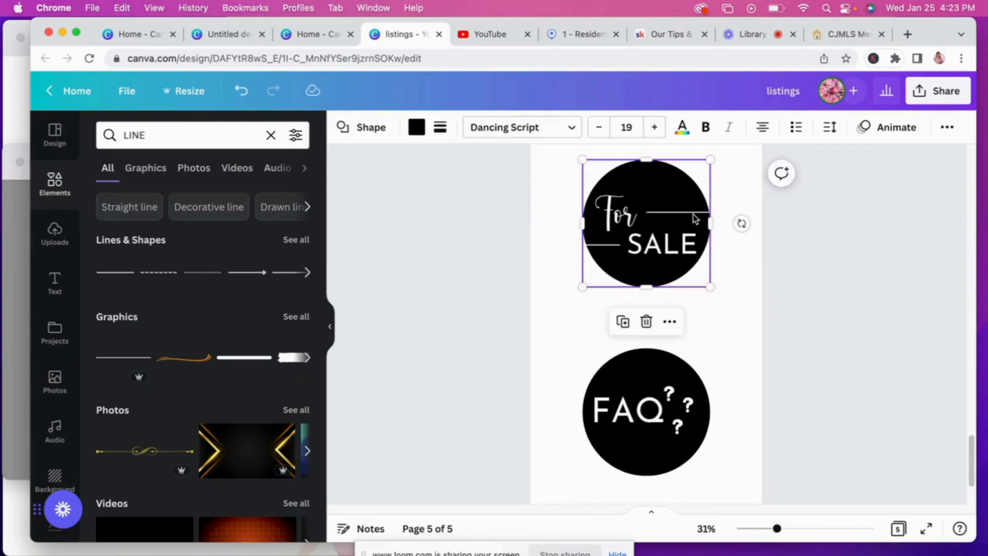
pyautogui.click(729, 408)
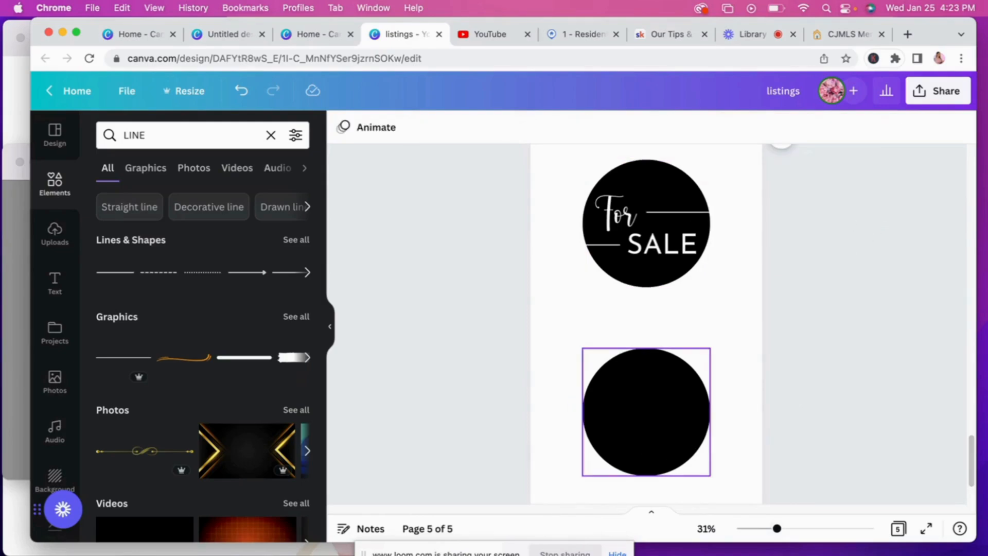
# Add a white heading reading "BTS" in Josefin Sans Regular over the empty lower circle.
pyautogui.click(644, 401)
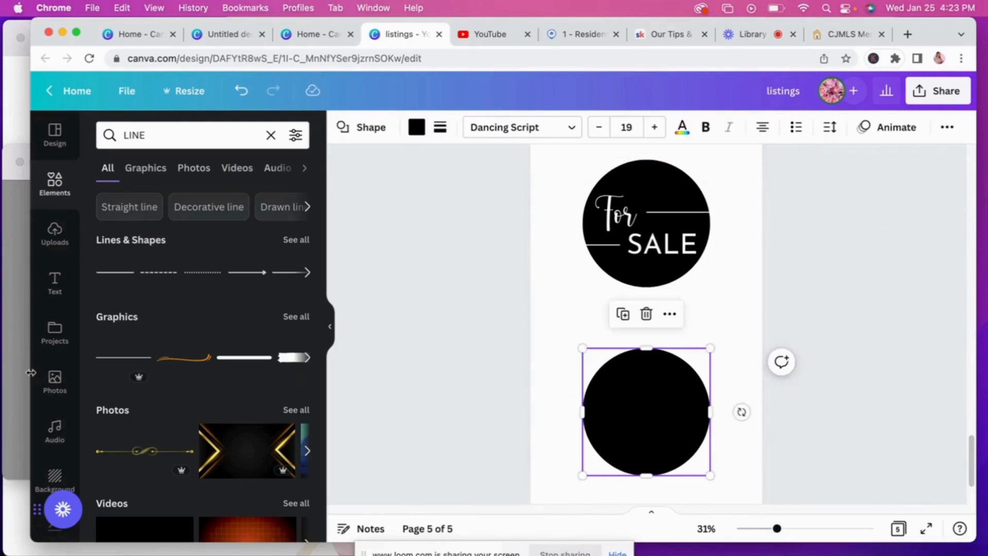
pyautogui.click(56, 284)
pyautogui.click(174, 140)
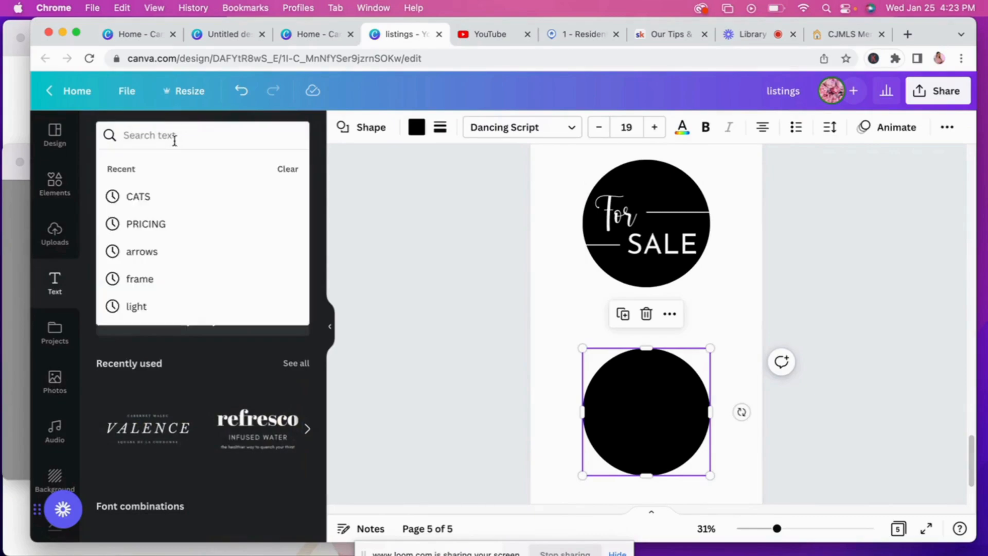
pyautogui.click(225, 375)
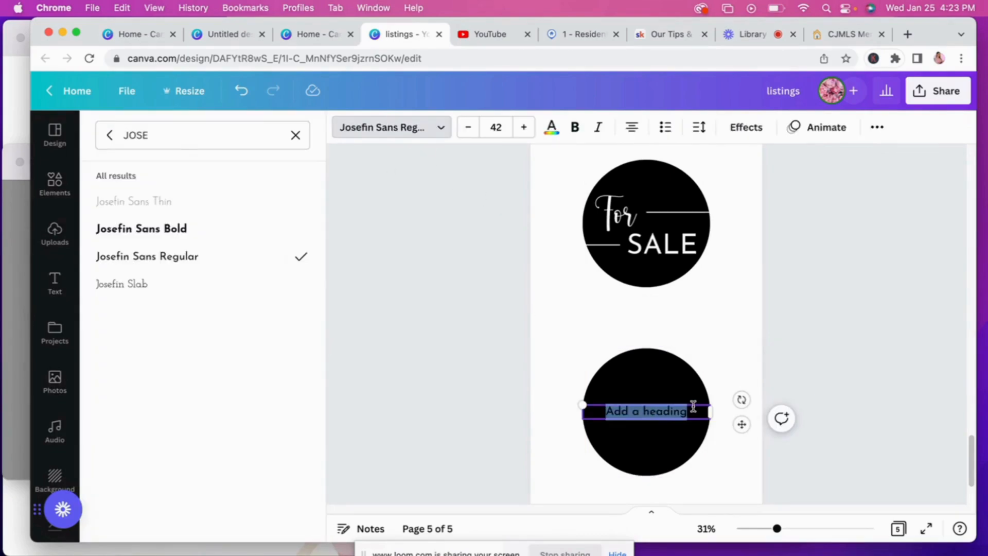
pyautogui.press('BackSpace')
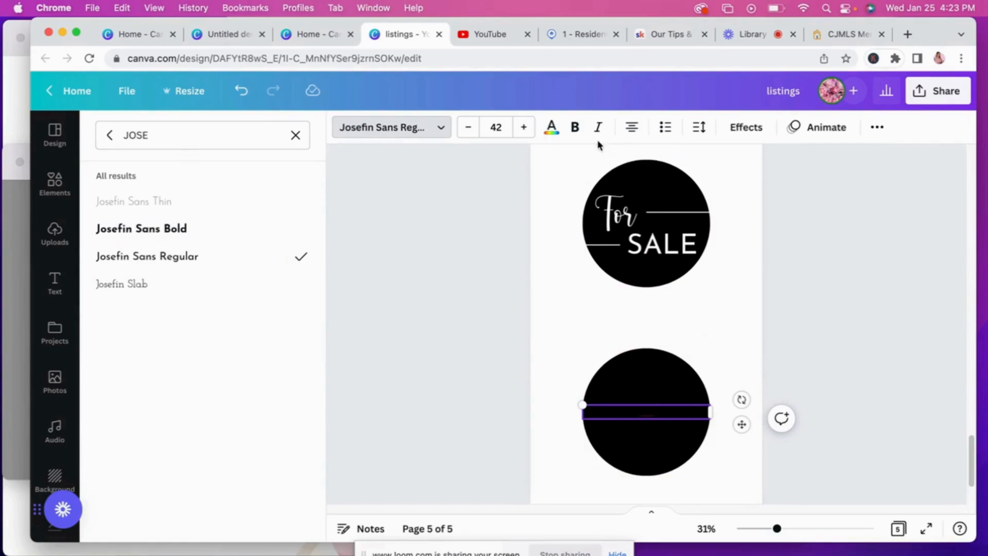
pyautogui.click(551, 128)
pyautogui.write('BTS')
# Enlarge the BTS text to size 120 and centre it in the upper part of the lower circle.
pyautogui.moveTo(583, 403); pyautogui.dragTo(472, 392)
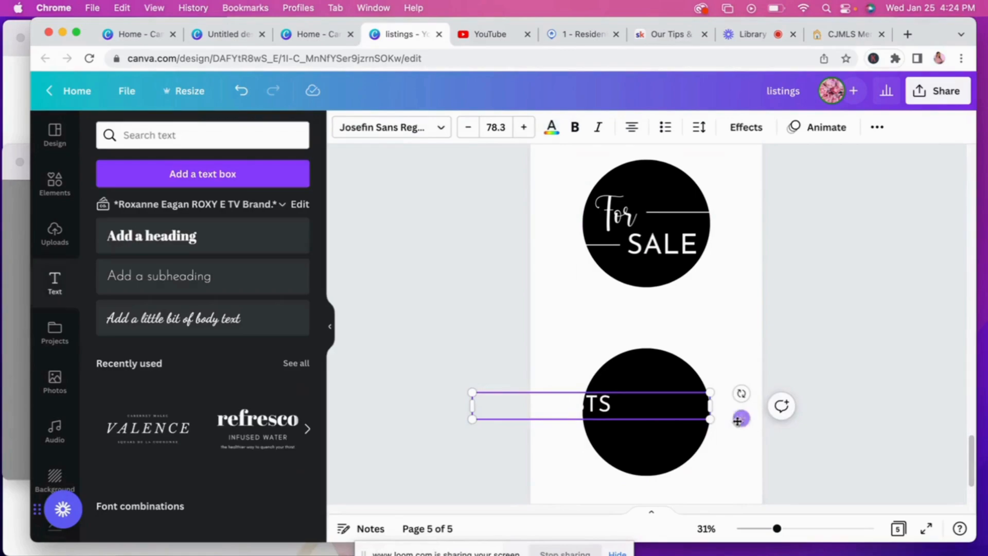
pyautogui.moveTo(741, 418); pyautogui.dragTo(575, 407)
pyautogui.moveTo(607, 422); pyautogui.dragTo(701, 411)
pyautogui.moveTo(618, 383); pyautogui.dragTo(592, 370)
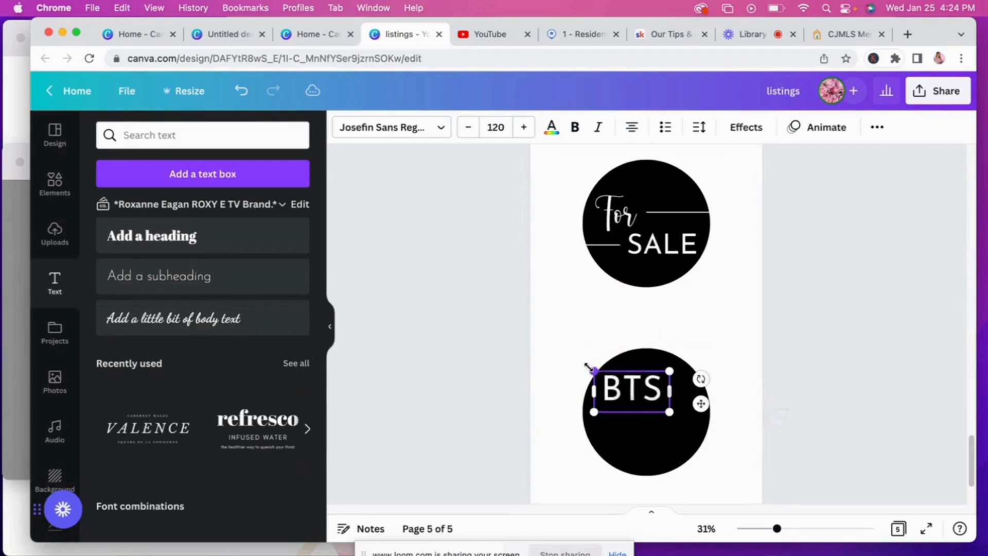
pyautogui.moveTo(701, 403)
pyautogui.mouseDown()
pyautogui.moveTo(697, 417)
pyautogui.moveTo(714, 410)
pyautogui.mouseUp()
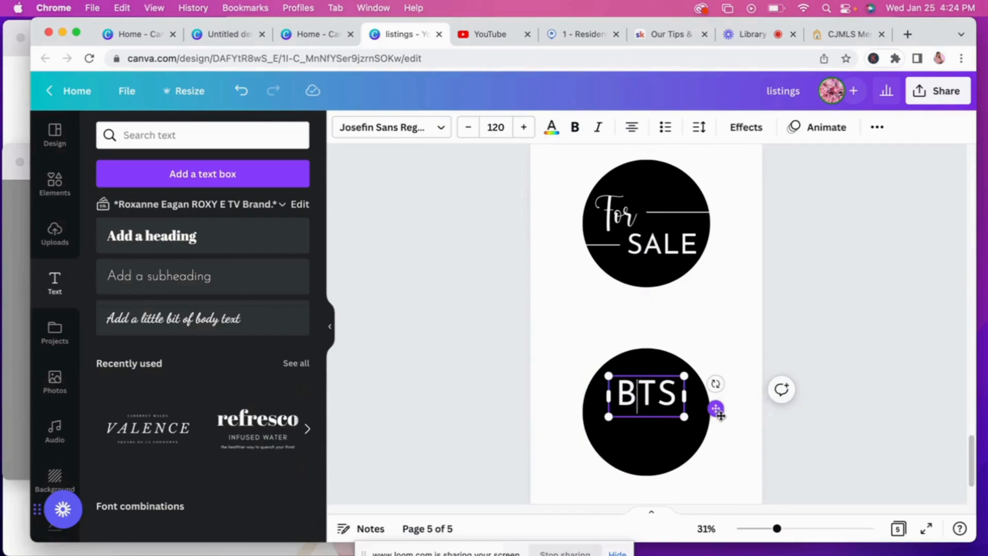
pyautogui.click(719, 414)
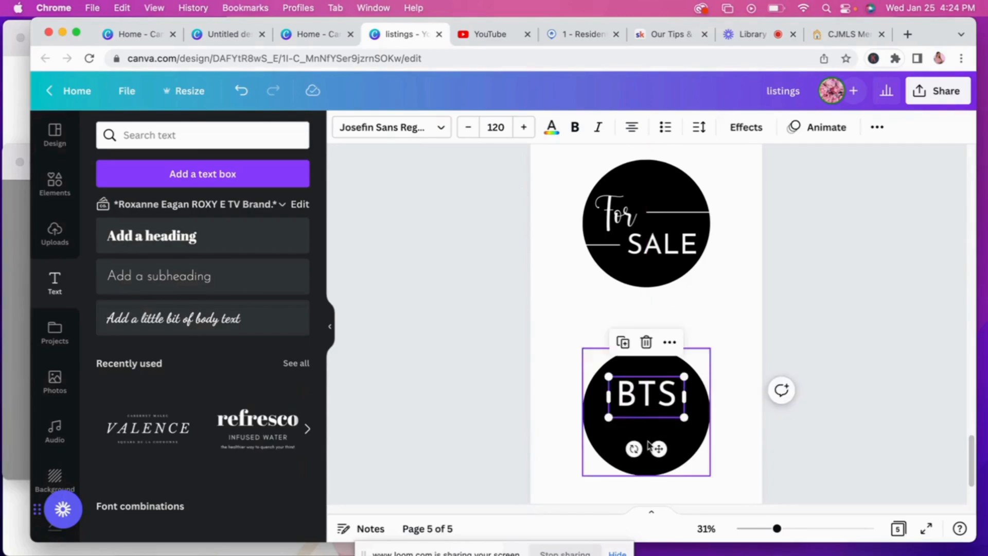
pyautogui.moveTo(658, 448)
pyautogui.mouseDown()
pyautogui.moveTo(655, 437)
pyautogui.moveTo(659, 447)
pyautogui.mouseUp()
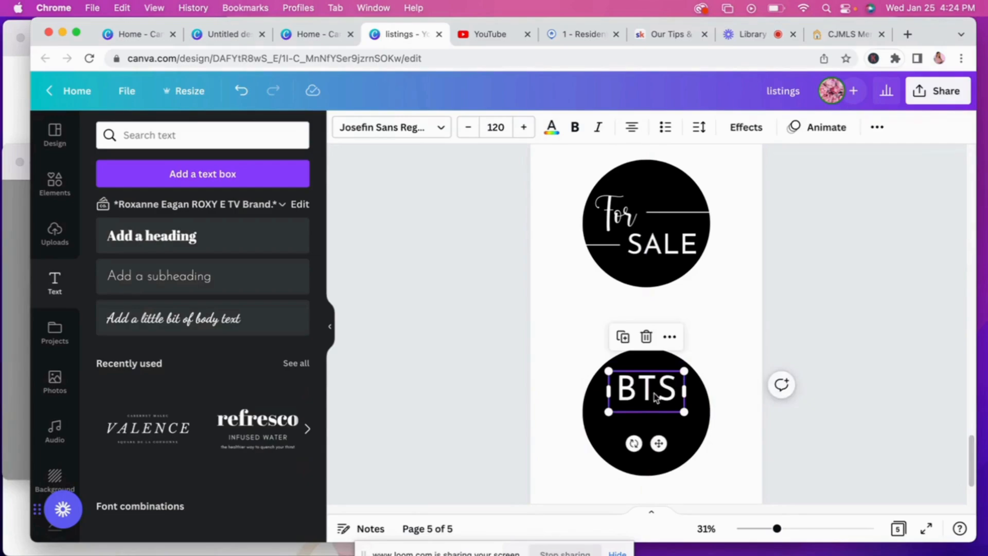
pyautogui.moveTo(655, 395); pyautogui.dragTo(655, 386)
pyautogui.click(601, 282)
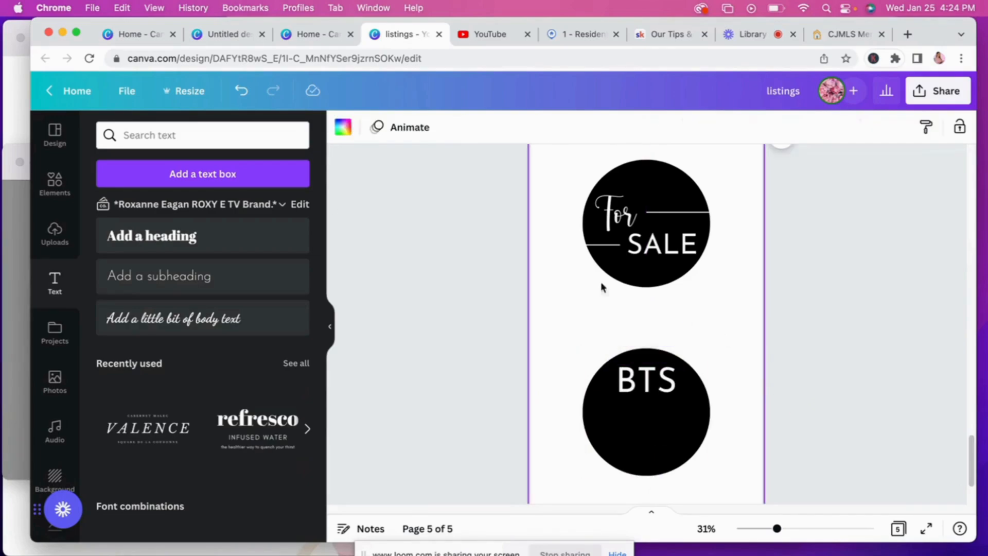
# Search the elements for "CAMERA" and insert the line-art camera graphic with a heart lens.
pyautogui.click(55, 181)
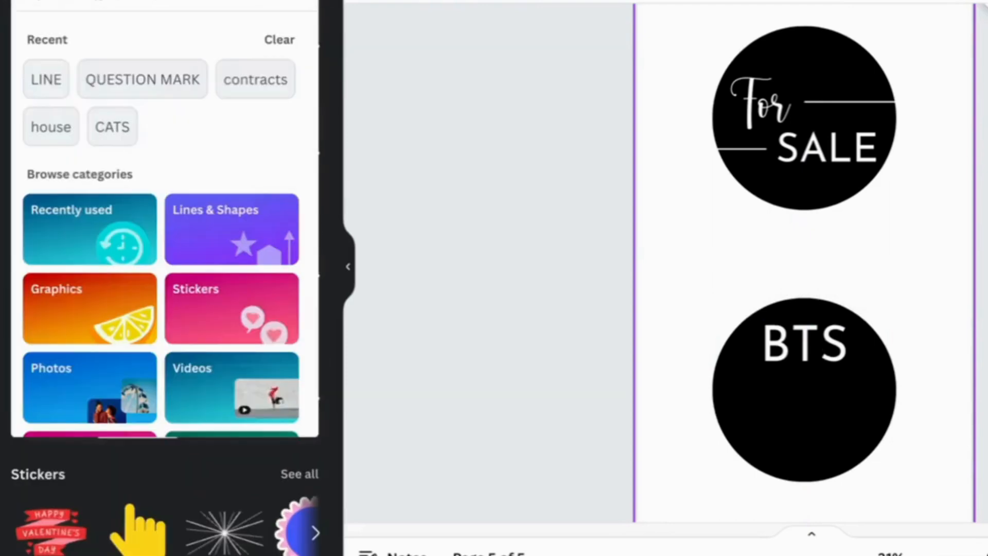
pyautogui.write('CAMERA')
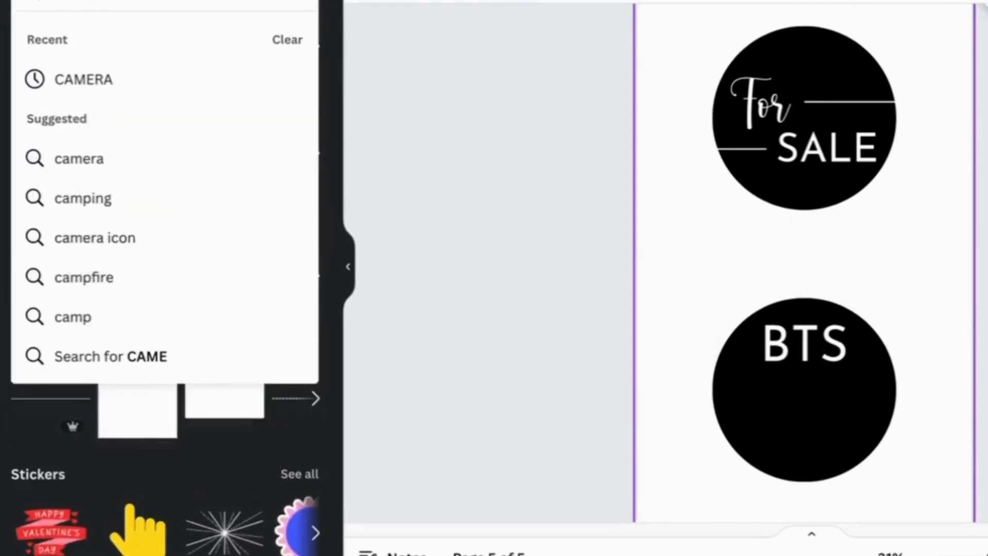
pyautogui.press('Return')
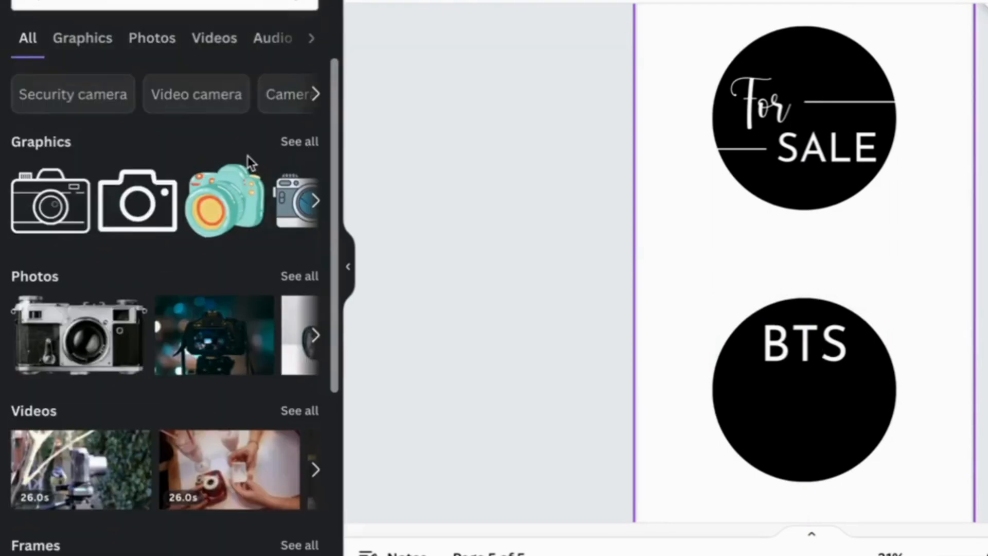
pyautogui.click(314, 205)
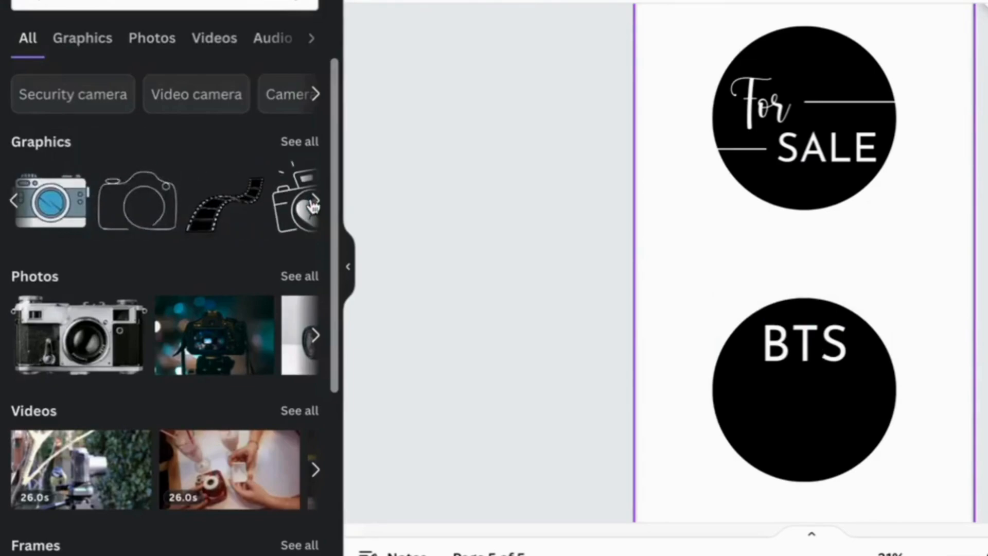
pyautogui.click(314, 205)
pyautogui.click(51, 203)
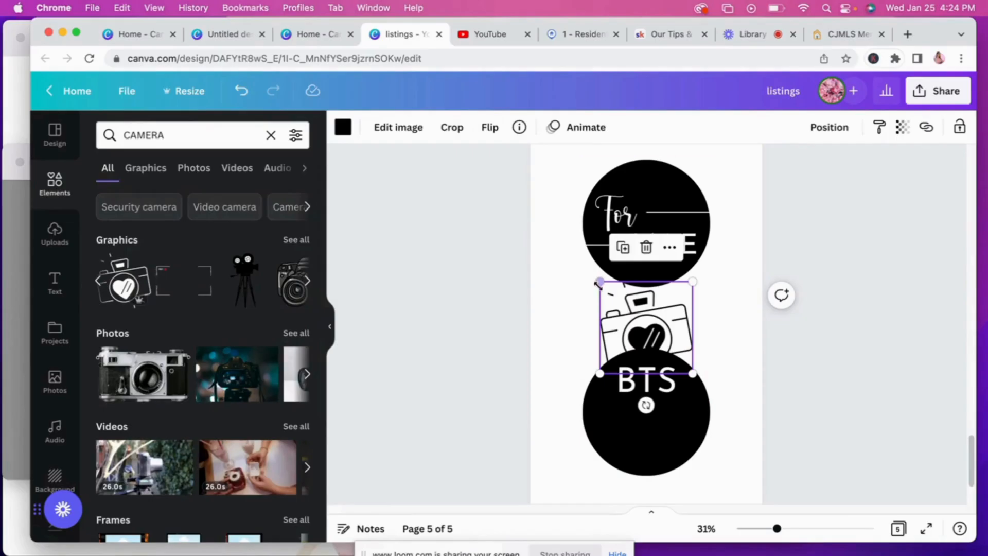
# Recolour the camera graphic white and fit it inside the lower circle beneath the BTS text.
pyautogui.moveTo(737, 201); pyautogui.dragTo(808, 272)
pyautogui.moveTo(650, 329); pyautogui.dragTo(646, 327)
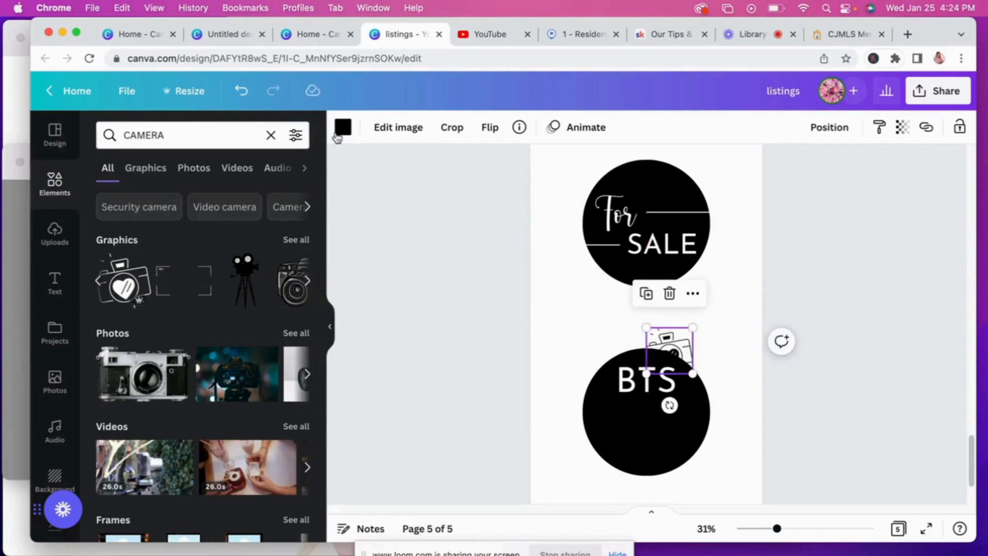
pyautogui.click(343, 127)
pyautogui.click(258, 308)
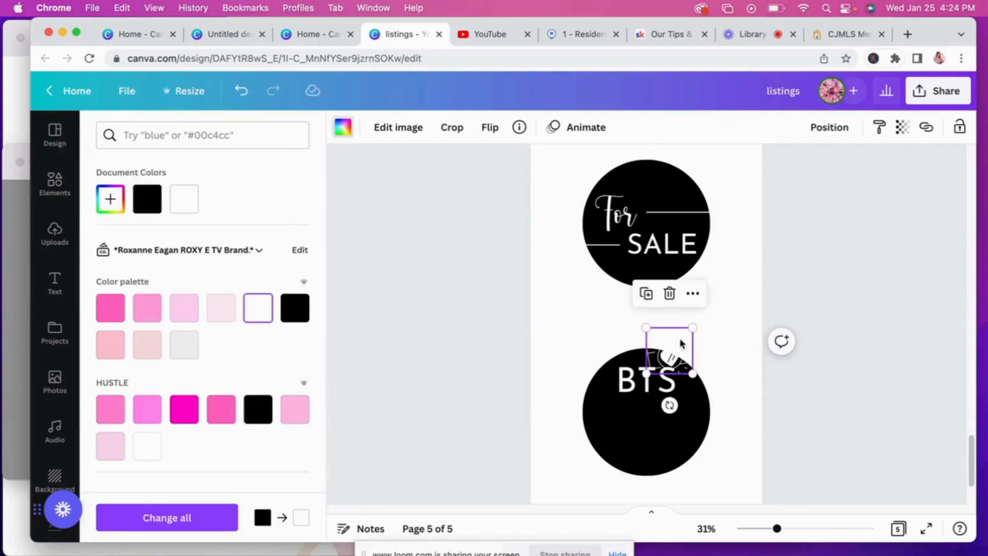
pyautogui.moveTo(680, 344); pyautogui.dragTo(664, 422)
pyautogui.click(741, 183)
# Duplicate page 5 and delete the "For", "SALE" and "BTS" texts and the camera graphic from the copy.
pyautogui.scroll(-3, 741, 184)
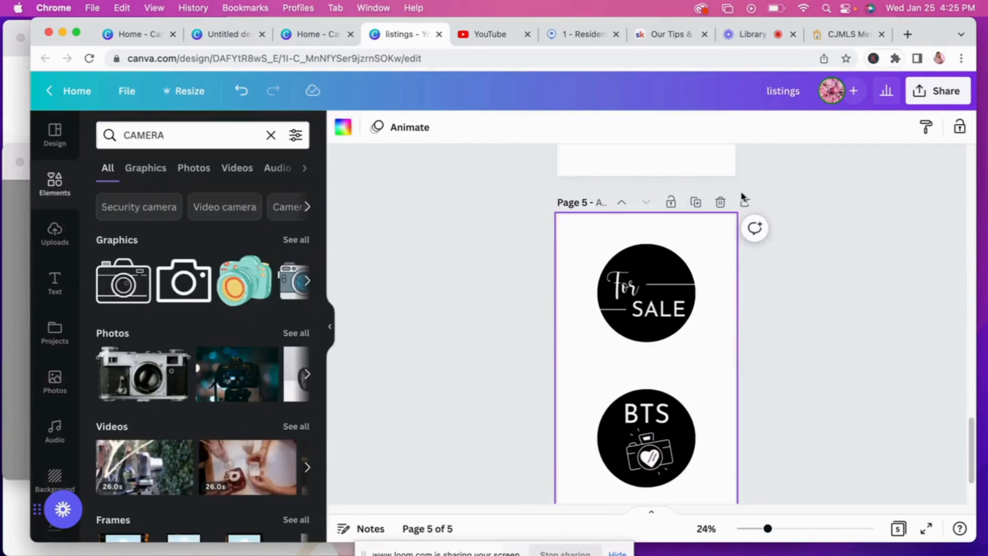
pyautogui.click(695, 202)
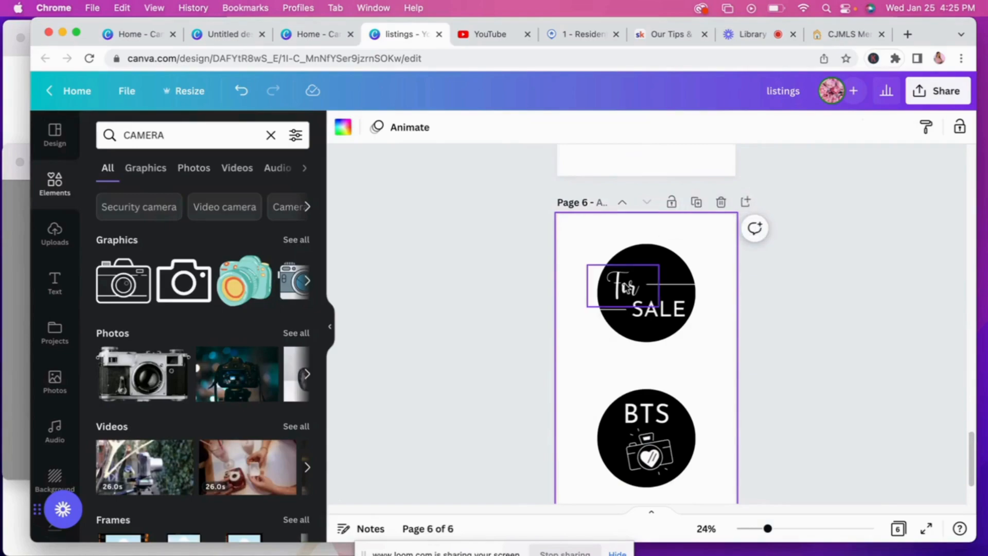
pyautogui.click(627, 288)
pyautogui.press('Delete')
pyautogui.click(658, 309)
pyautogui.press('Delete')
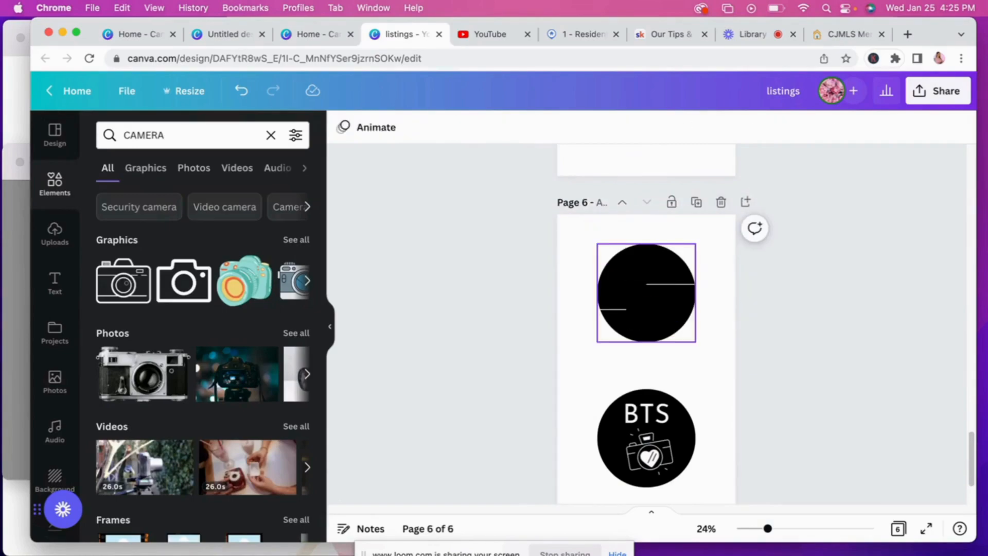
pyautogui.click(658, 423)
pyautogui.press('Delete')
pyautogui.click(653, 458)
pyautogui.press('Delete')
# Add a subheading reading "UNDER" in Josefin Sans Regular to page 6.
pyautogui.click(649, 301)
pyautogui.click(55, 283)
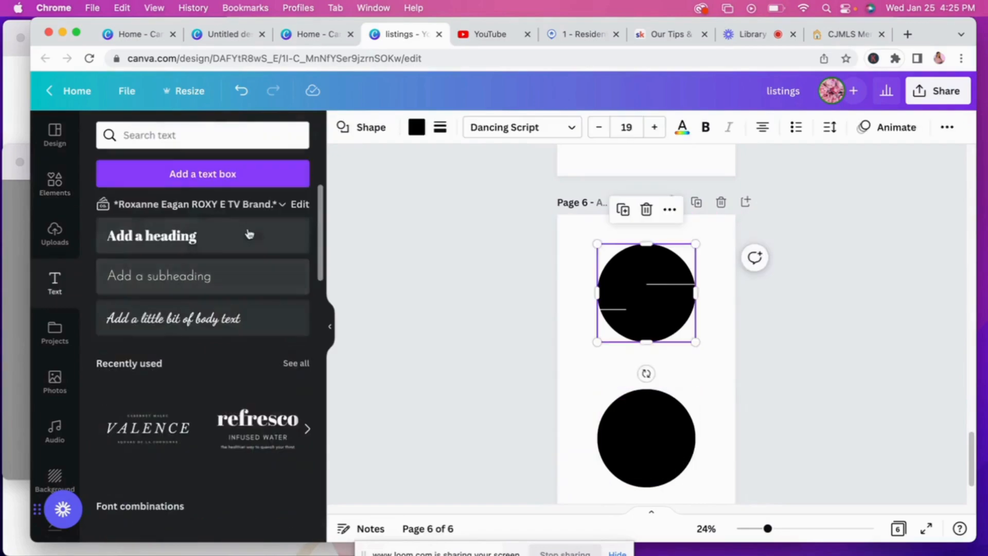
pyautogui.click(208, 278)
pyautogui.write('J')
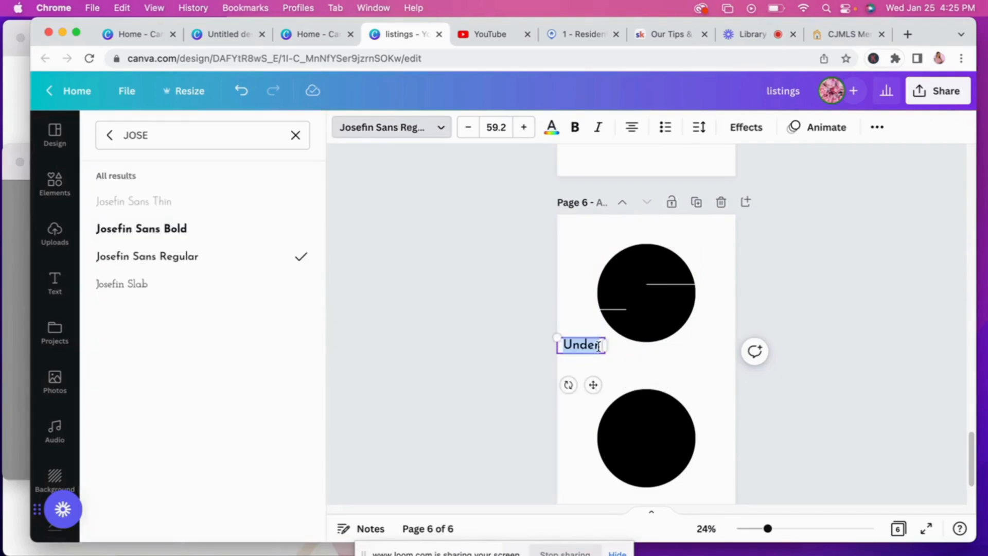
pyautogui.write('UNDER')
# Place the UNDER text in the upper circle just above the upper line and colour it white.
pyautogui.moveTo(591, 384); pyautogui.dragTo(656, 312)
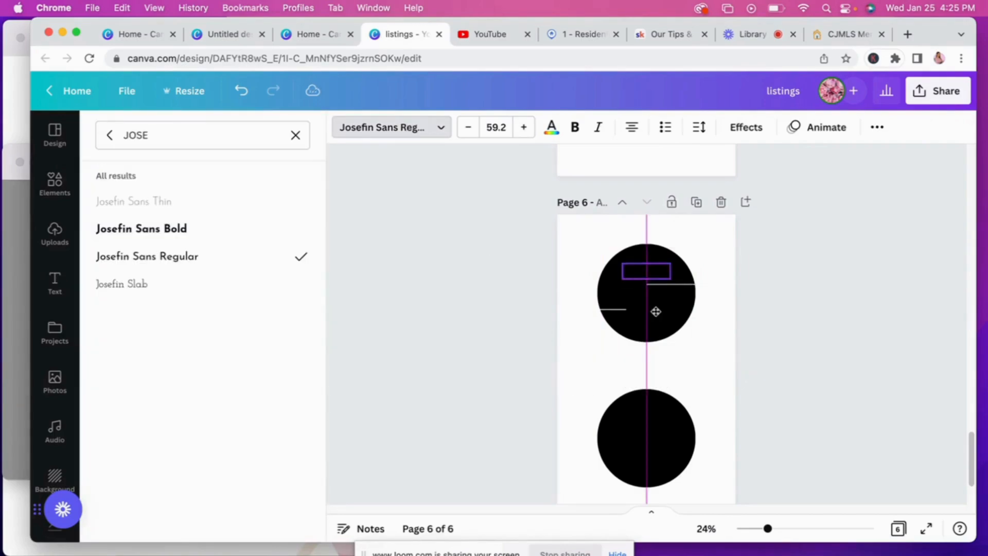
pyautogui.click(551, 129)
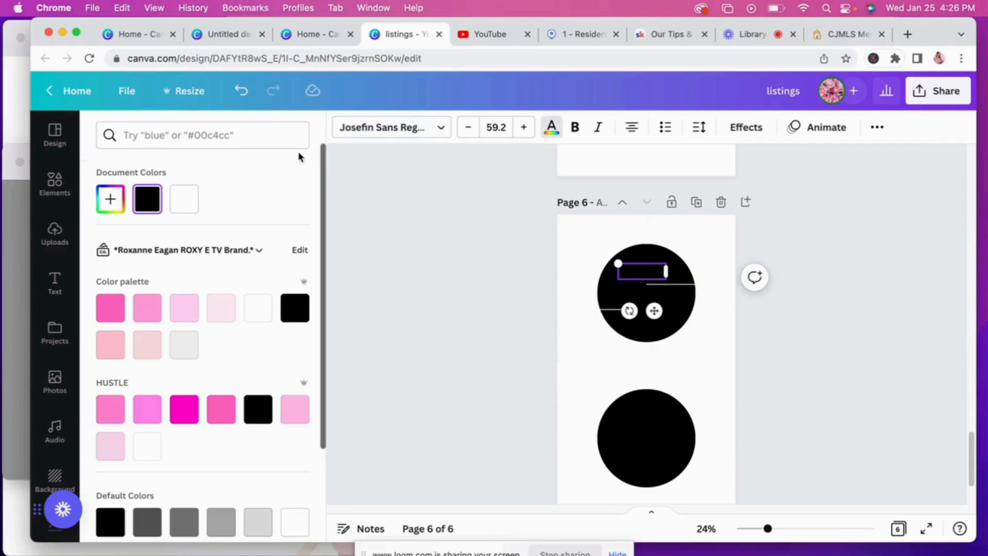
pyautogui.click(184, 198)
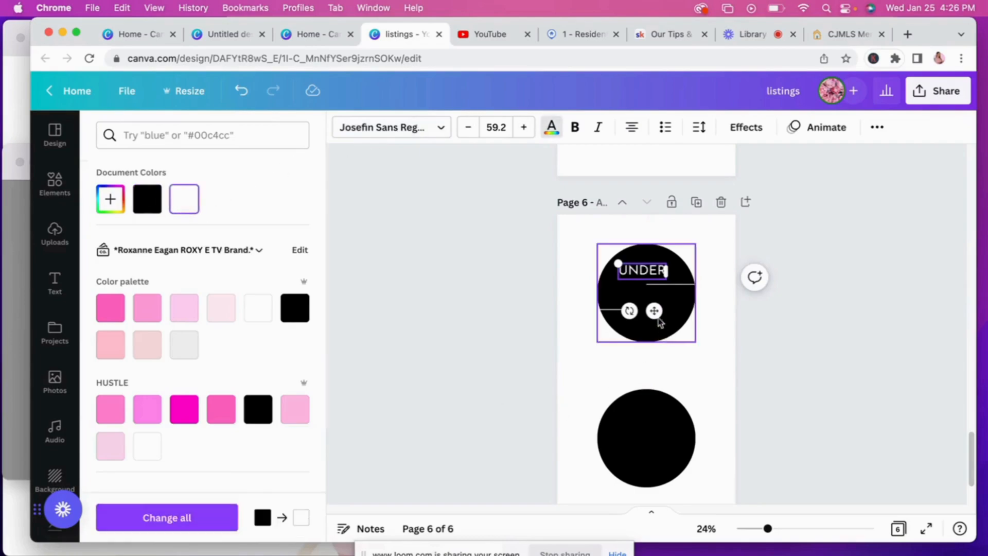
pyautogui.moveTo(656, 317); pyautogui.dragTo(656, 322)
pyautogui.click(700, 381)
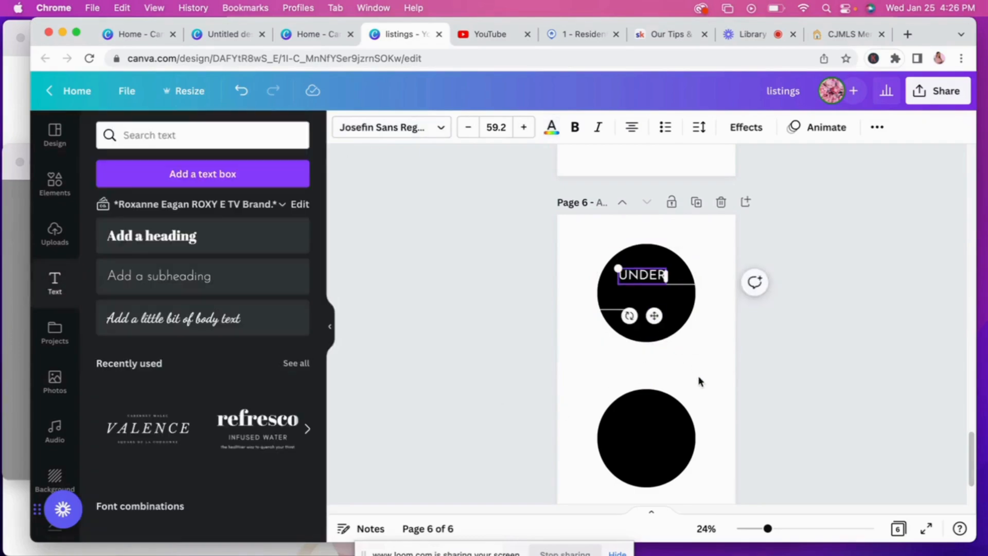
# Shift the lower white line in page 6's upper circle rightward until it ends just past the circle's centre.
pyautogui.click(607, 312)
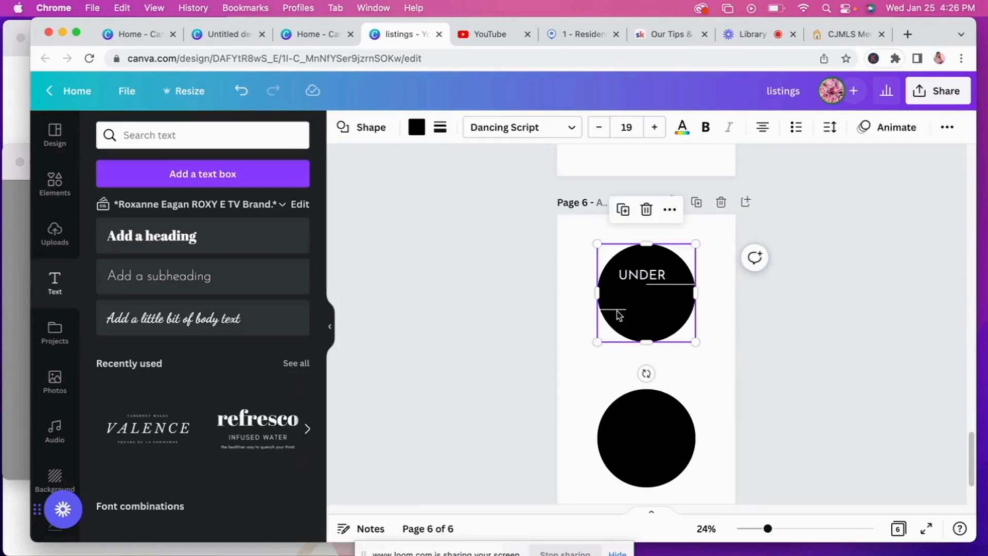
pyautogui.click(613, 310)
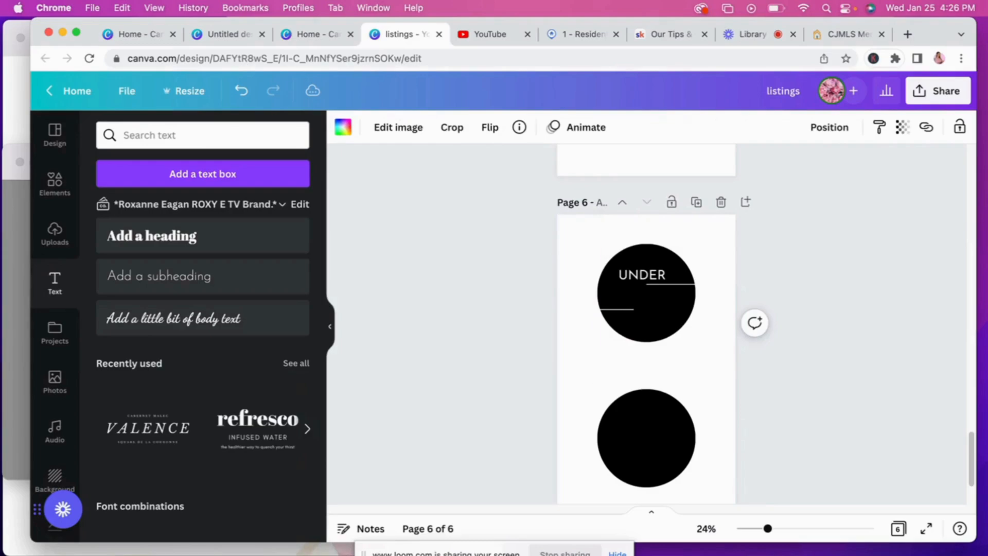
pyautogui.moveTo(612, 342); pyautogui.dragTo(632, 342)
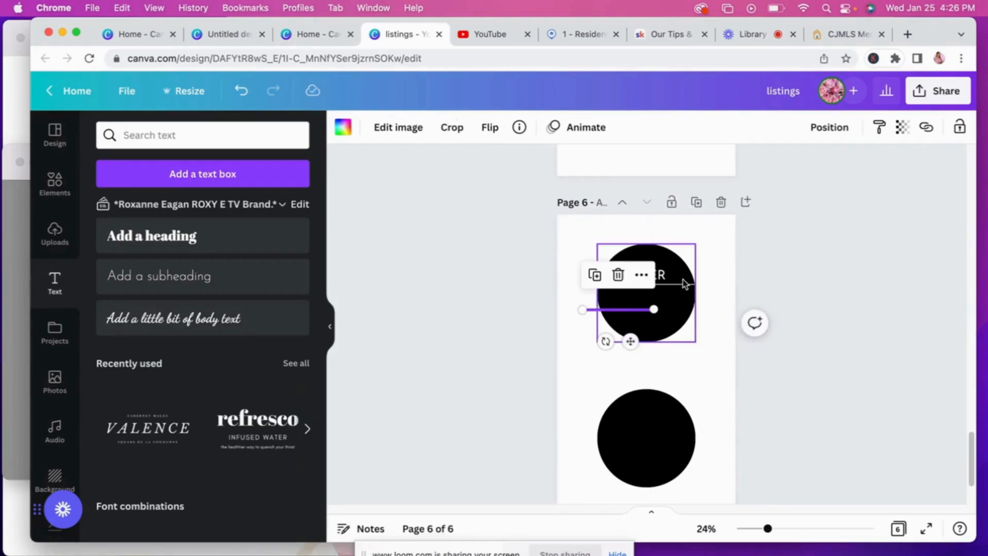
# Duplicate the UNDER text on page 6, change the copy to CONTRACT and widen its box to fit one line.
pyautogui.click(660, 276)
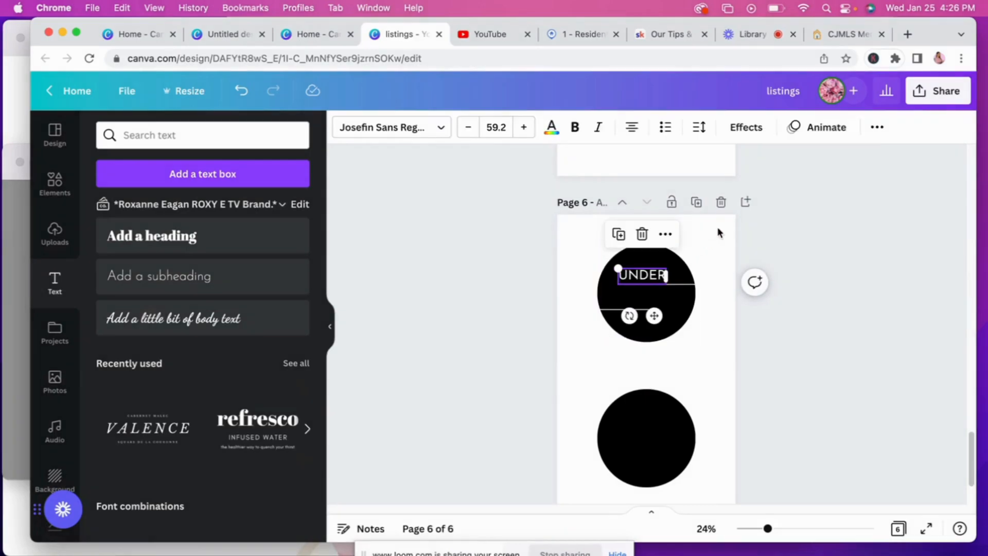
pyautogui.click(619, 234)
pyautogui.doubleClick(654, 295)
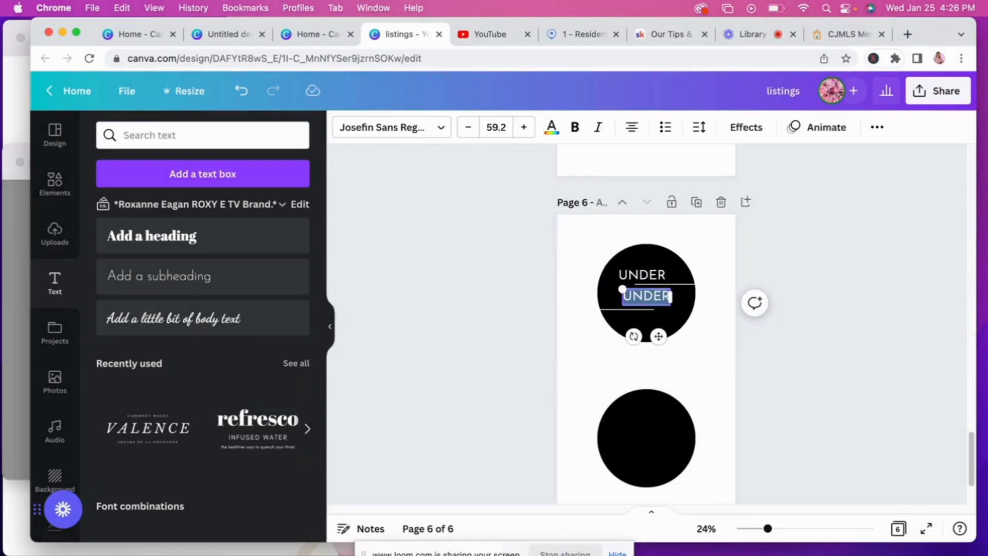
pyautogui.write('CONTRACT')
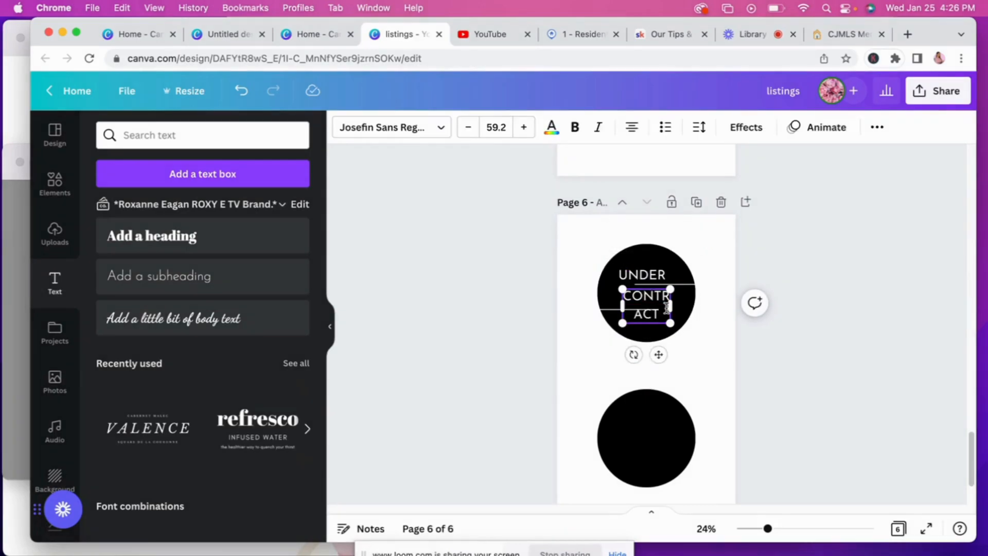
pyautogui.moveTo(672, 308); pyautogui.dragTo(681, 310)
# Centre the UNDER and CONTRACT texts horizontally in the upper circle, with CONTRACT midway between the two white lines.
pyautogui.moveTo(696, 312); pyautogui.dragTo(658, 335)
pyautogui.moveTo(645, 281); pyautogui.dragTo(649, 281)
pyautogui.click(661, 299)
pyautogui.press('Down')
pyautogui.press('Down')
pyautogui.press('Down')
pyautogui.press('Down')
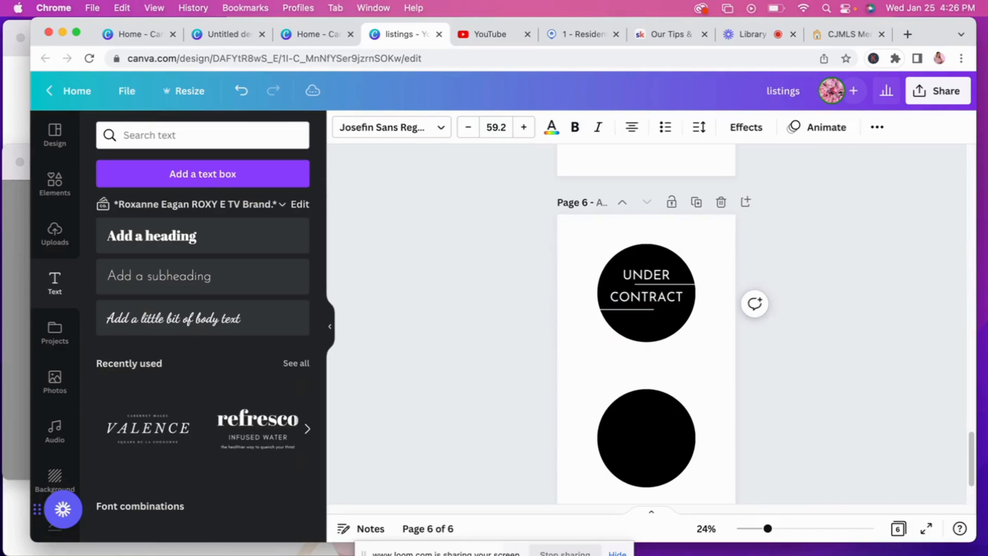
pyautogui.press('Down')
pyautogui.press('Down')
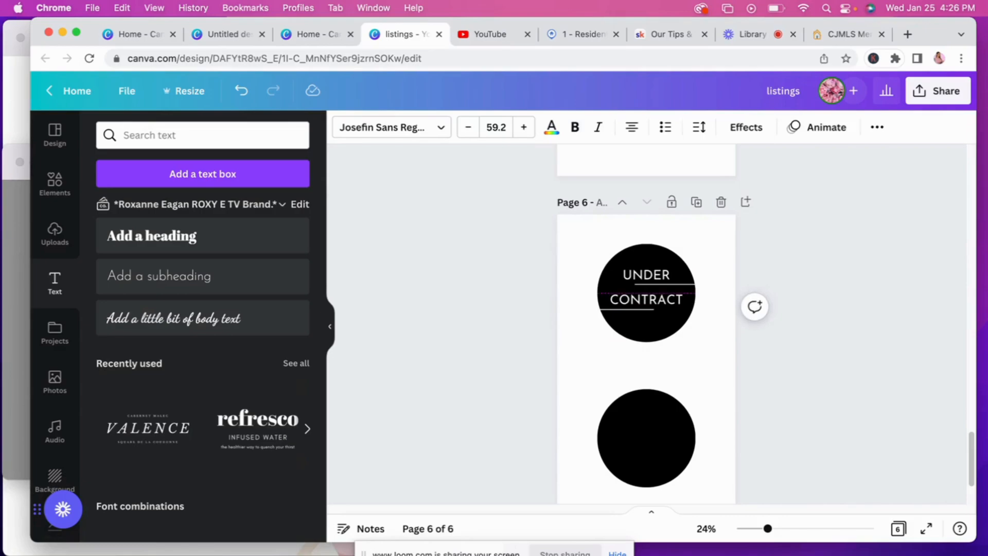
# Nudge the upper white line down until it sits midway between the UNDER and CONTRACT texts.
pyautogui.click(672, 288)
pyautogui.click(686, 278)
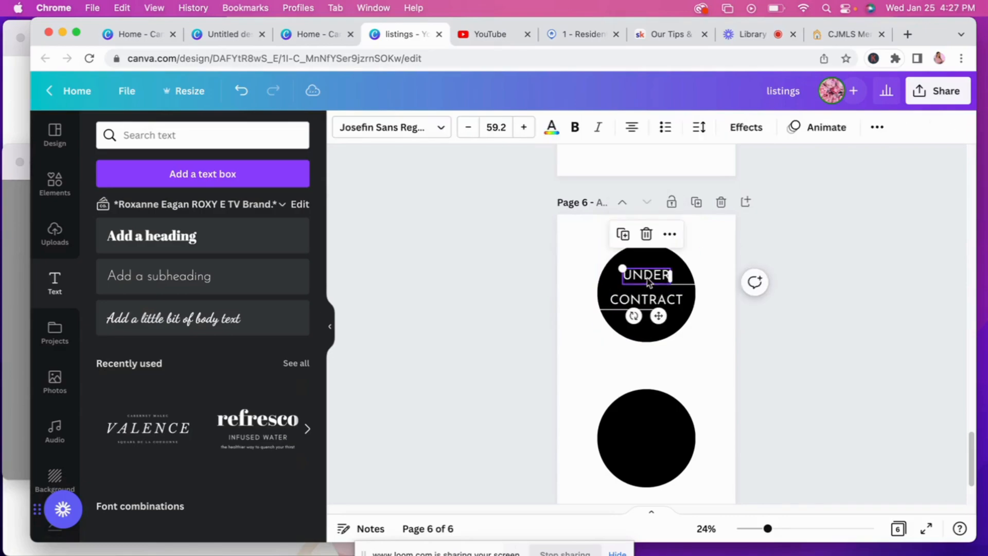
pyautogui.click(684, 286)
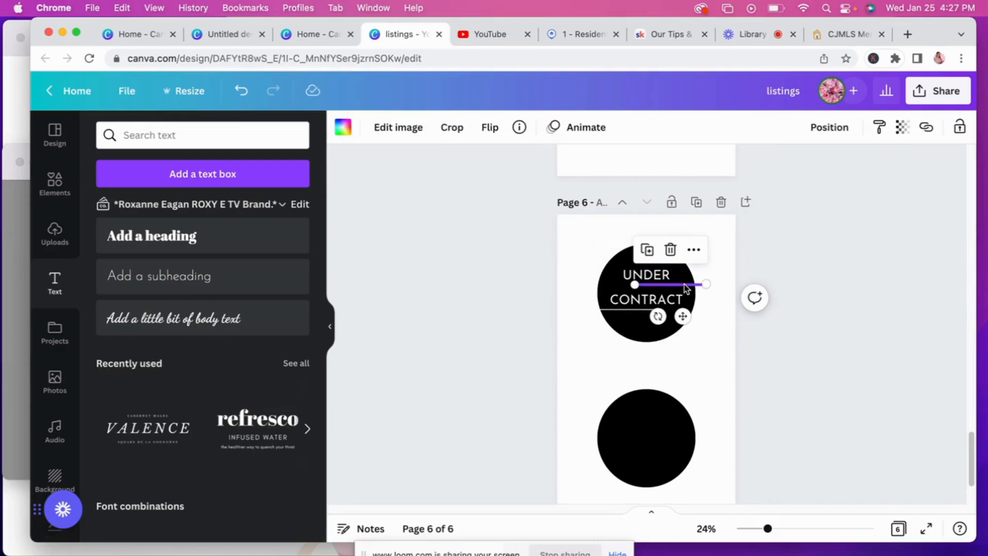
pyautogui.press('Down')
pyautogui.press('Down')
pyautogui.press('Down')
pyautogui.press('Down')
pyautogui.press('Down')
pyautogui.press('Down')
pyautogui.press('Down')
pyautogui.press('Down')
pyautogui.press('Down')
pyautogui.press('Down')
pyautogui.press('Down')
pyautogui.press('Down')
pyautogui.press('Down')
pyautogui.press('Down')
pyautogui.press('Down')
pyautogui.press('Down')
pyautogui.press('Down')
pyautogui.press('Down')
pyautogui.press('Down')
pyautogui.press('Down')
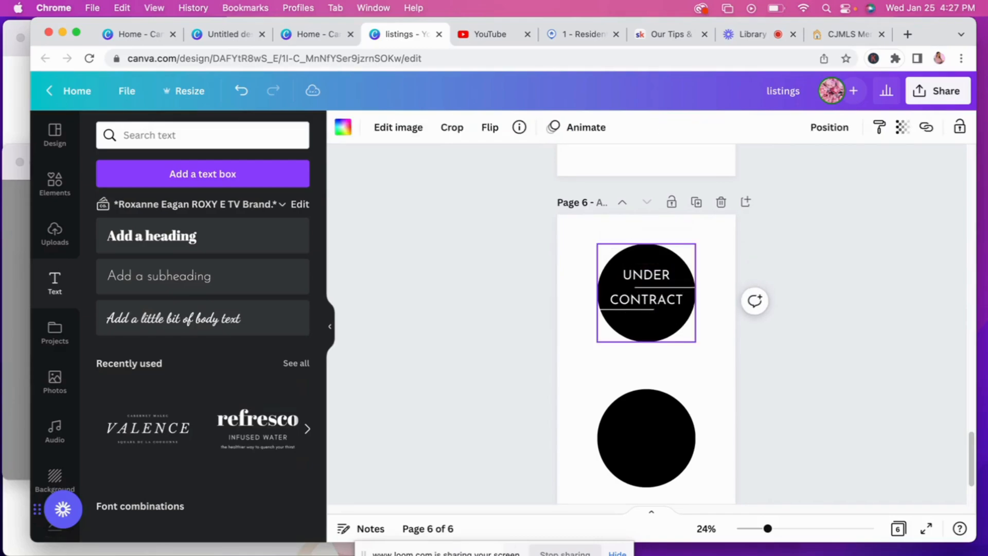
pyautogui.press('Down')
# Nudge the UNDER text down until it sits just above the upper white line.
pyautogui.click(661, 279)
pyautogui.press('Down')
pyautogui.press('Down')
pyautogui.press('Down')
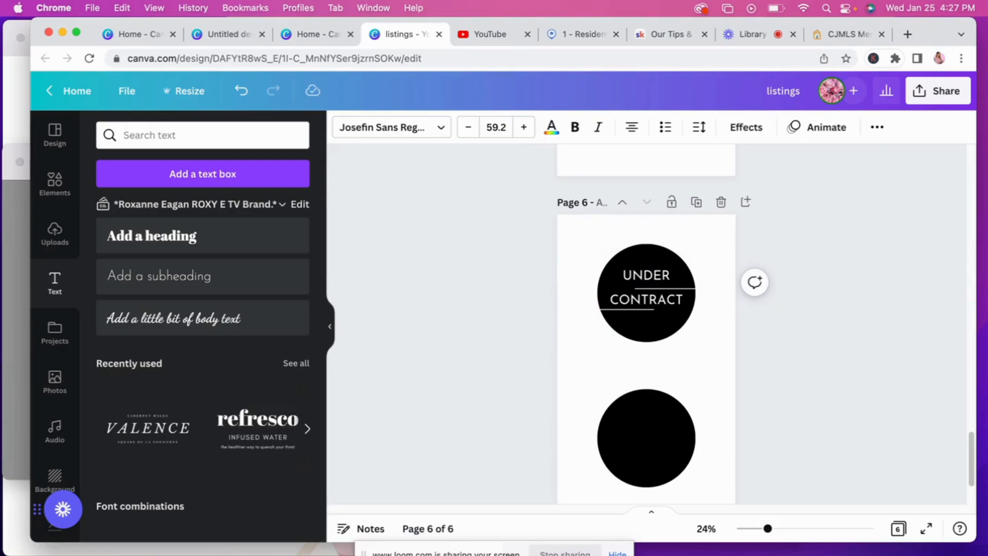
pyautogui.click(688, 372)
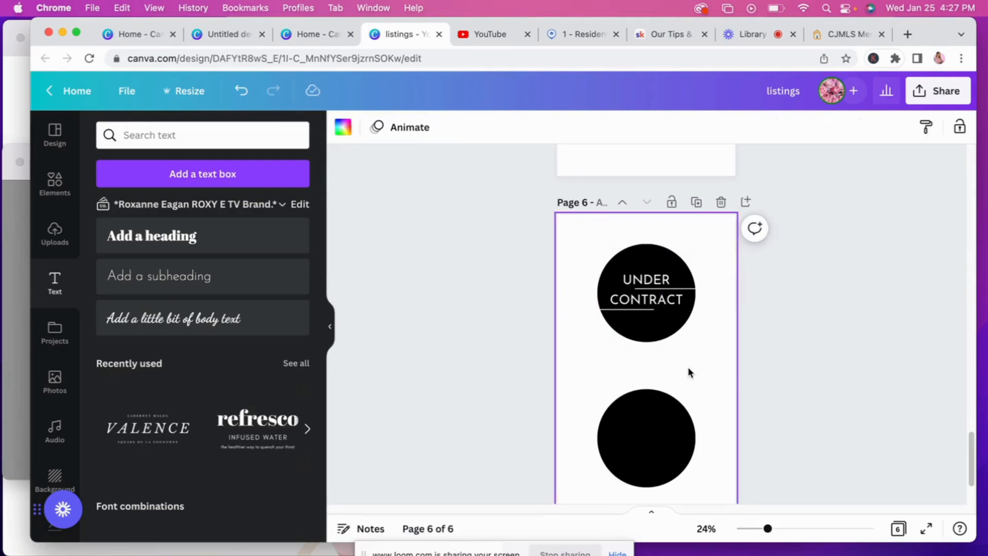
# Search the elements for SOLD and add the outlined hanging SOLD yard sign graphic to page 6.
pyautogui.click(662, 418)
pyautogui.click(50, 188)
pyautogui.click(161, 140)
pyautogui.doubleClick(161, 140)
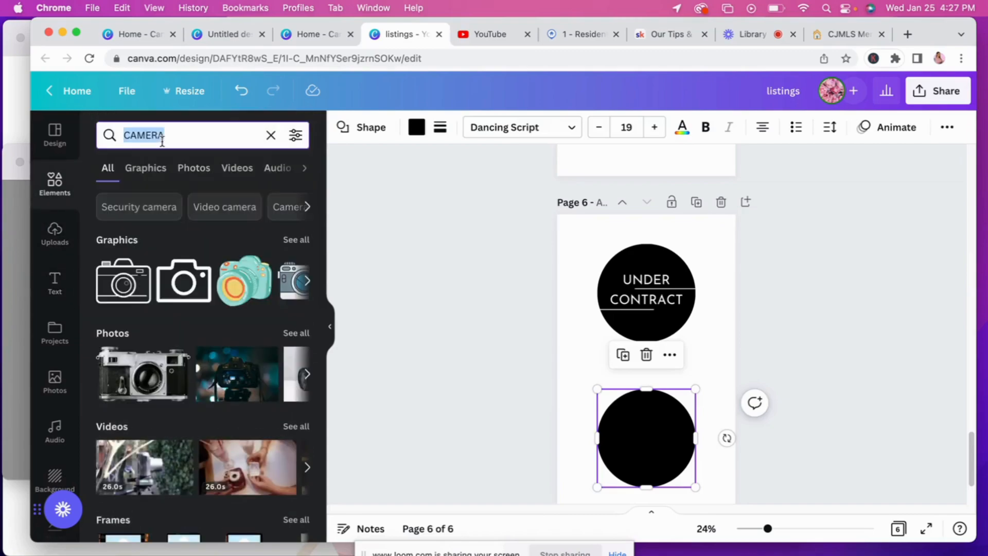
pyautogui.write('SOLD')
pyautogui.press('Return')
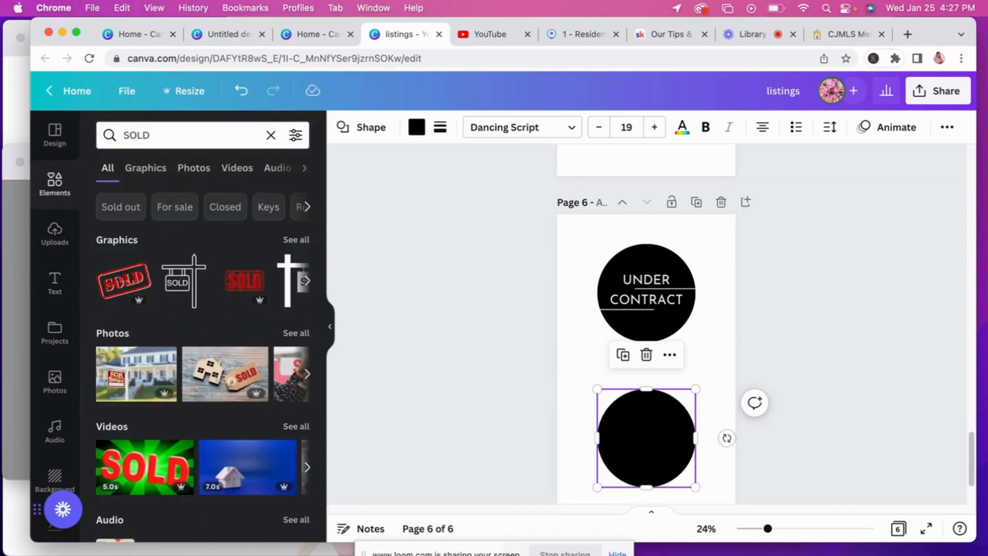
pyautogui.click(196, 285)
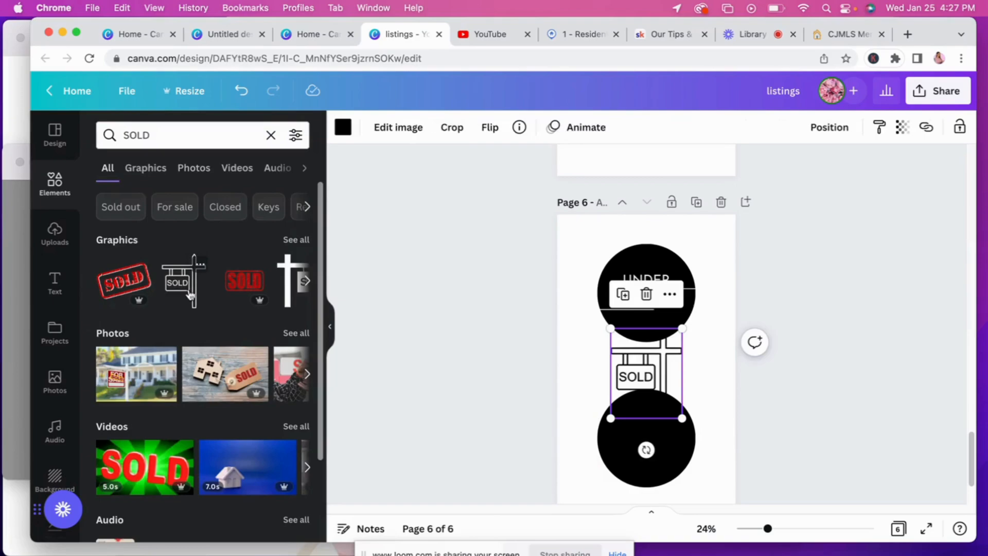
# Colour the SOLD sign graphic white and size it over the lower circle so the SOLD board fits inside.
pyautogui.click(343, 127)
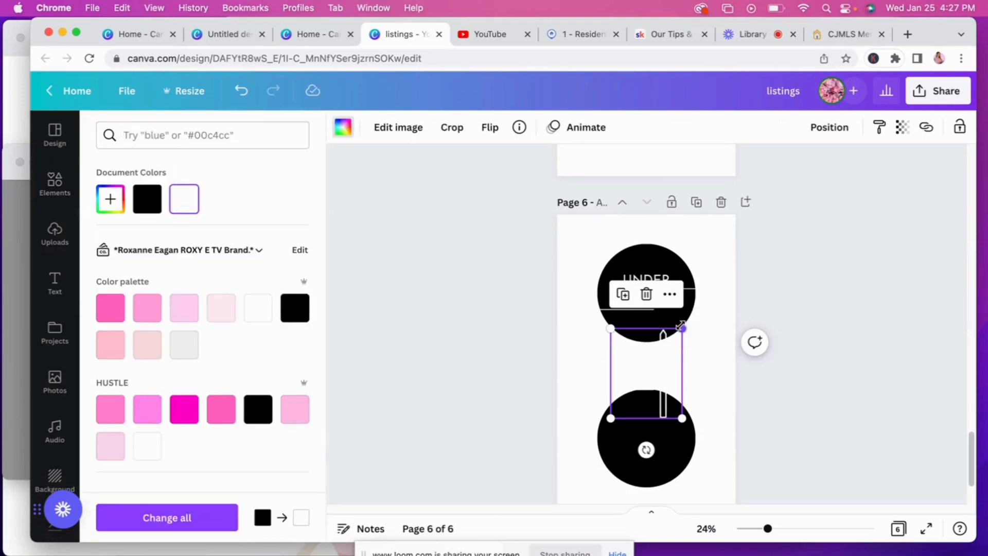
pyautogui.moveTo(681, 327); pyautogui.dragTo(663, 349)
pyautogui.moveTo(650, 387); pyautogui.dragTo(655, 439)
pyautogui.click(863, 337)
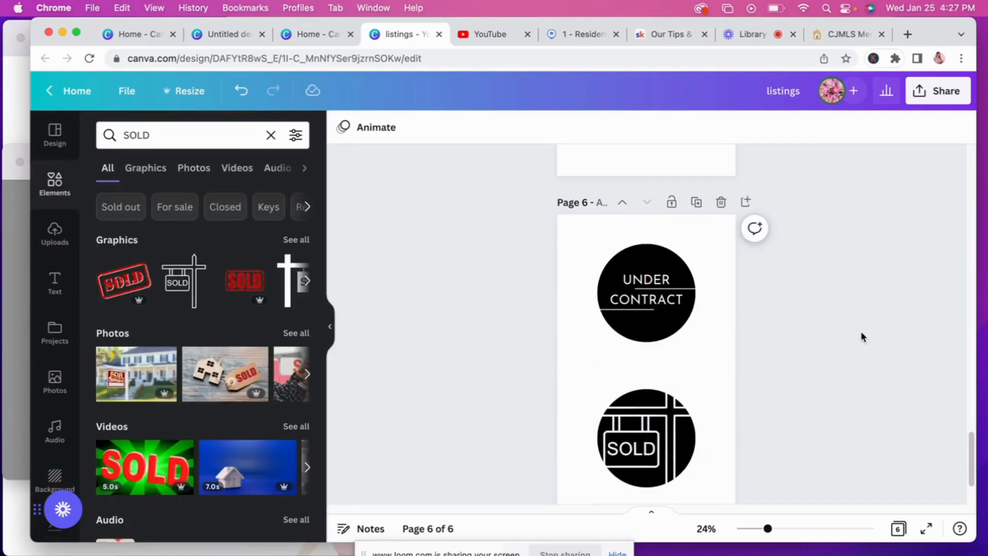
# Duplicate page 6 and delete the texts, the white lines and the SOLD sign from the copy, keeping both black circles.
pyautogui.click(721, 203)
pyautogui.click(609, 312)
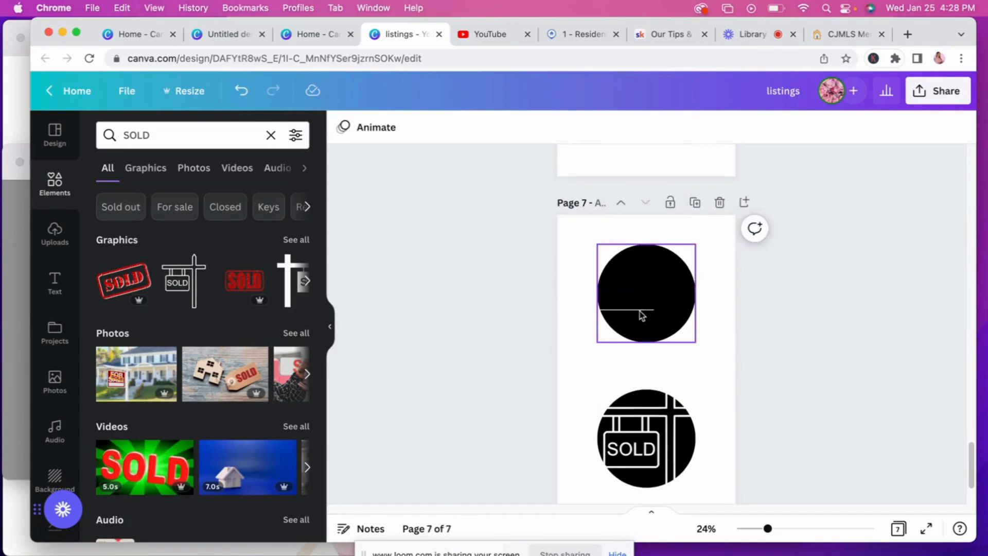
pyautogui.click(641, 316)
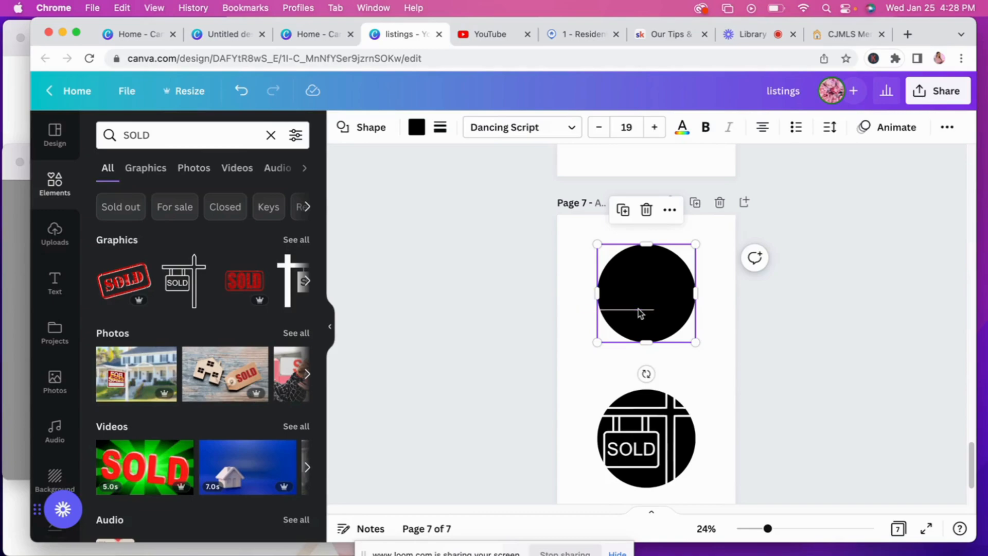
pyautogui.click(638, 309)
pyautogui.press('Delete')
pyautogui.click(672, 478)
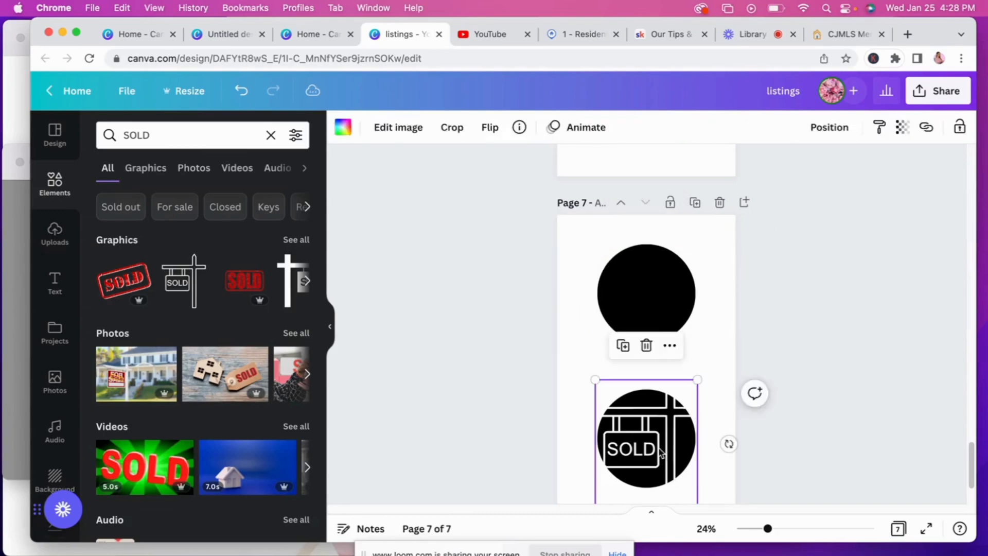
pyautogui.press('Delete')
pyautogui.click(642, 327)
pyautogui.click(588, 356)
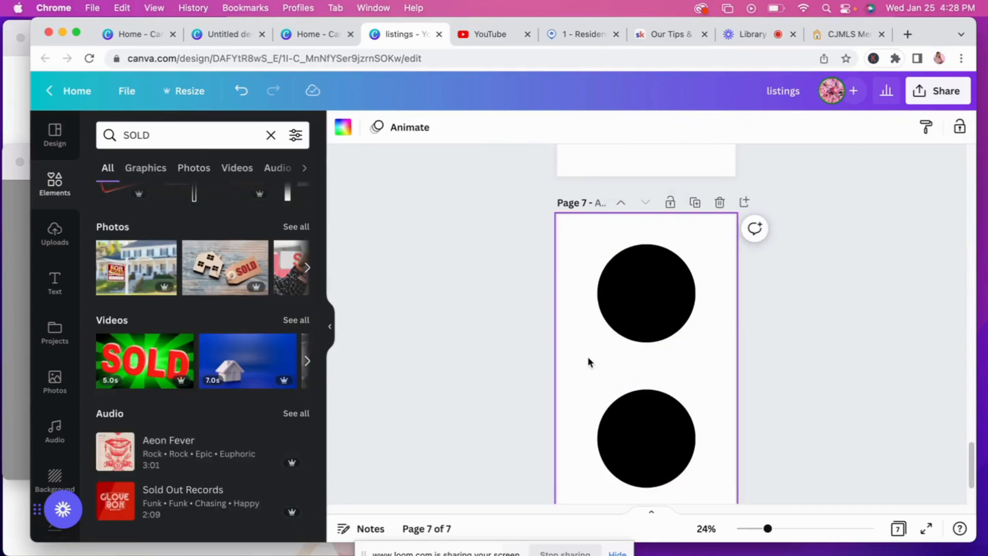
pyautogui.click(621, 276)
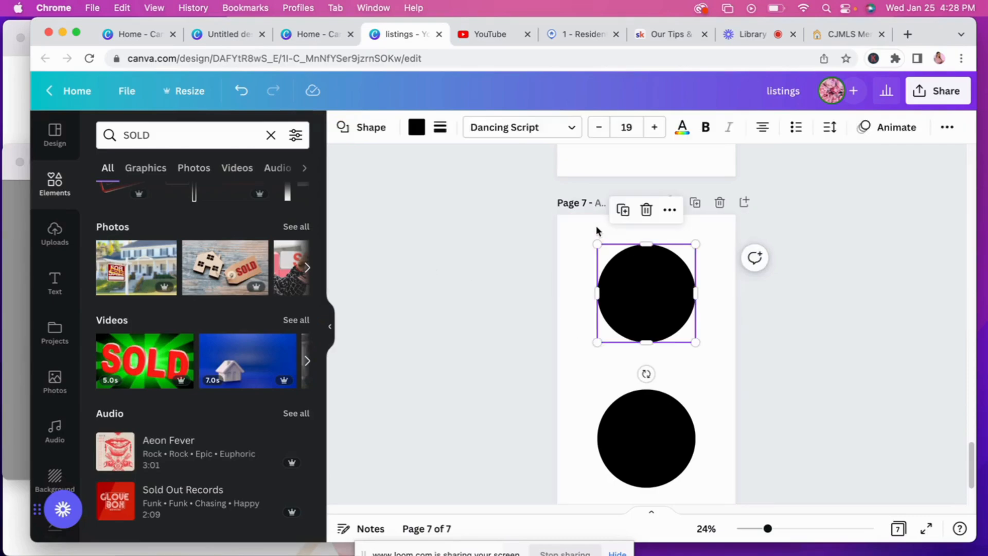
pyautogui.click(595, 229)
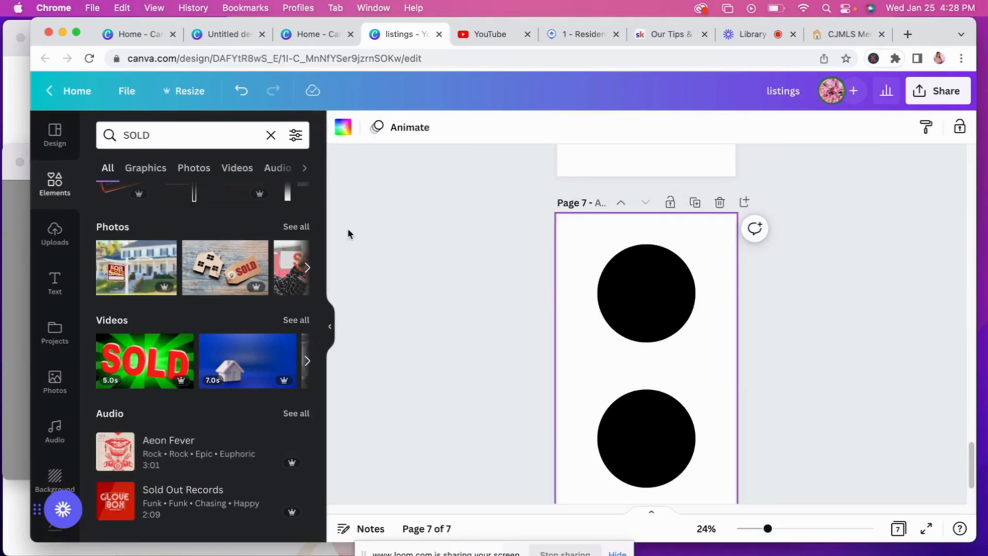
# Add body text reading "About" in hello honey Regular, white at size 152, in the upper half of page 7's upper circle.
pyautogui.click(54, 282)
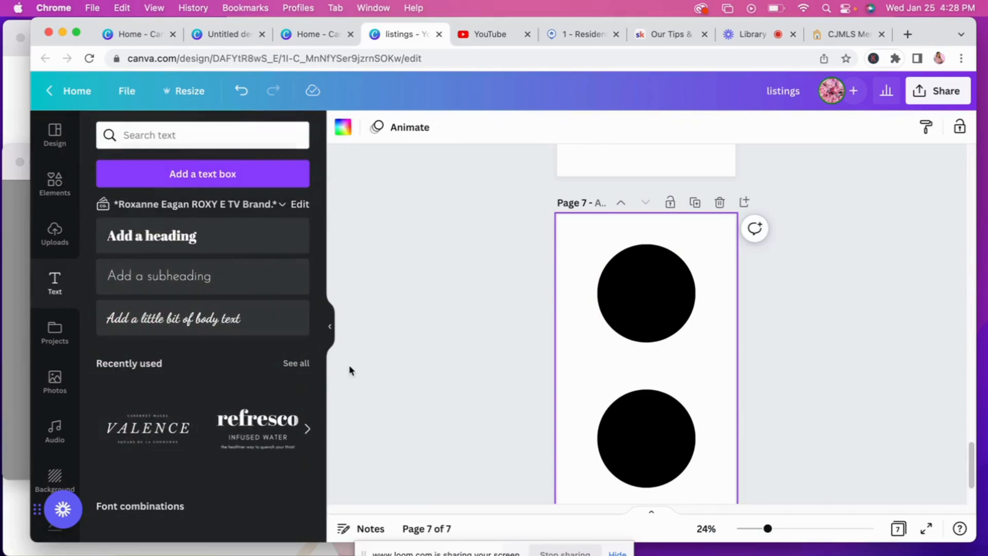
pyautogui.click(206, 318)
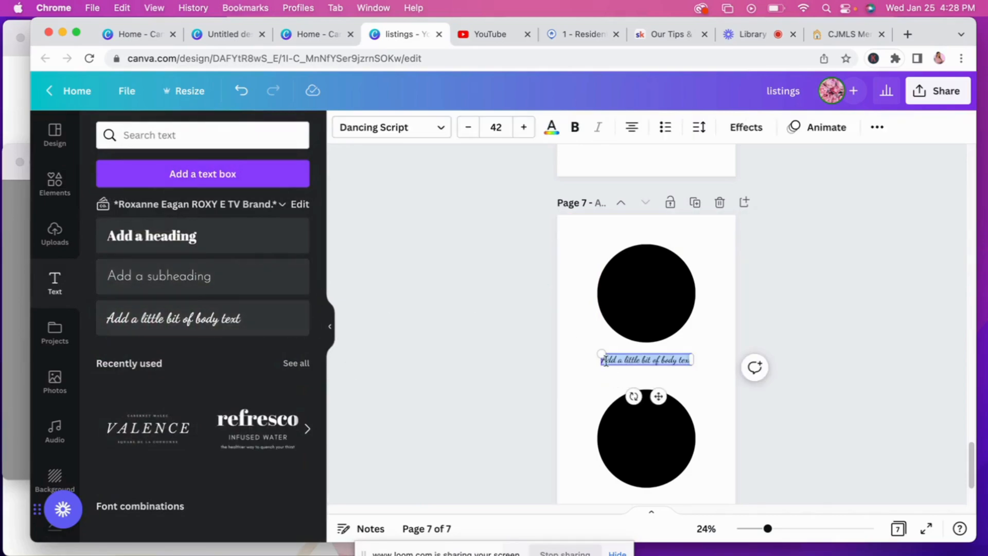
pyautogui.click(445, 132)
pyautogui.click(292, 134)
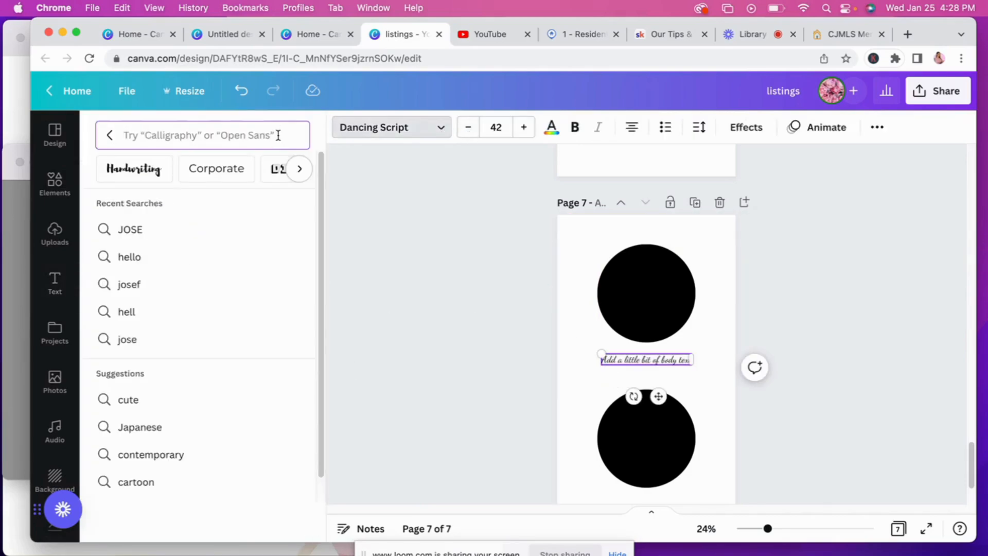
pyautogui.write('HELLO')
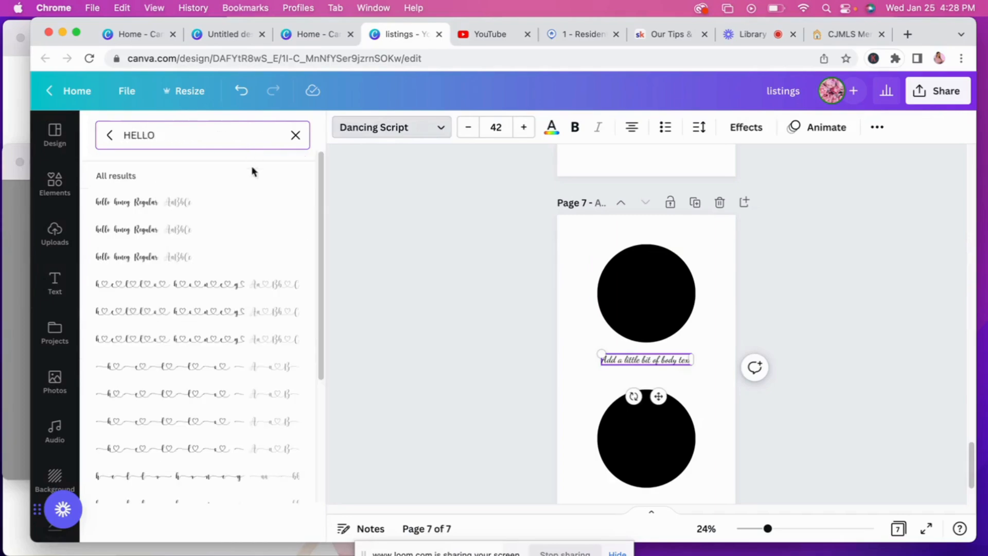
pyautogui.click(209, 200)
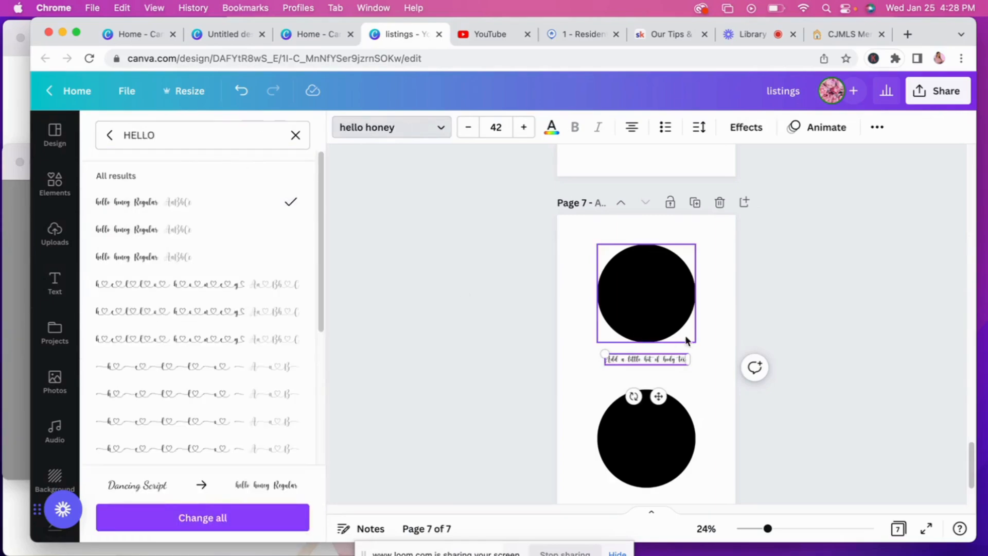
pyautogui.doubleClick(656, 359)
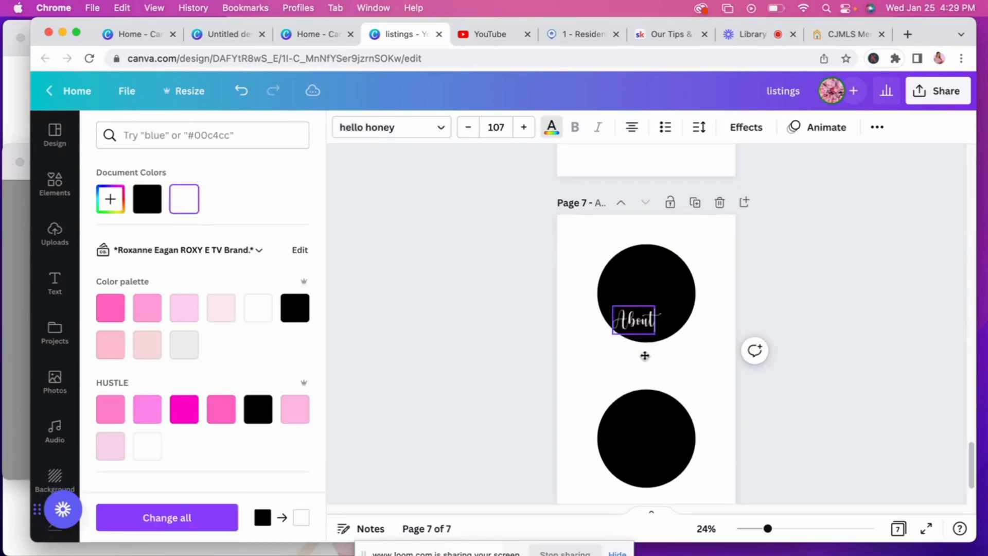
pyautogui.moveTo(632, 319); pyautogui.dragTo(650, 281)
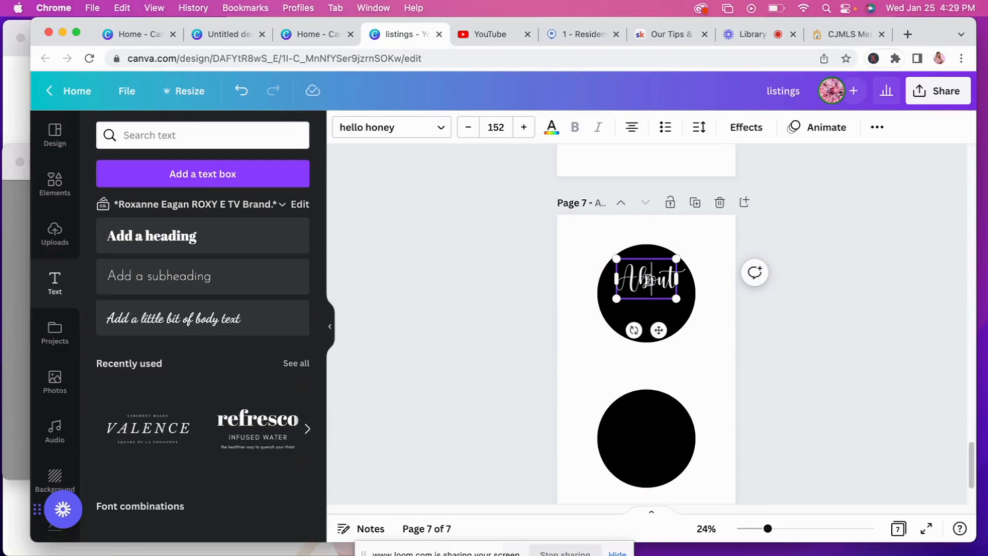
# Duplicate the About text directly below itself and change the copy to "Me".
pyautogui.doubleClick(661, 318)
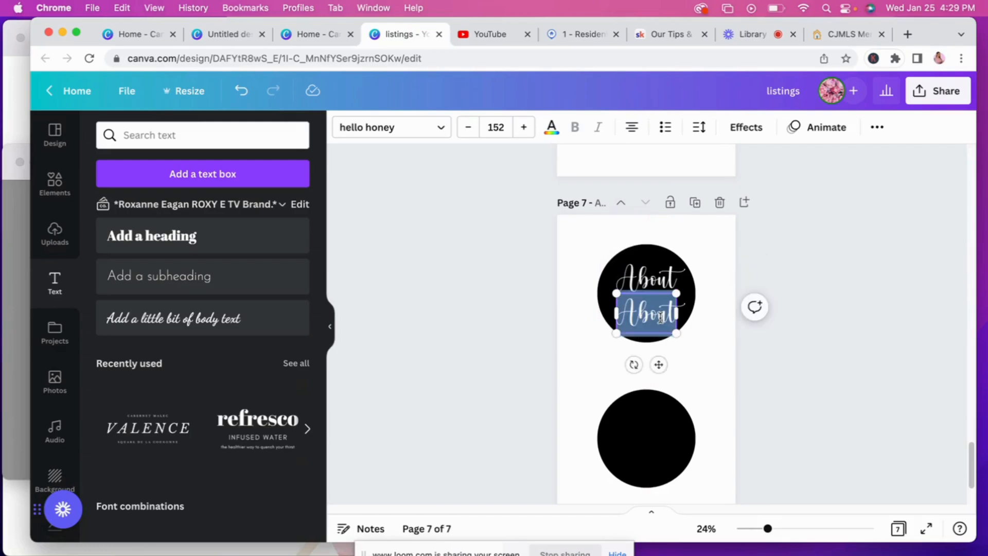
pyautogui.write('M')
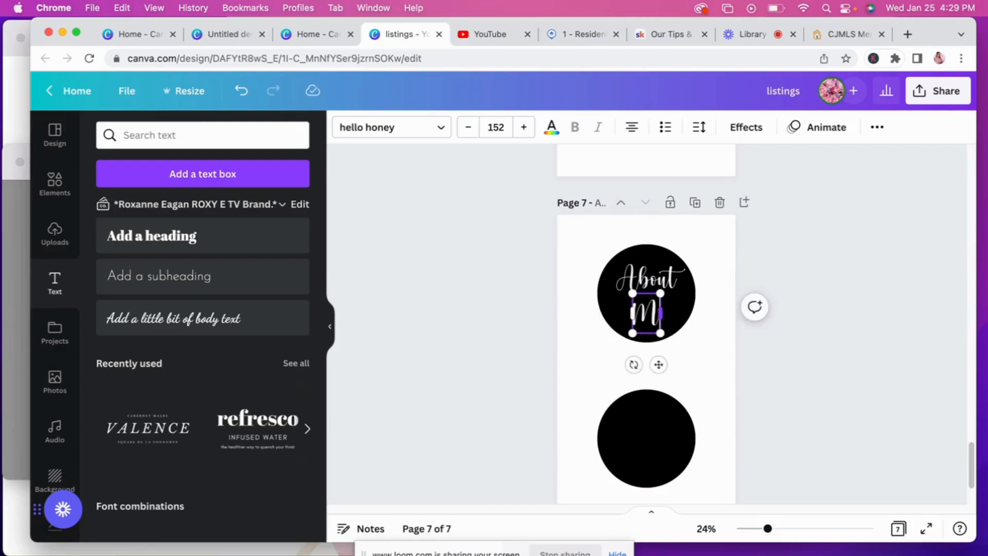
pyautogui.write('e')
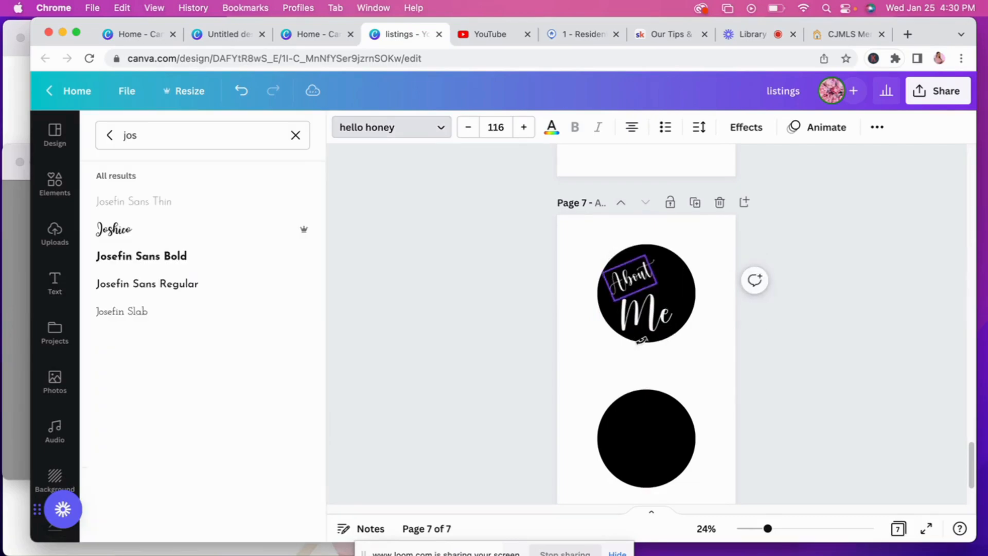
# Tilt the About text upward to the right at size 160 and enlarge the Me text to size 235.
pyautogui.moveTo(640, 339); pyautogui.dragTo(637, 344)
pyautogui.moveTo(647, 255); pyautogui.dragTo(673, 223)
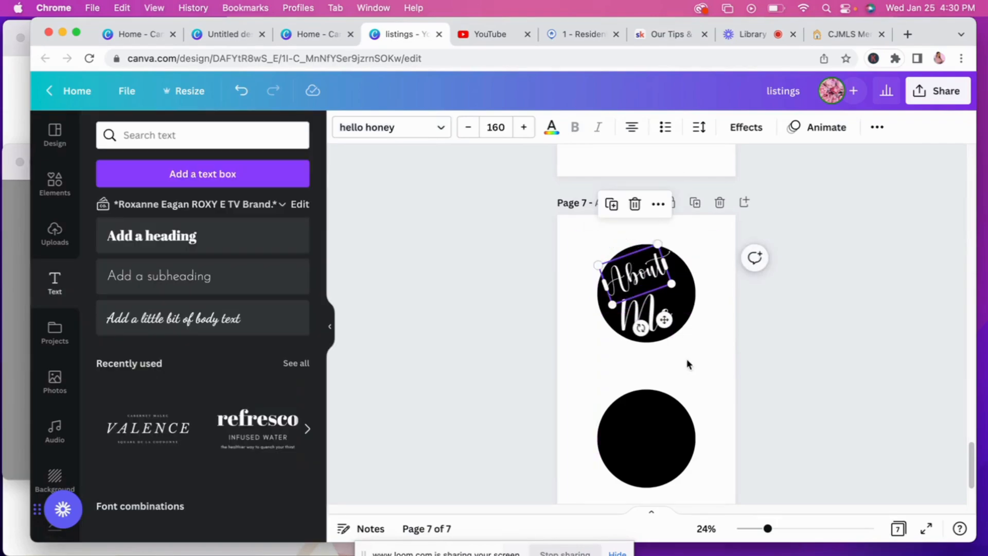
pyautogui.click(688, 363)
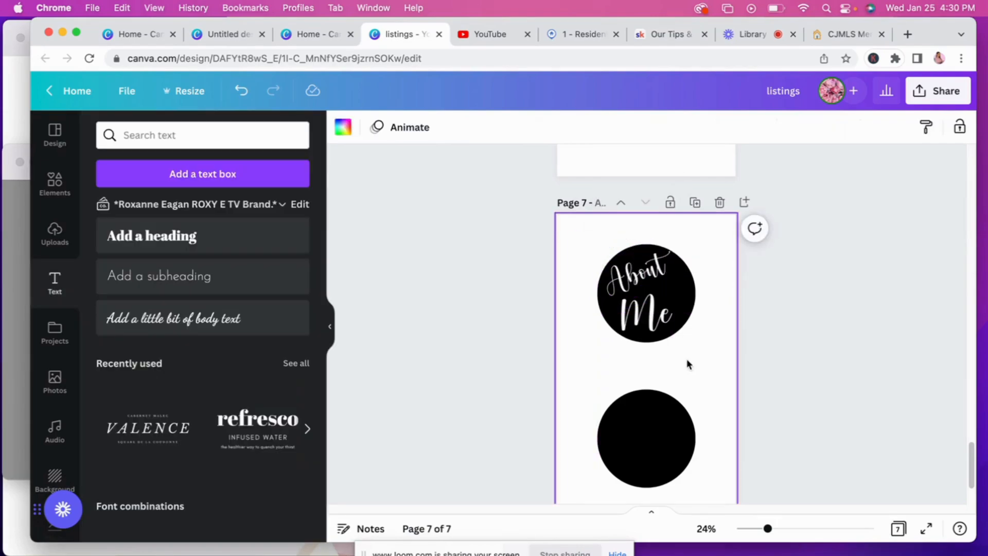
pyautogui.click(662, 342)
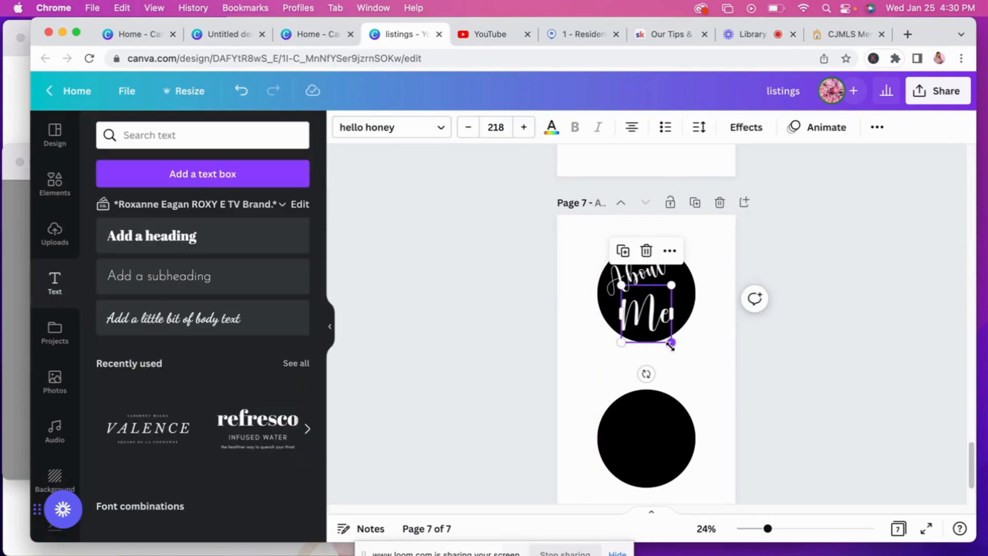
pyautogui.moveTo(670, 341); pyautogui.dragTo(679, 350)
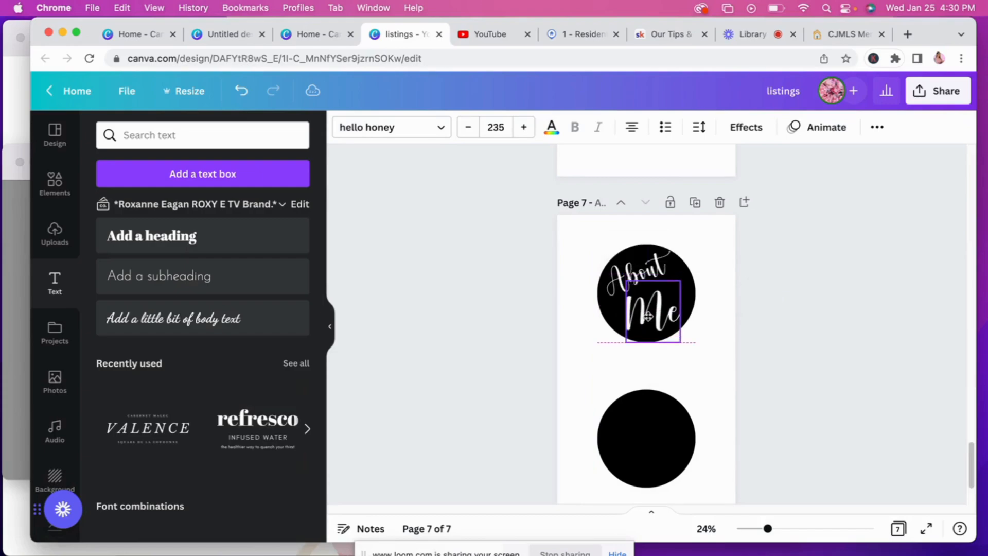
# Add a subheading reading "Testimonials" in Josefin Sans Regular just below page 7's lower circle.
pyautogui.click(688, 411)
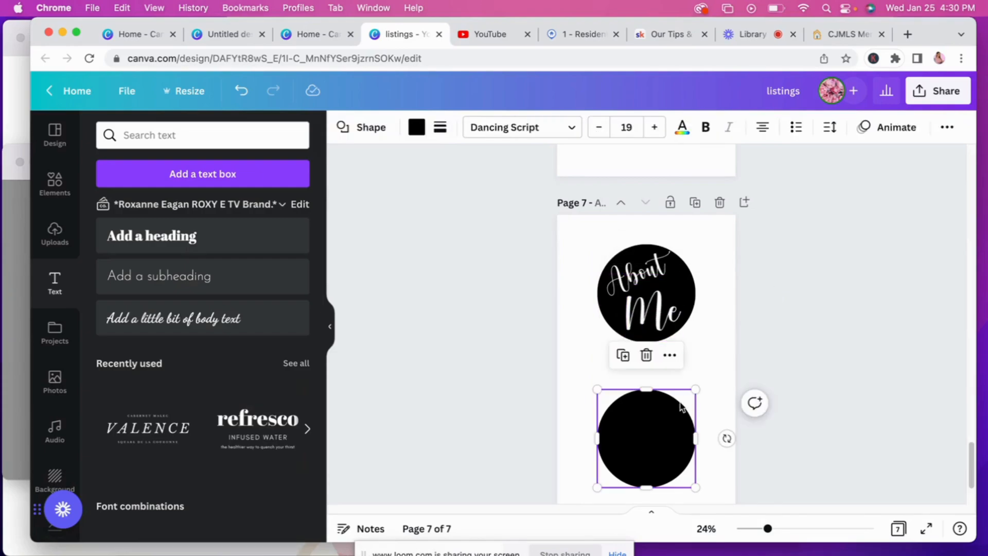
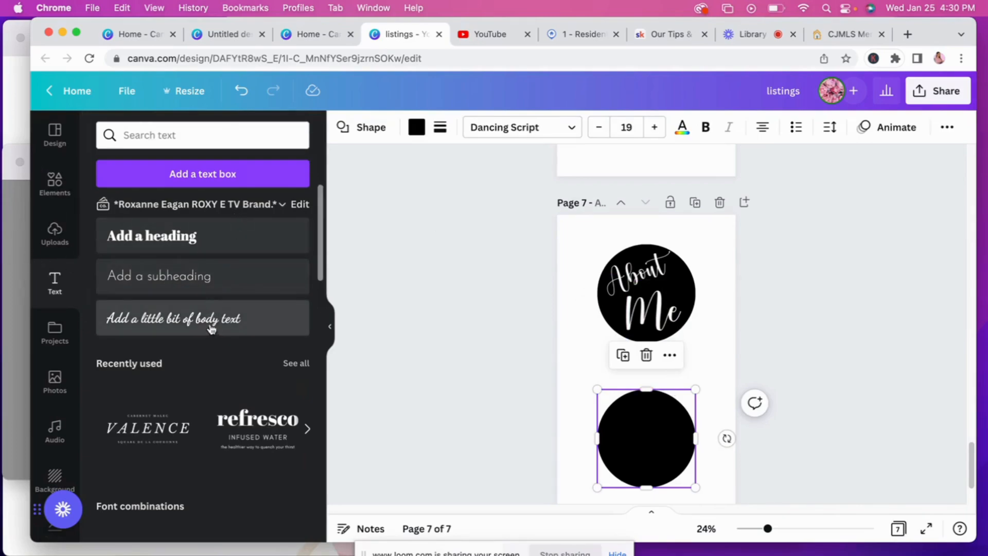
pyautogui.click(239, 290)
pyautogui.click(439, 129)
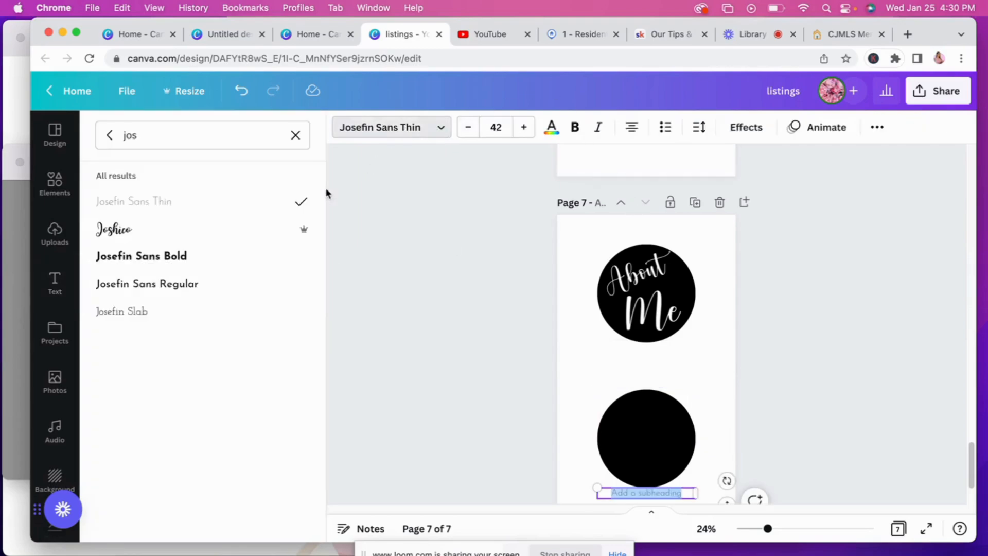
pyautogui.click(273, 286)
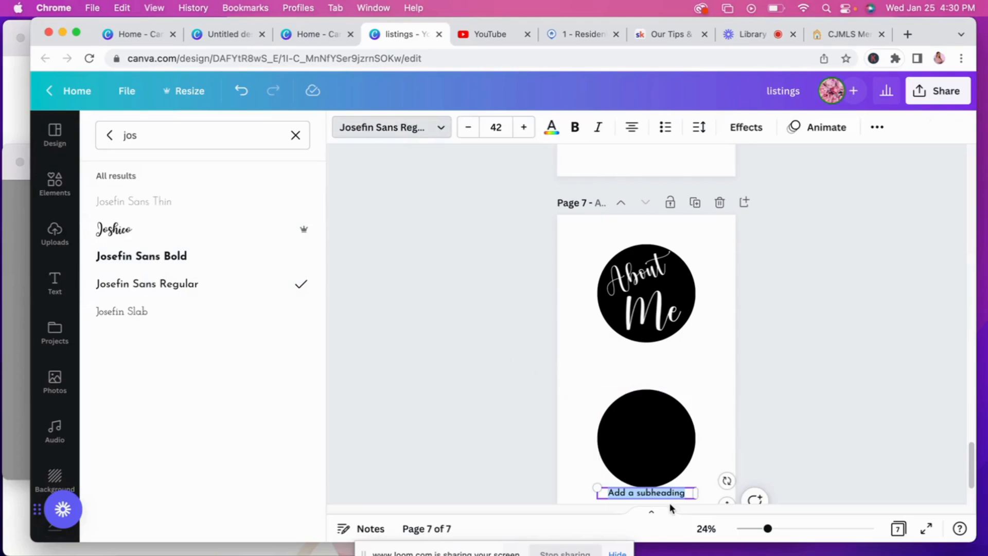
pyautogui.write('Testimonials')
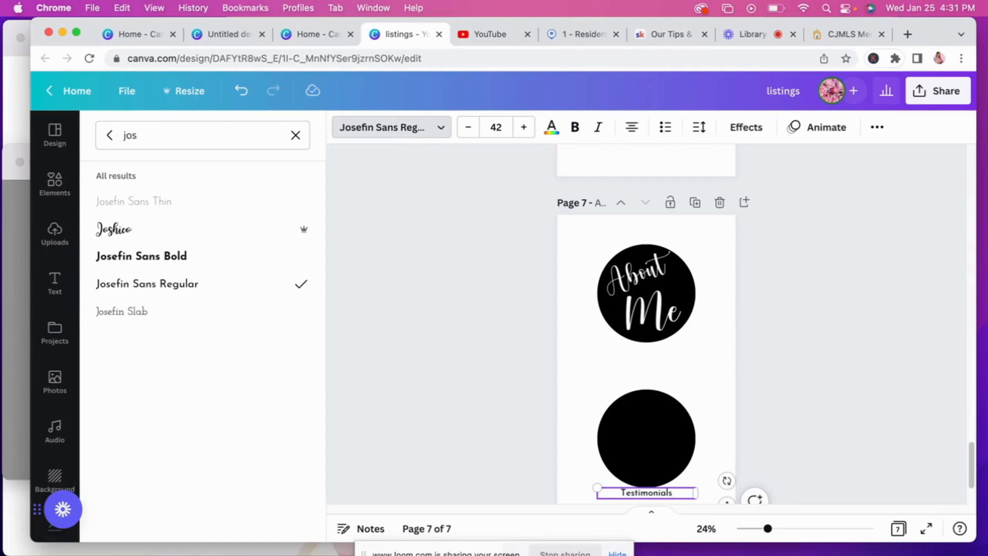
# Apply the Curve effect at 62 to the Testimonials text and rotate the text clockwise.
pyautogui.scroll(-2, 549, 196)
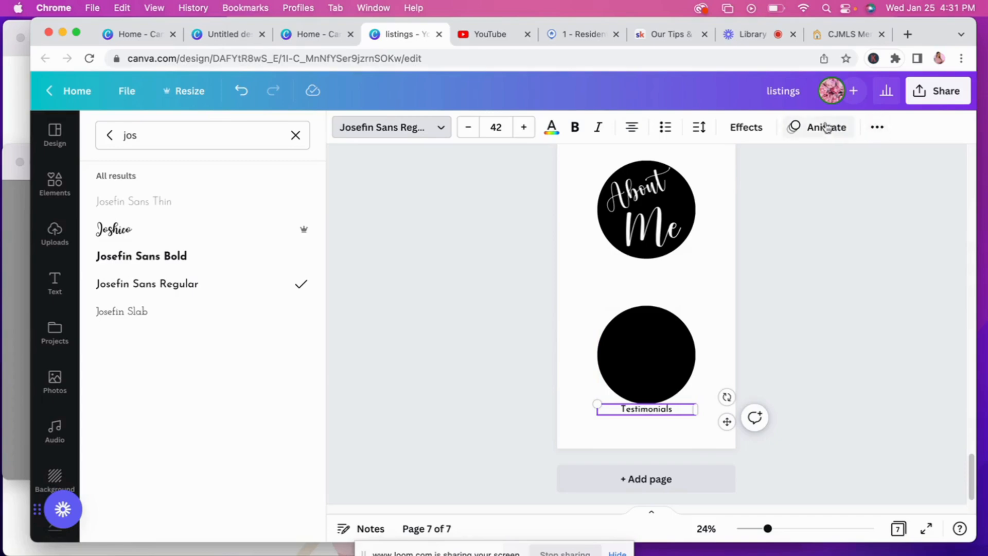
pyautogui.click(763, 127)
pyautogui.click(206, 512)
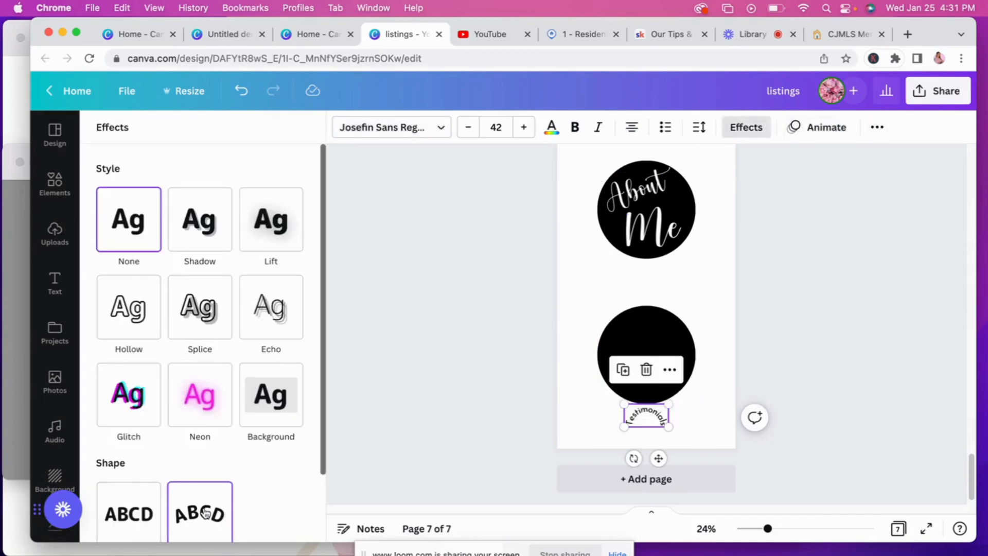
pyautogui.scroll(-2, 283, 475)
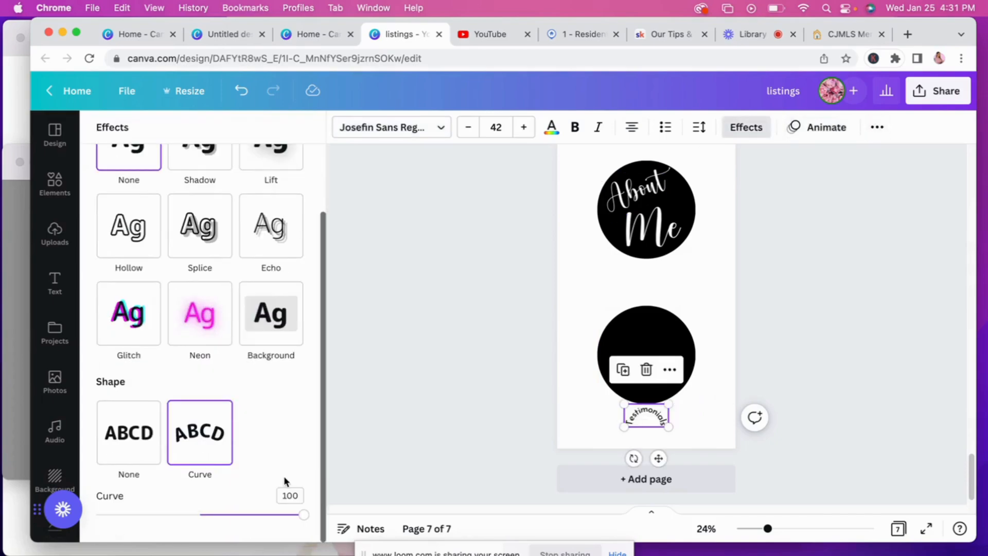
pyautogui.moveTo(303, 514); pyautogui.dragTo(264, 515)
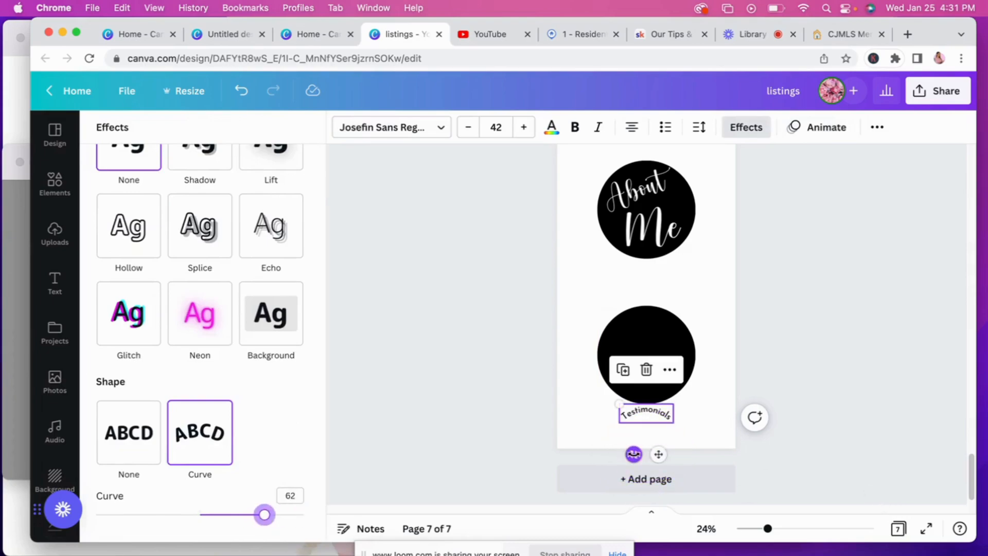
pyautogui.moveTo(633, 453); pyautogui.dragTo(586, 510)
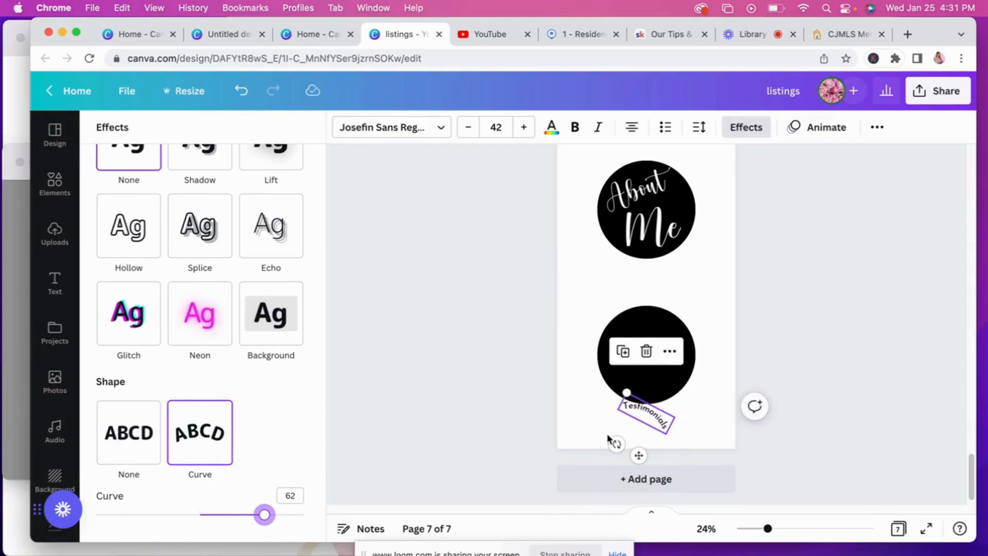
# Make the Testimonials text white, move it into the upper part of the lower circle and enlarge it to size 84.5.
pyautogui.click(551, 129)
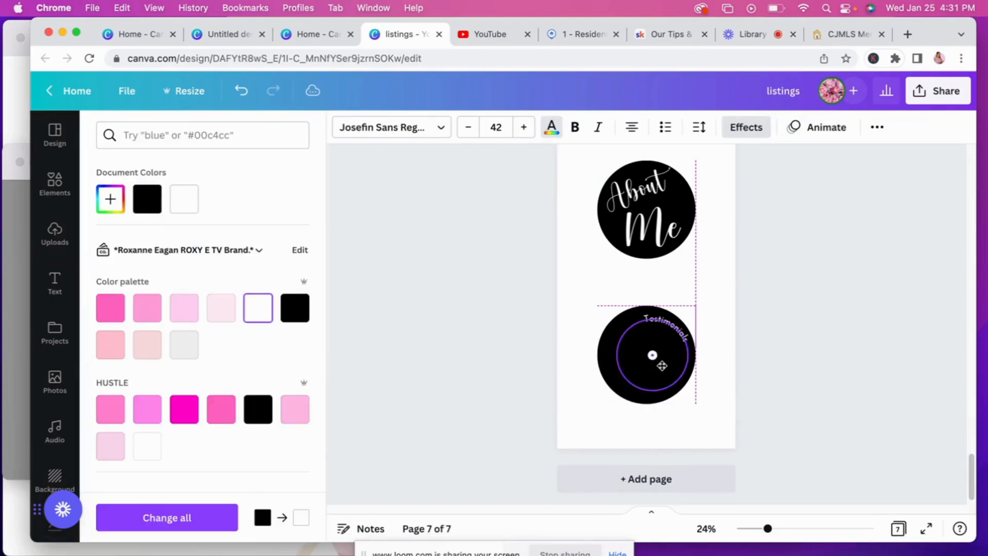
pyautogui.moveTo(662, 366); pyautogui.dragTo(661, 363)
pyautogui.moveTo(644, 297); pyautogui.dragTo(621, 288)
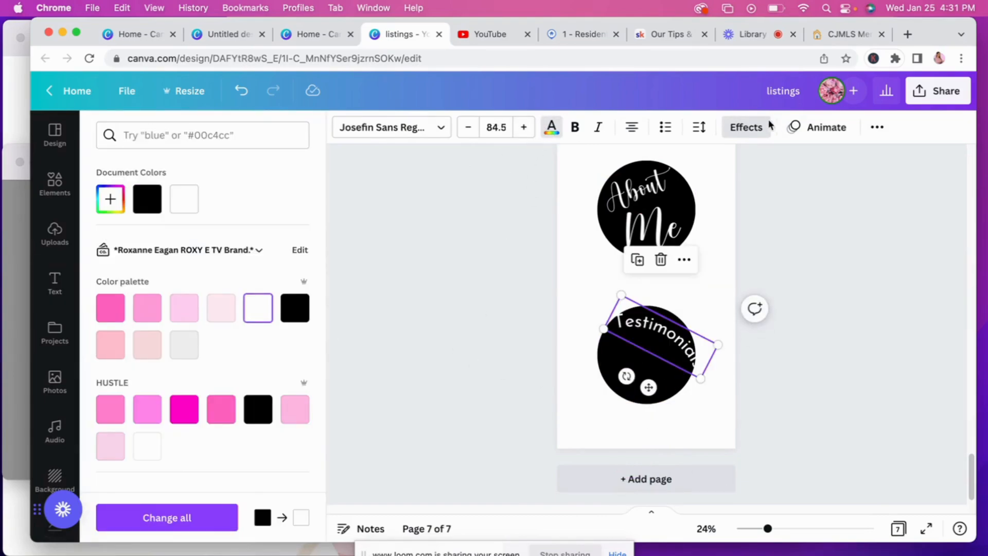
# Set the Testimonials text's curve to 93 and rotate it further clockwise to follow the circle's upper-right edge.
pyautogui.click(746, 127)
pyautogui.scroll(-3, 157, 483)
pyautogui.scroll(-1, 157, 483)
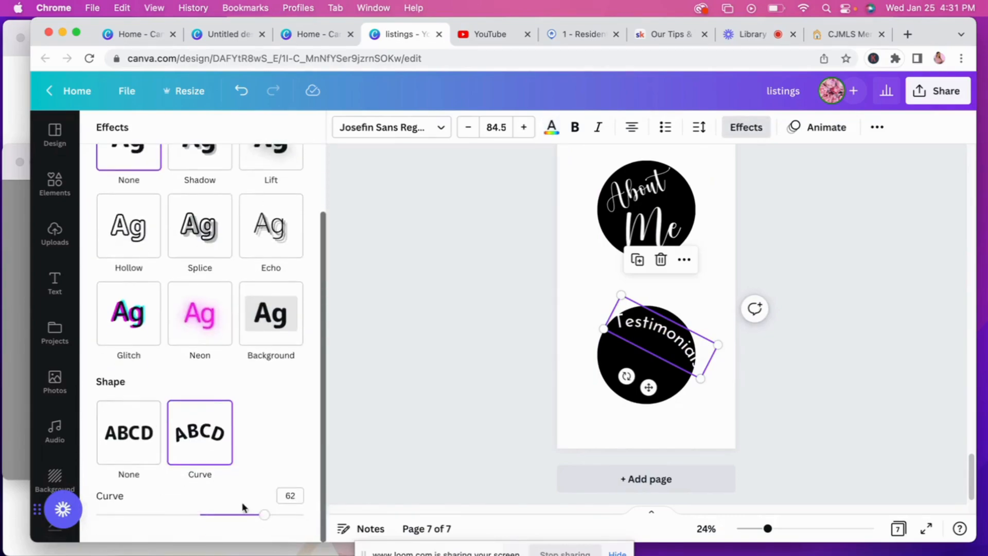
pyautogui.moveTo(265, 519); pyautogui.dragTo(298, 520)
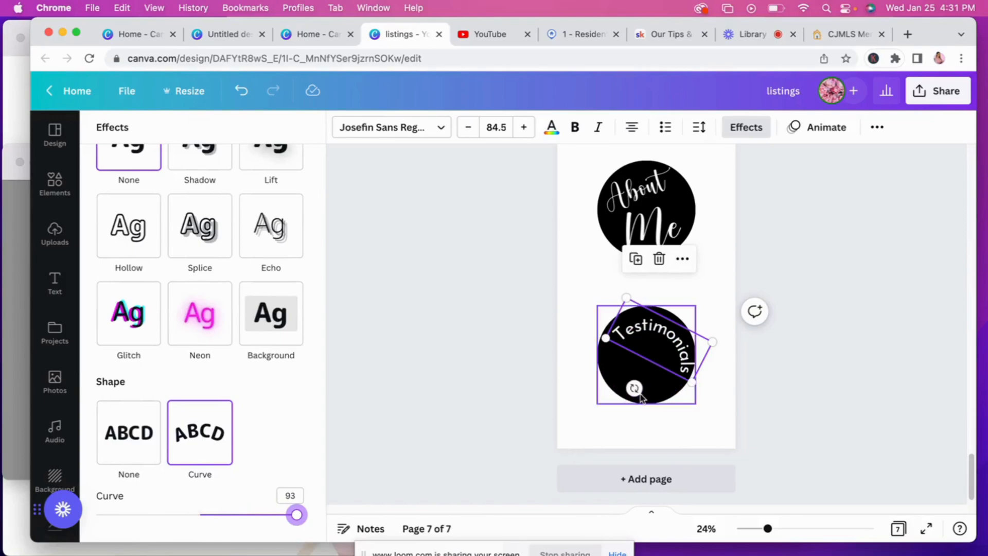
pyautogui.moveTo(639, 397); pyautogui.dragTo(600, 397)
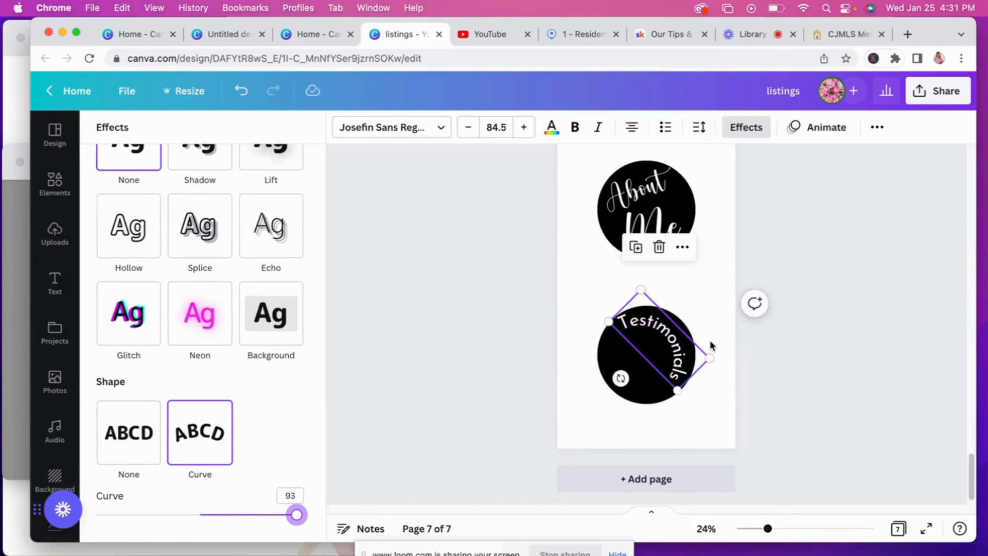
# Shift the Testimonials text outward so it sits close to the black circle's upper-right edge.
pyautogui.click(693, 395)
pyautogui.click(671, 345)
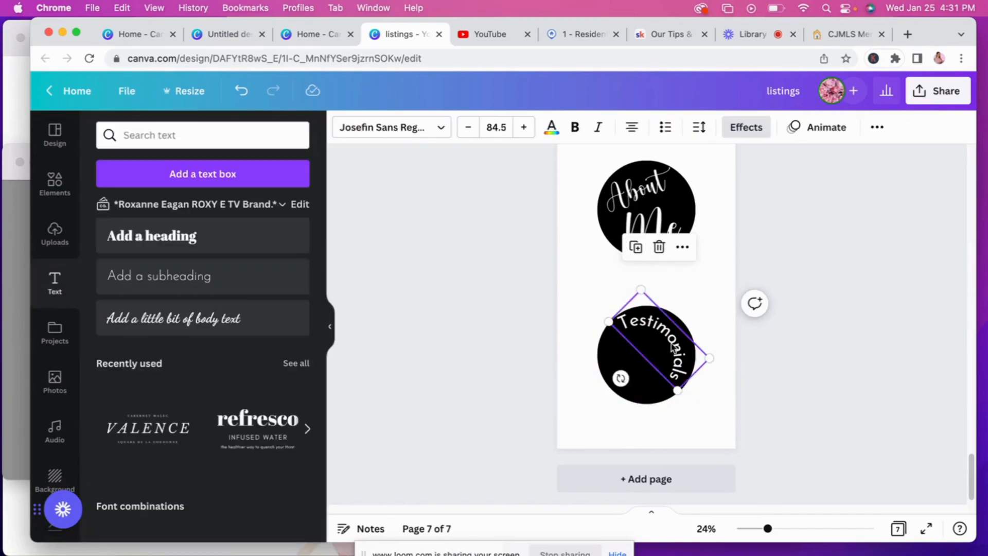
pyautogui.moveTo(672, 347); pyautogui.dragTo(684, 344)
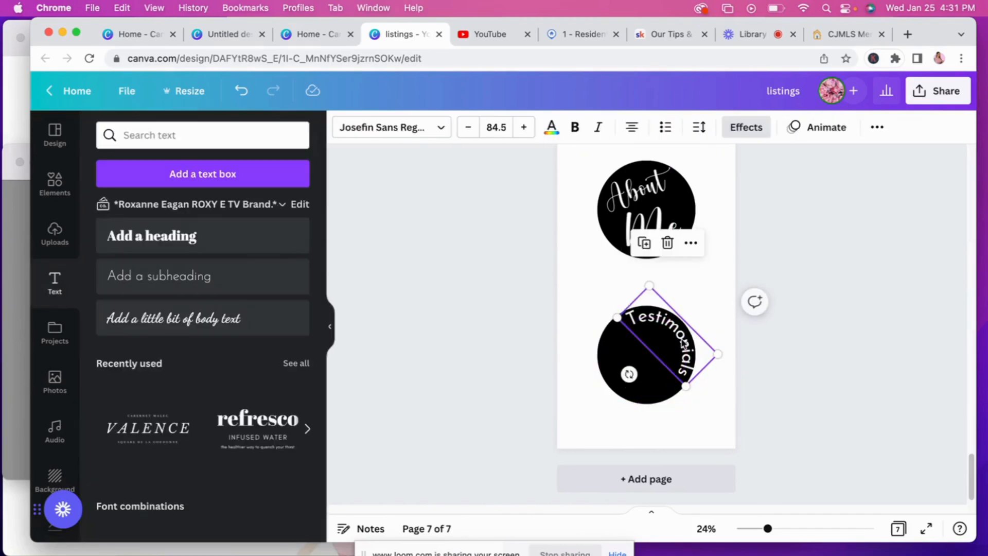
pyautogui.click(711, 243)
# Search the elements for "stars" and place a small white three-star graphic in the middle of the lower circle.
pyautogui.click(55, 182)
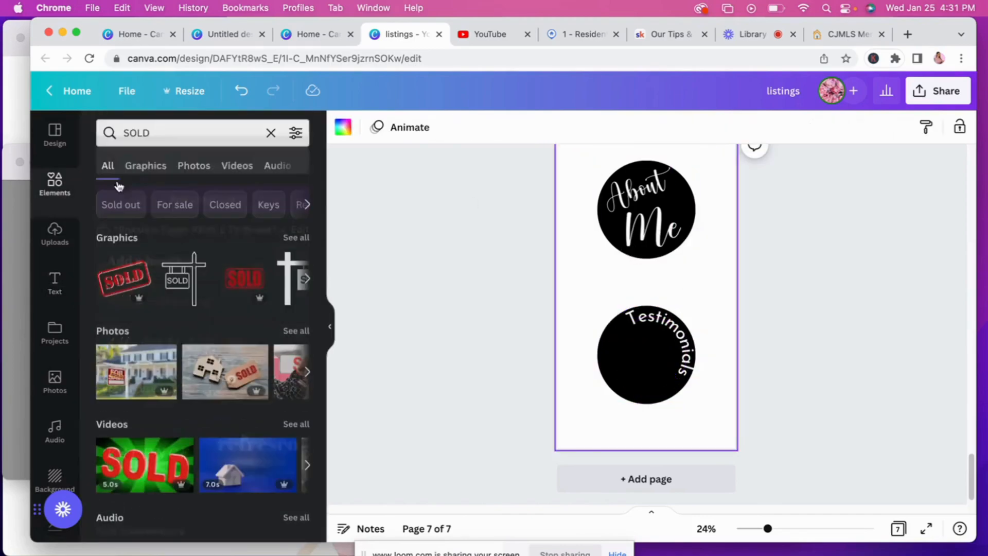
pyautogui.click(168, 131)
pyautogui.write('stars')
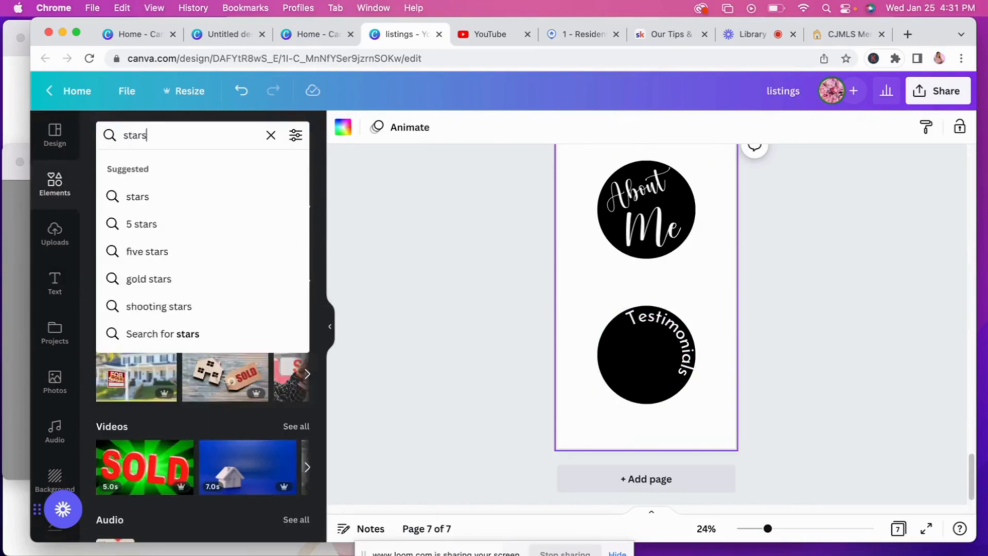
pyautogui.press('Return')
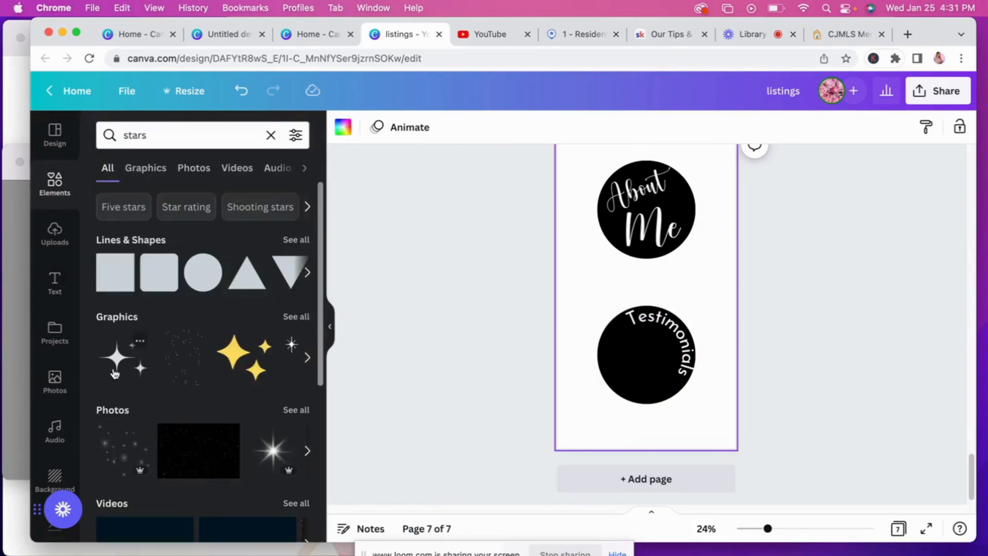
pyautogui.moveTo(114, 373); pyautogui.dragTo(649, 357)
pyautogui.click(723, 283)
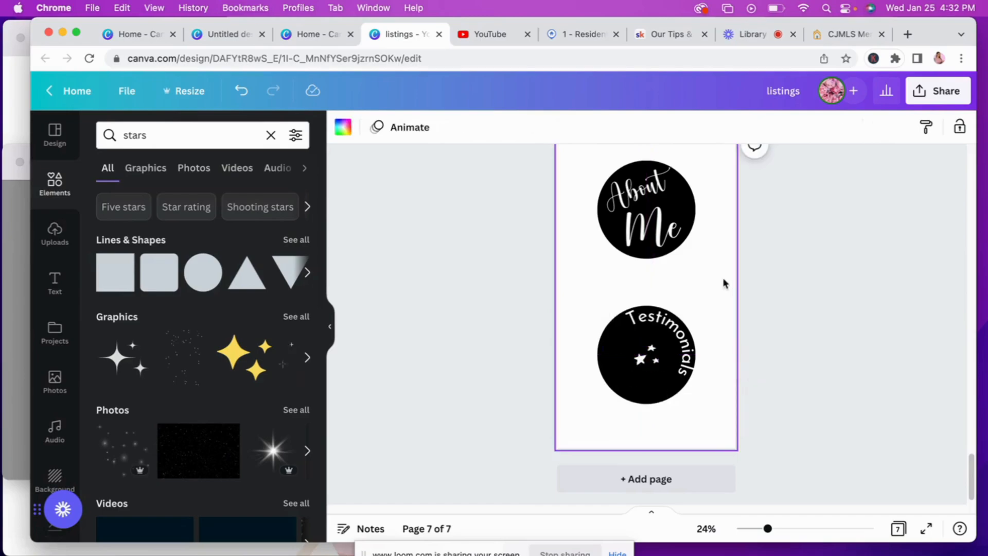
# Duplicate page 7 and delete the texts and stars from the copy, keeping both black circles.
pyautogui.click(674, 335)
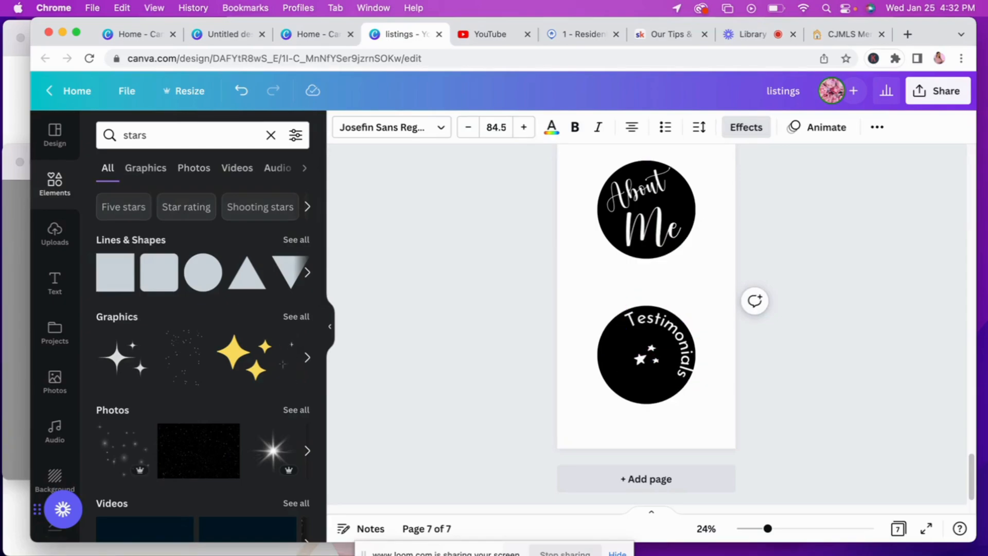
pyautogui.click(675, 336)
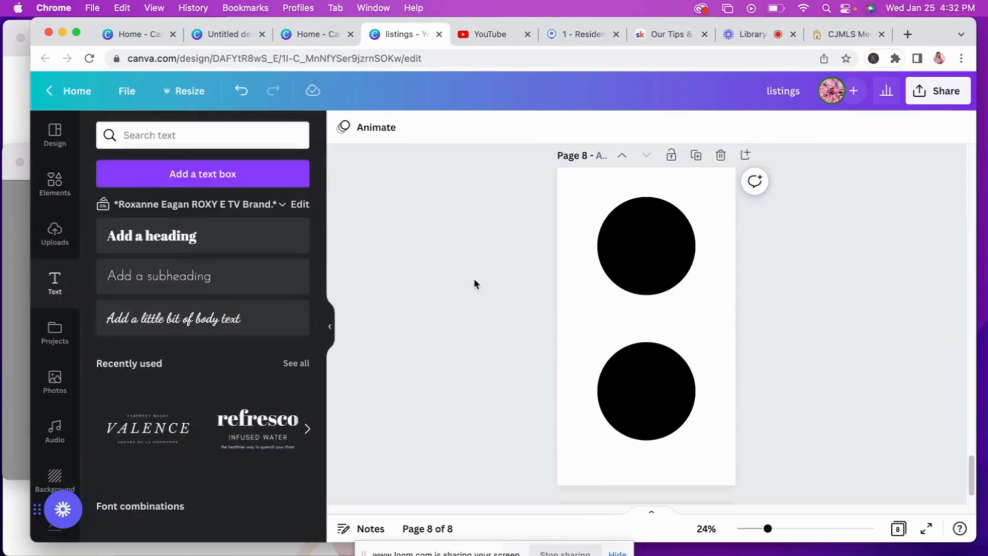
# Search the elements for "home", look through the house graphics and clear the search.
pyautogui.click(54, 182)
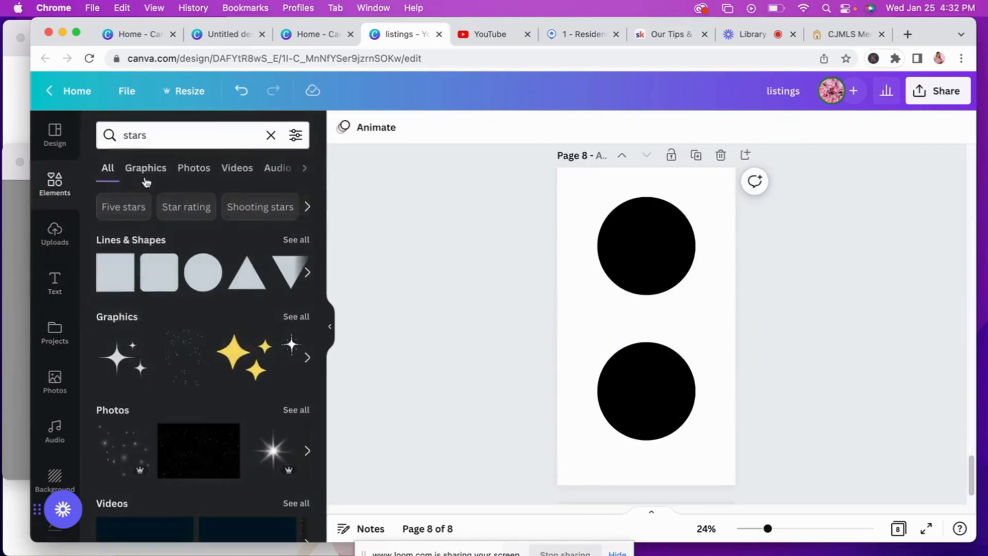
pyautogui.click(145, 139)
pyautogui.doubleClick(145, 140)
pyautogui.write('home')
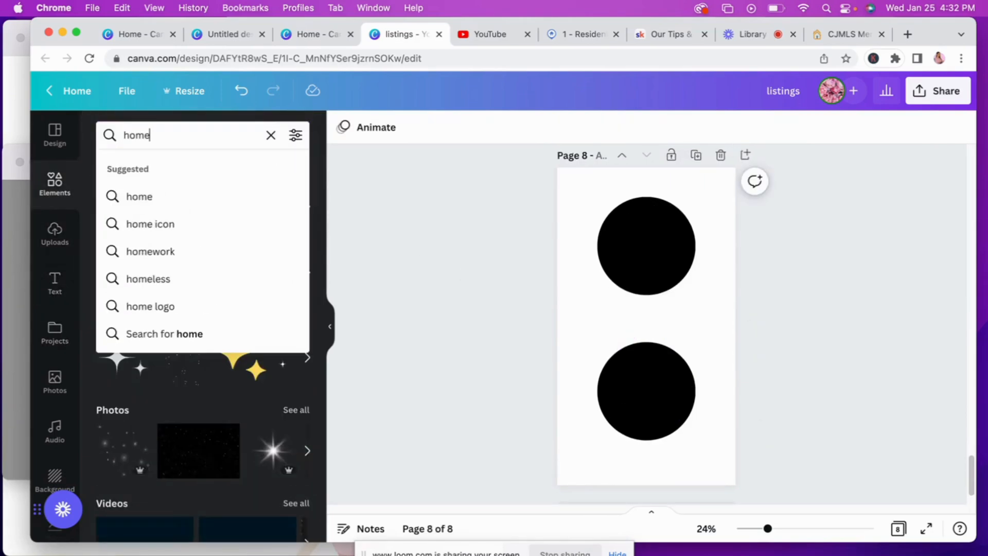
pyautogui.press('Return')
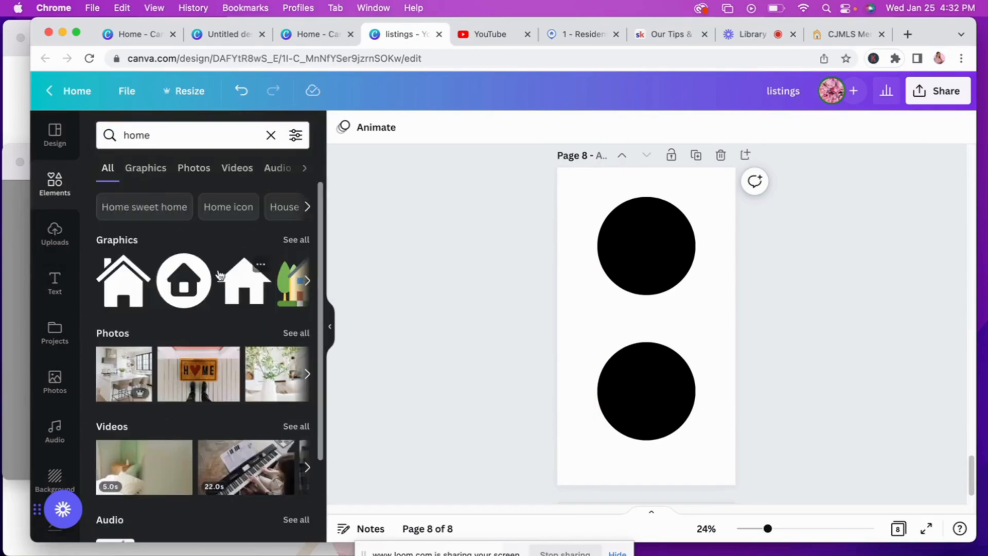
pyautogui.click(298, 242)
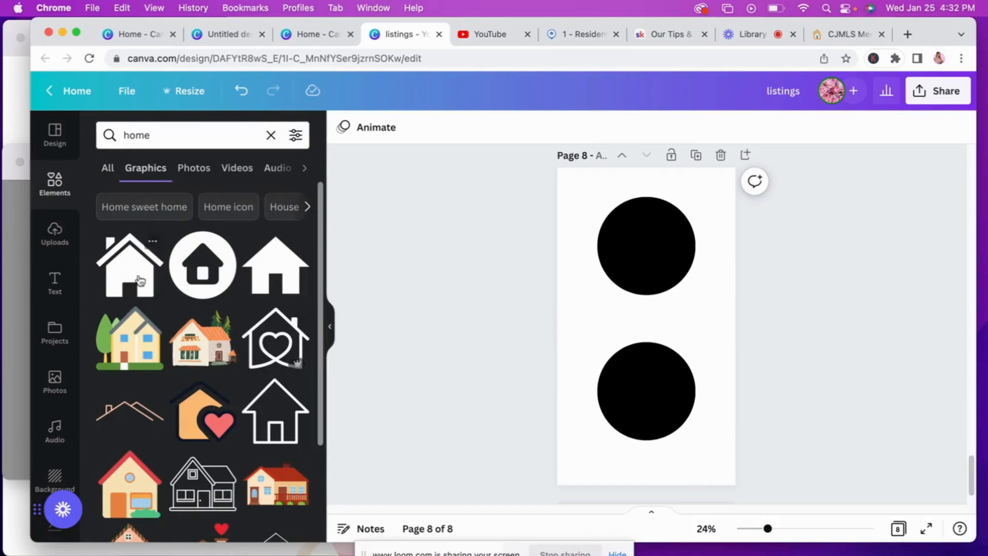
pyautogui.scroll(-3, 176, 401)
pyautogui.scroll(2, 177, 402)
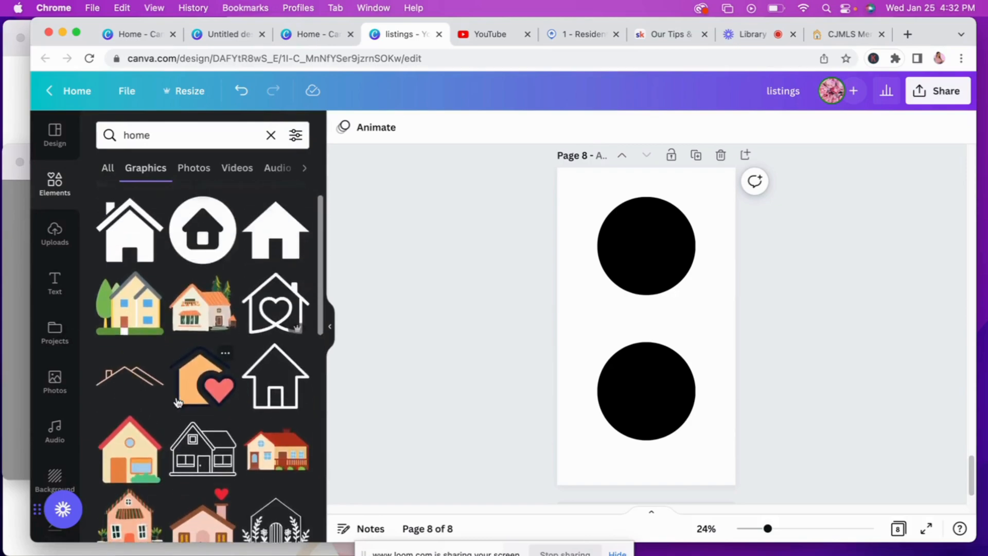
pyautogui.click(632, 263)
pyautogui.moveTo(152, 136); pyautogui.dragTo(16, 119)
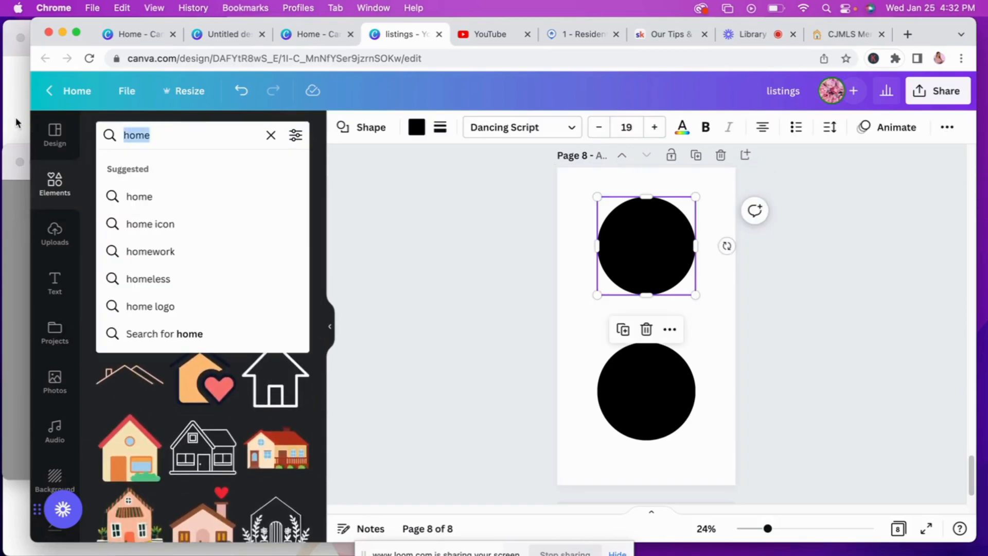
pyautogui.press('BackSpace')
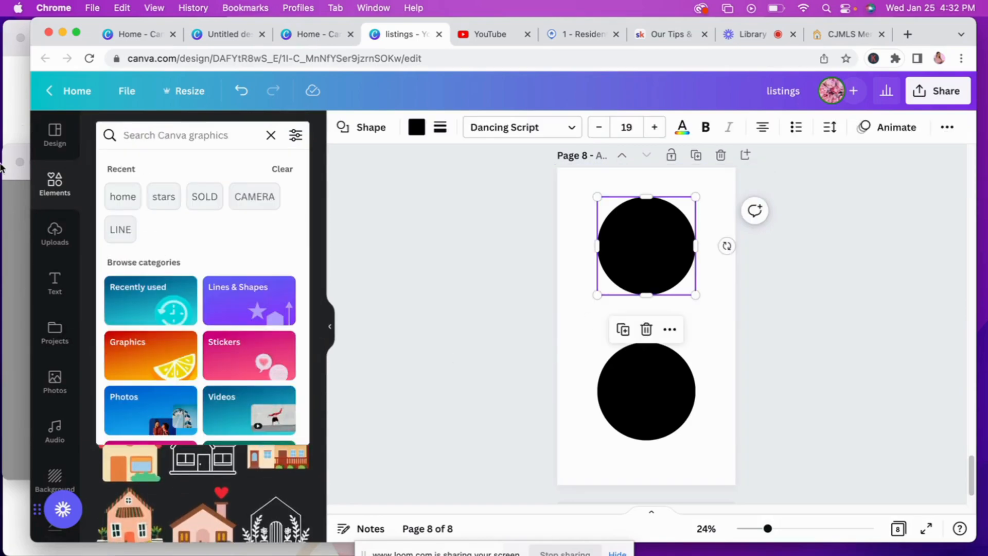
# Search for "circle rings" among the graphics.
pyautogui.click(55, 282)
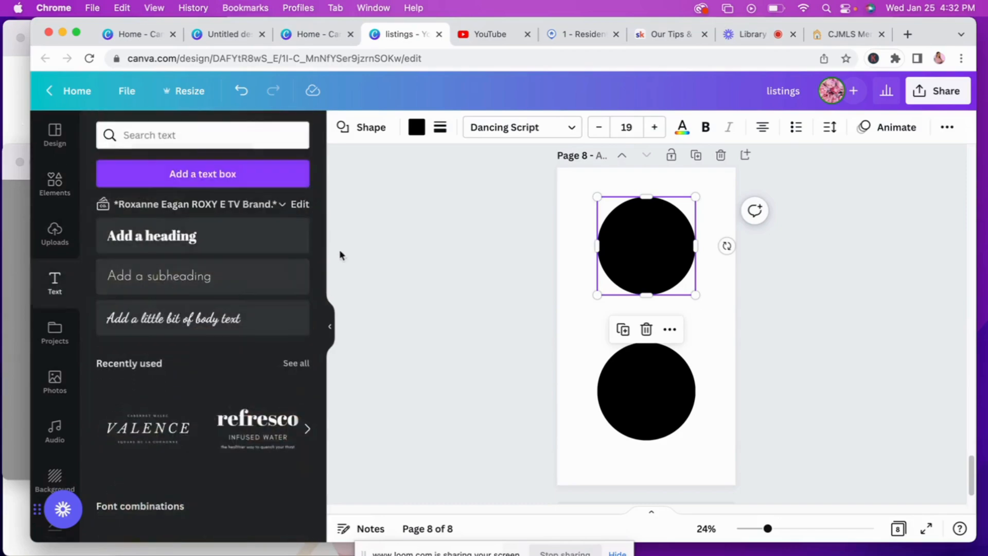
pyautogui.click(246, 137)
pyautogui.write('cir')
pyautogui.press('BackSpace')
pyautogui.press('BackSpace')
pyautogui.press('BackSpace')
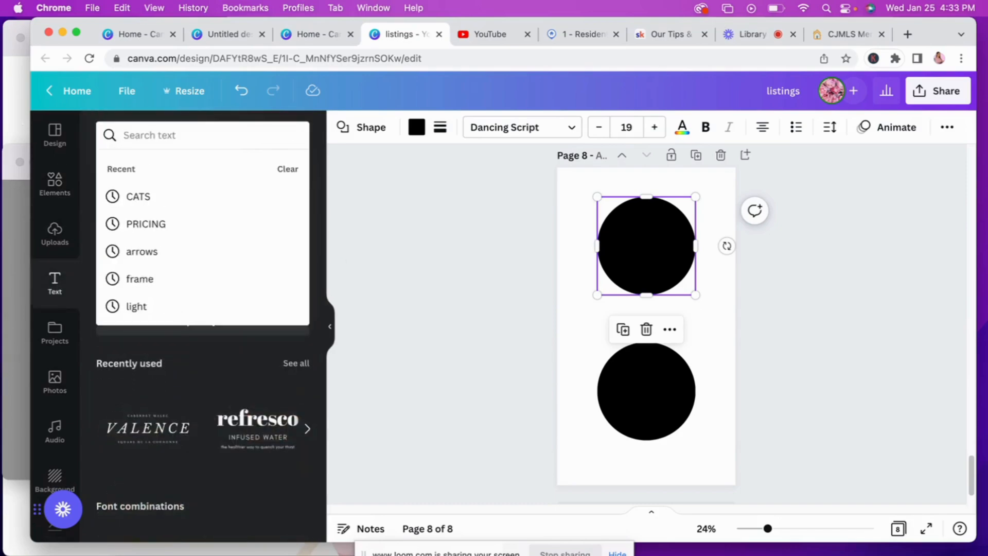
pyautogui.write('circle ring')
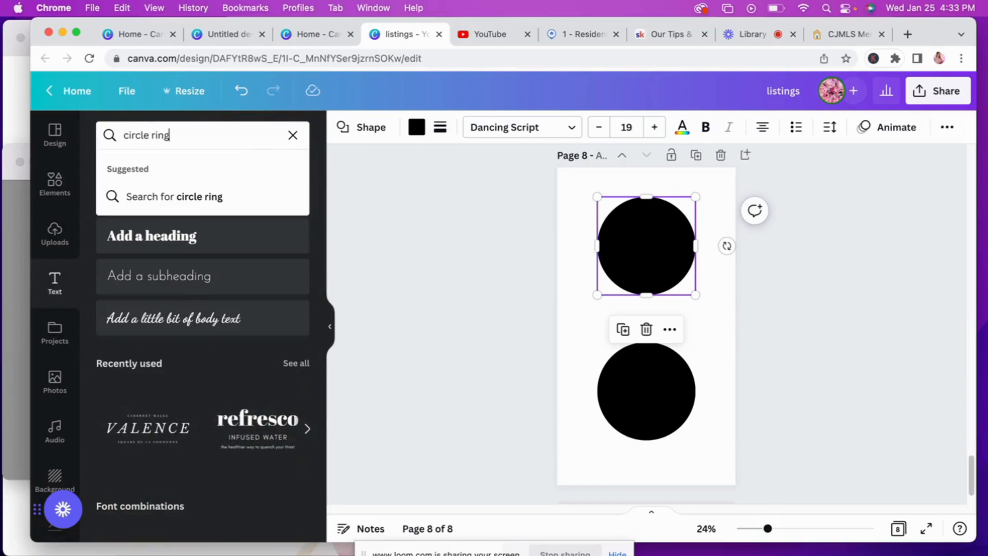
pyautogui.write('s')
pyautogui.press('Return')
pyautogui.click(203, 265)
pyautogui.moveTo(656, 313); pyautogui.dragTo(660, 266)
pyautogui.press('Delete')
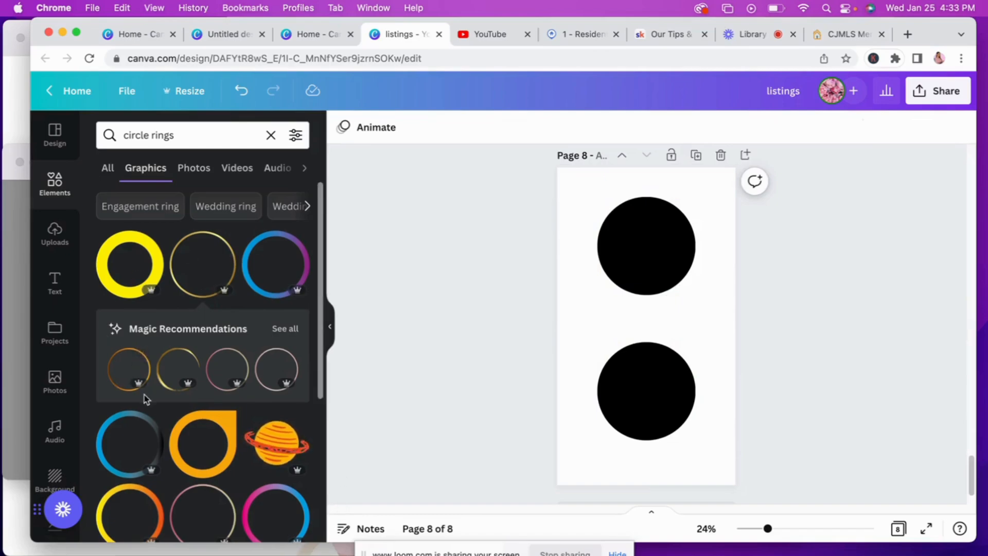
# Add the thin ring graphic to page 8, recolour it white and fit it just inside the upper black circle's edge.
pyautogui.scroll(-5, 145, 399)
pyautogui.click(275, 333)
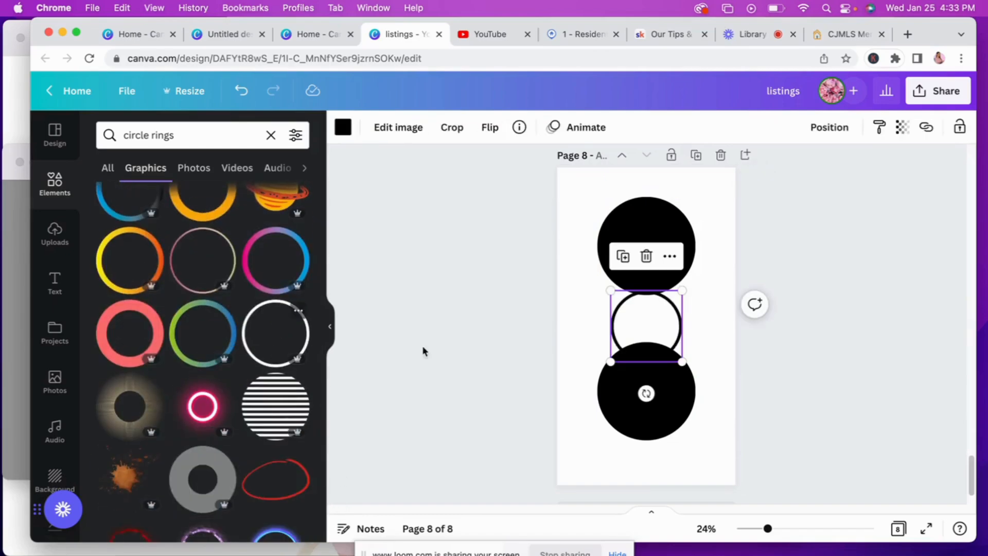
pyautogui.click(343, 128)
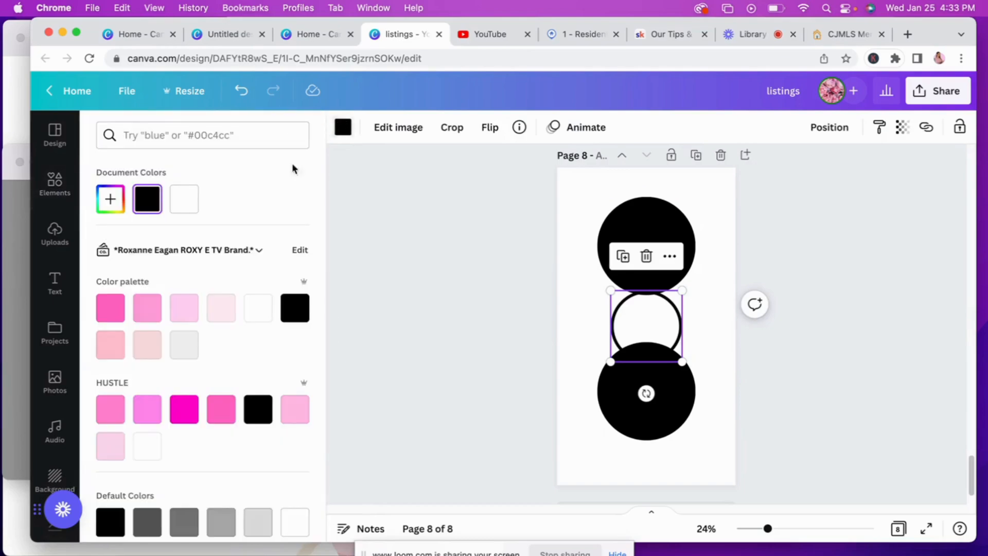
pyautogui.click(255, 311)
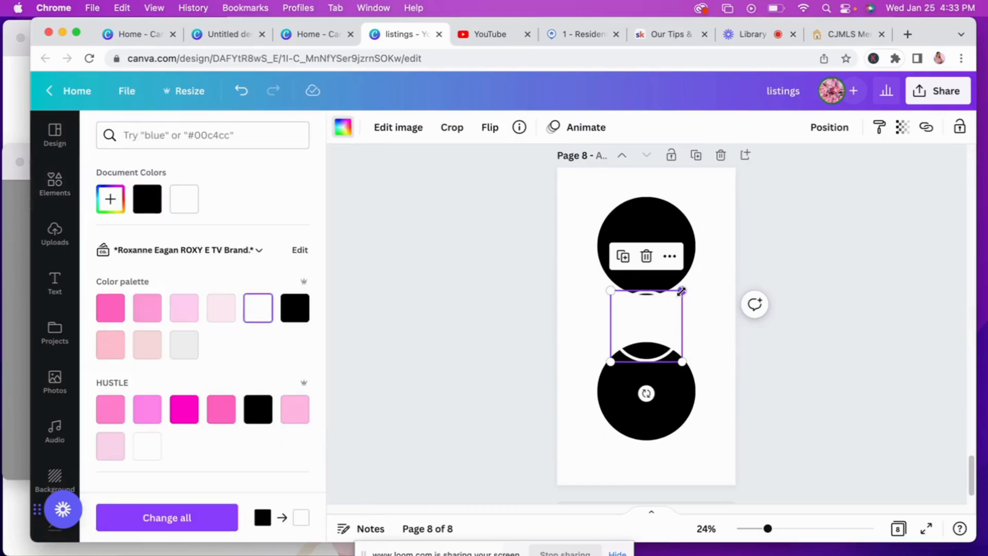
pyautogui.moveTo(648, 331); pyautogui.dragTo(642, 246)
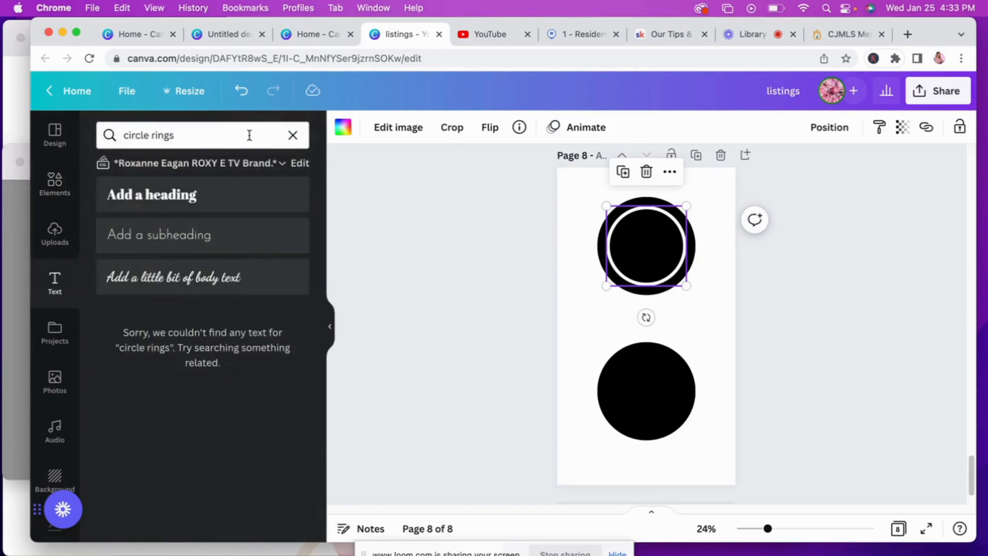
# Add a white body text reading "Seller" on page 8 and widen its text box.
pyautogui.click(201, 277)
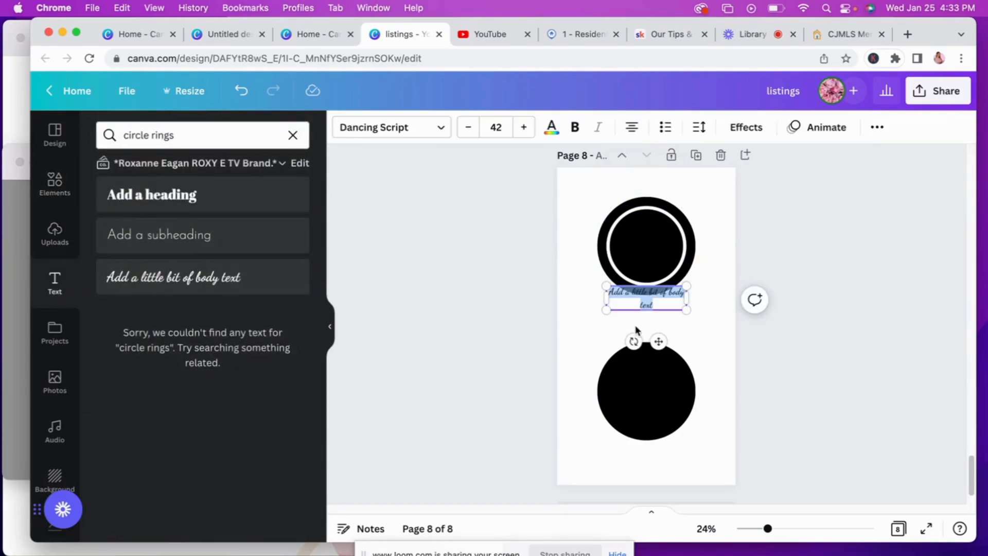
pyautogui.press('BackSpace')
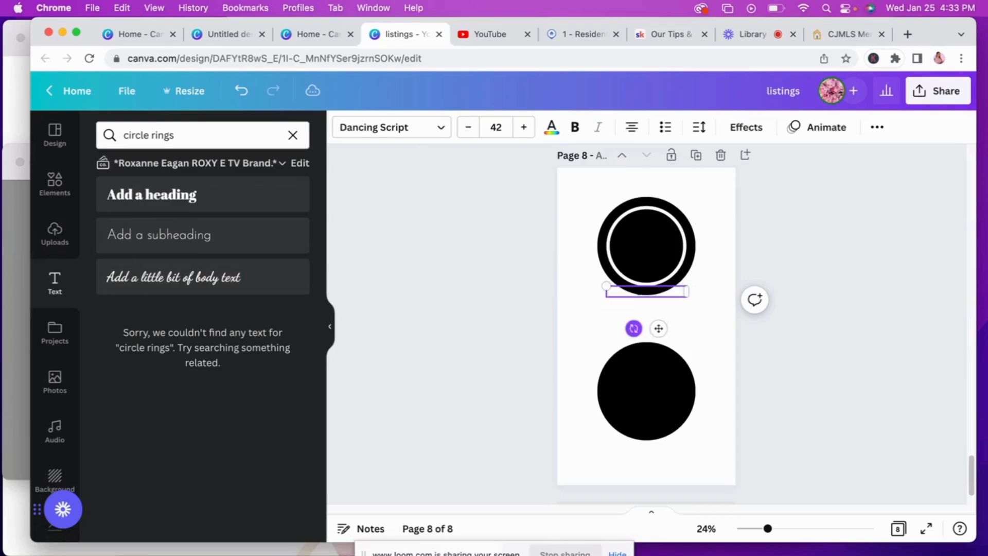
pyautogui.click(551, 128)
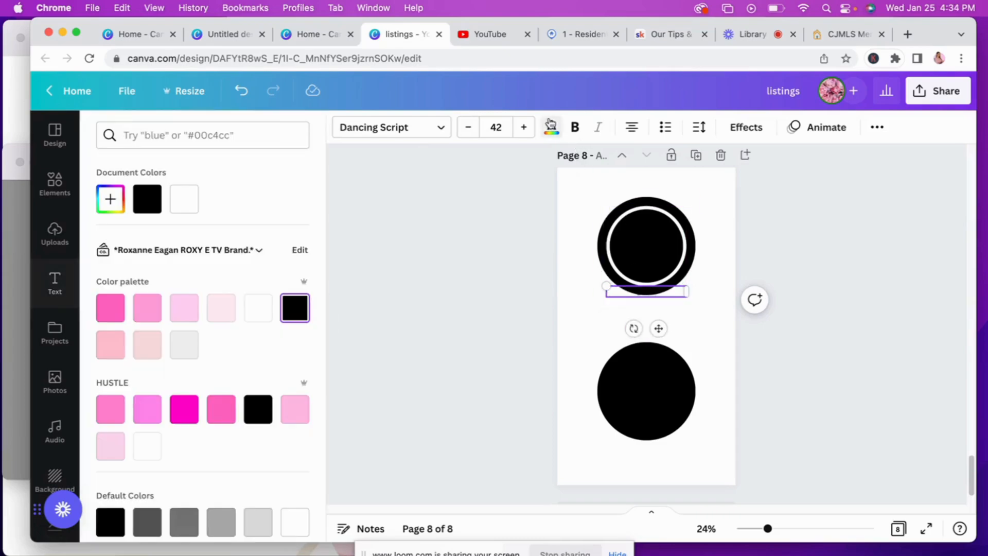
pyautogui.click(194, 203)
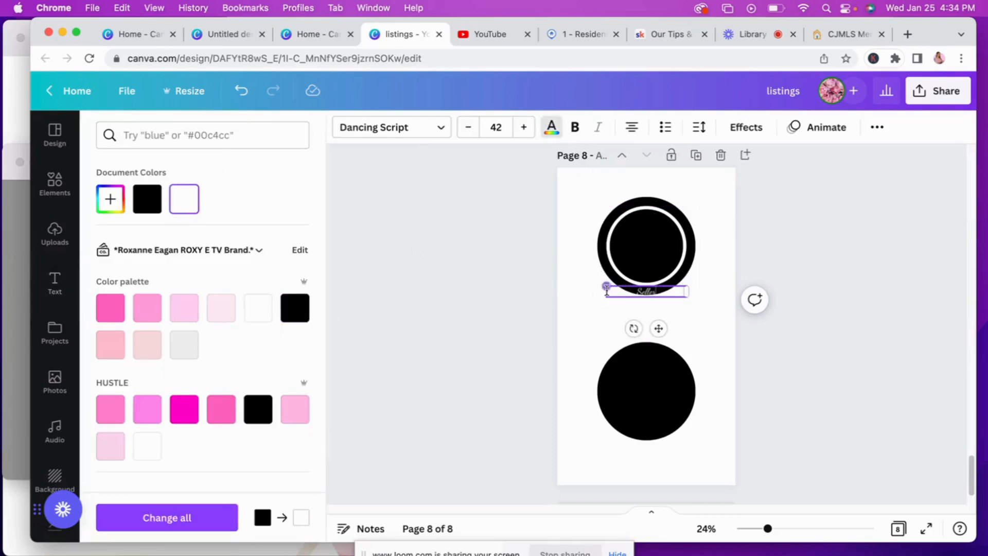
pyautogui.moveTo(606, 291); pyautogui.dragTo(565, 291)
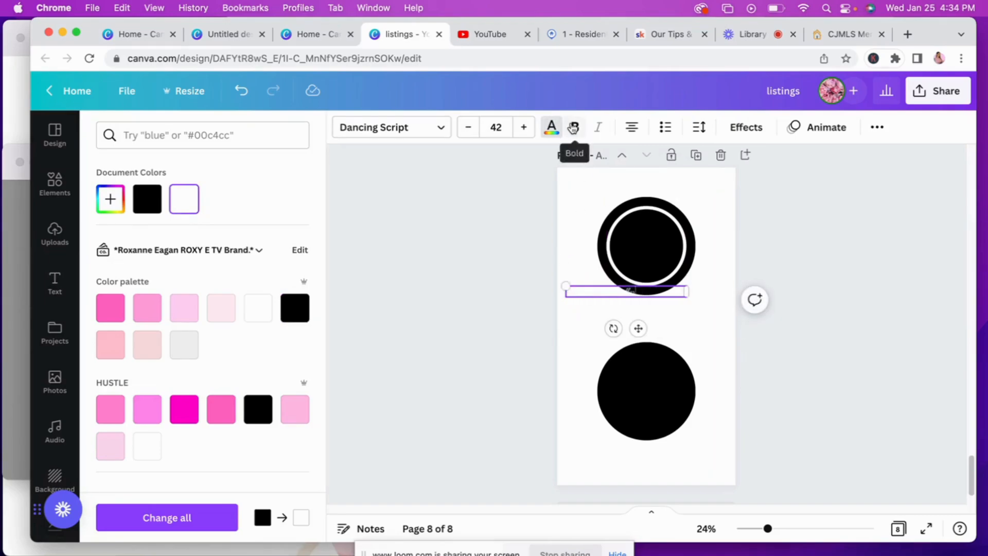
# Set the "Seller" text in the hello honey font at size 121 and place it in the upper half of the ring.
pyautogui.click(441, 127)
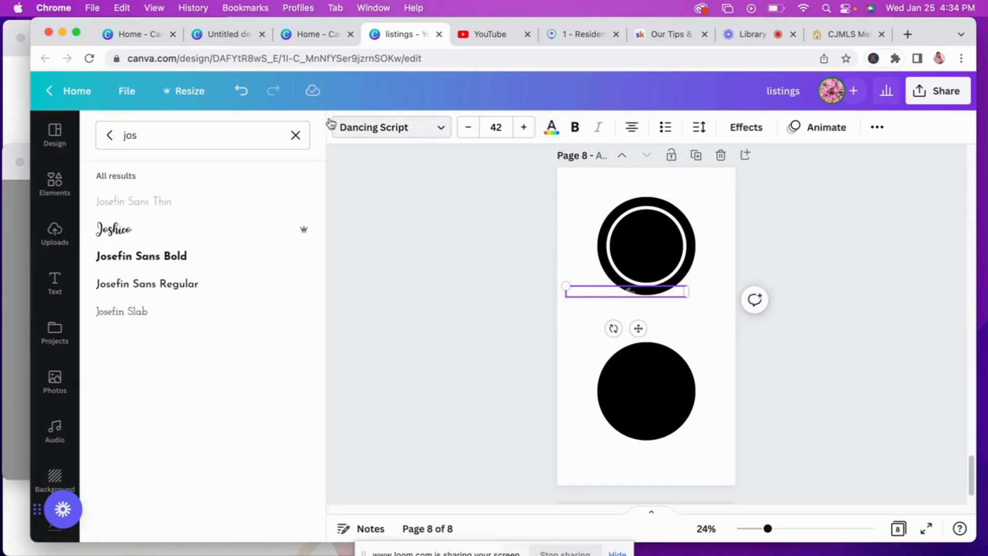
pyautogui.click(296, 137)
pyautogui.write('hello')
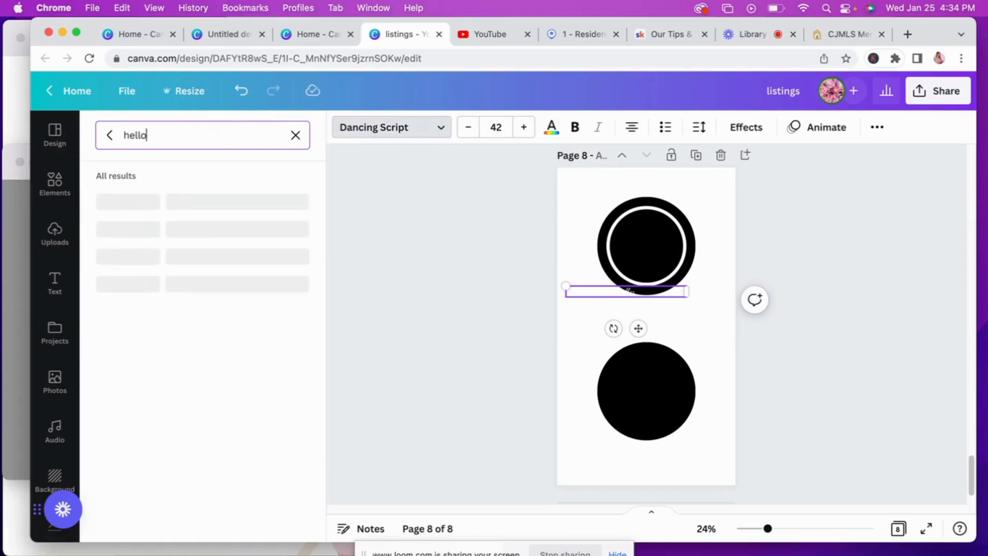
pyautogui.click(206, 215)
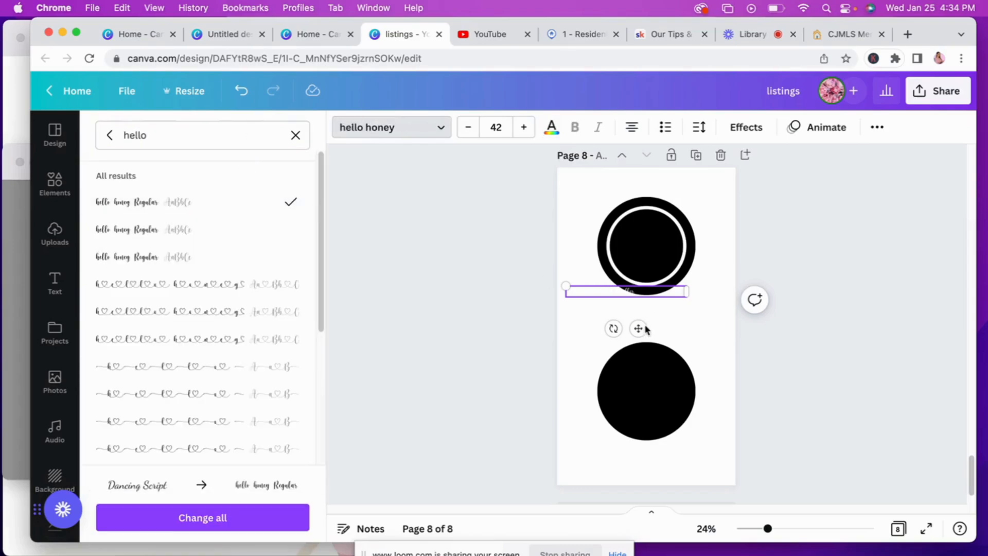
pyautogui.moveTo(637, 328); pyautogui.dragTo(654, 269)
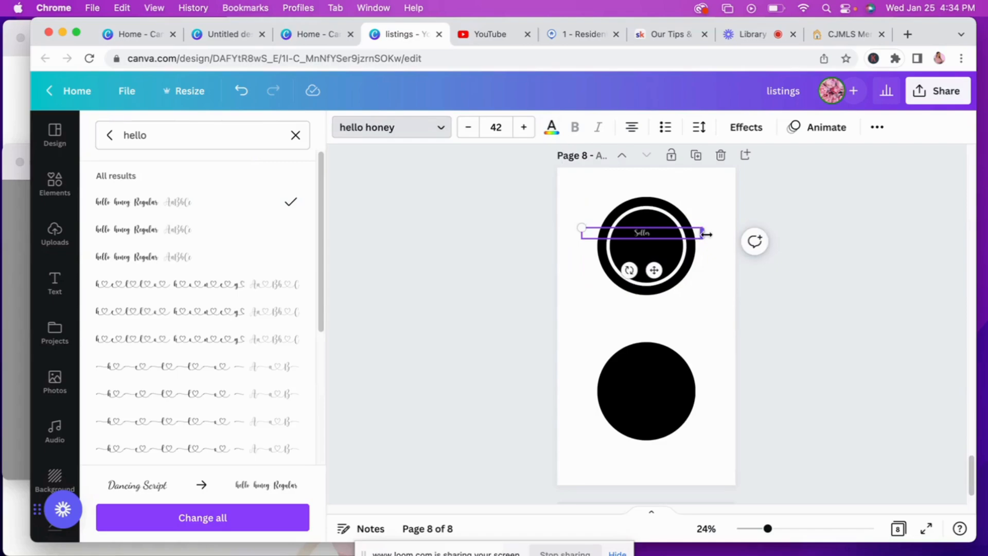
pyautogui.moveTo(706, 234); pyautogui.dragTo(596, 224)
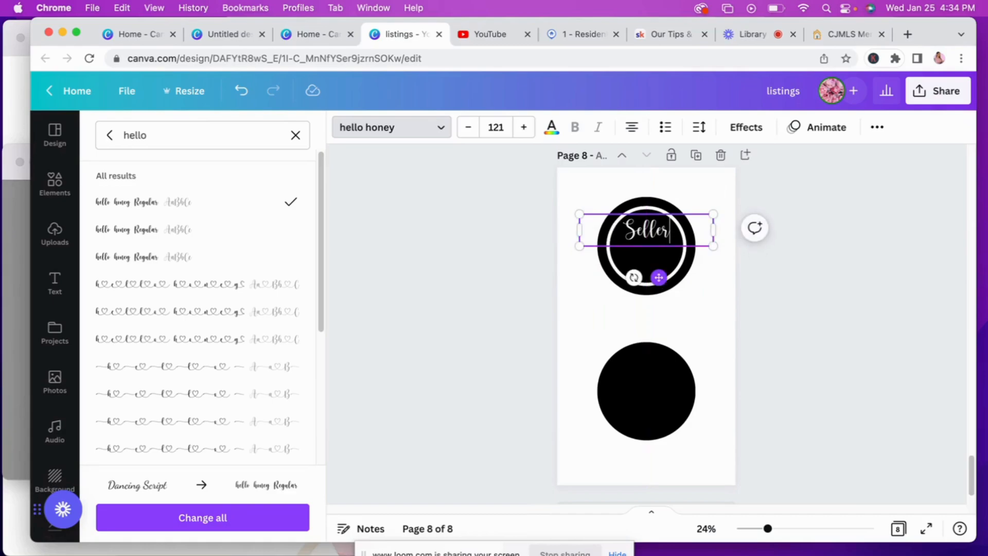
# Add a second text reading "TIPS" below "Seller" and set its font to Josefin Sans Regular.
pyautogui.click(593, 197)
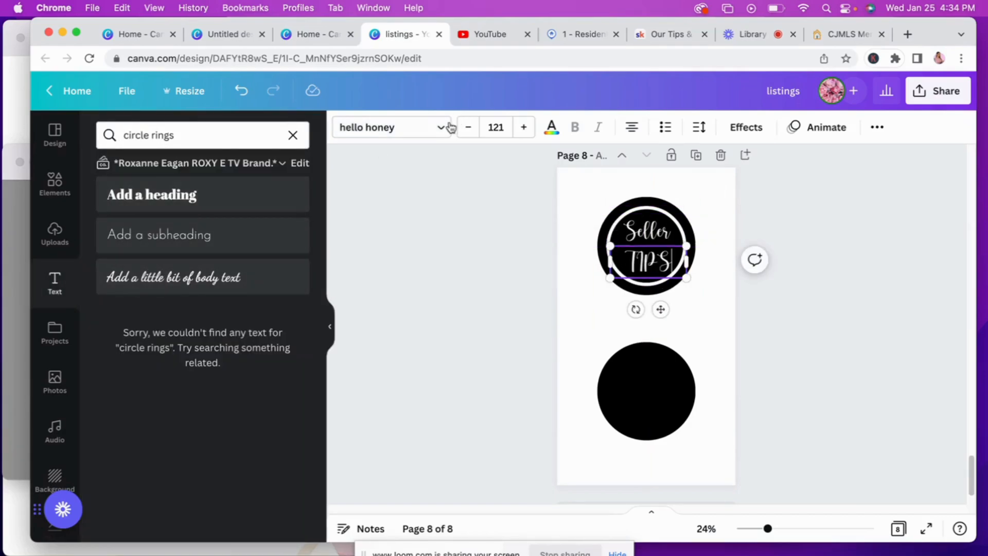
pyautogui.click(447, 126)
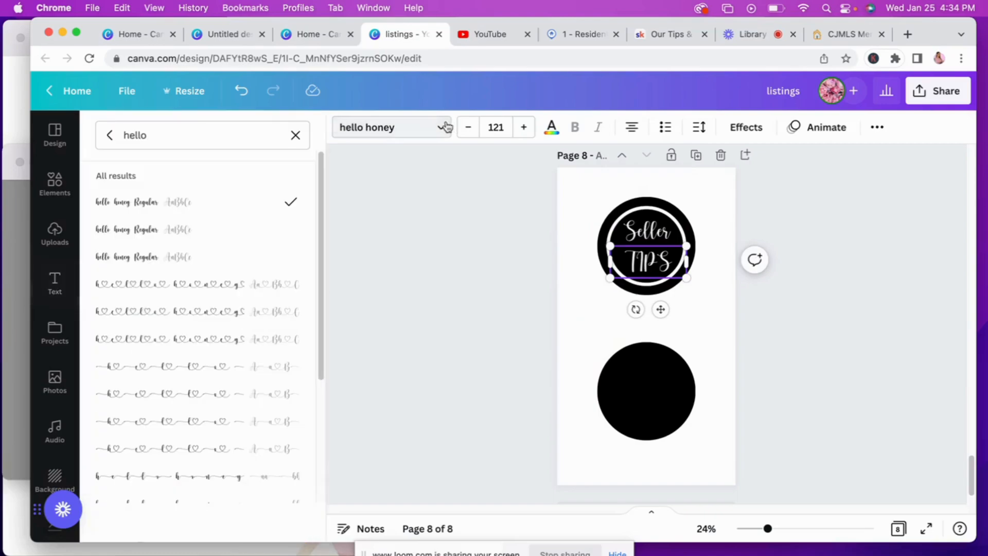
pyautogui.click(296, 137)
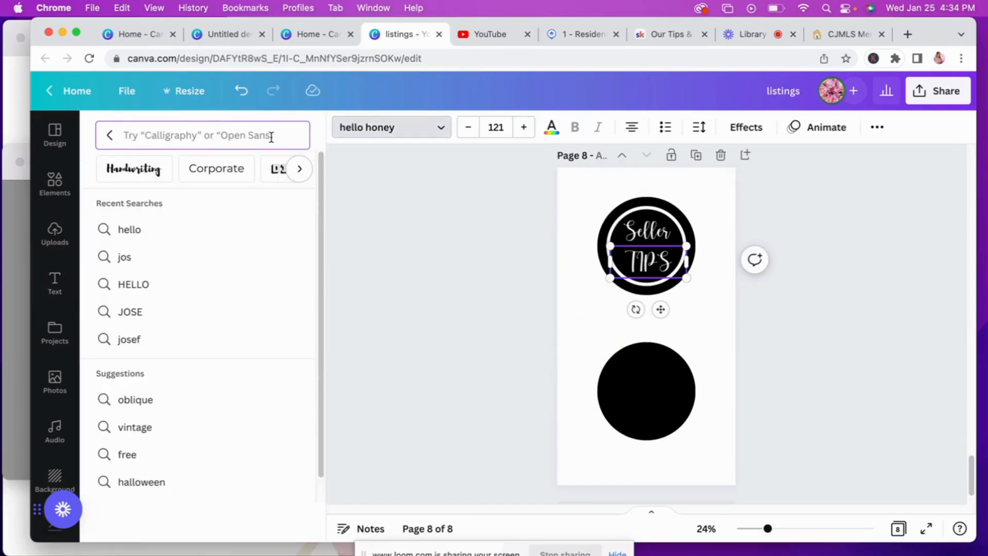
pyautogui.write('JOS')
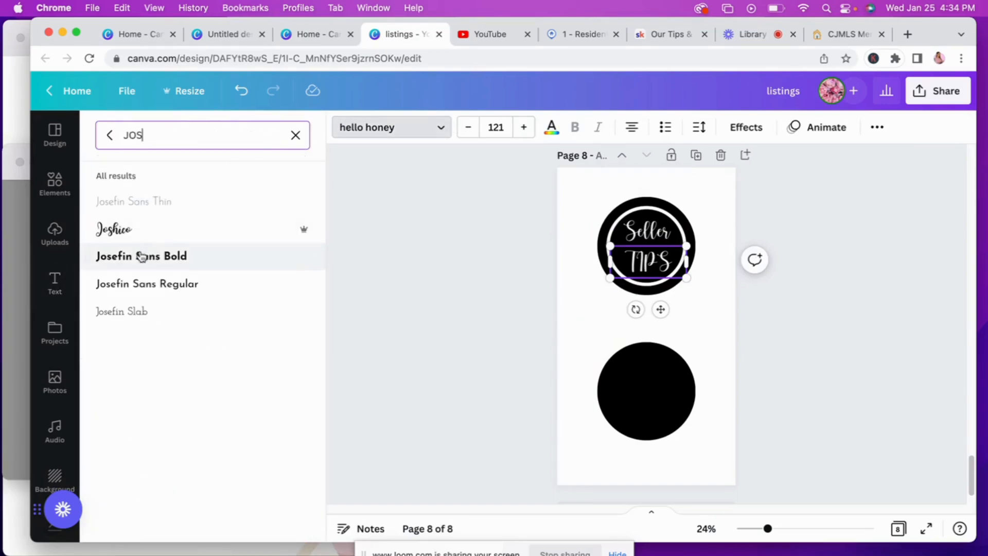
pyautogui.click(148, 282)
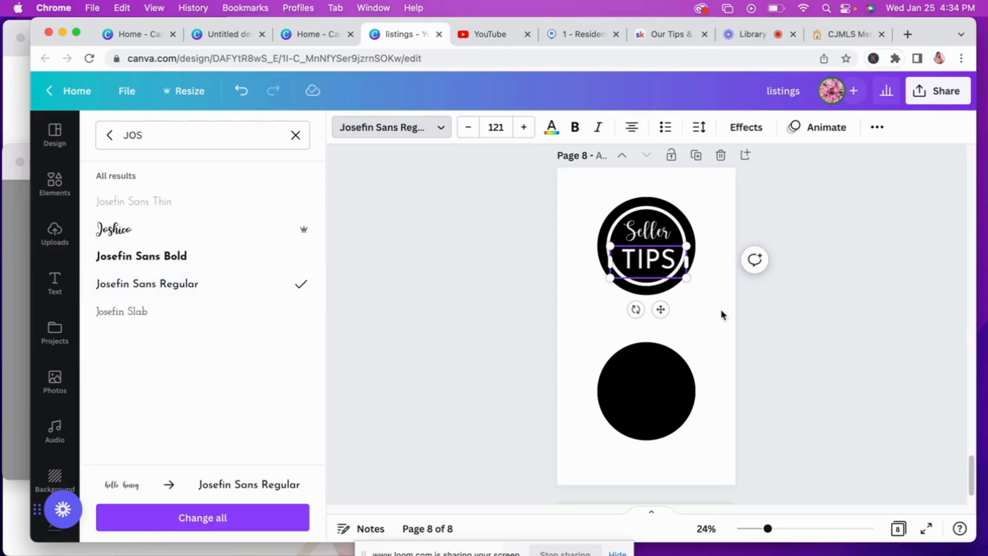
# Reduce the "TIPS" text to size 109 and centre it under "Seller" inside the ring.
pyautogui.moveTo(687, 279); pyautogui.dragTo(673, 283)
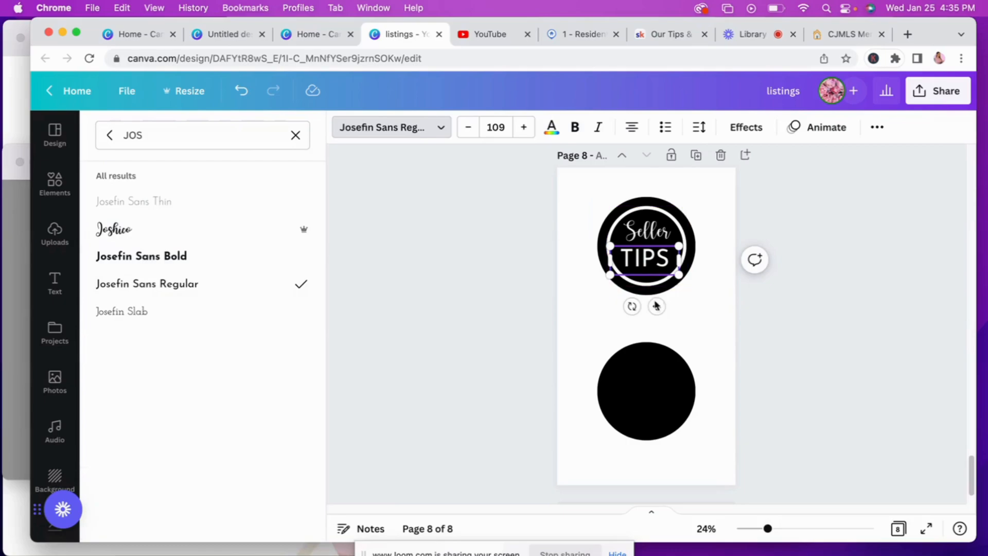
pyautogui.click(697, 335)
pyautogui.moveTo(642, 272); pyautogui.dragTo(645, 273)
pyautogui.click(703, 345)
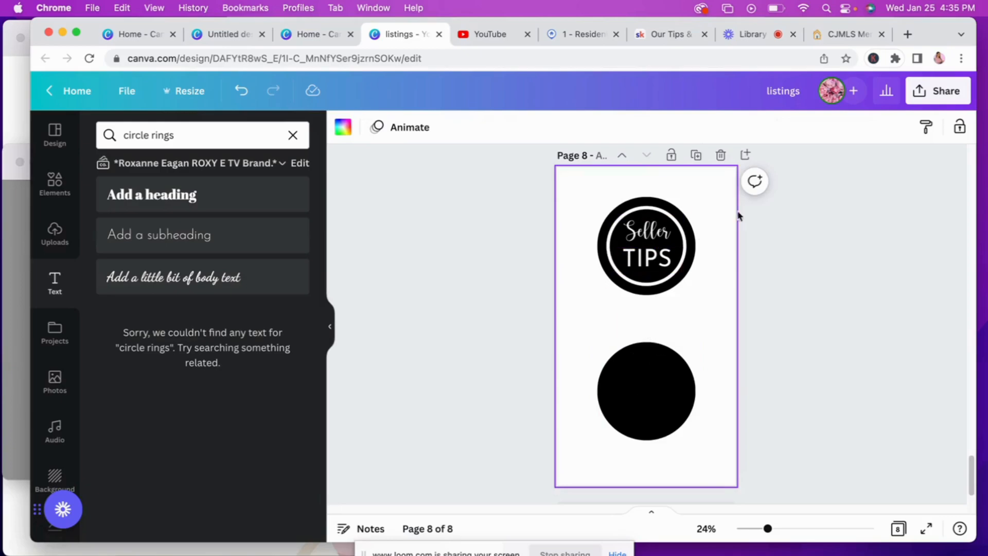
# Add the text "Homebuyers" to the lower black circle and set its font to Josefin Sans Regular.
pyautogui.write('hOMEBUYERS')
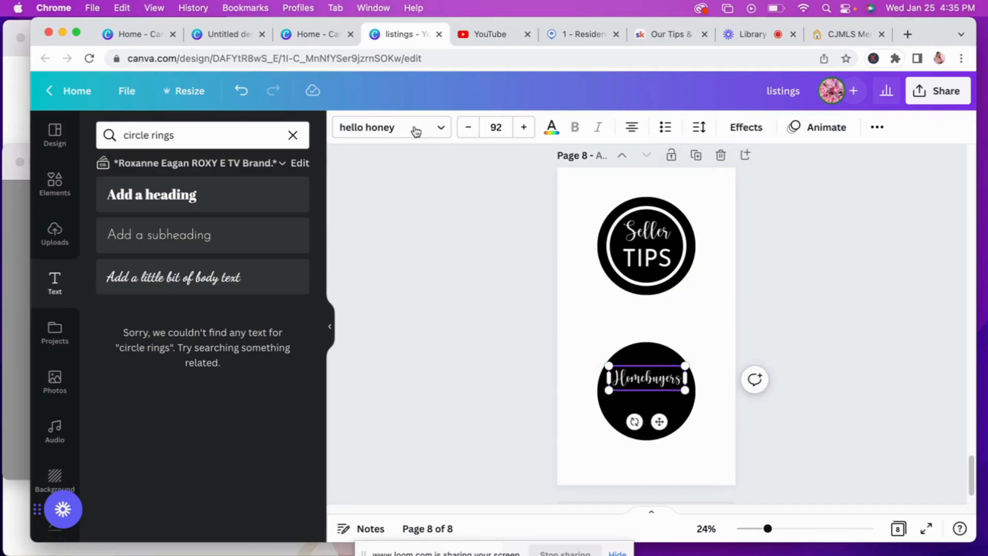
pyautogui.click(417, 132)
pyautogui.click(247, 293)
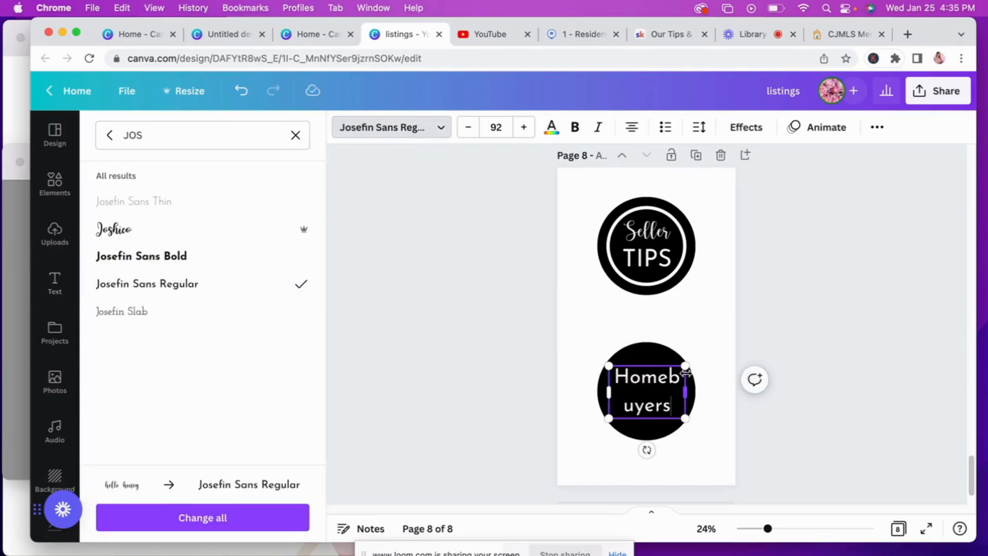
# Reduce the "Homebuyers" text to size 61 so it fits on one line.
pyautogui.click(467, 129)
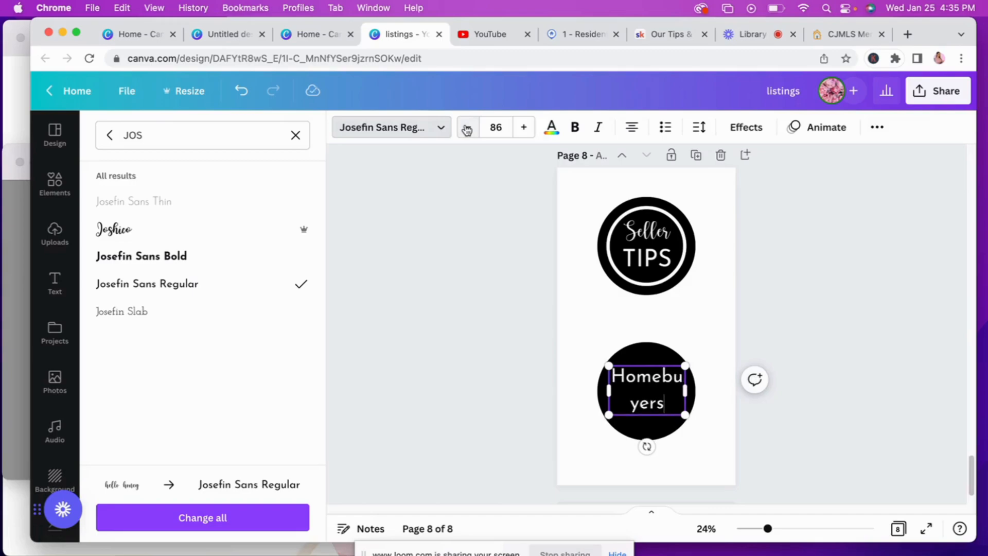
pyautogui.click(467, 129)
pyautogui.click(466, 128)
pyautogui.click(466, 129)
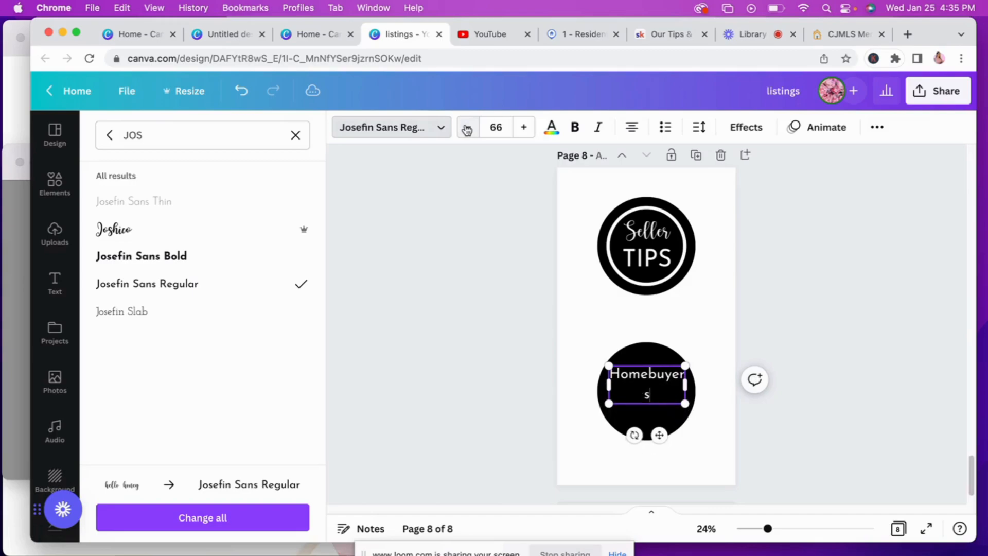
pyautogui.click(466, 128)
pyautogui.click(467, 128)
pyautogui.click(467, 129)
pyautogui.click(467, 129)
pyautogui.click(467, 129)
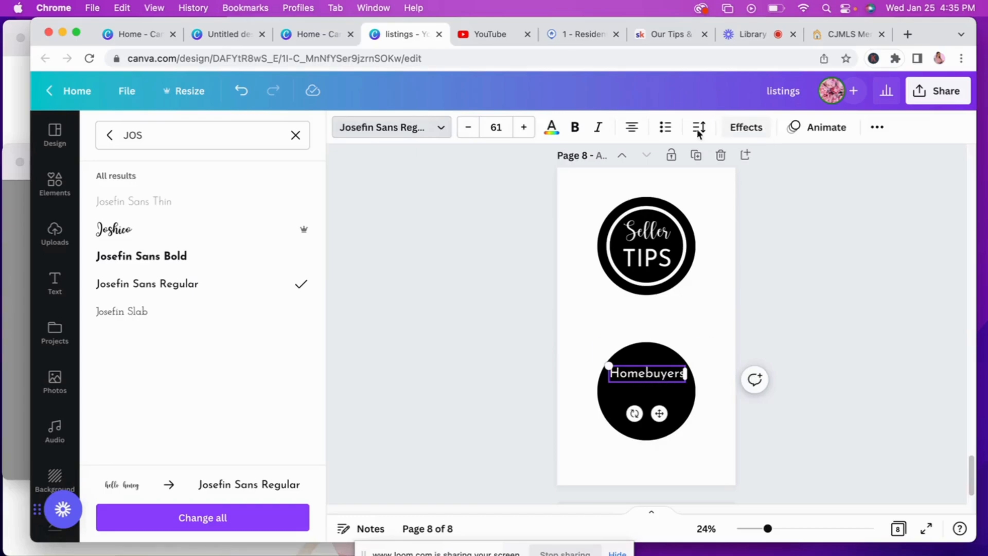
# Apply the Curve text effect at 77 to "Homebuyers" and move it up to the lower circle's top edge.
pyautogui.click(746, 129)
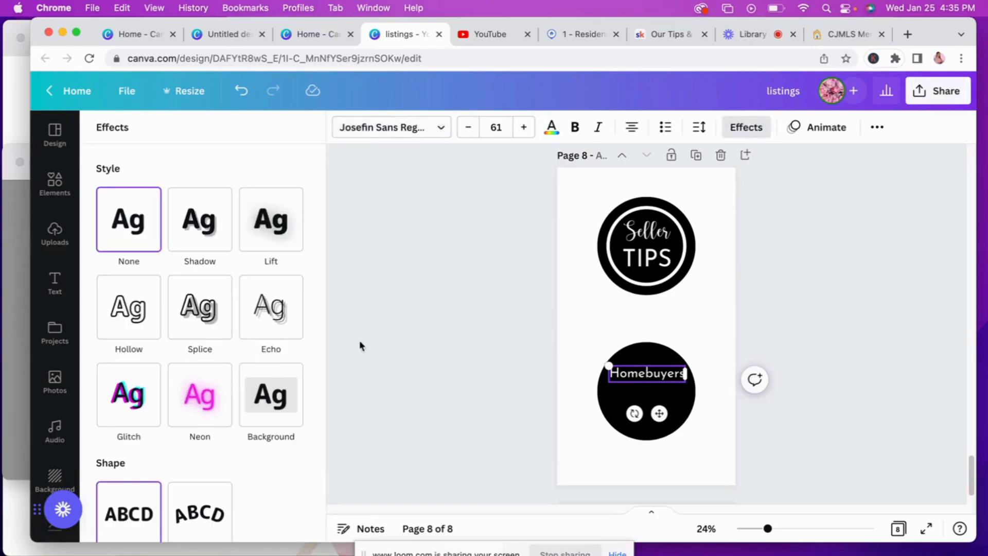
pyautogui.click(200, 511)
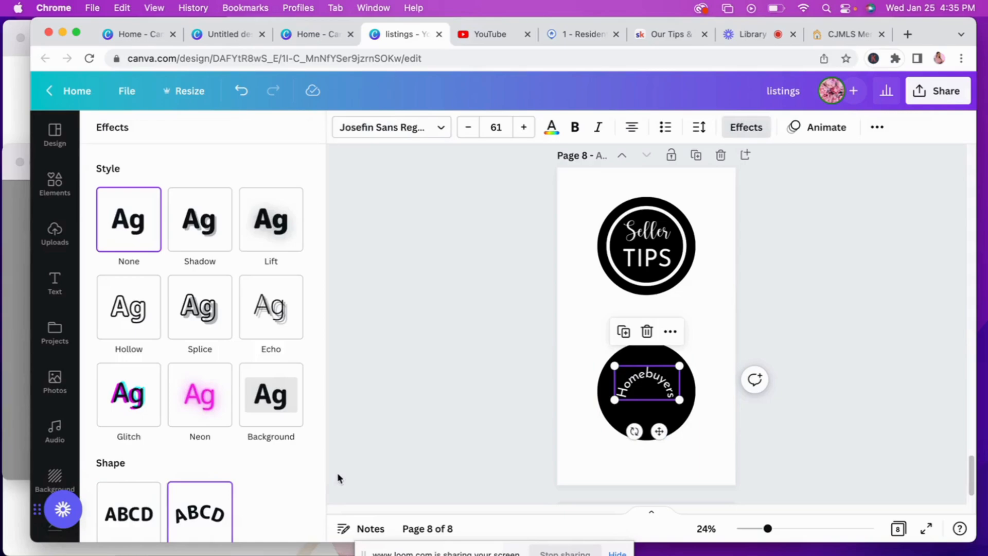
pyautogui.scroll(-3, 270, 481)
pyautogui.moveTo(252, 515); pyautogui.dragTo(280, 516)
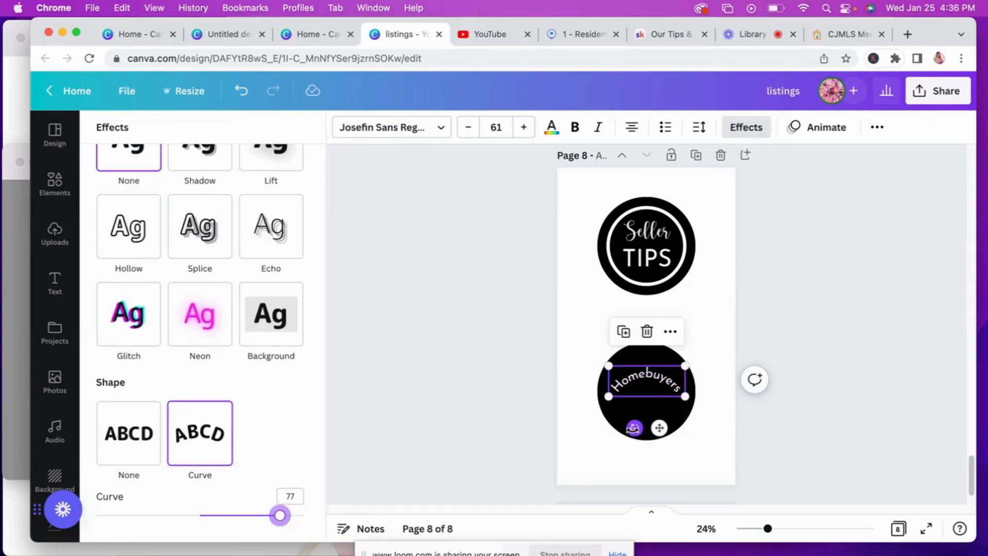
pyautogui.moveTo(629, 428)
pyautogui.mouseDown()
pyautogui.moveTo(638, 435)
pyautogui.moveTo(602, 411)
pyautogui.moveTo(593, 381)
pyautogui.moveTo(605, 429)
pyautogui.moveTo(618, 441)
pyautogui.moveTo(646, 440)
pyautogui.moveTo(631, 428)
pyautogui.mouseUp()
pyautogui.moveTo(646, 394); pyautogui.dragTo(646, 369)
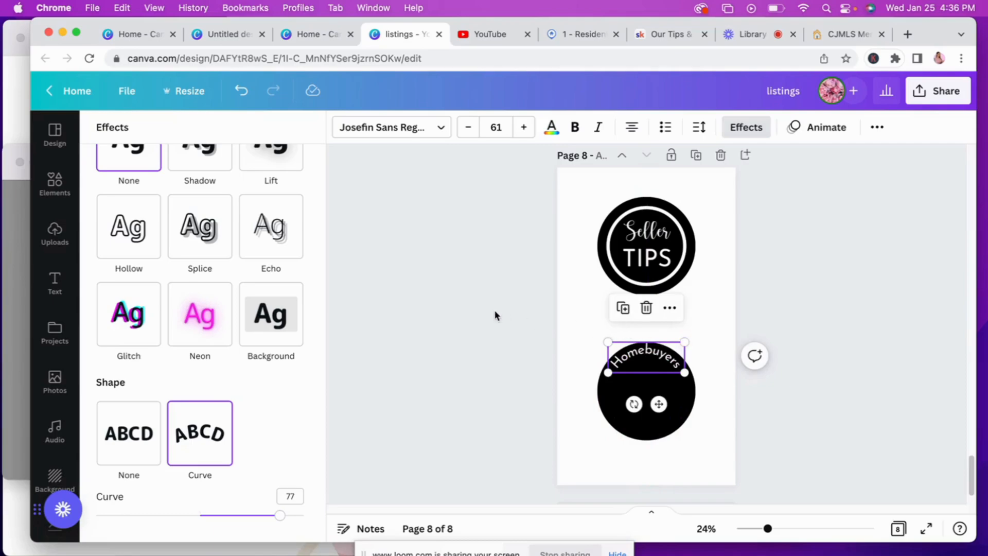
# Enlarge the curved "Homebuyers" text to size 79 and fit it along the lower circle's upper edge with a curve of 85.
pyautogui.doubleClick(524, 128)
pyautogui.doubleClick(525, 128)
pyautogui.doubleClick(525, 128)
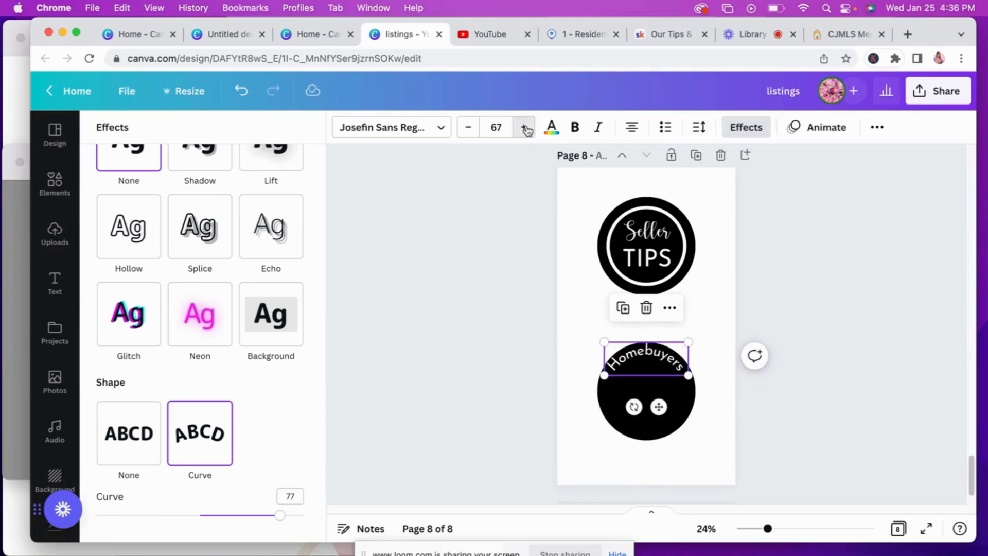
pyautogui.tripleClick(526, 129)
pyautogui.tripleClick(525, 128)
pyautogui.doubleClick(525, 128)
pyautogui.tripleClick(524, 128)
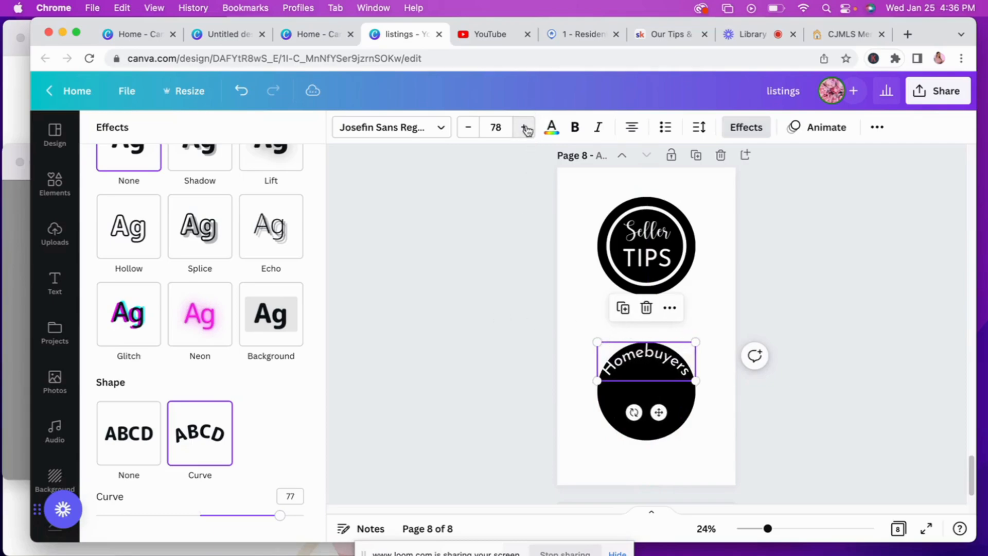
pyautogui.click(525, 128)
pyautogui.moveTo(659, 412); pyautogui.dragTo(660, 421)
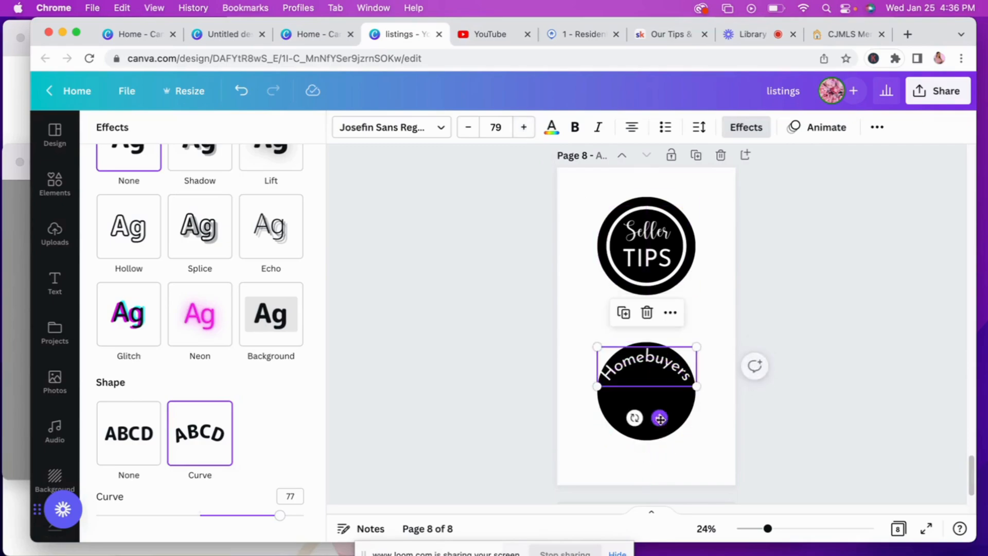
pyautogui.moveTo(280, 515); pyautogui.dragTo(288, 515)
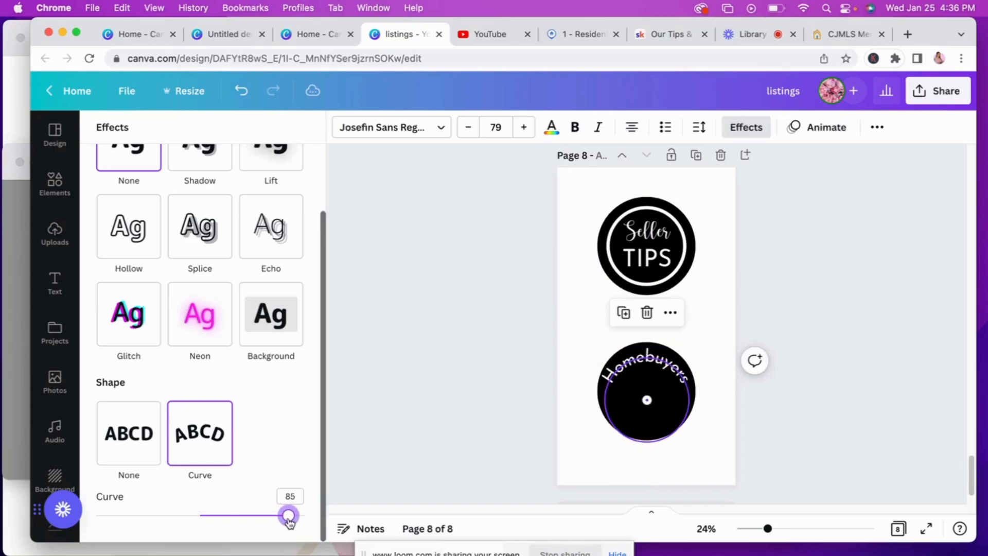
pyautogui.moveTo(660, 420); pyautogui.dragTo(661, 425)
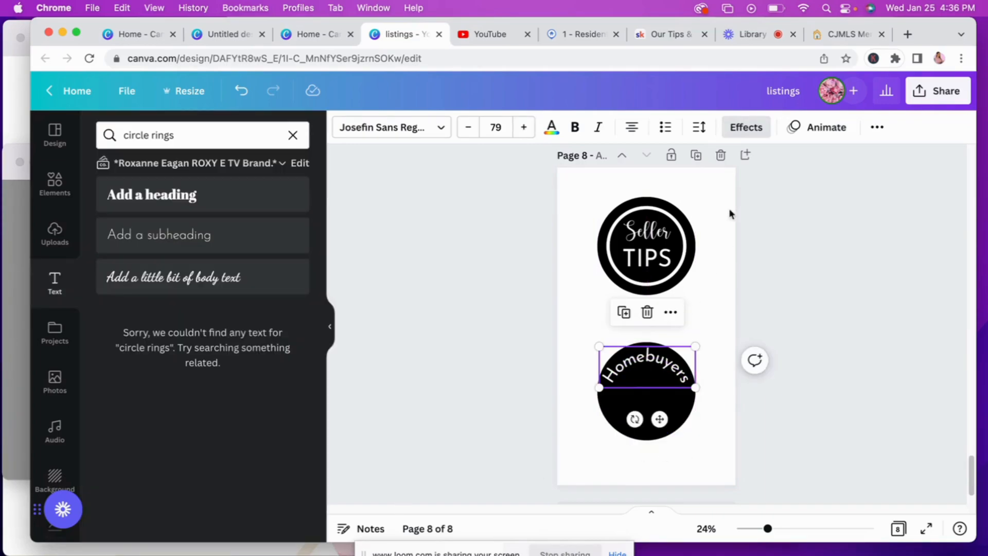
# Reverse the curve of "Homebuyers" to -83 and fit the text along the lower circle's bottom edge.
pyautogui.click(745, 127)
pyautogui.scroll(-3, 283, 482)
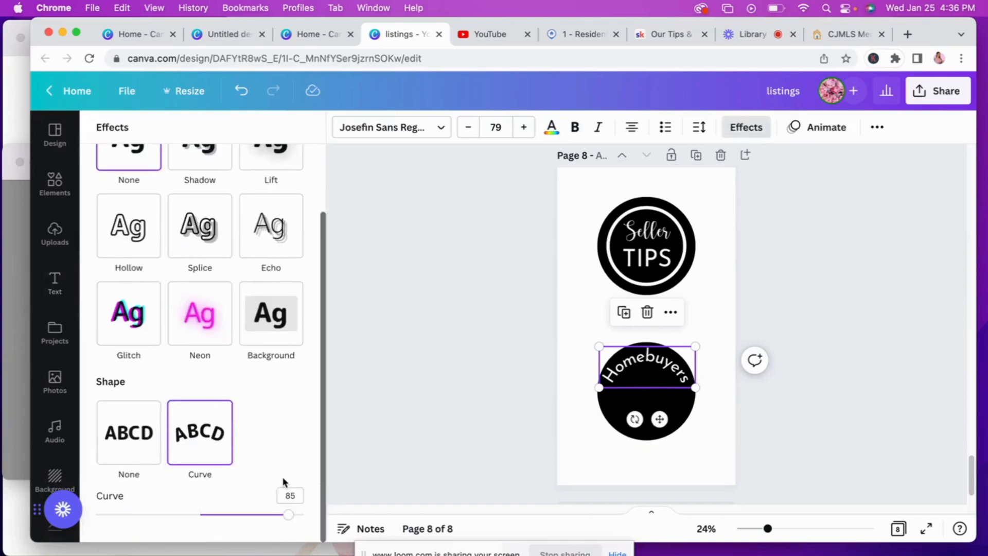
pyautogui.moveTo(293, 516); pyautogui.dragTo(135, 515)
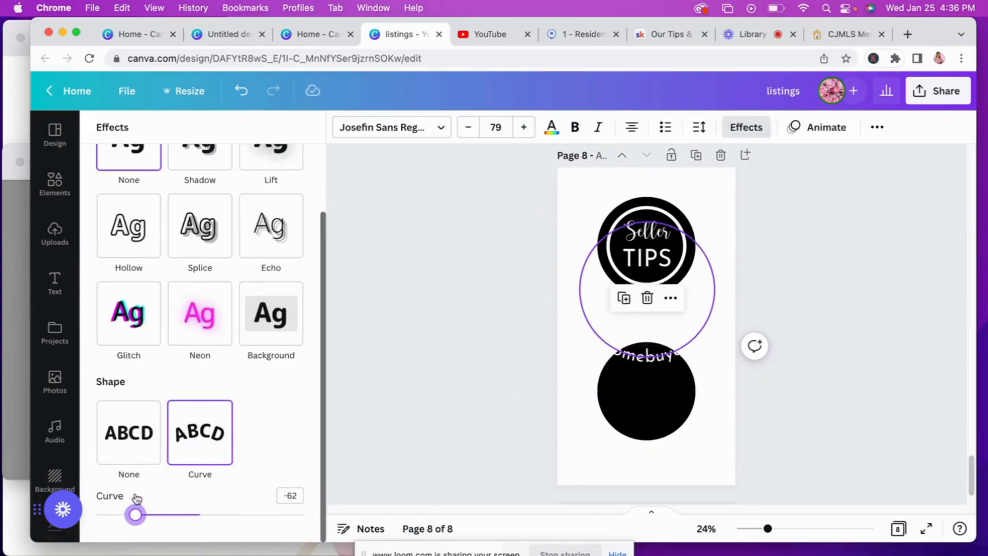
pyautogui.moveTo(638, 338); pyautogui.dragTo(636, 394)
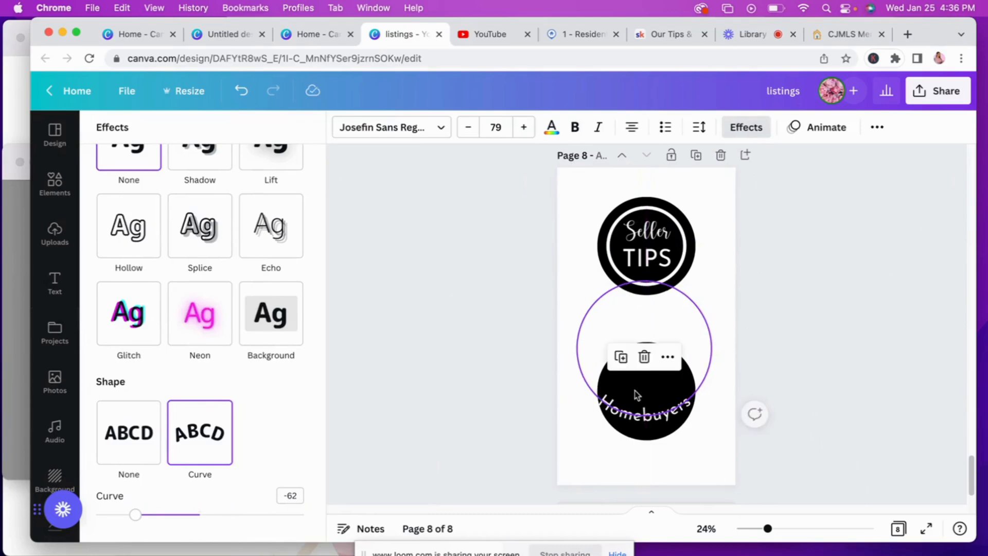
pyautogui.moveTo(136, 514); pyautogui.dragTo(113, 515)
pyautogui.moveTo(641, 393); pyautogui.dragTo(643, 410)
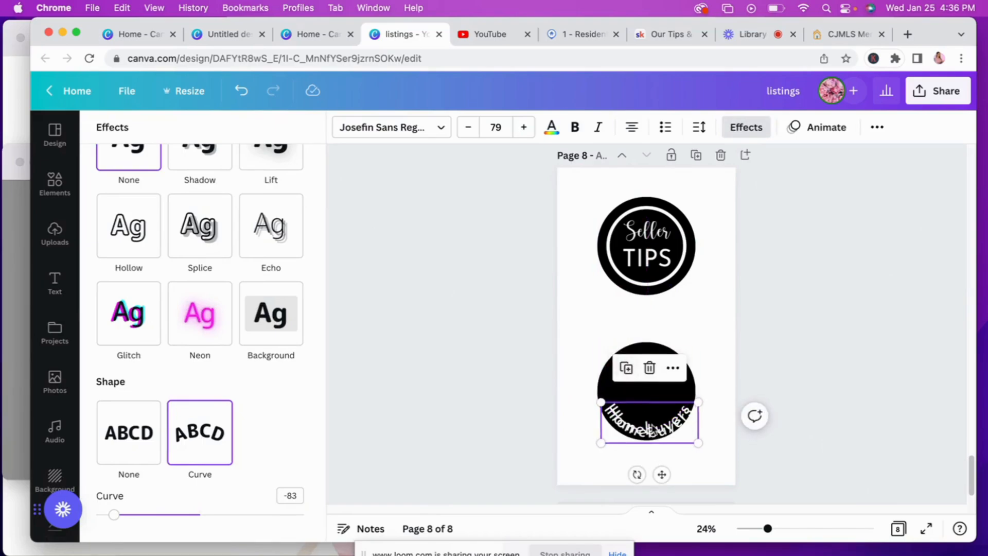
# Flatten the duplicate "Homebuyers" text to a curve of 4 and replace its wording with "First Time".
pyautogui.moveTo(123, 516); pyautogui.dragTo(203, 485)
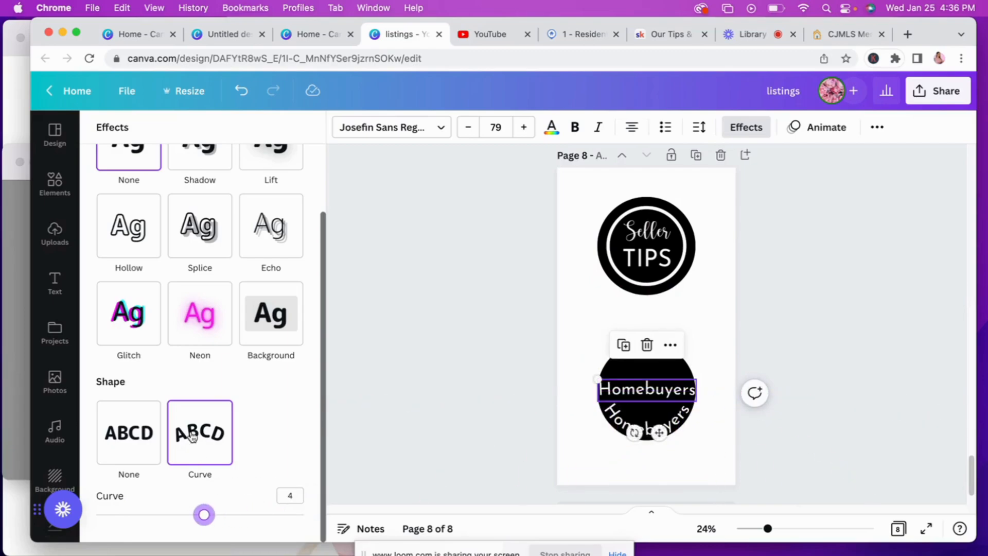
pyautogui.scroll(3, 129, 433)
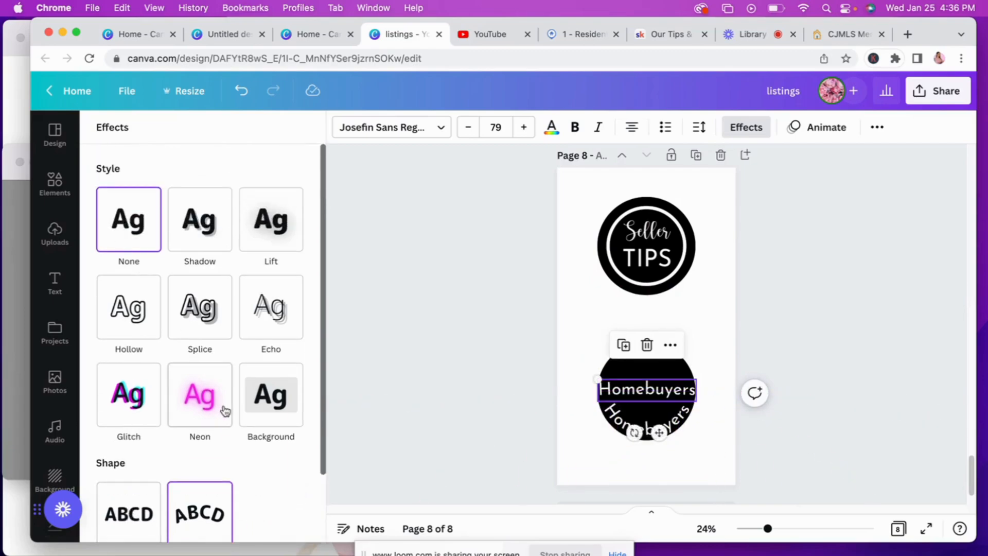
pyautogui.doubleClick(656, 386)
pyautogui.write('First')
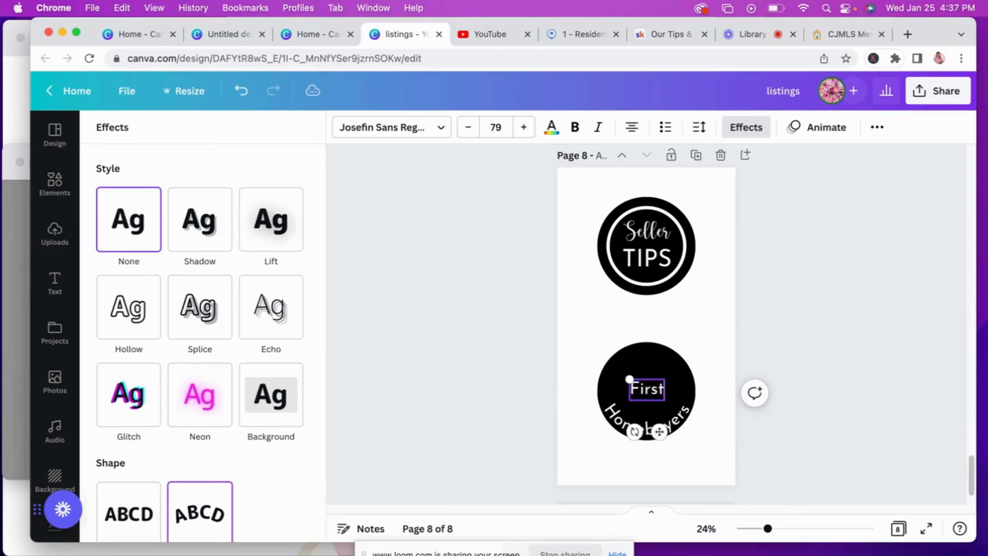
pyautogui.write(' Time')
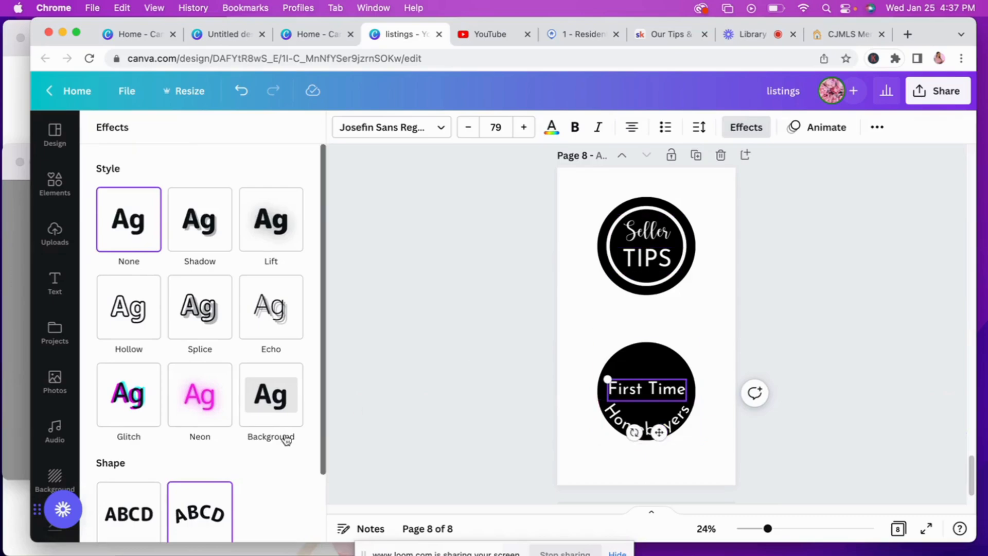
# Curve "First Time" at 89 and move it up along the lower circle's top edge.
pyautogui.scroll(-2, 220, 489)
pyautogui.moveTo(206, 515); pyautogui.dragTo(305, 515)
pyautogui.moveTo(310, 550); pyautogui.dragTo(292, 537)
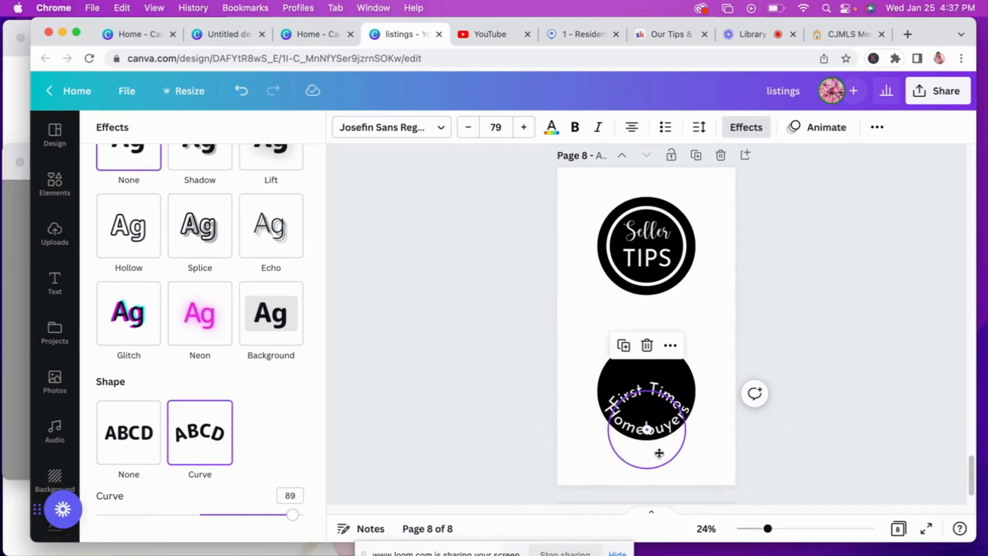
pyautogui.moveTo(659, 454); pyautogui.dragTo(656, 420)
# Add the house-and-key graphic, colour it white, shrink it and place it between "First Time" and "Homebuyers".
pyautogui.click(55, 182)
pyautogui.click(275, 468)
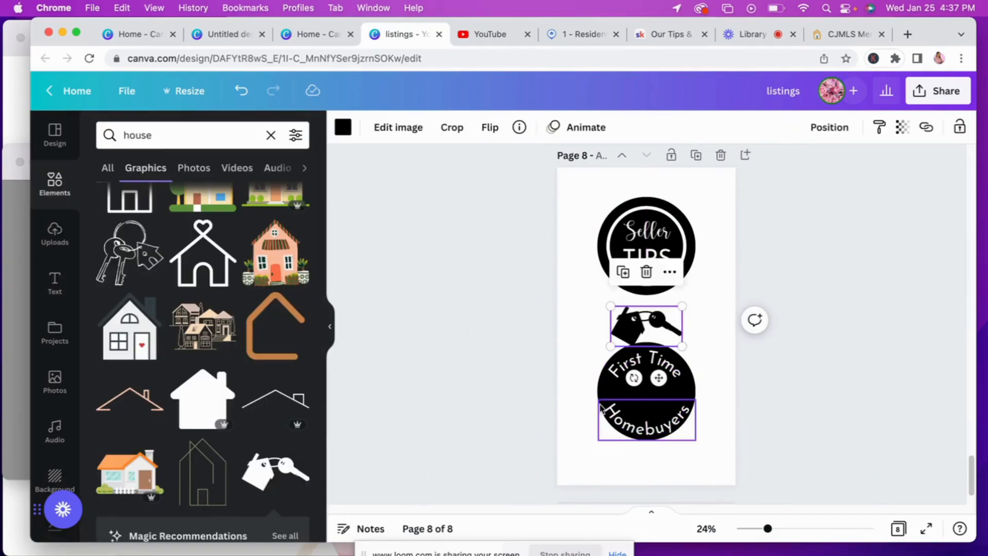
pyautogui.click(343, 127)
pyautogui.click(258, 308)
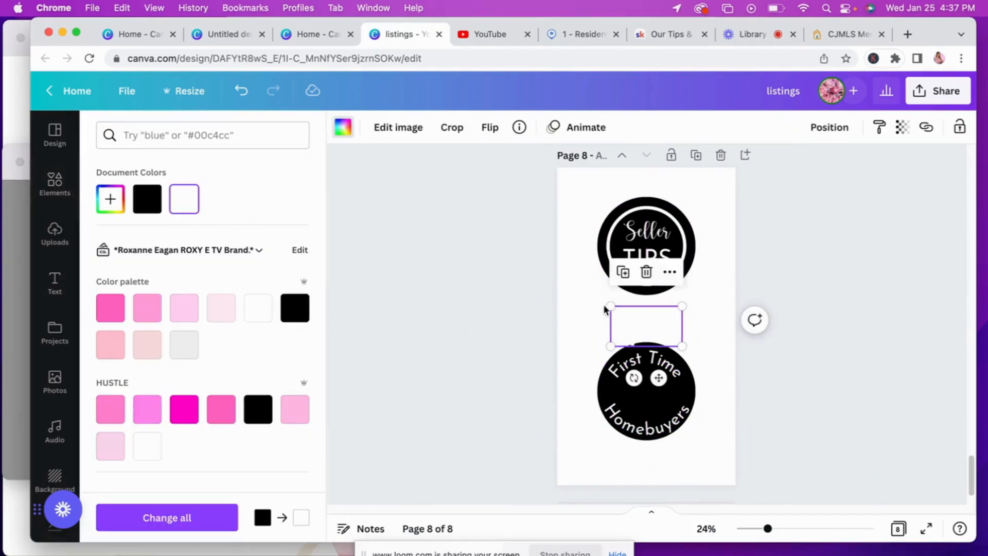
pyautogui.moveTo(611, 307); pyautogui.dragTo(646, 325)
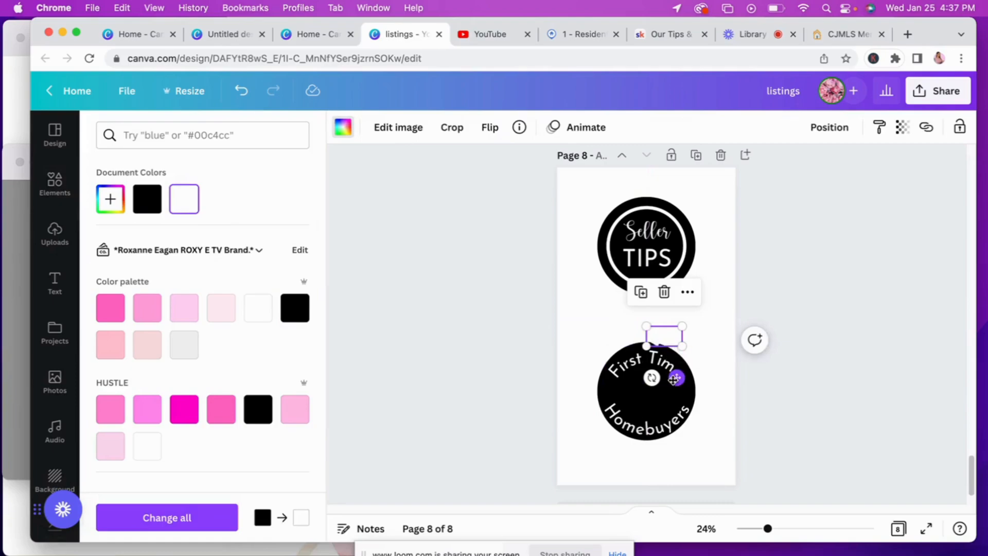
pyautogui.moveTo(674, 379); pyautogui.dragTo(653, 435)
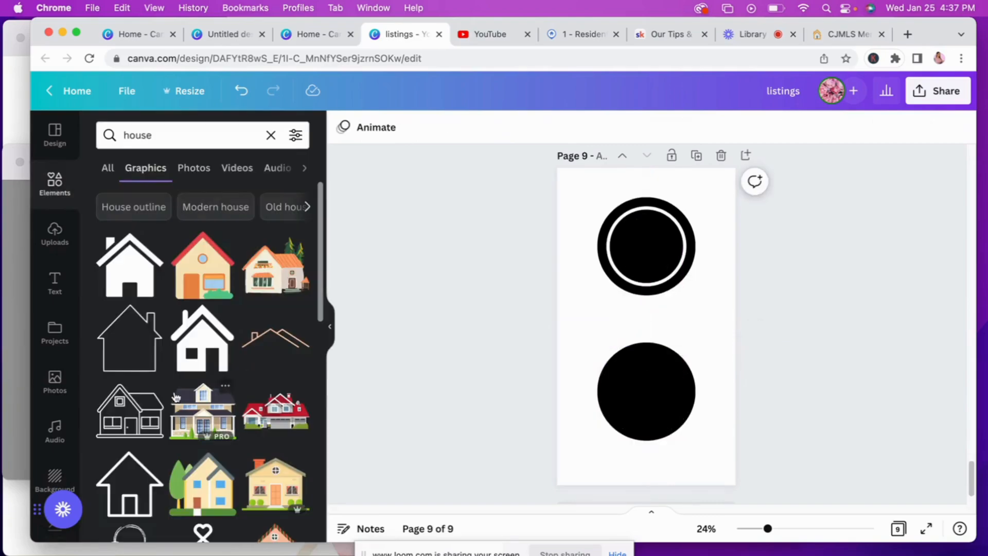
# Search the elements for "real estate" and show all matching graphics.
pyautogui.click(60, 186)
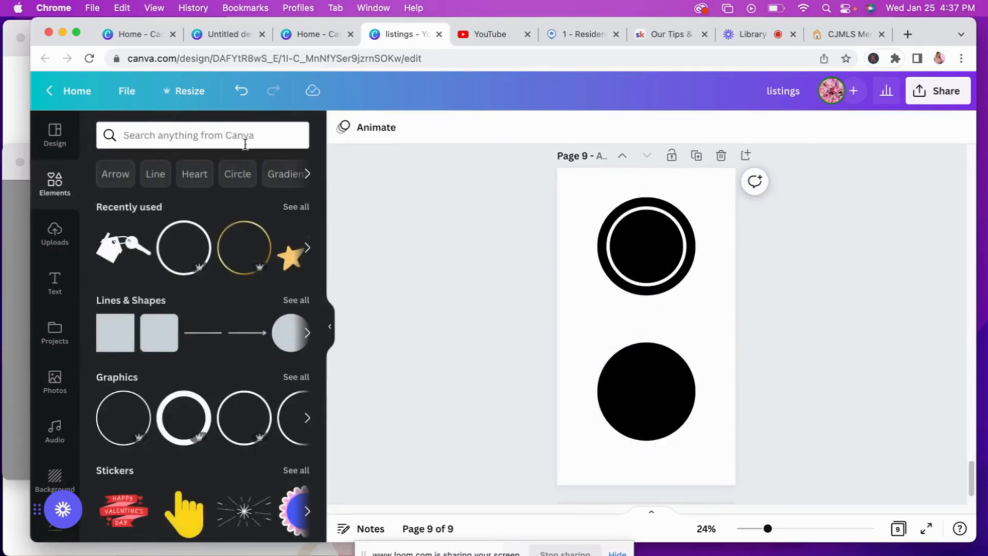
pyautogui.scroll(-3, 247, 309)
pyautogui.click(228, 130)
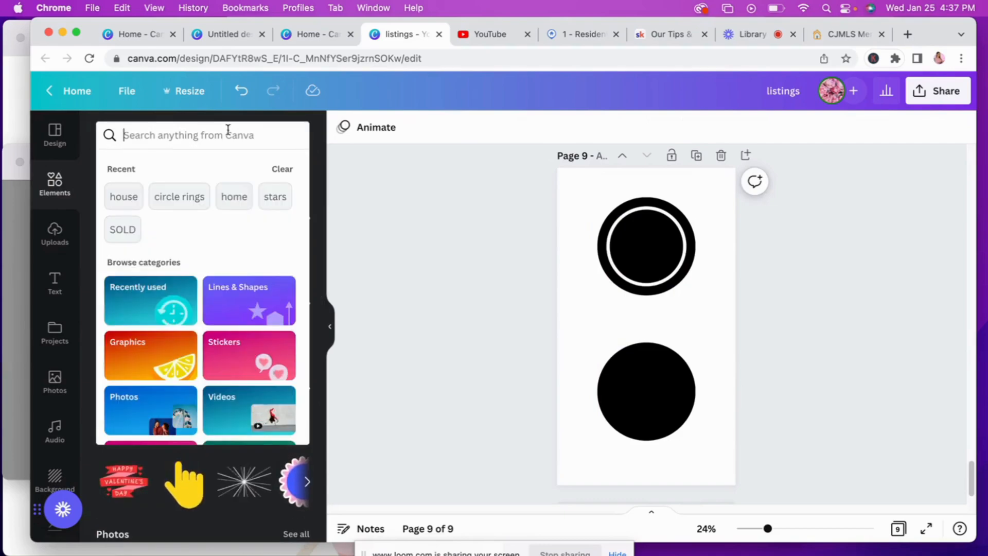
pyautogui.write('real estate')
pyautogui.press('Return')
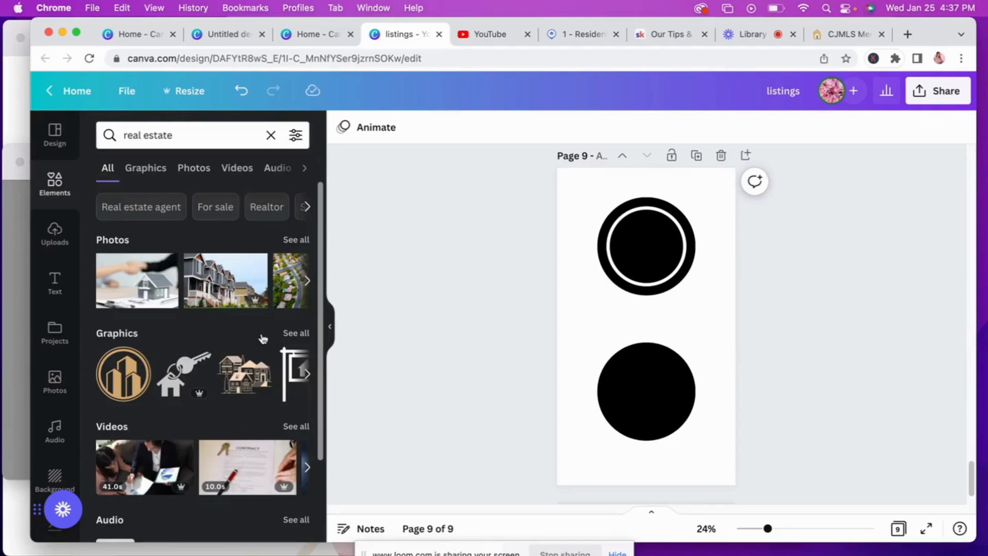
pyautogui.click(293, 333)
pyautogui.scroll(-1, 181, 361)
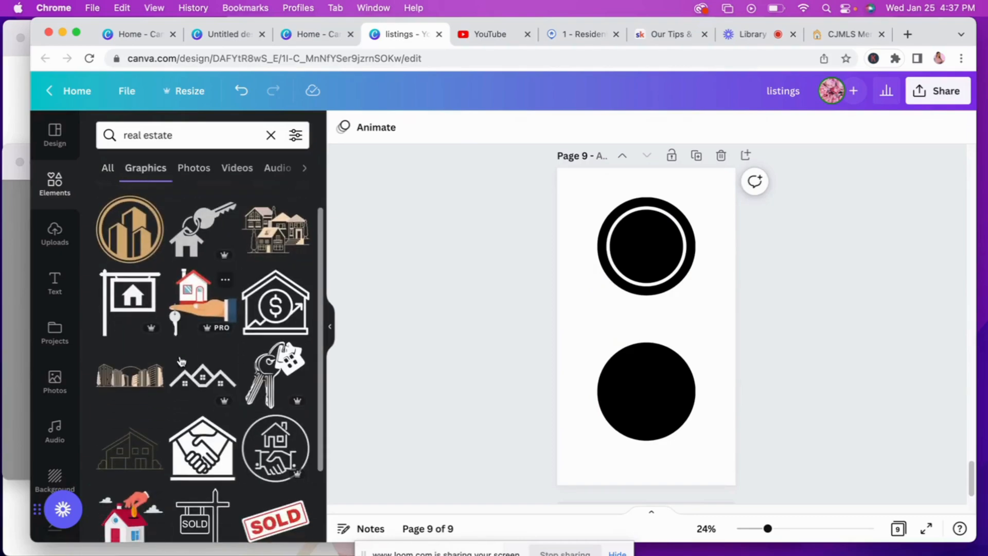
# Try the hand-holding-a-house graphic, delete it, and add the red SOLD stamp graphic to page 9 instead.
pyautogui.click(201, 304)
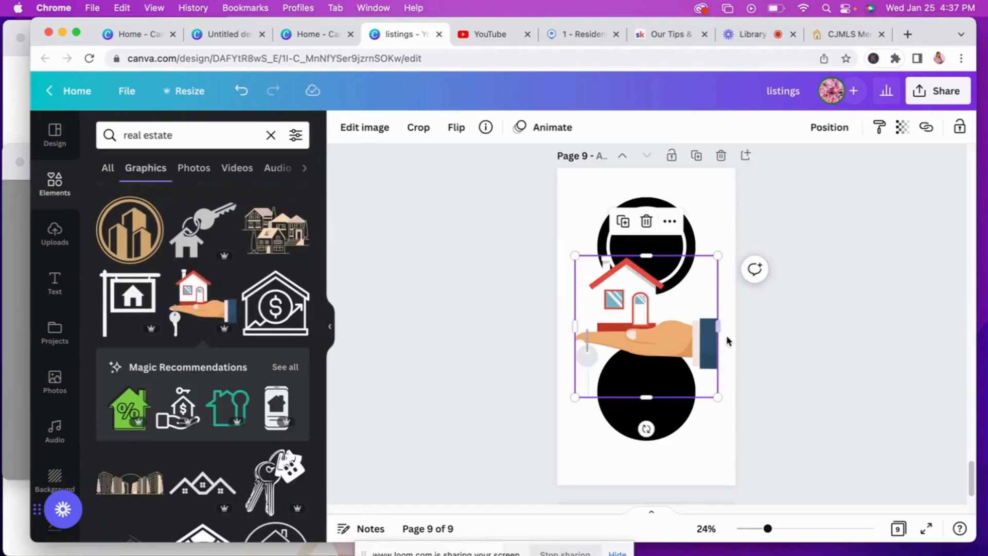
pyautogui.press('Delete')
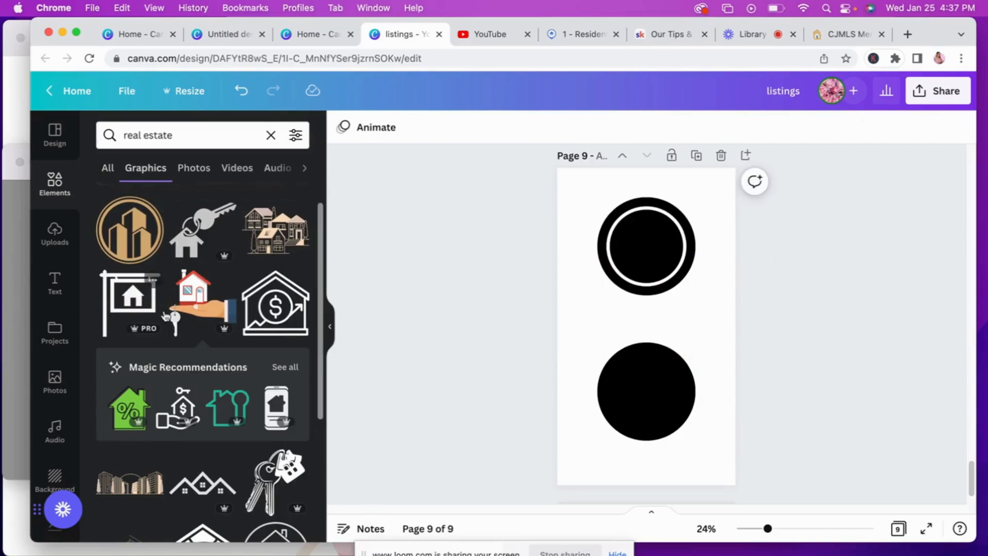
pyautogui.scroll(-5, 248, 384)
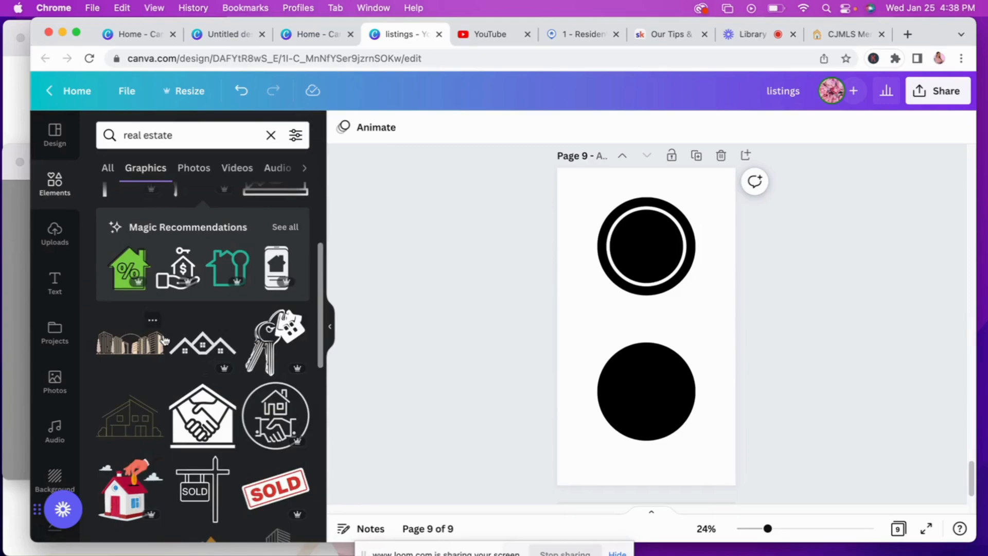
pyautogui.scroll(-3, 312, 256)
pyautogui.click(275, 403)
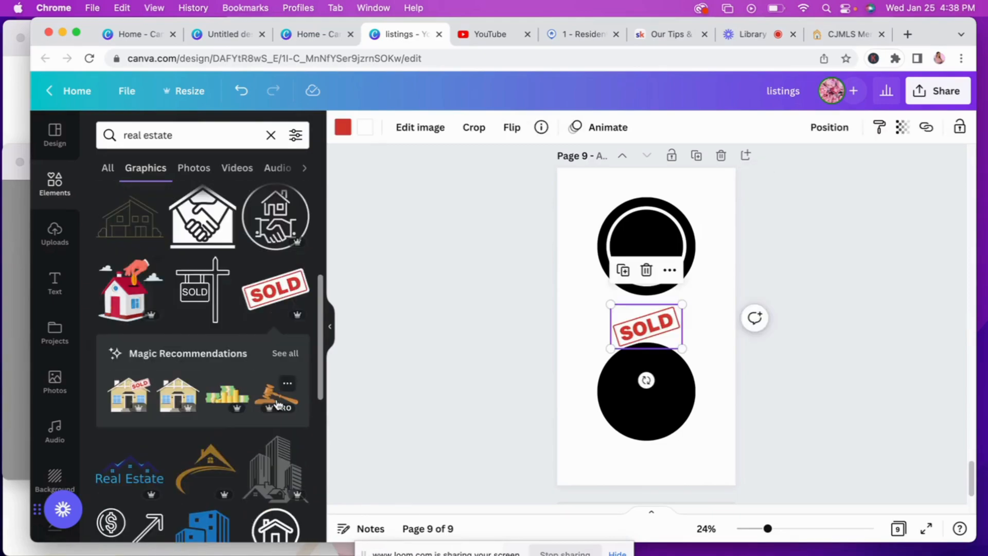
# Recolour the SOLD stamp to white lettering on a black background and centre it inside the upper circle's ring.
pyautogui.click(343, 129)
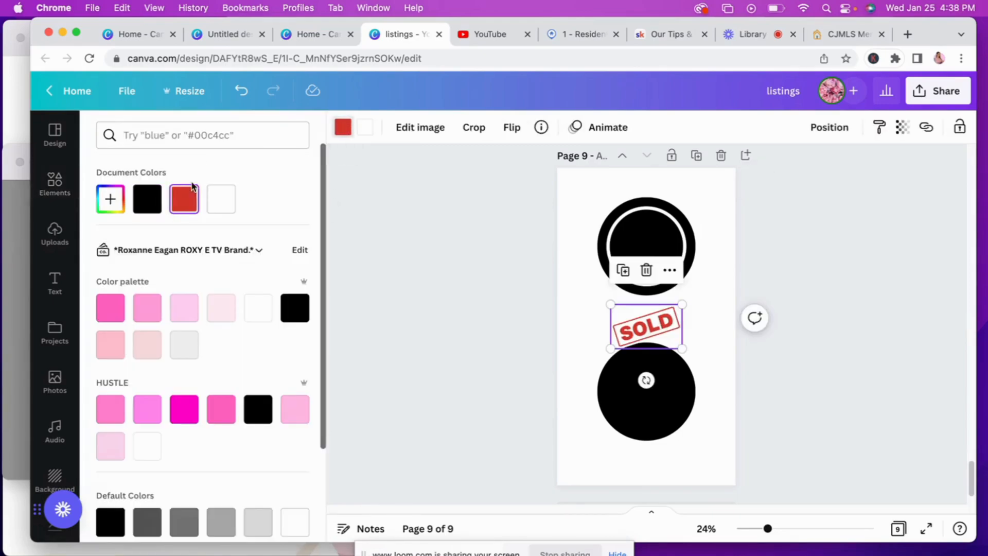
pyautogui.click(222, 199)
pyautogui.moveTo(660, 322); pyautogui.dragTo(659, 241)
pyautogui.click(364, 127)
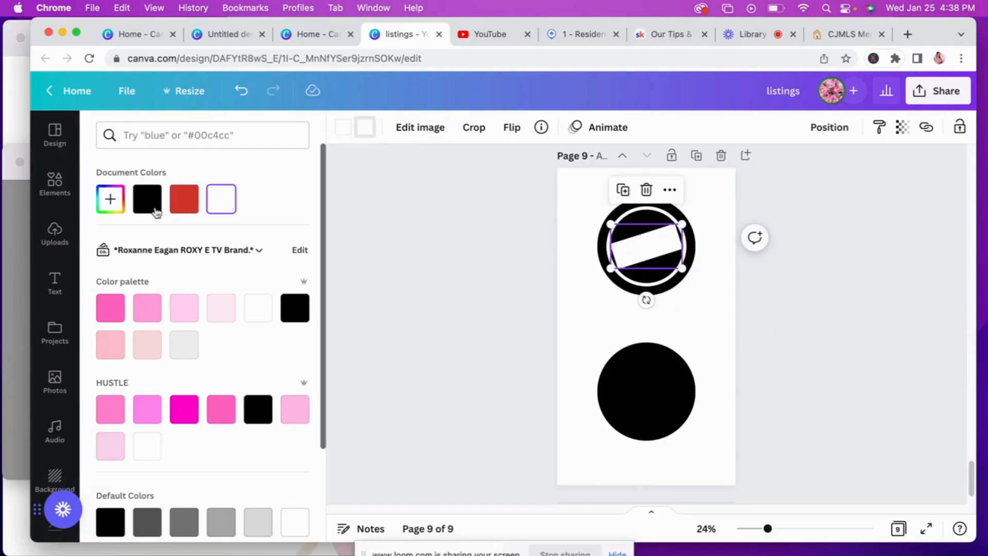
pyautogui.click(147, 199)
pyautogui.click(688, 314)
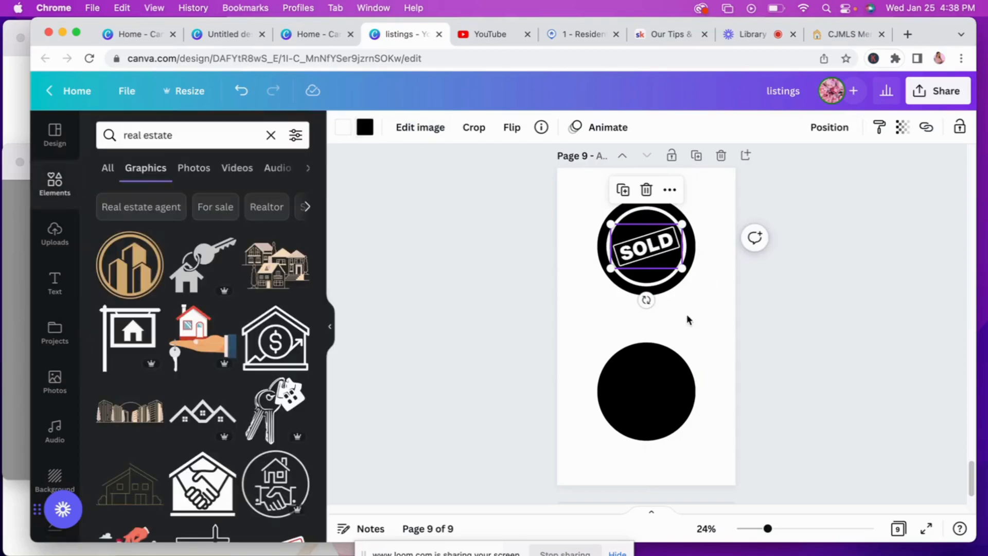
# Add the house location-pin graphic to the lower circle, shrunk to fit inside it and coloured white.
pyautogui.click(650, 424)
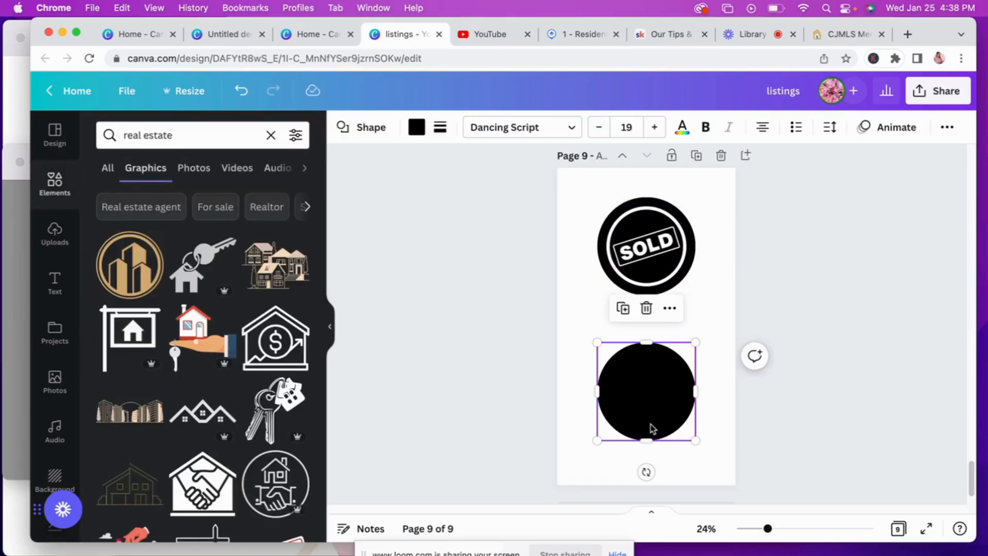
pyautogui.scroll(-5, 256, 431)
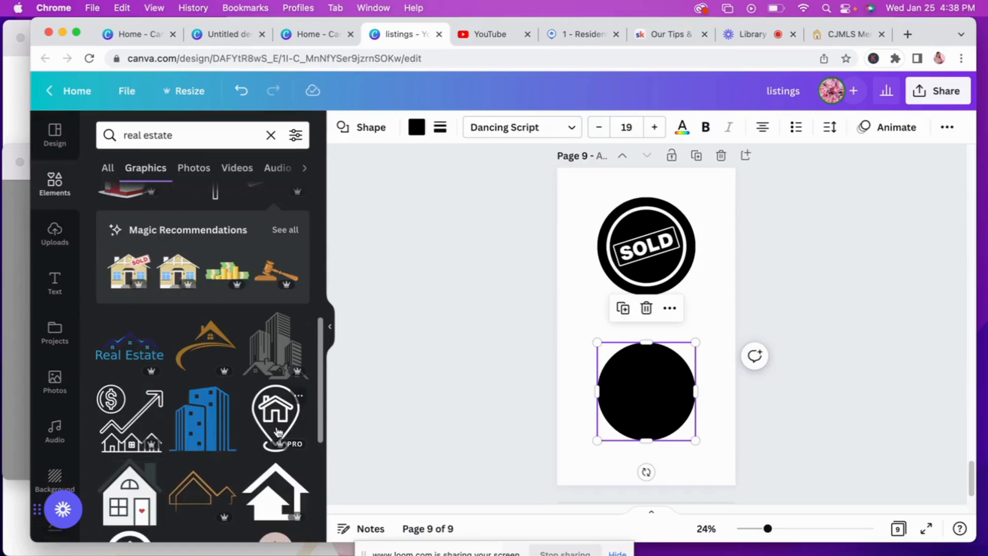
pyautogui.click(278, 431)
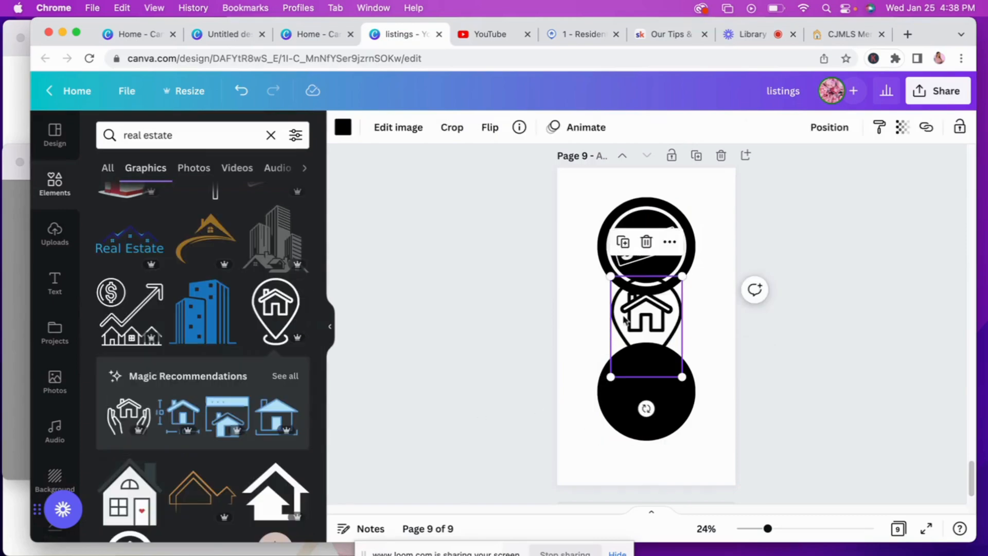
pyautogui.moveTo(682, 276); pyautogui.dragTo(637, 374)
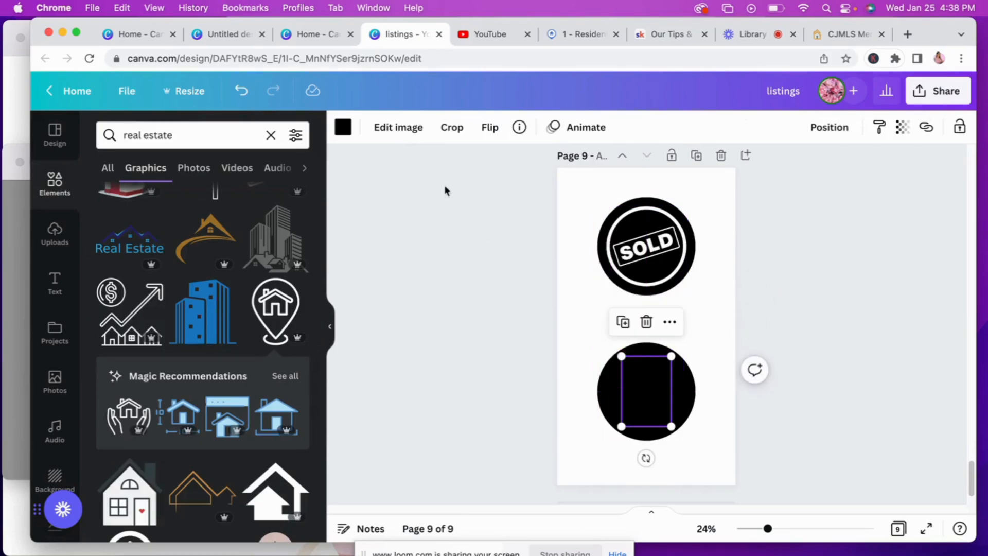
pyautogui.click(343, 129)
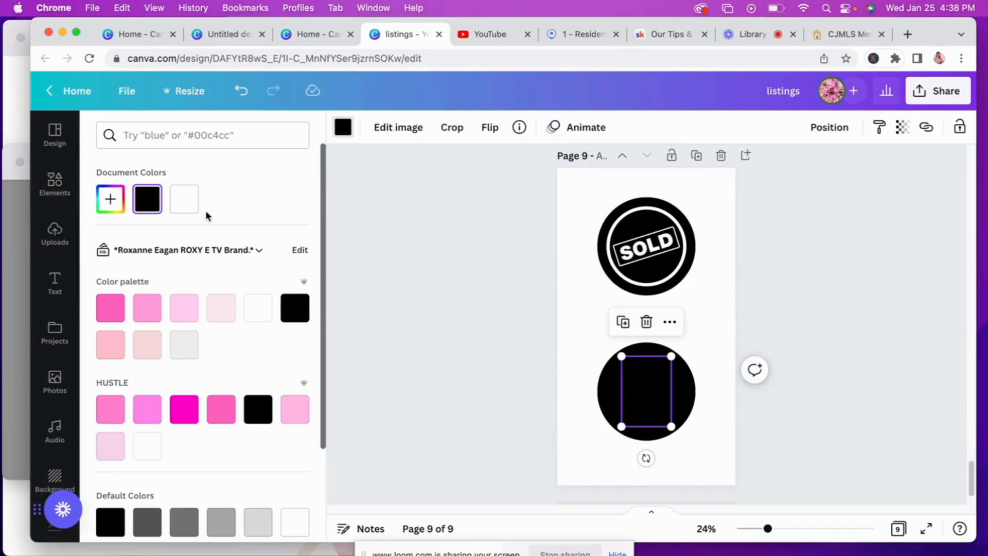
pyautogui.click(258, 309)
pyautogui.moveTo(671, 356); pyautogui.dragTo(669, 359)
pyautogui.click(741, 324)
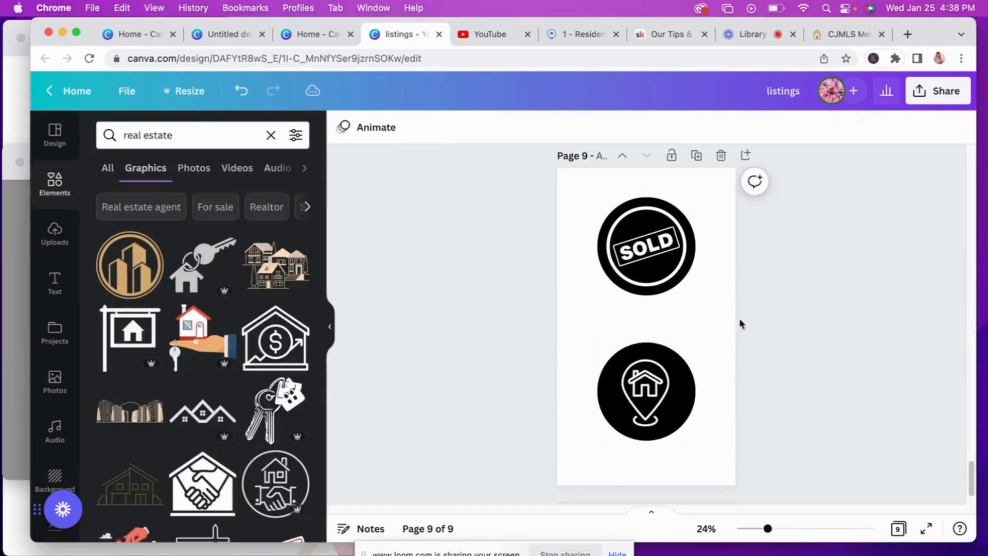
# Delete the SOLD stamp and the white ring from the upper circle on duplicated page 10.
pyautogui.click(644, 397)
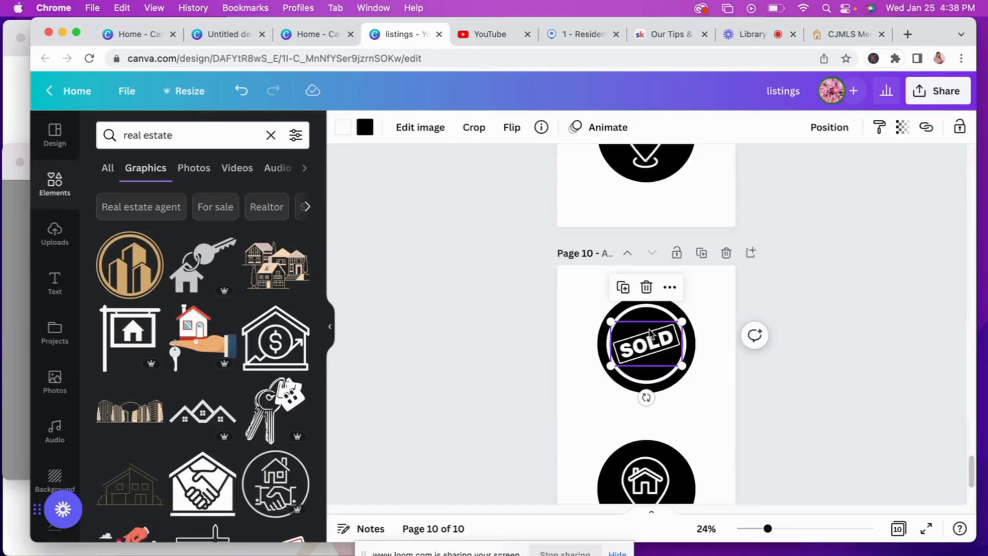
pyautogui.press('Delete')
pyautogui.click(650, 337)
pyautogui.press('Delete')
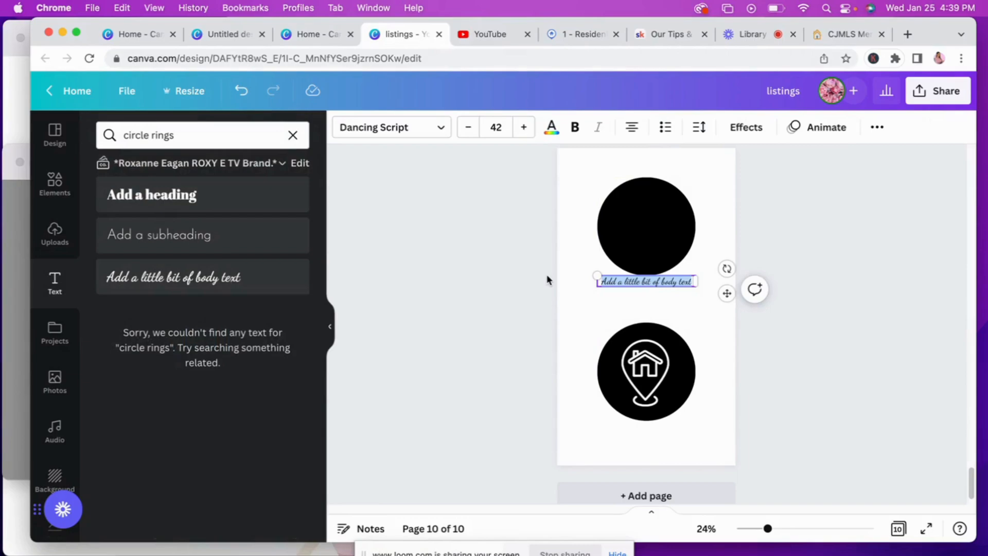
# Replace the body text below page 10's upper circle with "Coming soon" and colour it white.
pyautogui.write('cc')
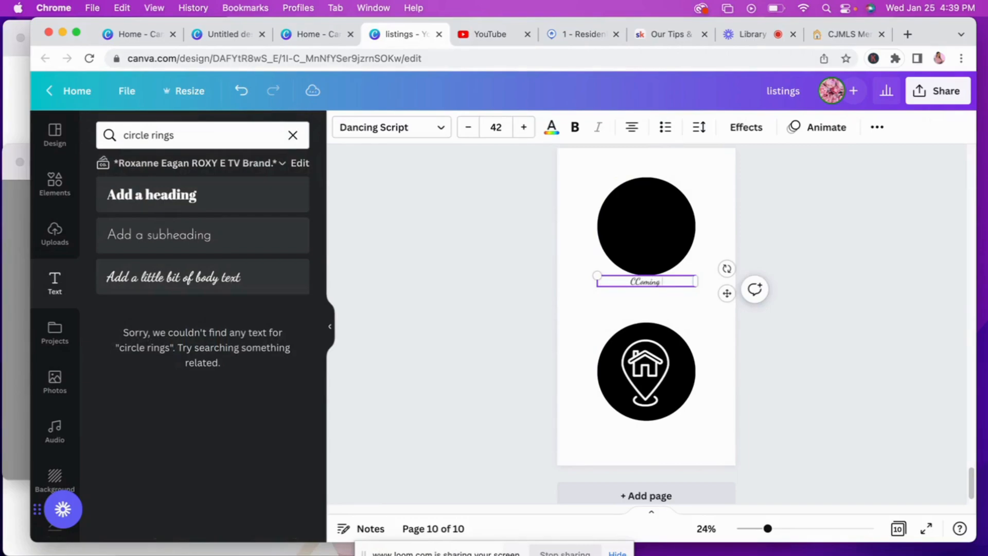
pyautogui.click(551, 127)
pyautogui.click(183, 198)
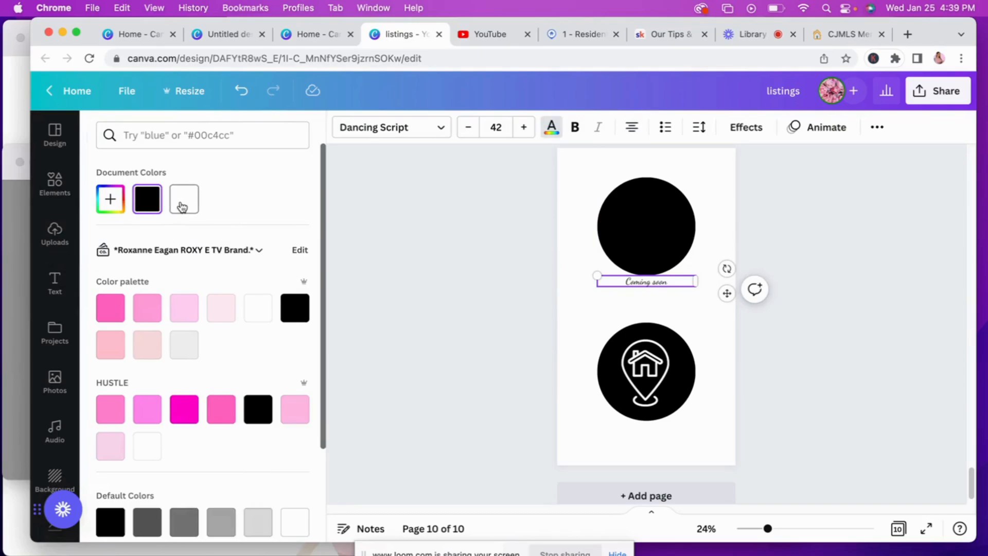
# Change the font of the "Coming soon" text to hello honey.
pyautogui.click(573, 128)
pyautogui.click(437, 128)
pyautogui.write('JOS')
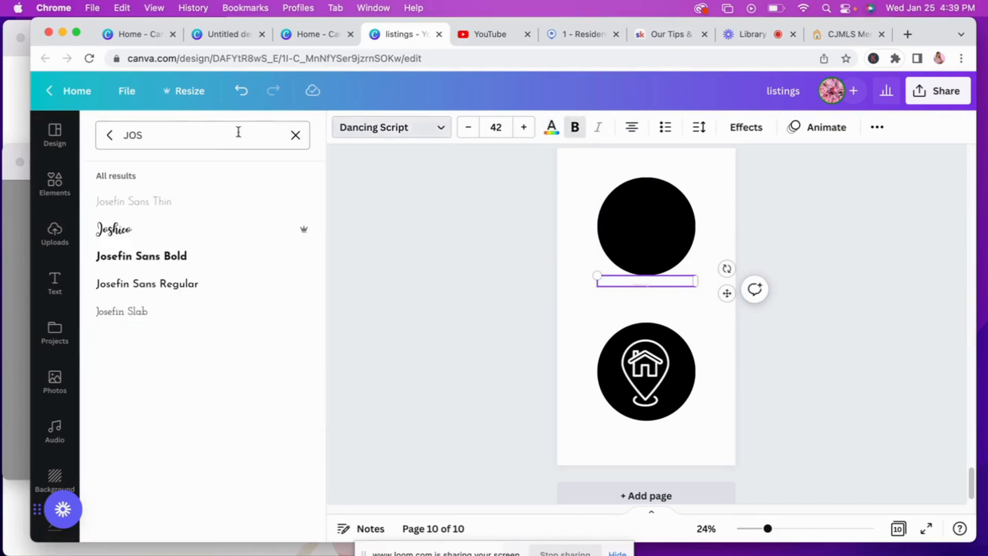
pyautogui.click(295, 136)
pyautogui.write('hello')
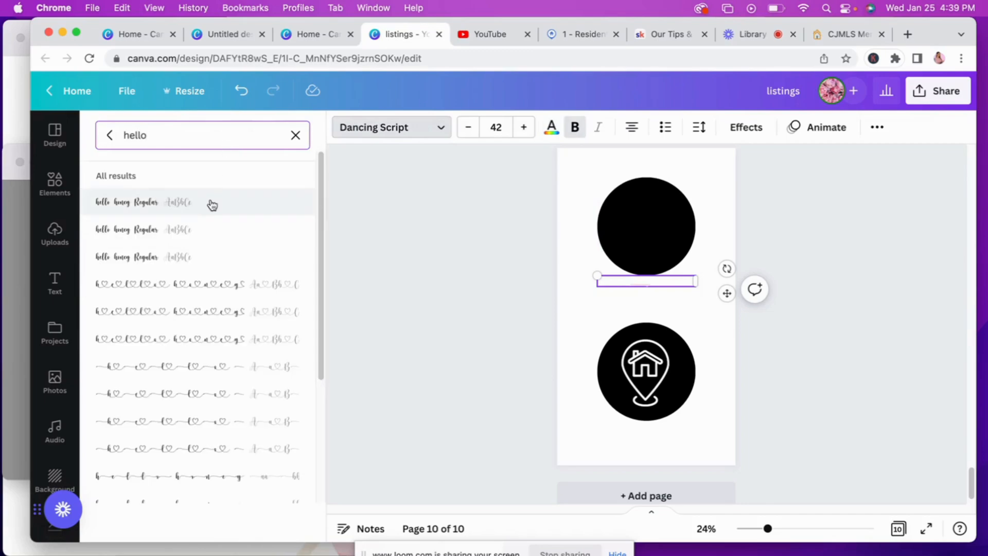
pyautogui.click(208, 203)
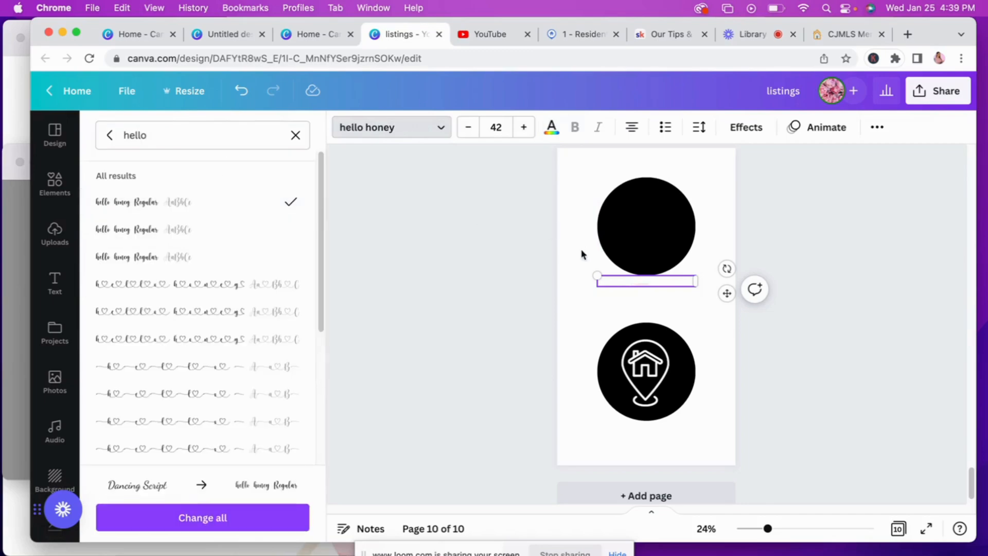
# Move the "Coming soon" text into the upper circle and enlarge it to about size 94.
pyautogui.moveTo(696, 281); pyautogui.dragTo(698, 232)
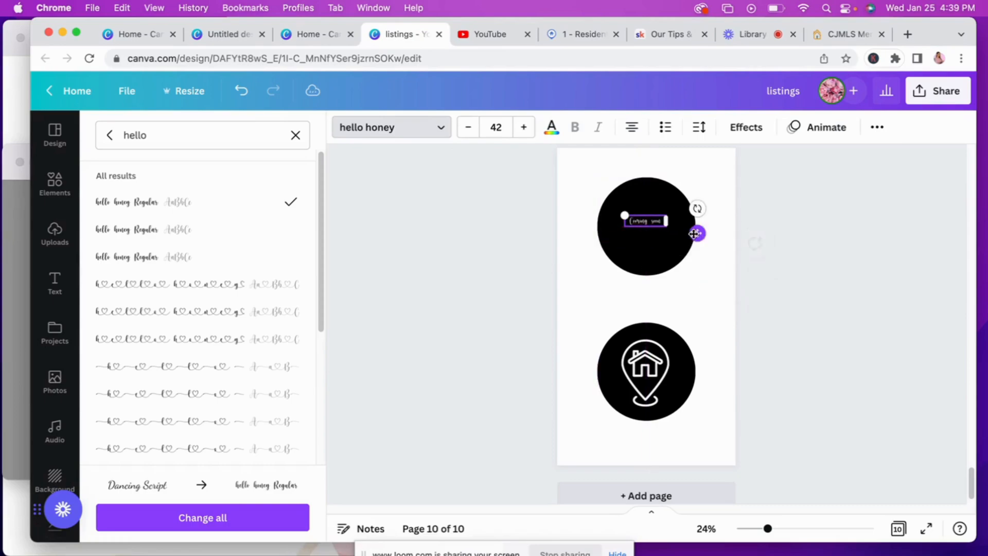
pyautogui.moveTo(625, 214); pyautogui.dragTo(597, 207)
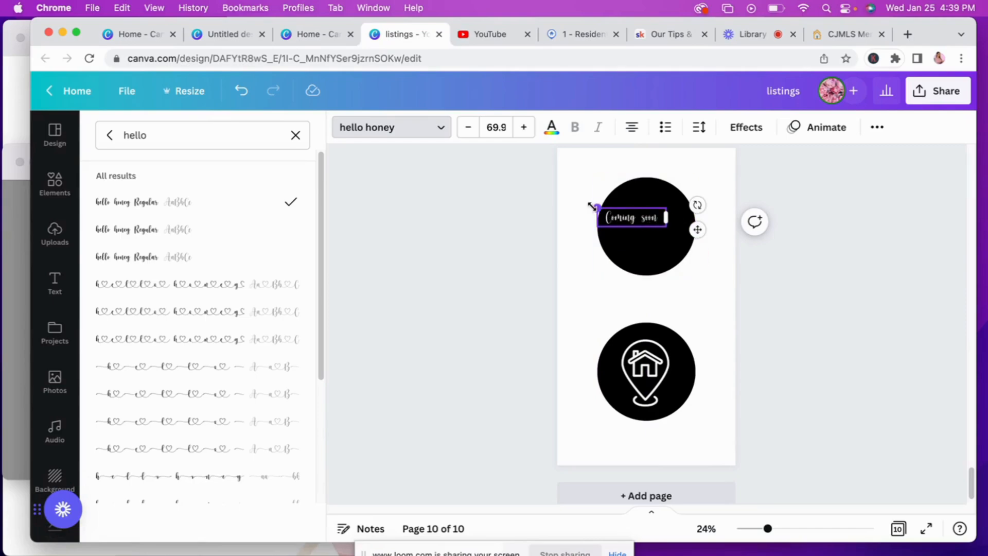
pyautogui.moveTo(592, 206); pyautogui.dragTo(579, 202)
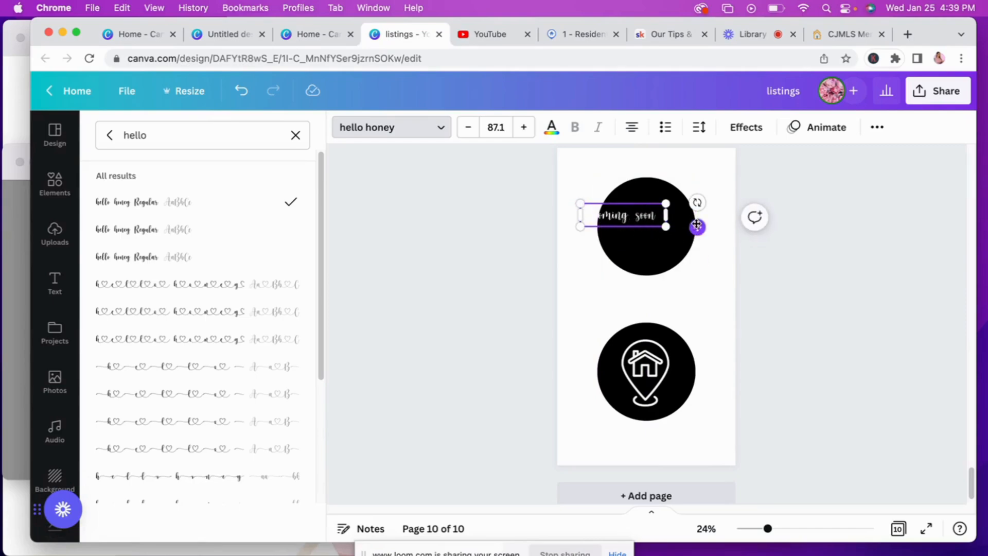
pyautogui.moveTo(697, 226)
pyautogui.mouseDown()
pyautogui.moveTo(712, 225)
pyautogui.moveTo(690, 228)
pyautogui.mouseUp()
# Shorten the upper circle's text to "Coming", enlarge it to about size 123 and centre it slightly above the circle's middle.
pyautogui.doubleClick(667, 221)
pyautogui.press('BackSpace')
pyautogui.press('BackSpace')
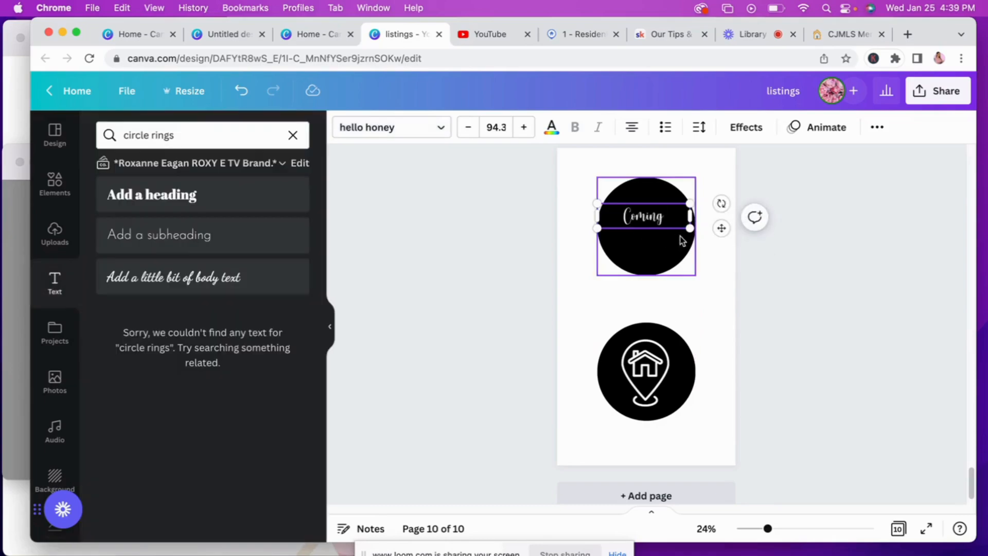
pyautogui.moveTo(690, 228); pyautogui.dragTo(707, 262)
pyautogui.click(707, 262)
pyautogui.click(666, 219)
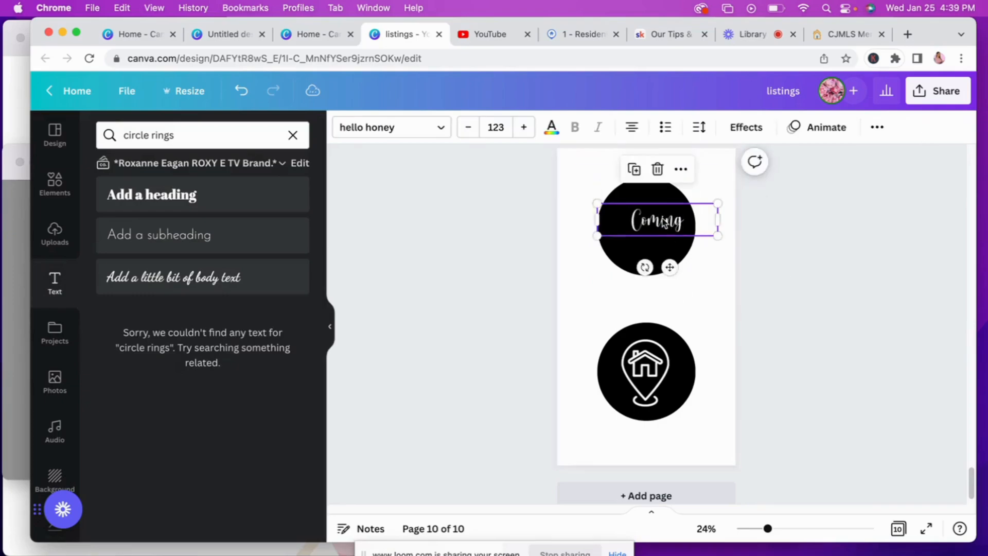
pyautogui.moveTo(665, 220); pyautogui.dragTo(655, 216)
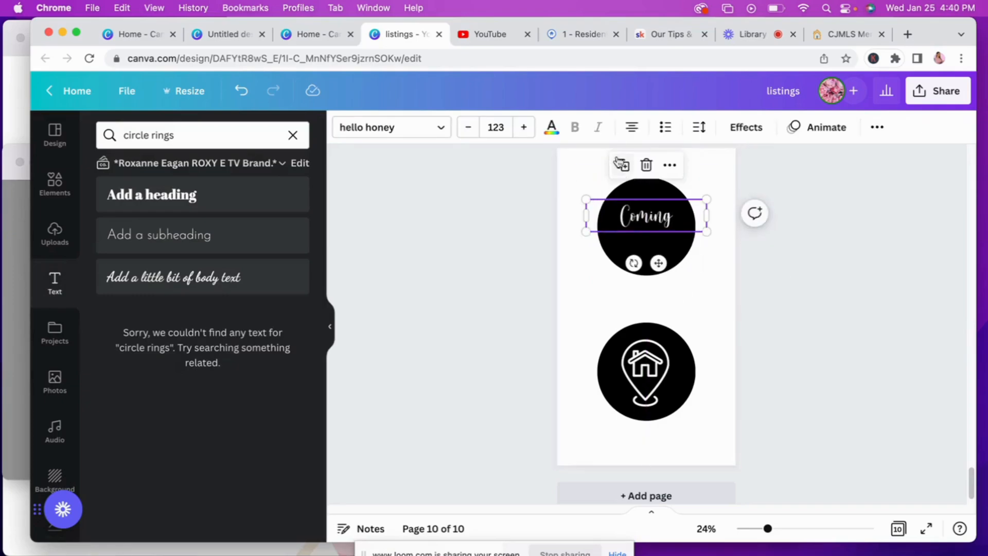
# Duplicate the "Coming" text below itself in the upper circle and replace the copy's wording with "soon".
pyautogui.moveTo(658, 265); pyautogui.dragTo(654, 291)
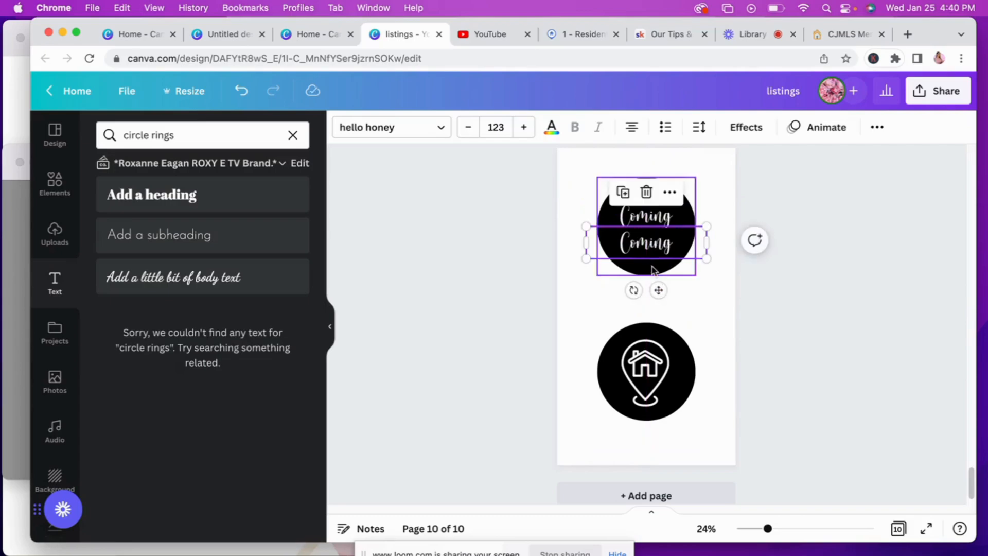
pyautogui.doubleClick(659, 247)
pyautogui.write('s')
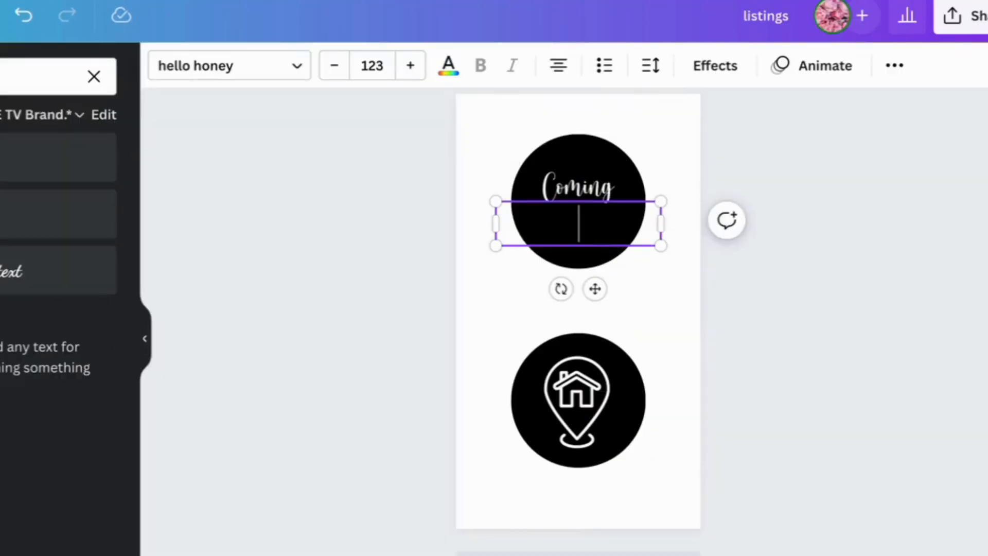
pyautogui.write('oon')
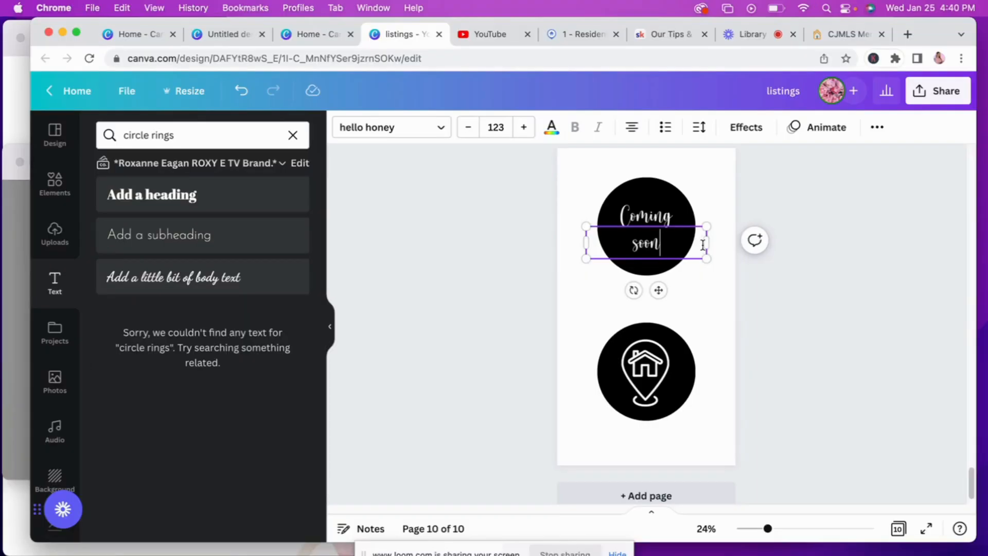
# Enlarge the "soon" text to about size 245 and centre it directly beneath "Coming".
pyautogui.moveTo(708, 244); pyautogui.dragTo(683, 299)
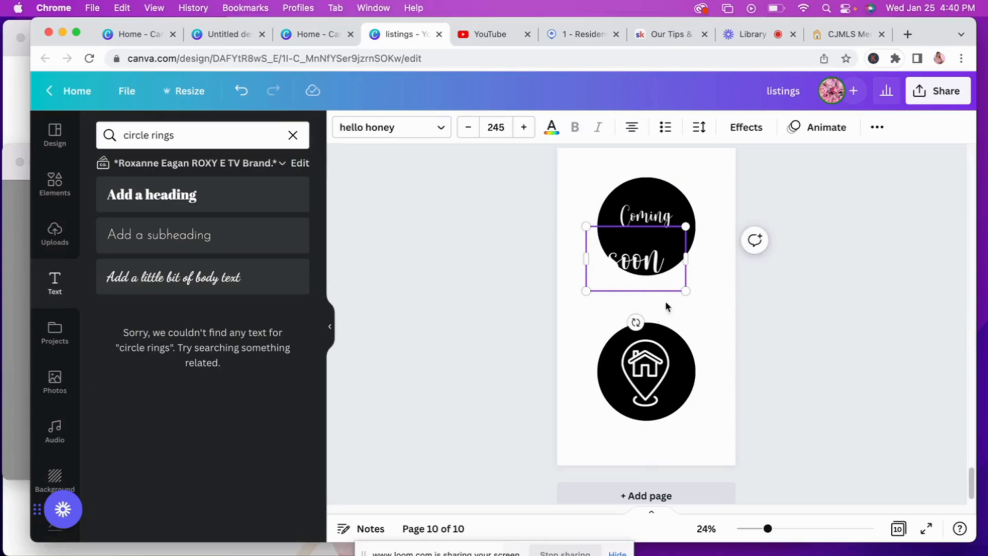
pyautogui.click(694, 332)
pyautogui.moveTo(637, 266); pyautogui.dragTo(651, 249)
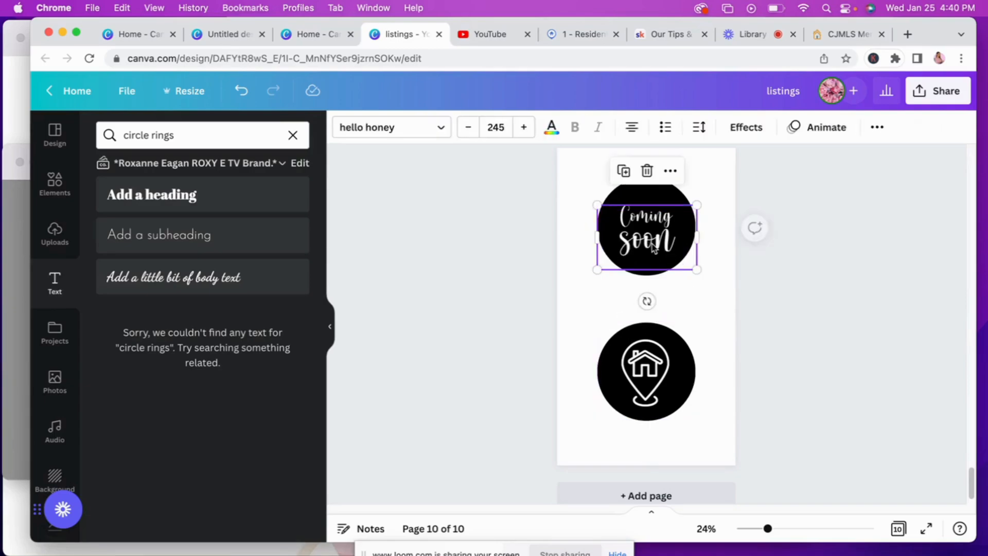
pyautogui.click(696, 329)
# Replace the house location pin in the lower circle with an emptied Abril Fatface heading box enlarged to size 140.
pyautogui.click(650, 392)
pyautogui.press('Delete')
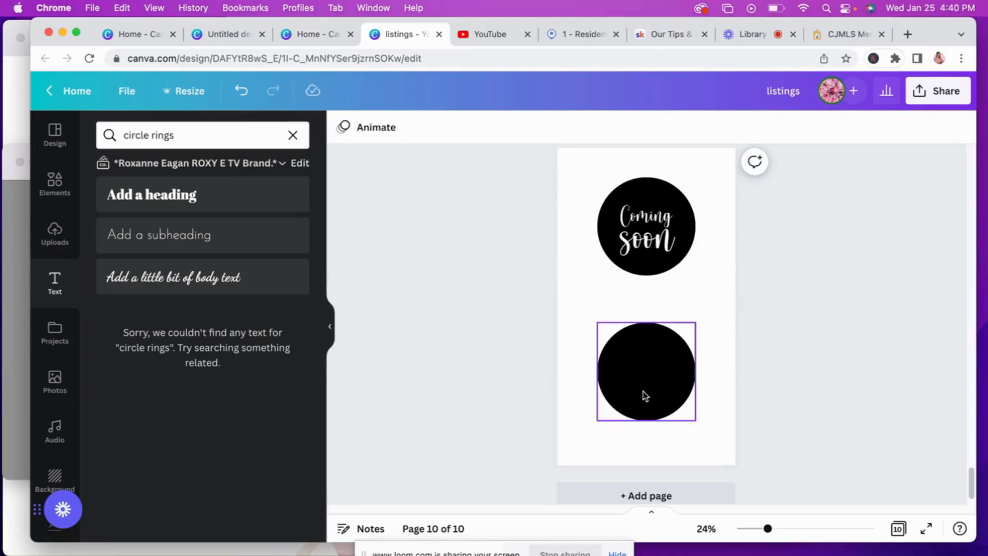
pyautogui.press('t')
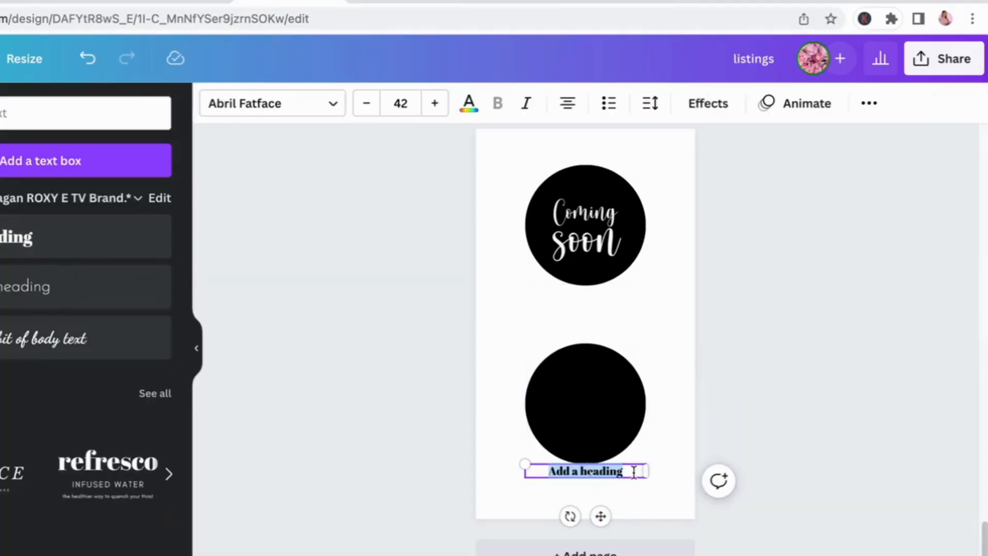
pyautogui.press('BackSpace')
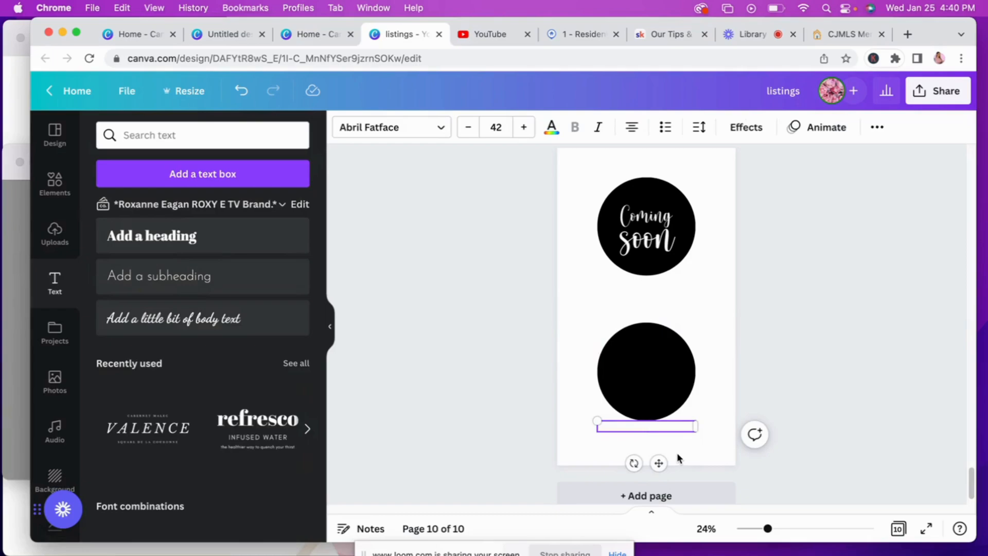
pyautogui.moveTo(643, 409); pyautogui.dragTo(644, 402)
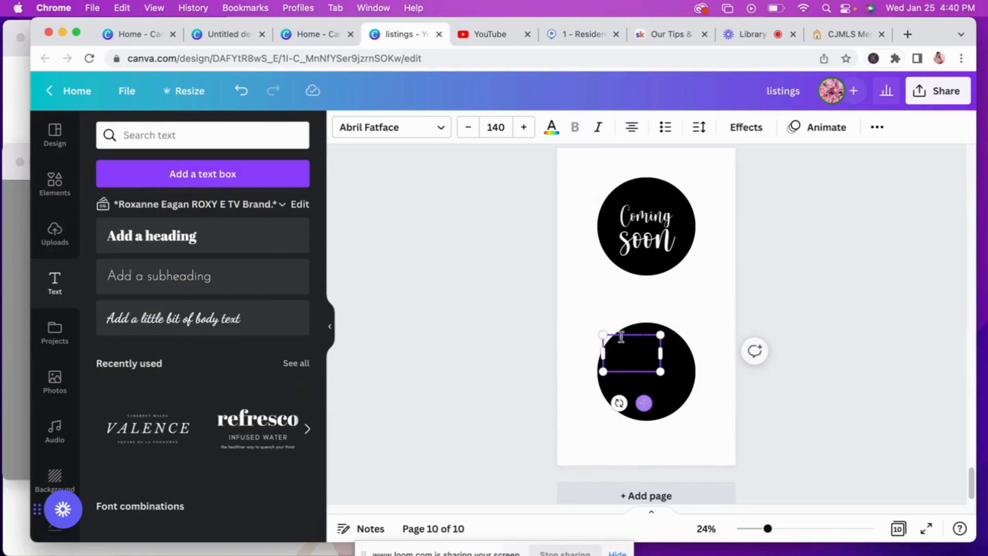
# Enter a white "H" in the lower circle's heading and narrow its text box around the letter.
pyautogui.click(553, 125)
pyautogui.click(257, 306)
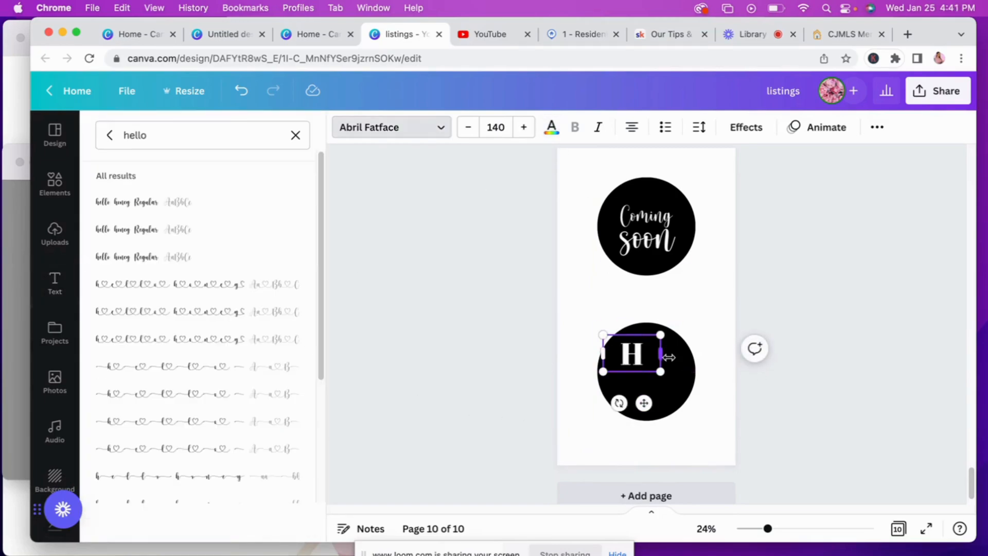
pyautogui.moveTo(664, 357); pyautogui.dragTo(648, 357)
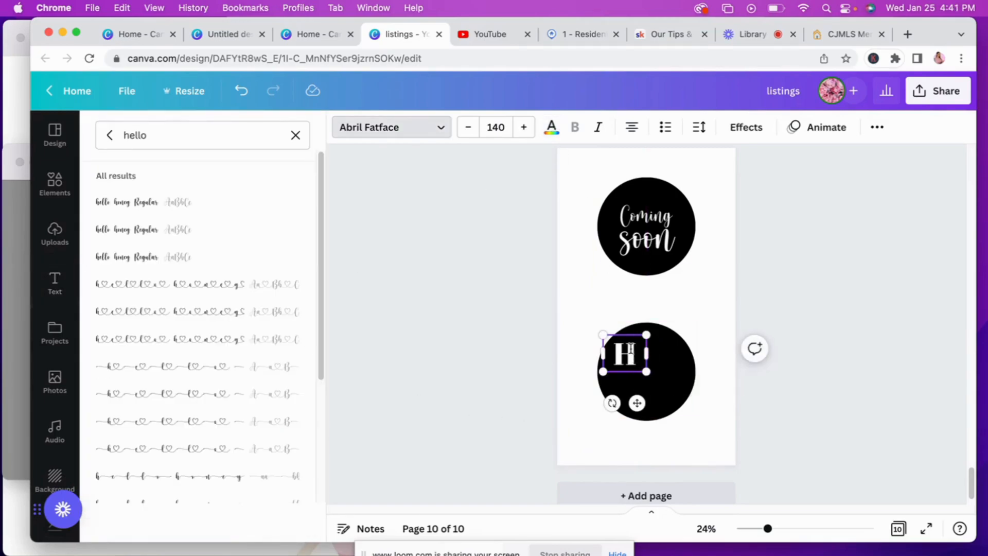
pyautogui.moveTo(638, 404); pyautogui.dragTo(638, 402)
pyautogui.click(710, 304)
pyautogui.click(710, 303)
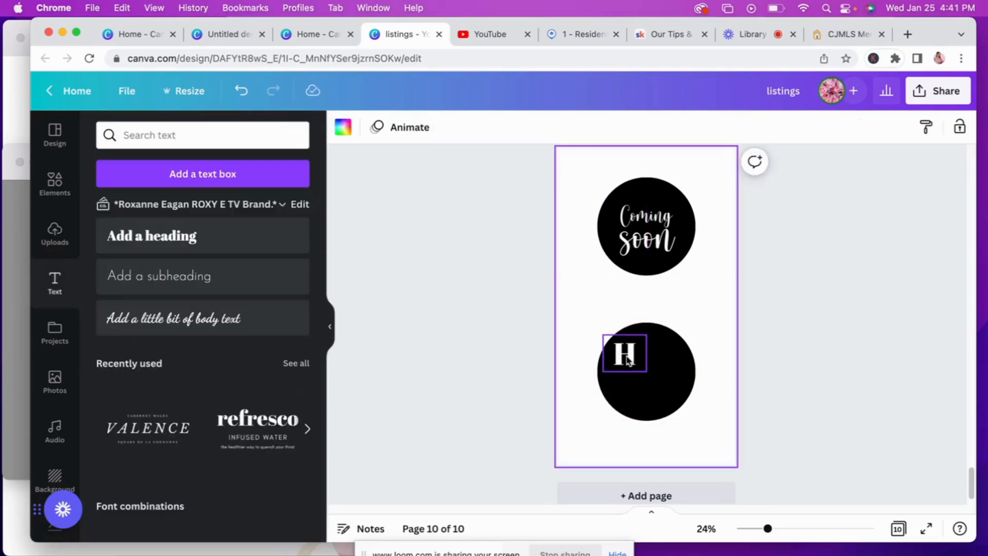
# Duplicate the "H" and edit the copies to spell HOME in a two-by-two letter grid inside the lower circle.
pyautogui.click(628, 357)
pyautogui.click(601, 300)
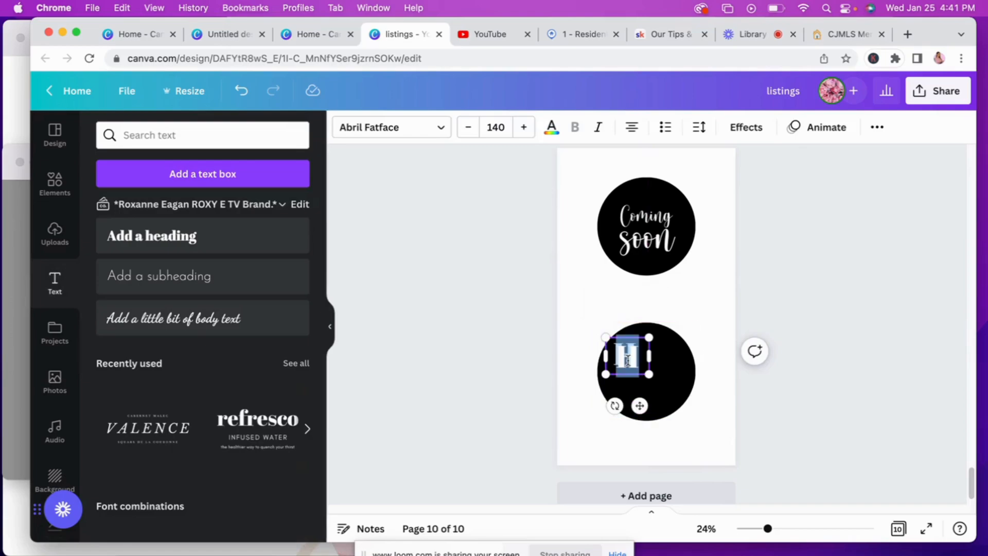
pyautogui.moveTo(639, 406); pyautogui.dragTo(676, 412)
pyautogui.click(625, 363)
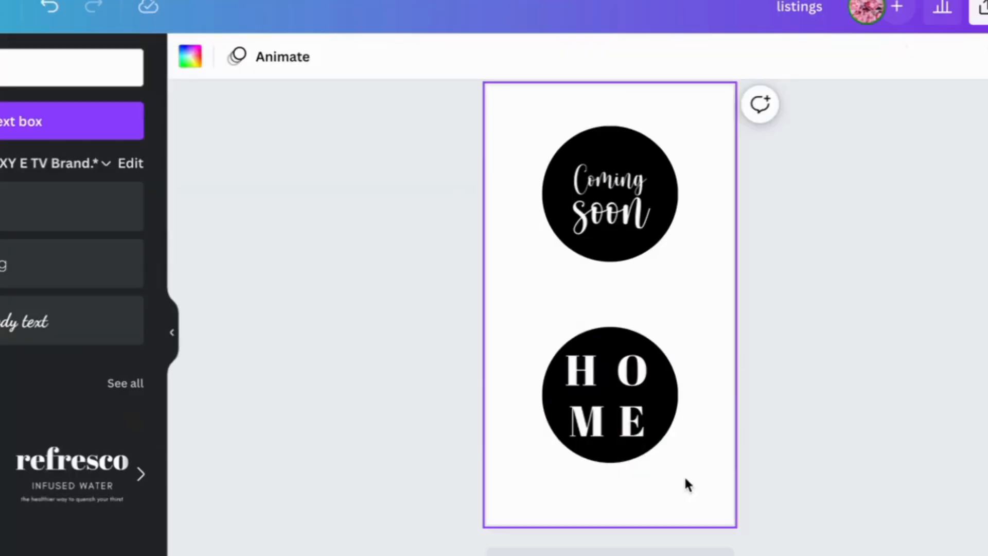
pyautogui.moveTo(635, 393); pyautogui.dragTo(661, 400)
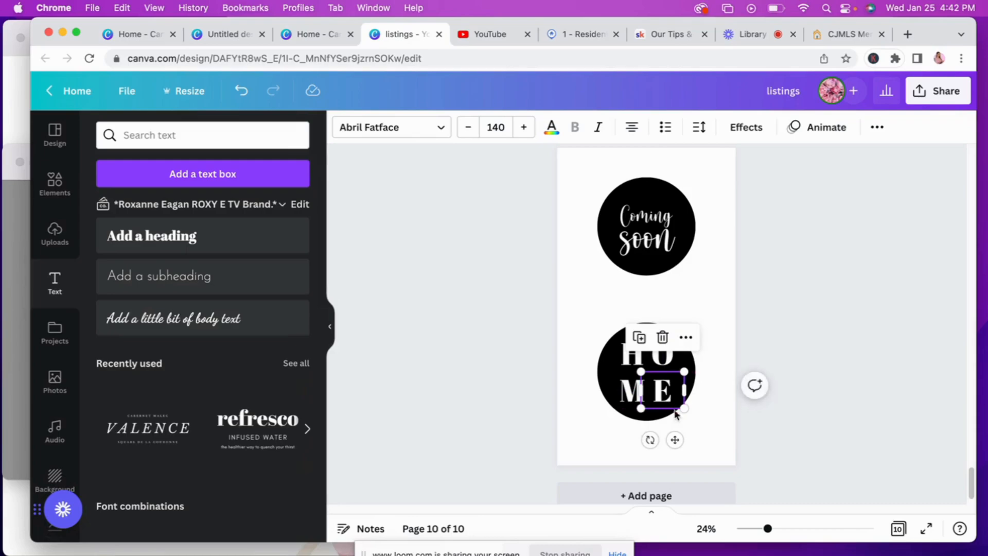
pyautogui.click(712, 245)
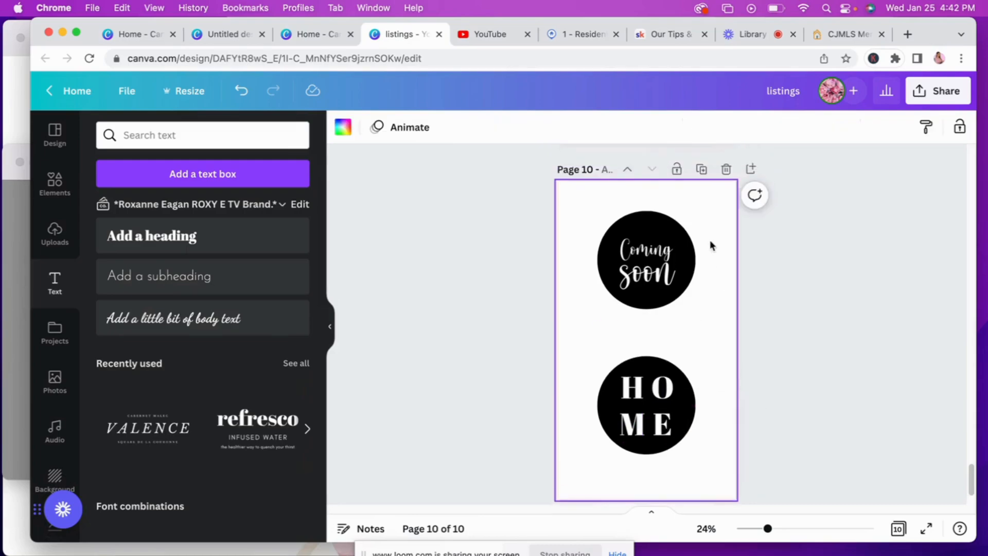
# Search the graphics for "SPARKLES" and add the gold four-pointed star cluster to page 10.
pyautogui.click(658, 246)
pyautogui.click(659, 238)
pyautogui.click(629, 226)
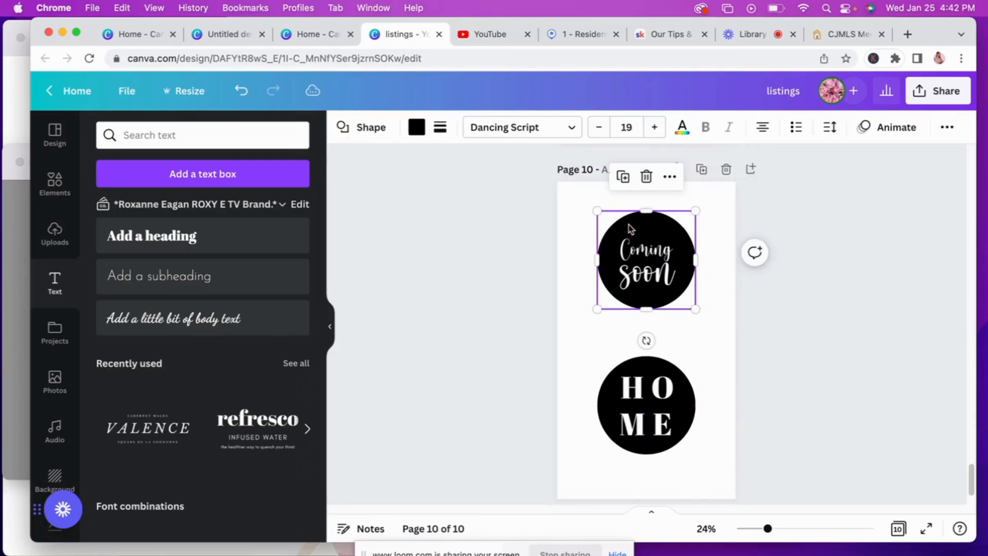
pyautogui.click(55, 182)
pyautogui.click(129, 135)
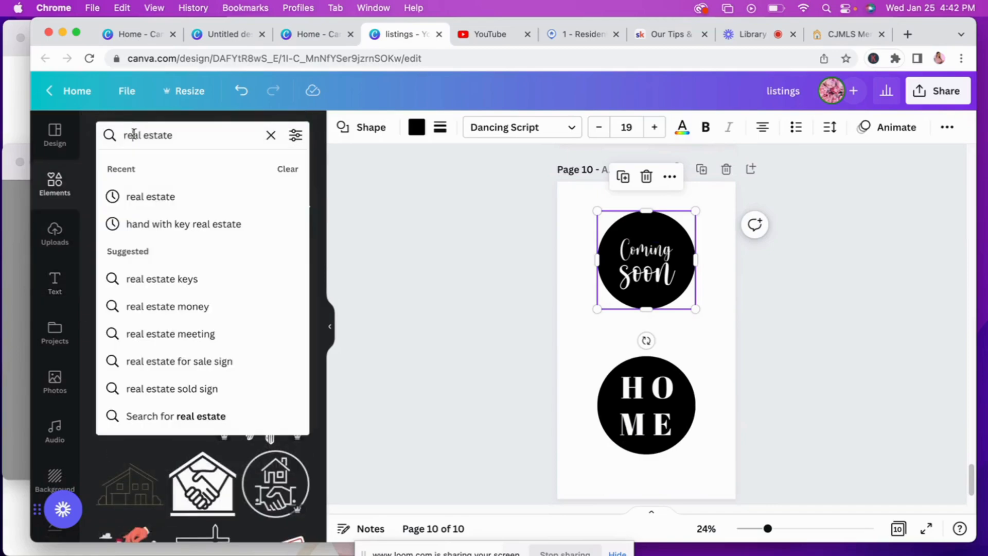
pyautogui.doubleClick(188, 136)
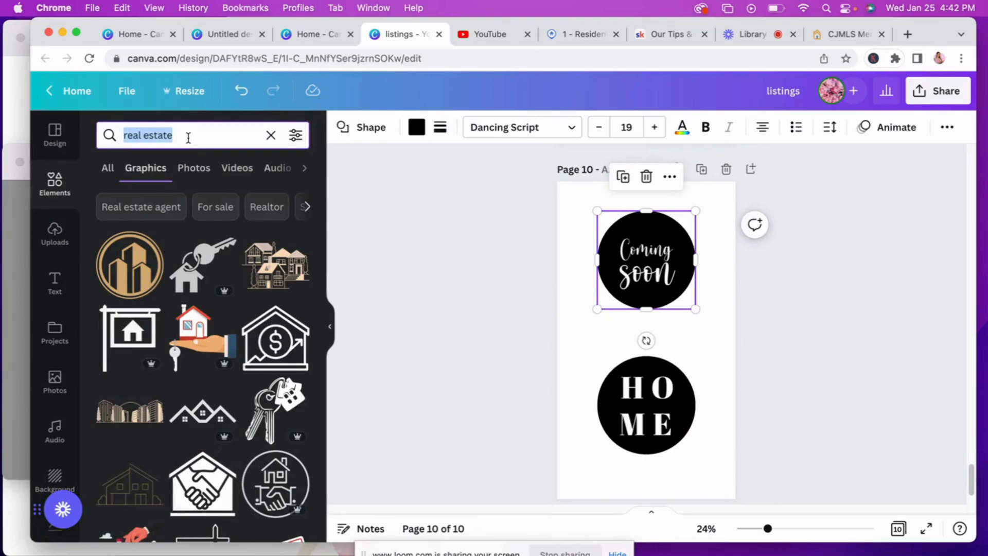
pyautogui.write('SPARKLES')
pyautogui.press('Return')
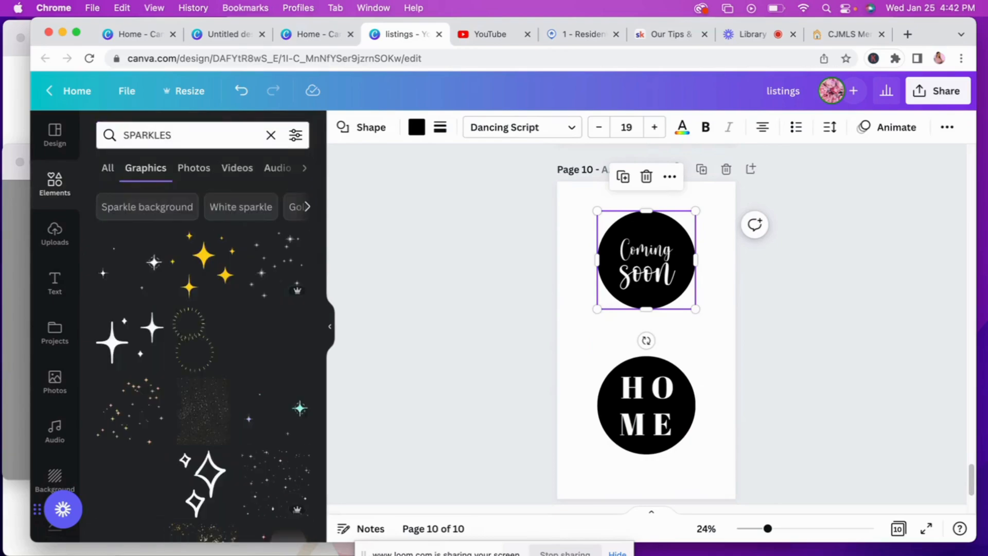
pyautogui.click(201, 257)
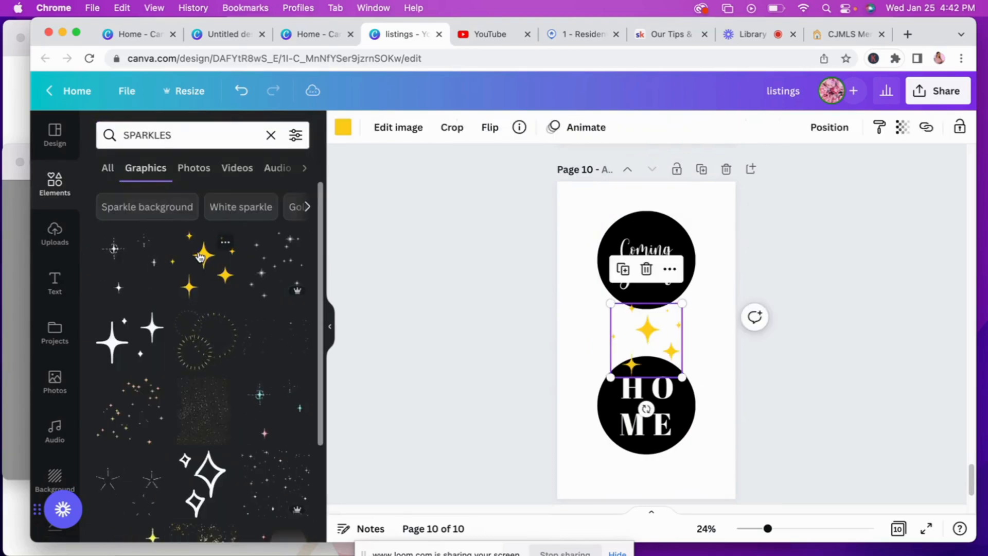
# Recolour the sparkles white and shrink them to a small accent at the upper right of "Coming".
pyautogui.click(343, 127)
pyautogui.click(221, 198)
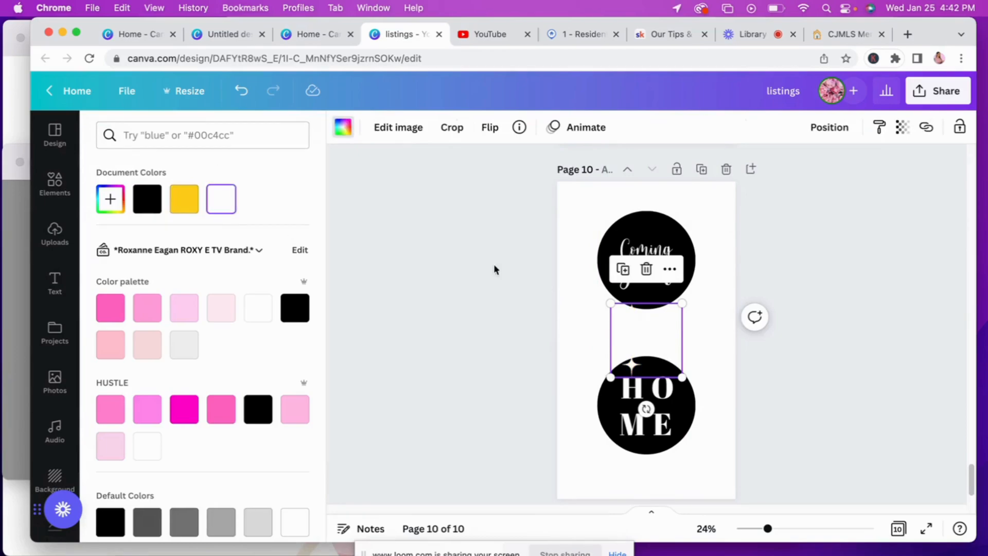
pyautogui.moveTo(610, 377); pyautogui.dragTo(654, 321)
pyautogui.click(681, 362)
pyautogui.click(676, 335)
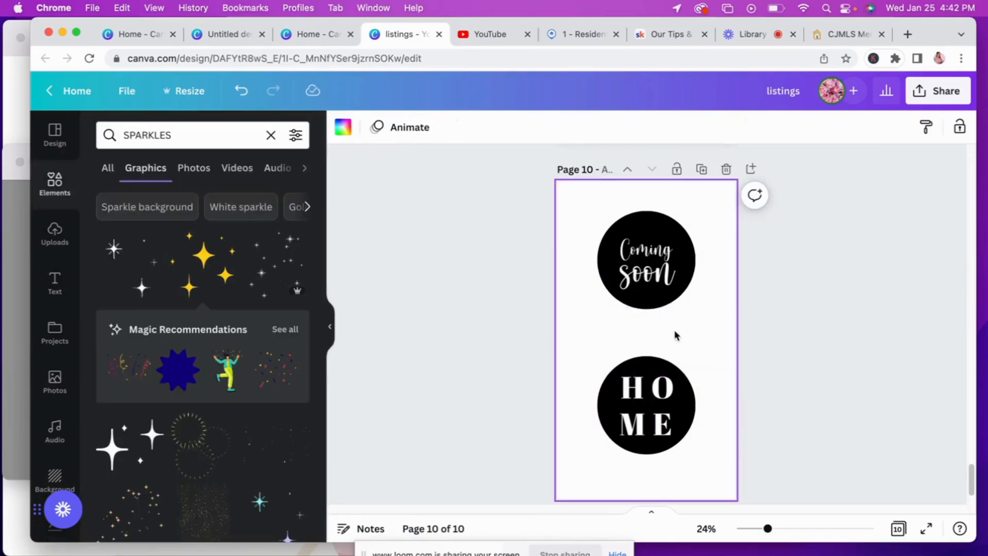
pyautogui.click(671, 311)
pyautogui.moveTo(671, 310); pyautogui.dragTo(679, 243)
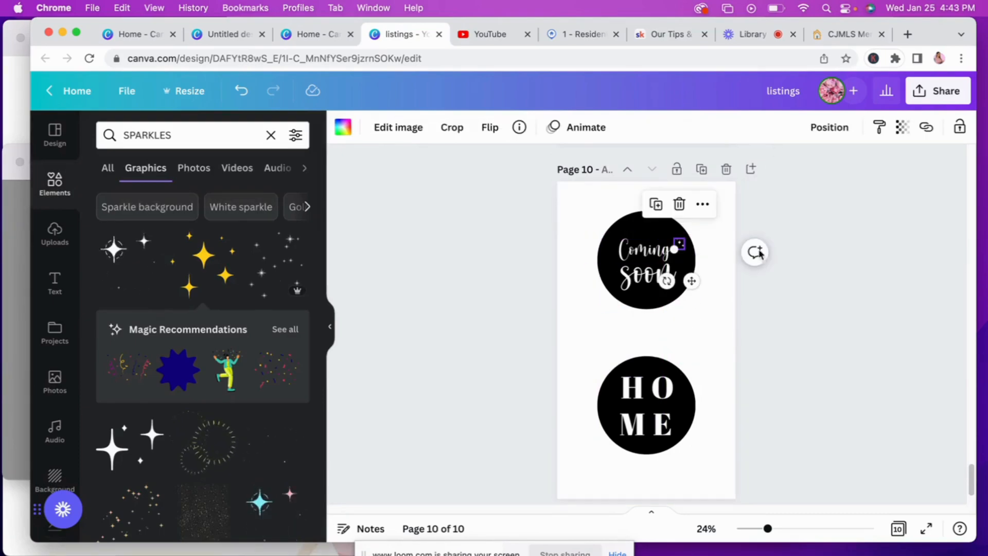
pyautogui.click(779, 306)
# Show all the design's pages together in the grid overview.
pyautogui.scroll(2, 705, 357)
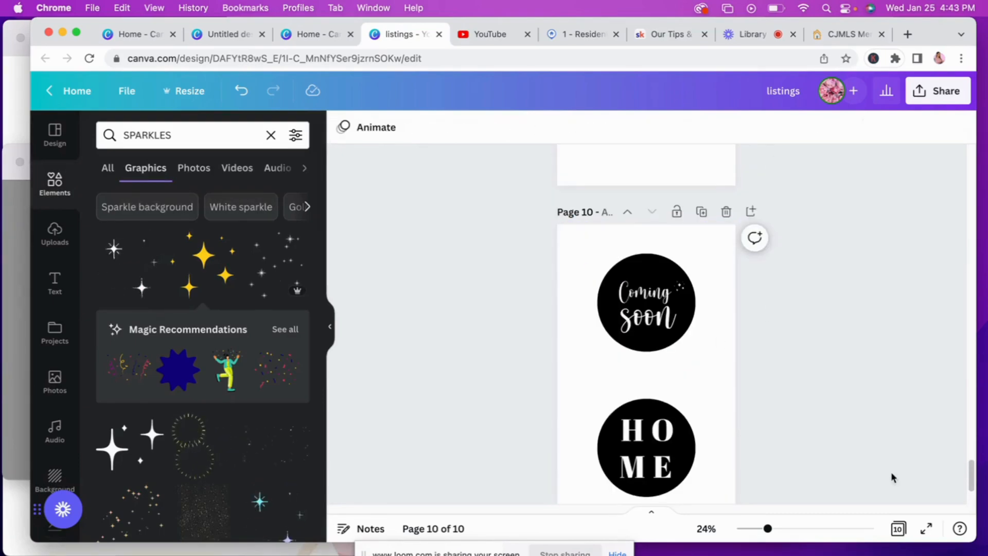
pyautogui.click(898, 530)
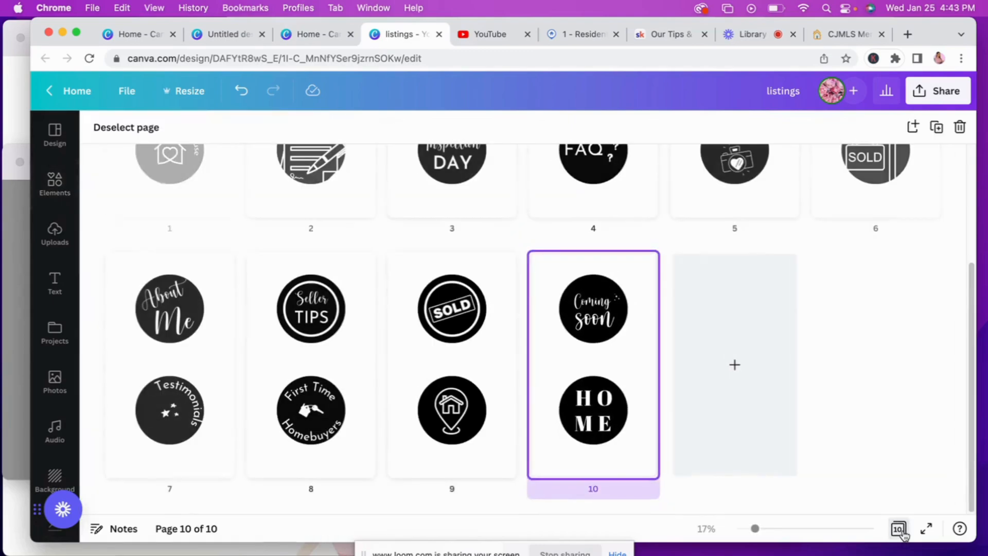
pyautogui.scroll(2, 848, 414)
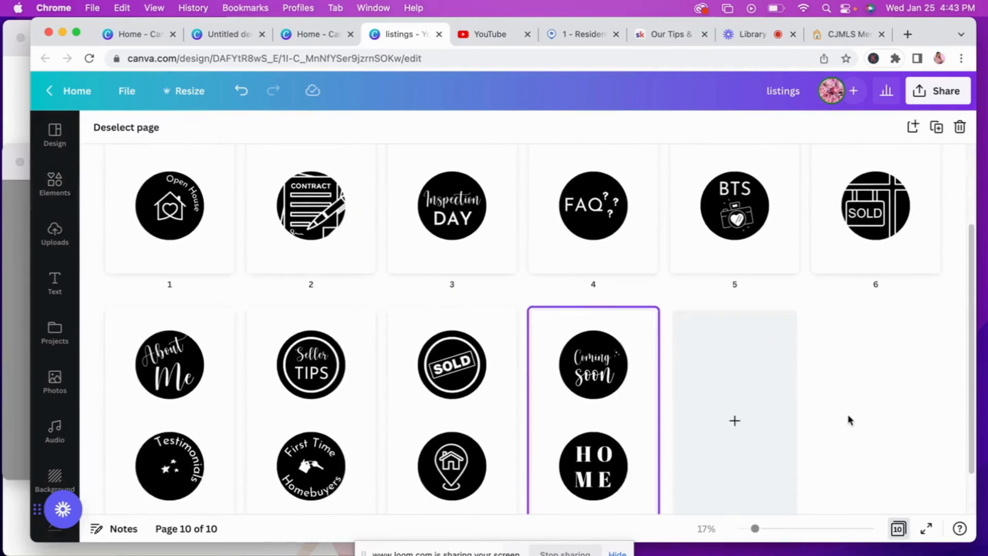
pyautogui.scroll(-2, 848, 414)
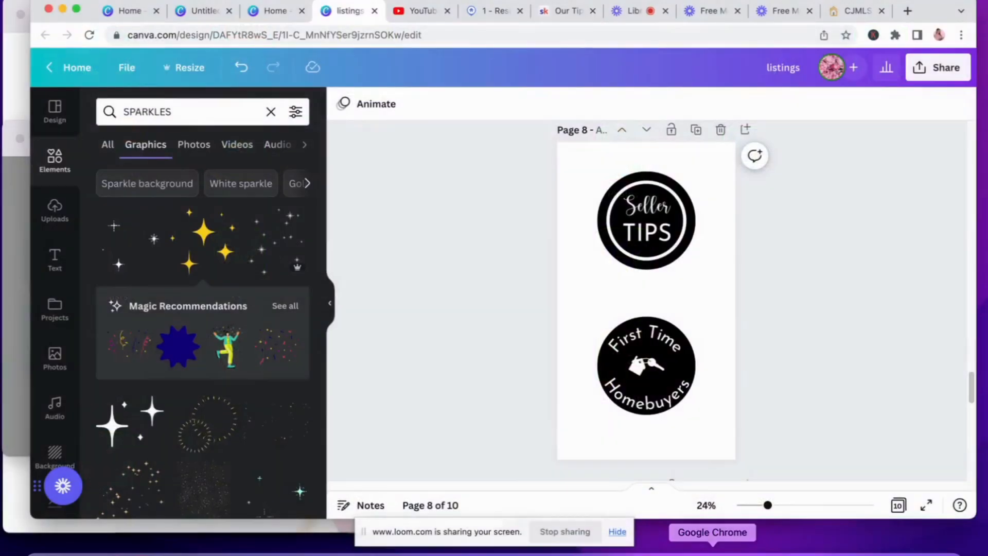
# Configure the design's download as JPG at quality 100, and change the file type selection once more.
pyautogui.click(146, 68)
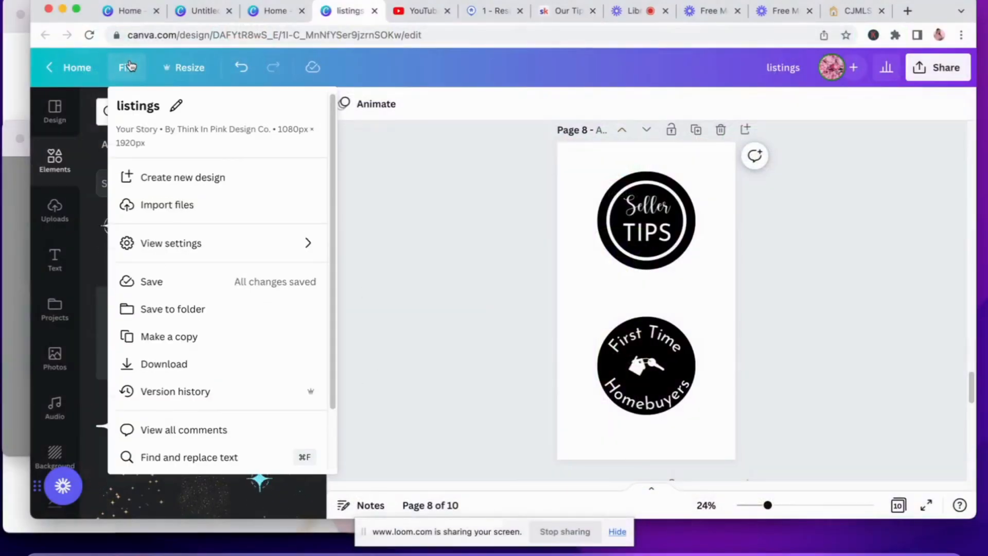
pyautogui.click(211, 367)
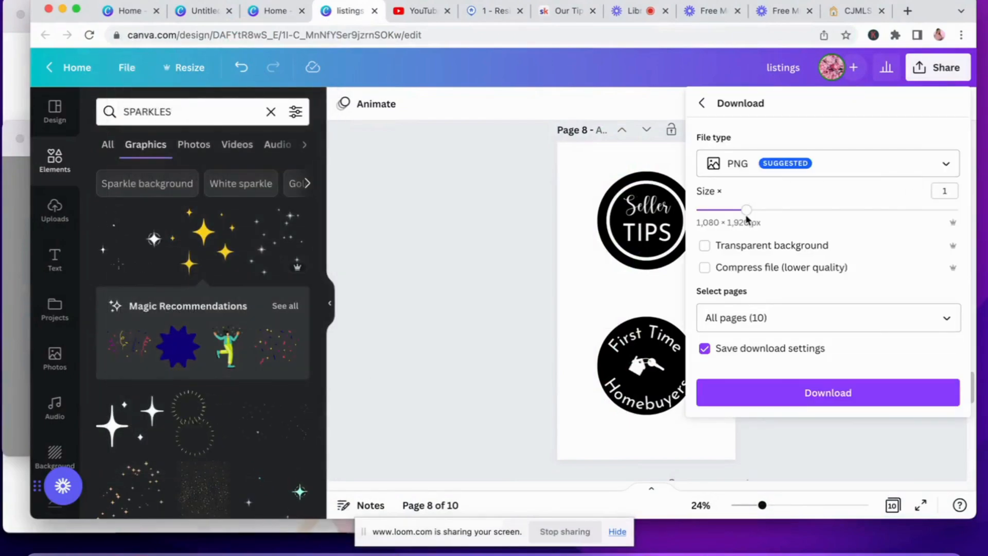
pyautogui.click(792, 167)
pyautogui.click(800, 200)
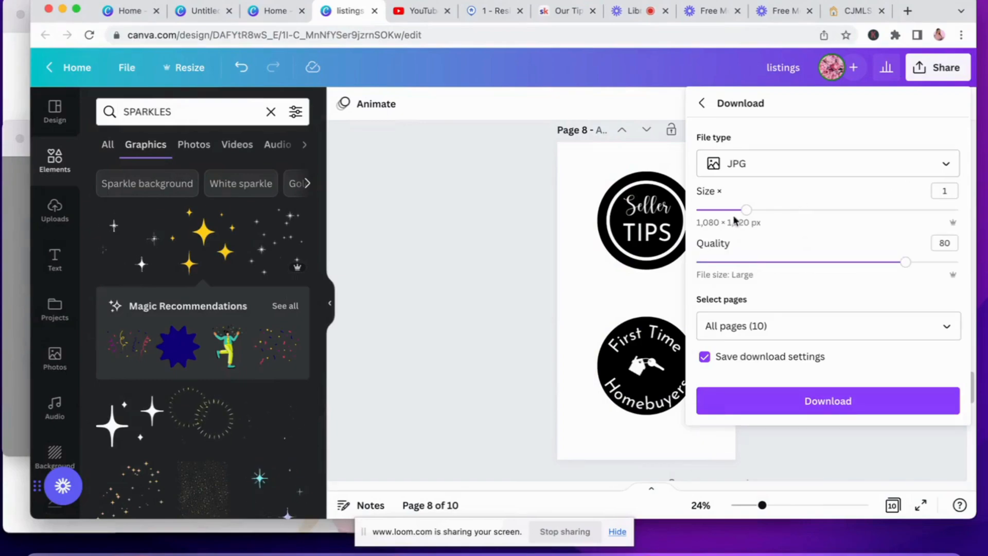
pyautogui.moveTo(905, 263); pyautogui.dragTo(986, 272)
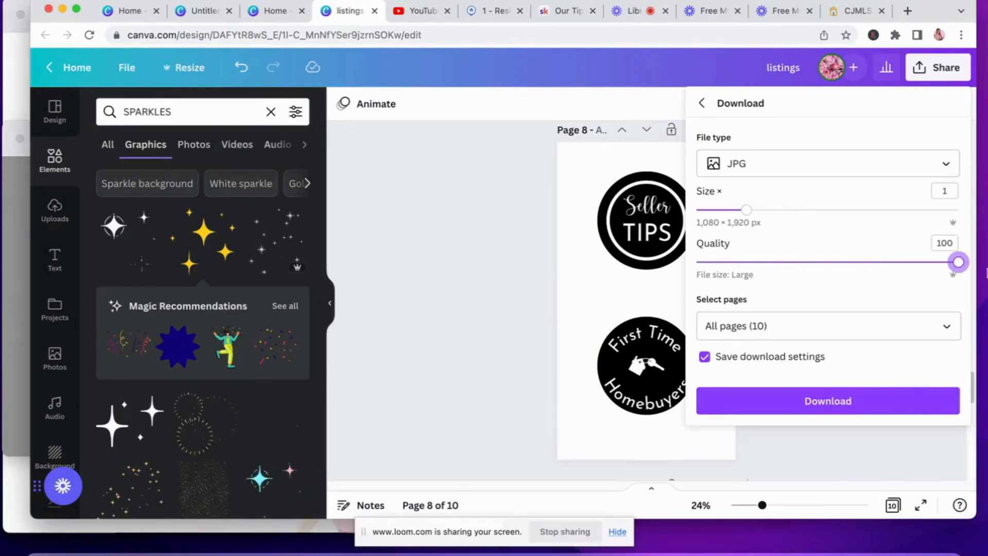
pyautogui.click(934, 166)
pyautogui.click(776, 238)
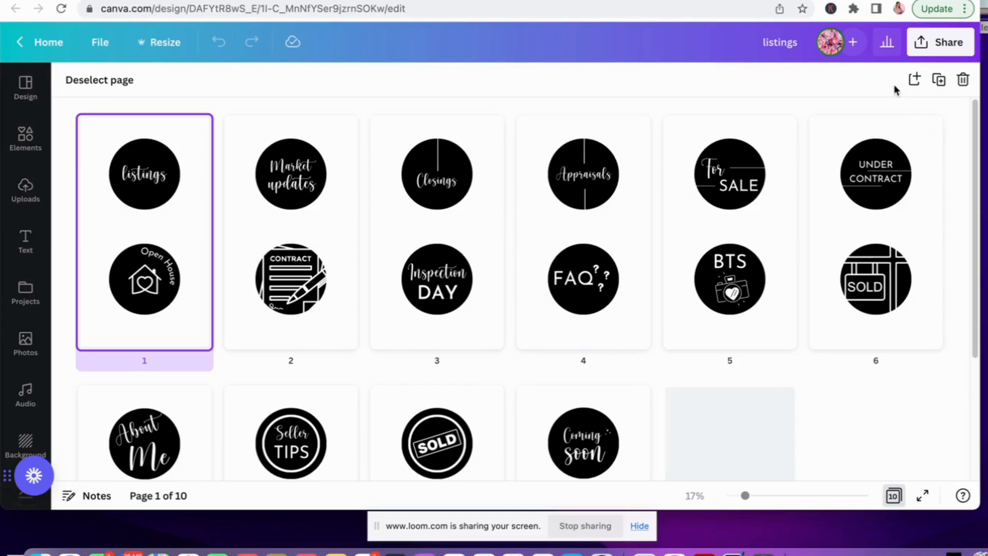
# Generate a template link for the listings design through the full sharing options and copy it.
pyautogui.click(935, 46)
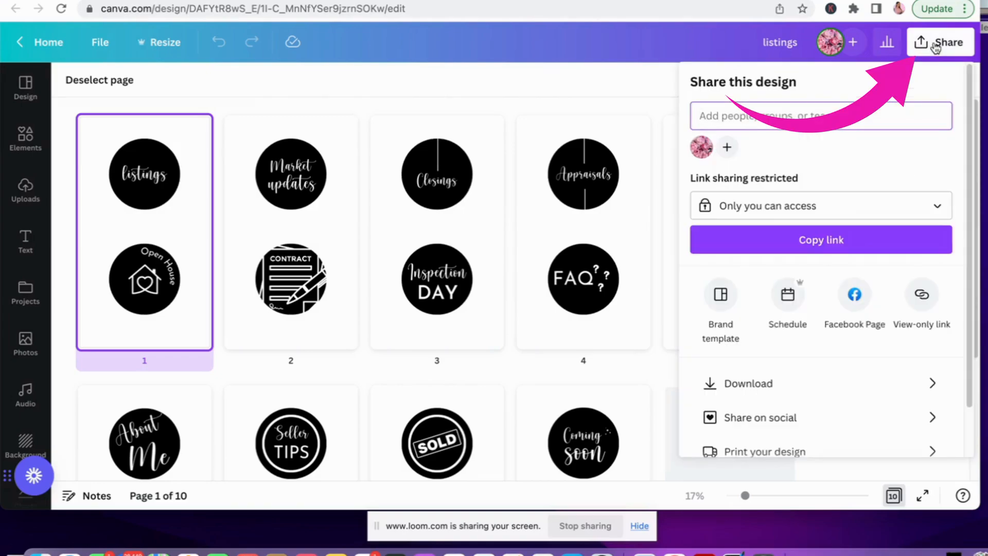
pyautogui.scroll(-2, 830, 406)
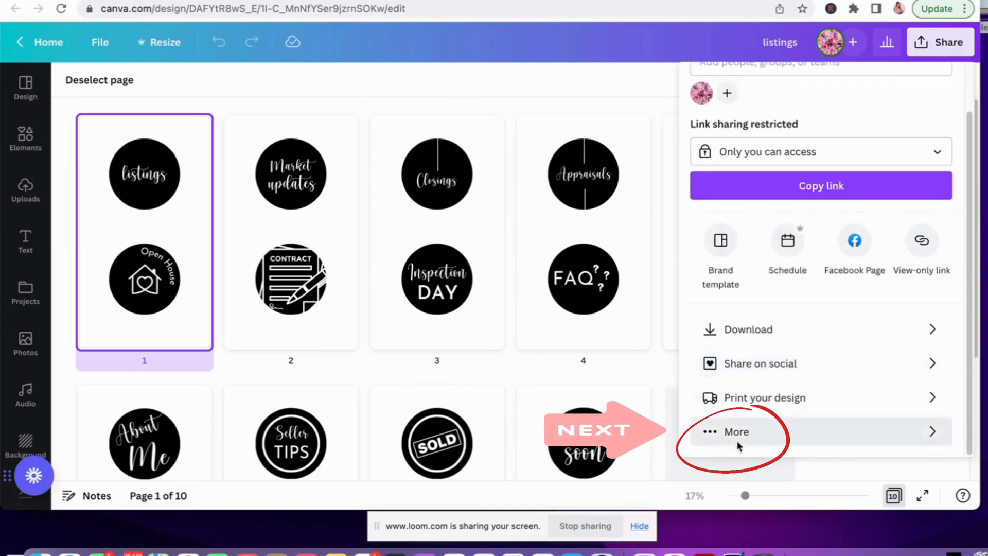
pyautogui.click(738, 440)
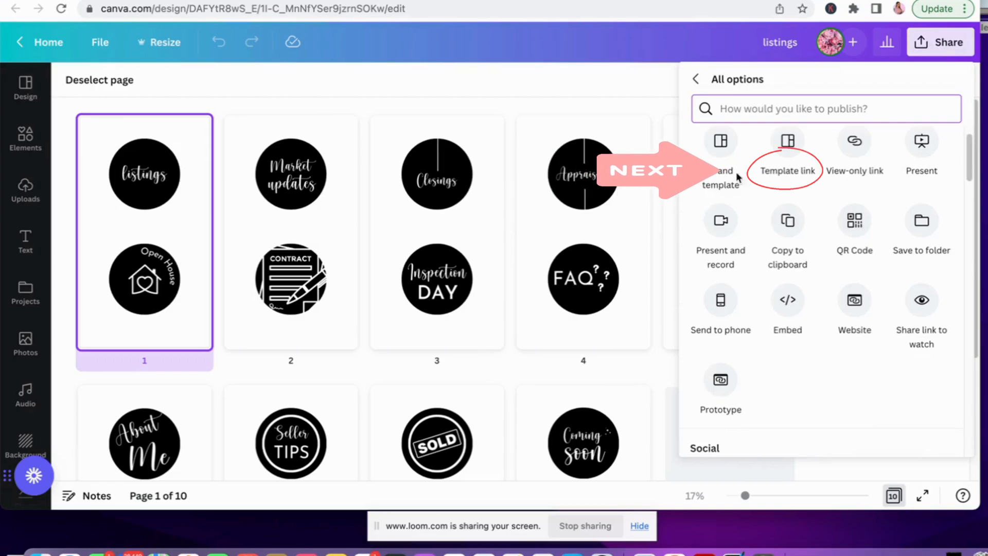
pyautogui.click(790, 153)
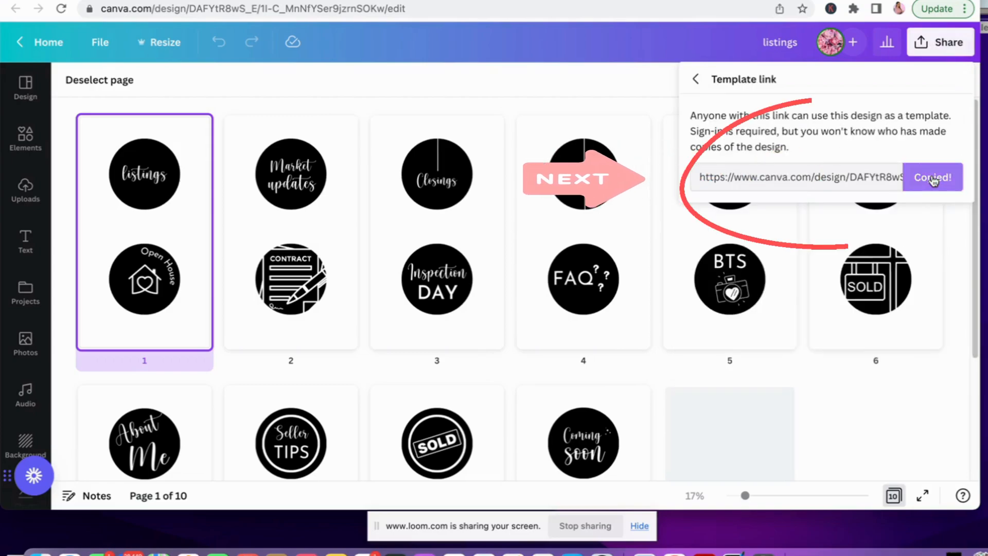